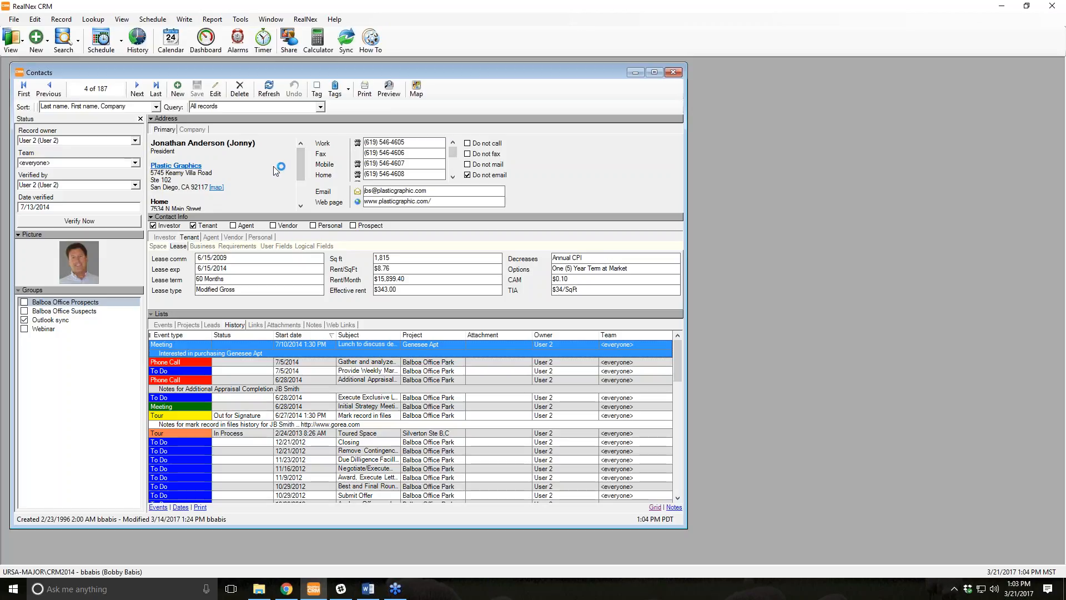
Switch from the contact's tenant lease details to its Investor details, then list its Events.
{"action": "left_click", "coordinate": [164, 237]}
{"action": "left_click", "coordinate": [183, 237]}
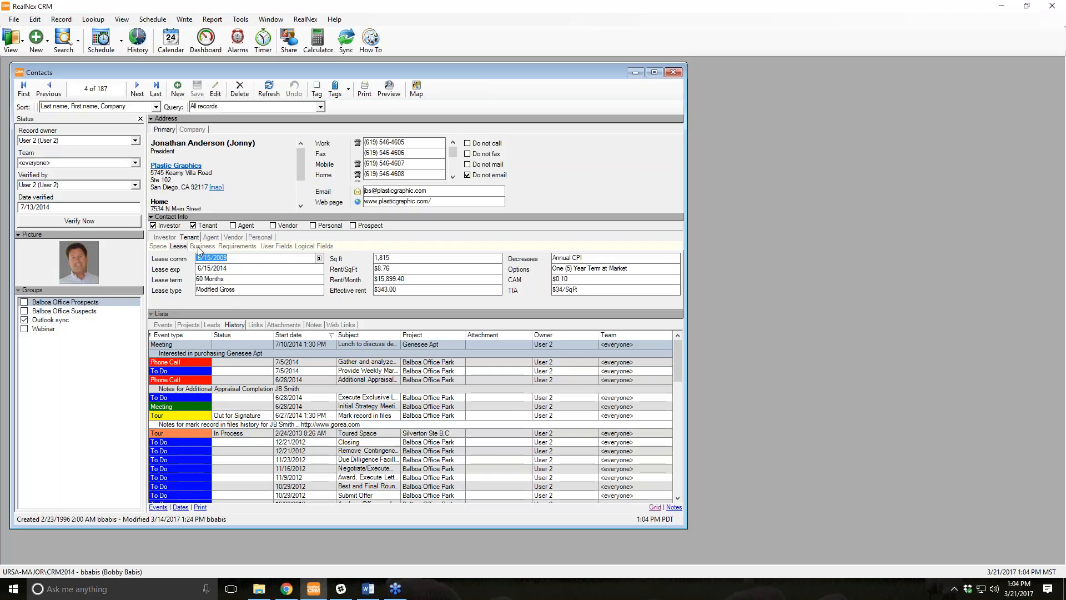
{"action": "left_click", "coordinate": [164, 237]}
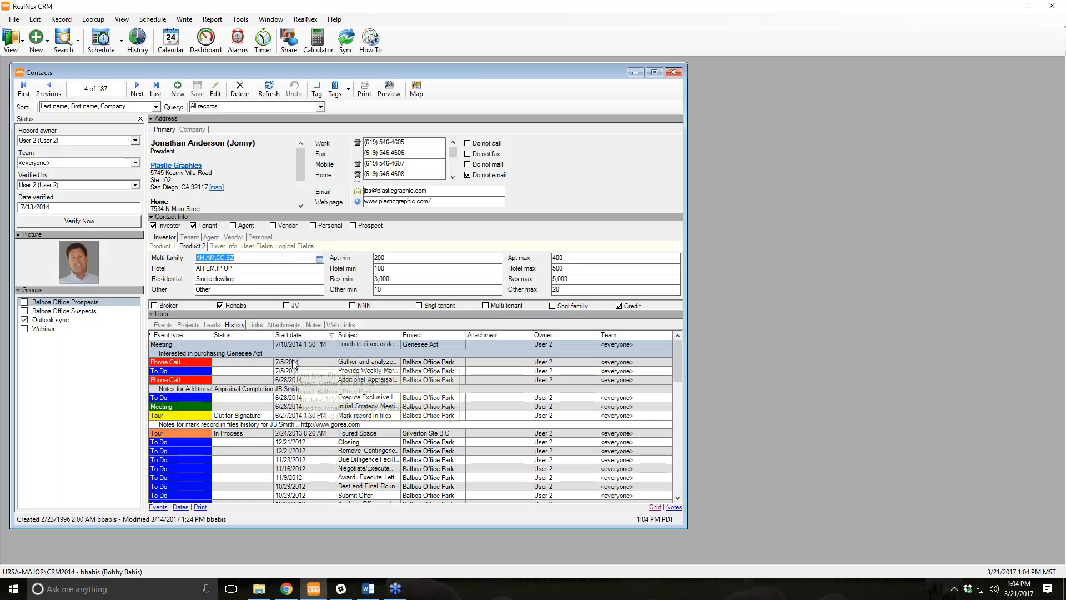
{"action": "mouse_move", "coordinate": [295, 364]}
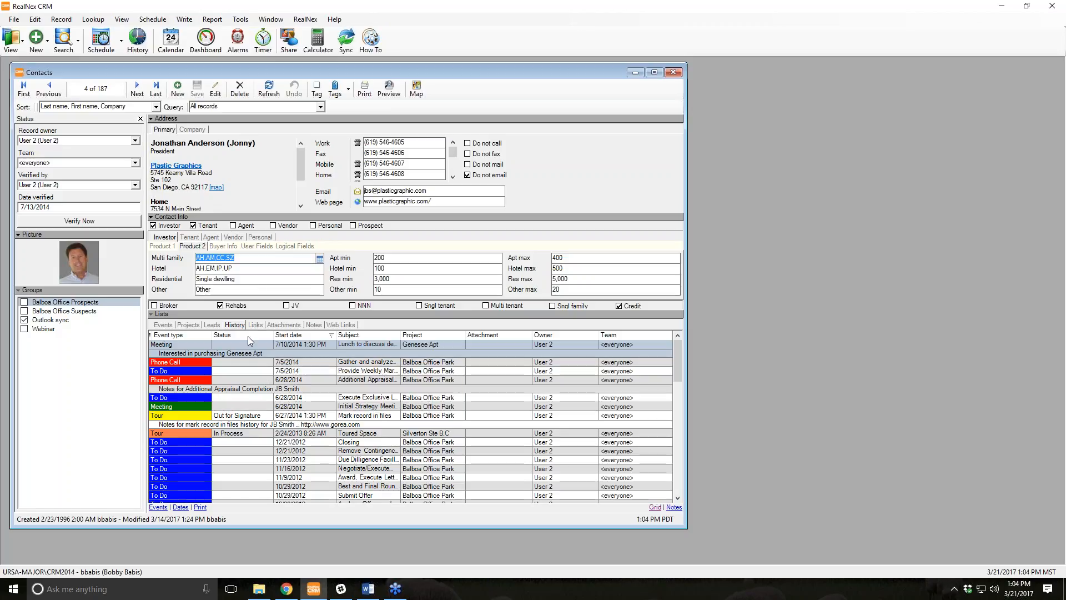
{"action": "left_click", "coordinate": [167, 325]}
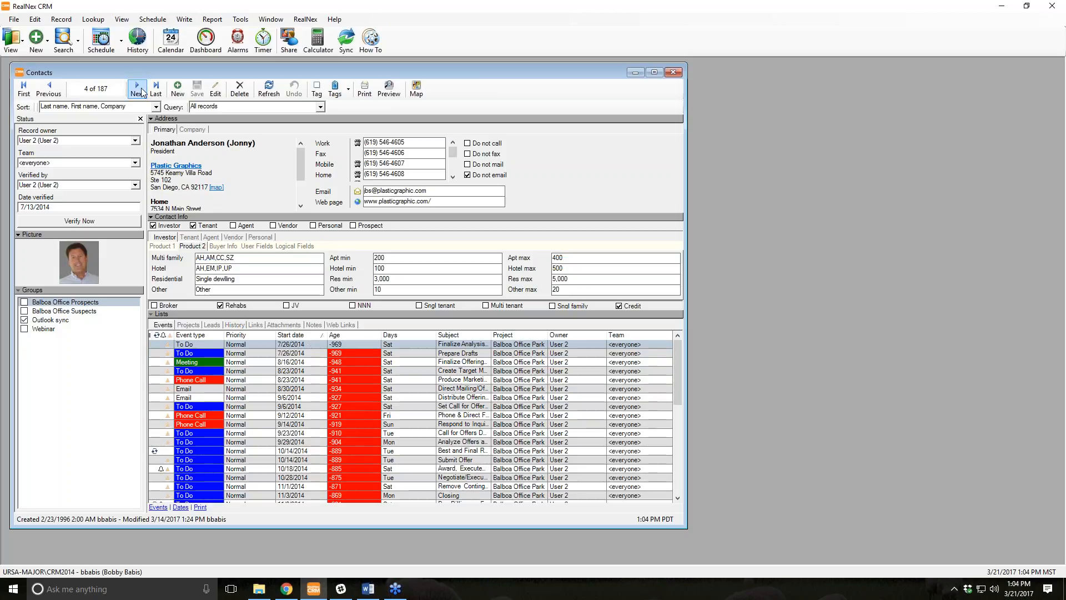
Open the Calendar in Month view showing March 2017.
{"action": "left_click", "coordinate": [170, 42]}
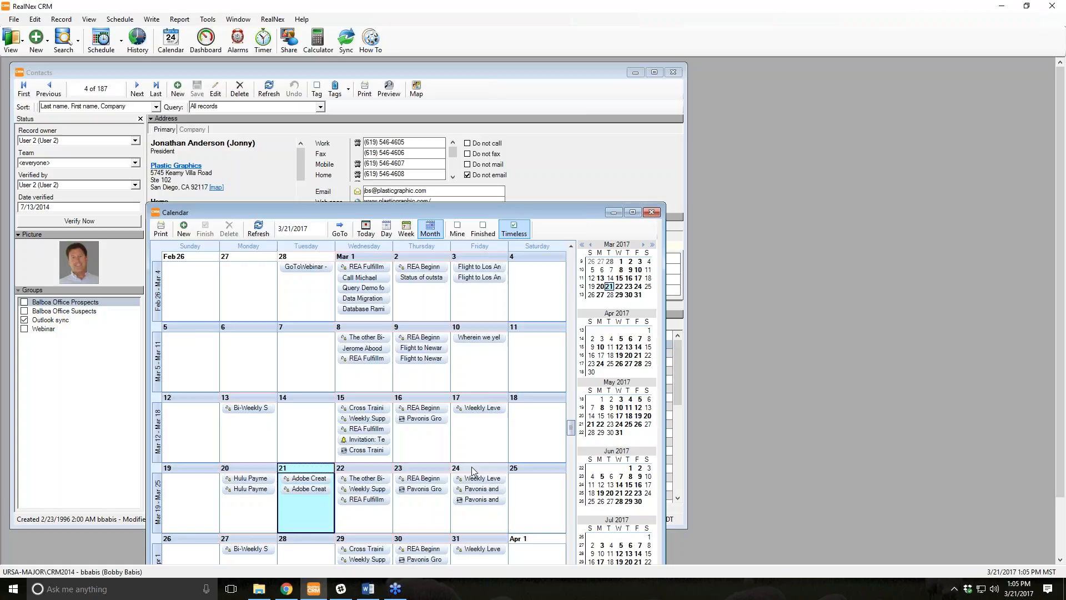
Close the Calendar window and return to the contact record.
{"action": "left_click", "coordinate": [651, 213]}
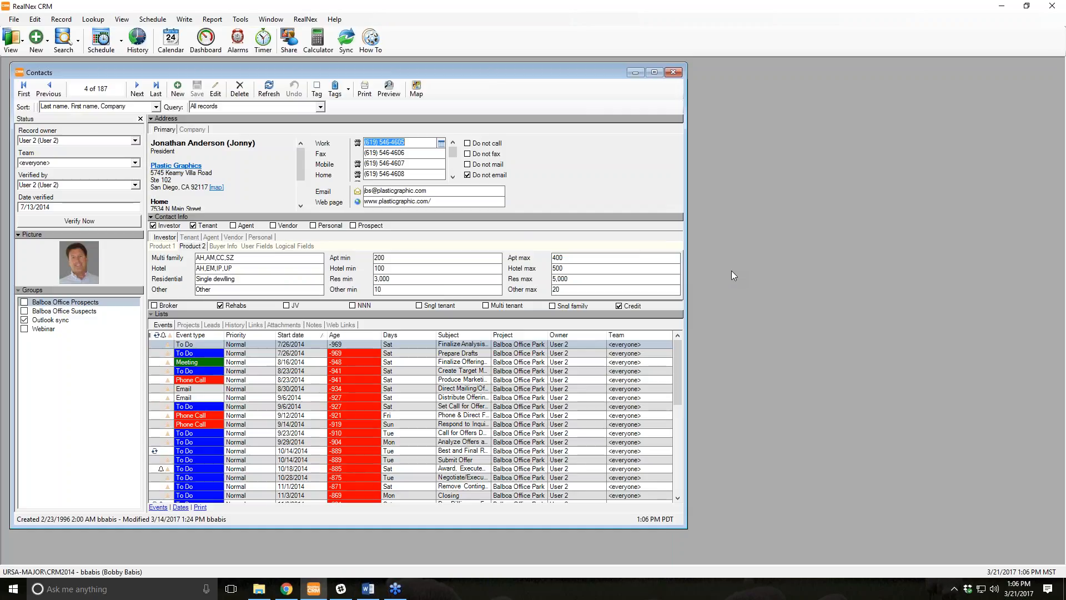
{"action": "left_click", "coordinate": [244, 20]}
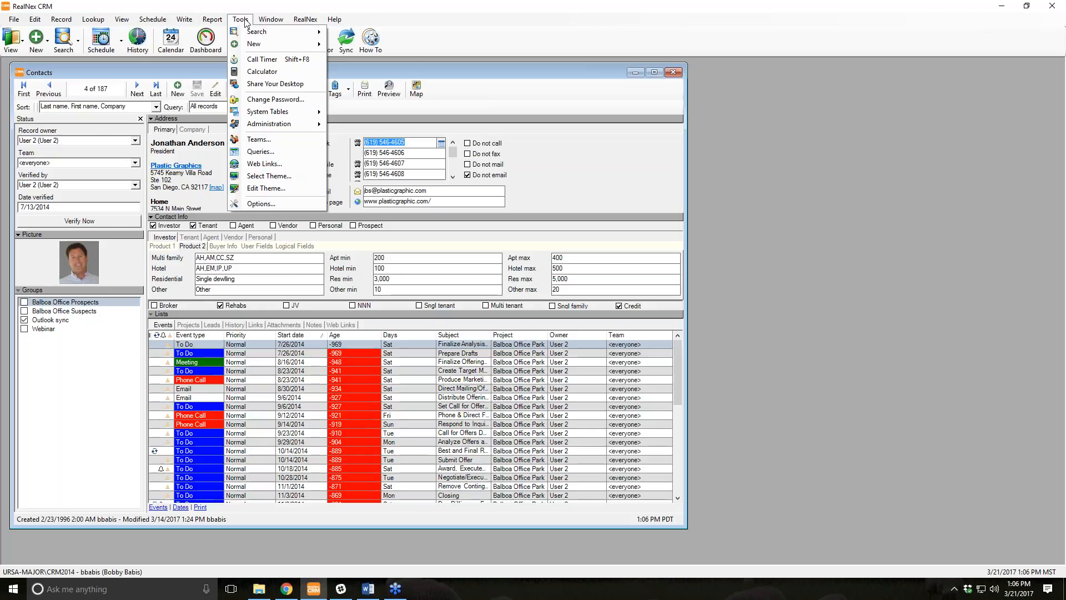
{"action": "left_click", "coordinate": [261, 203]}
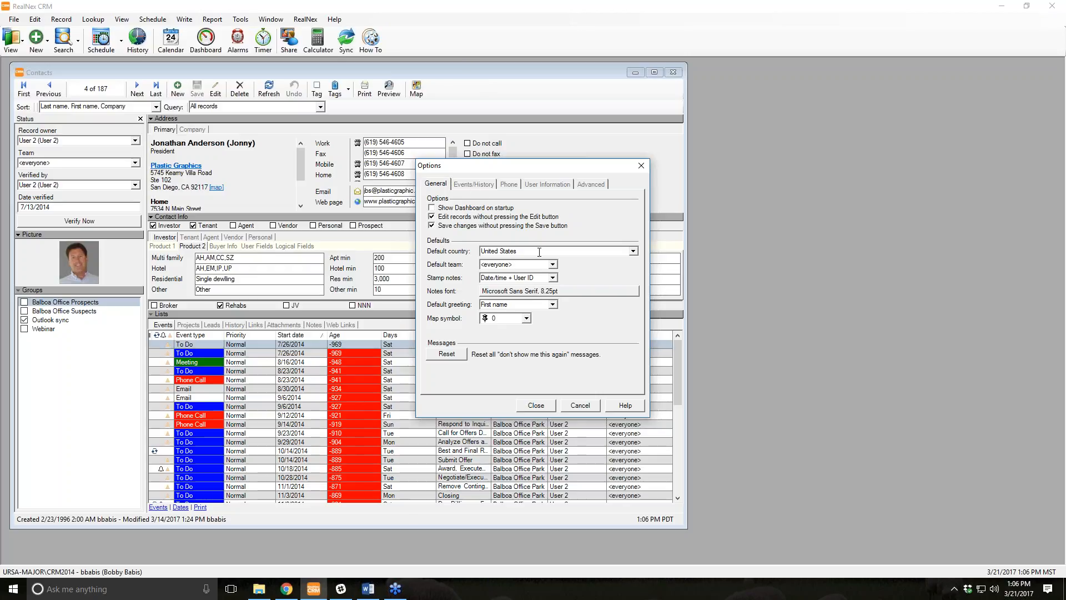
{"action": "left_click", "coordinate": [633, 251]}
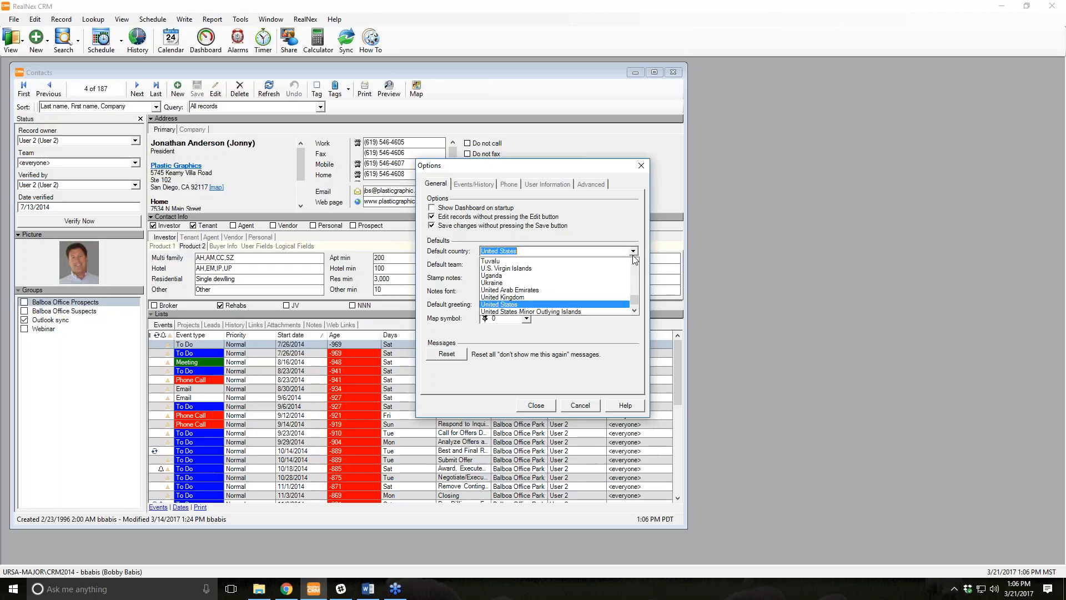
{"action": "left_click", "coordinate": [574, 251]}
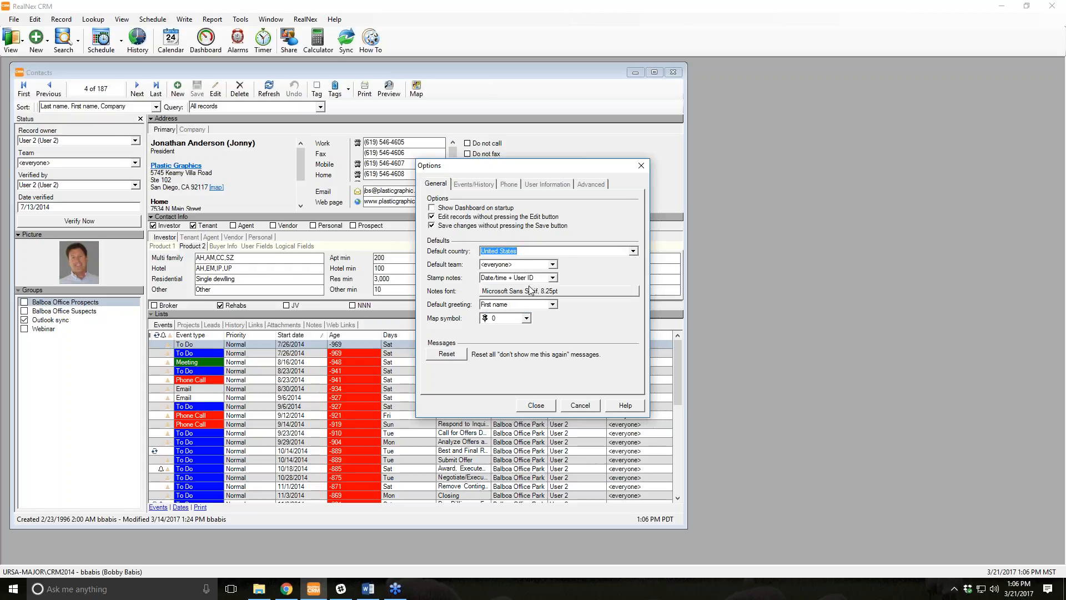
{"action": "left_click", "coordinate": [462, 188]}
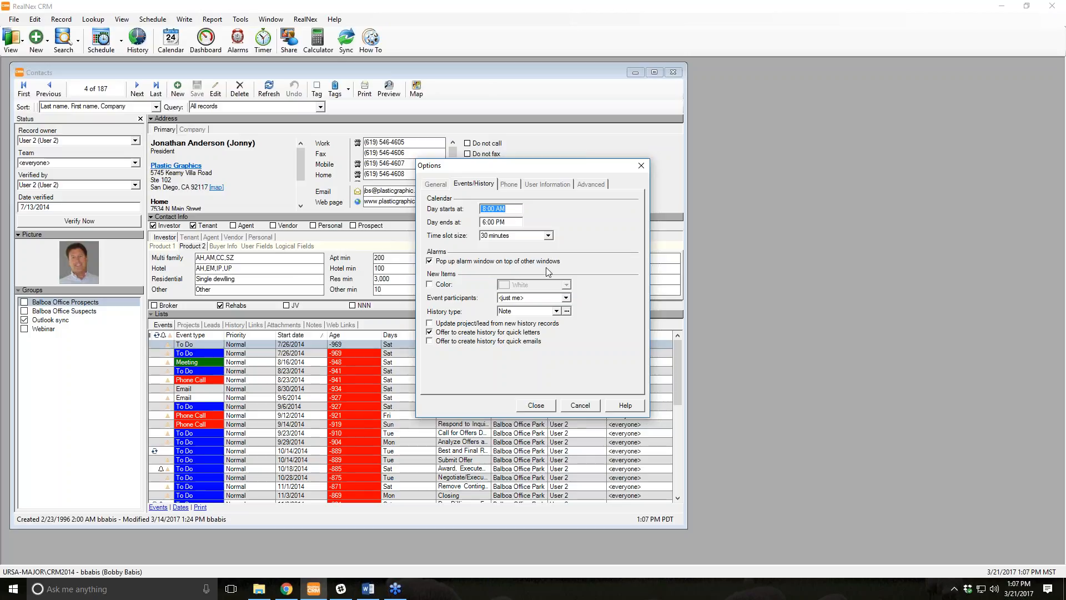
{"action": "left_click", "coordinate": [509, 185]}
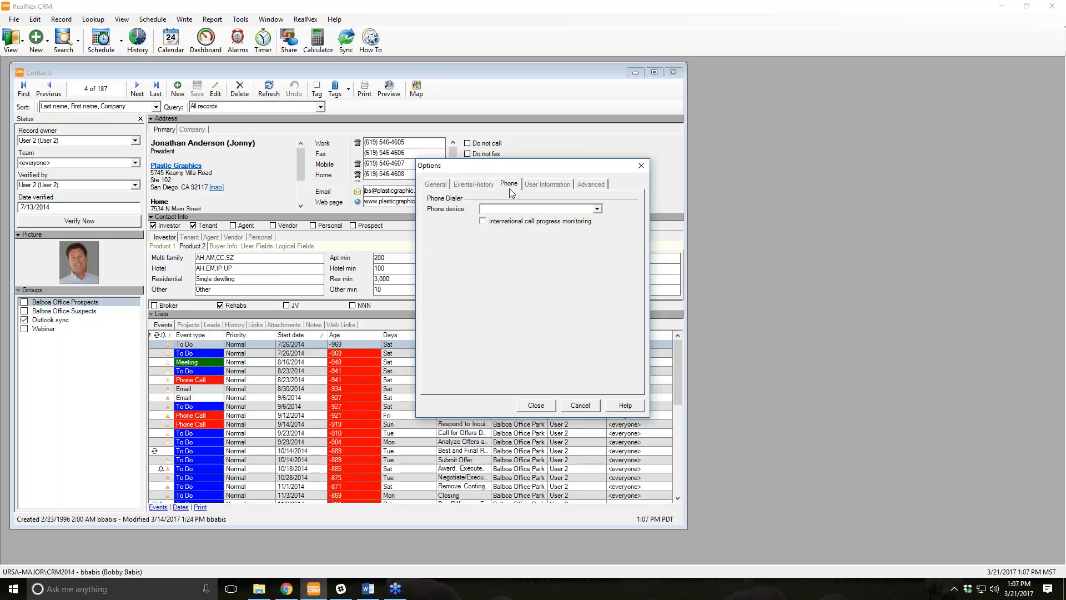
{"action": "left_click", "coordinate": [547, 184]}
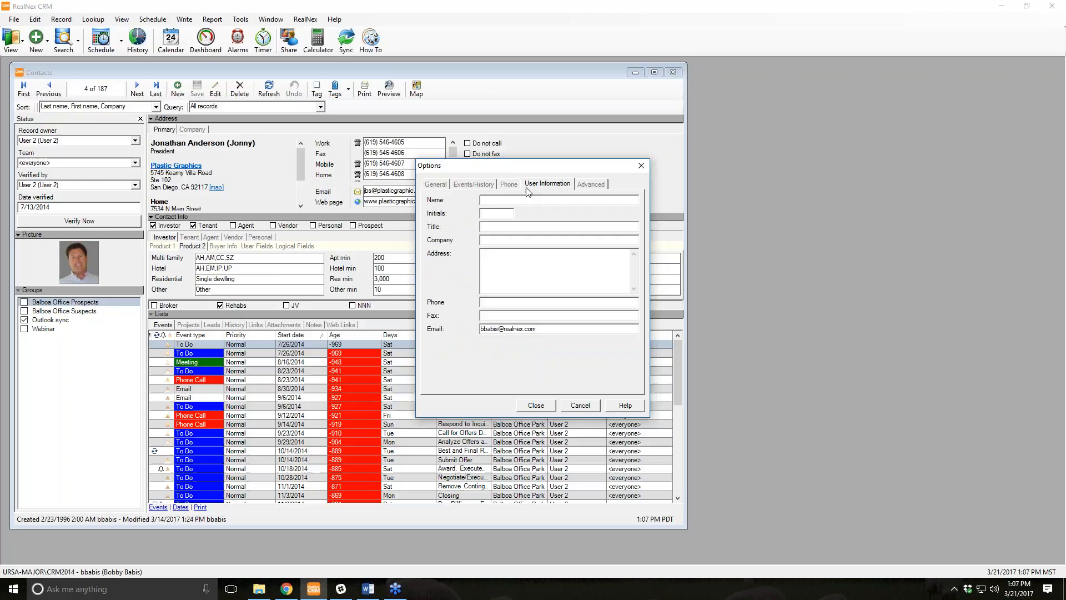
{"action": "left_click", "coordinate": [589, 185]}
{"action": "left_click", "coordinate": [549, 408]}
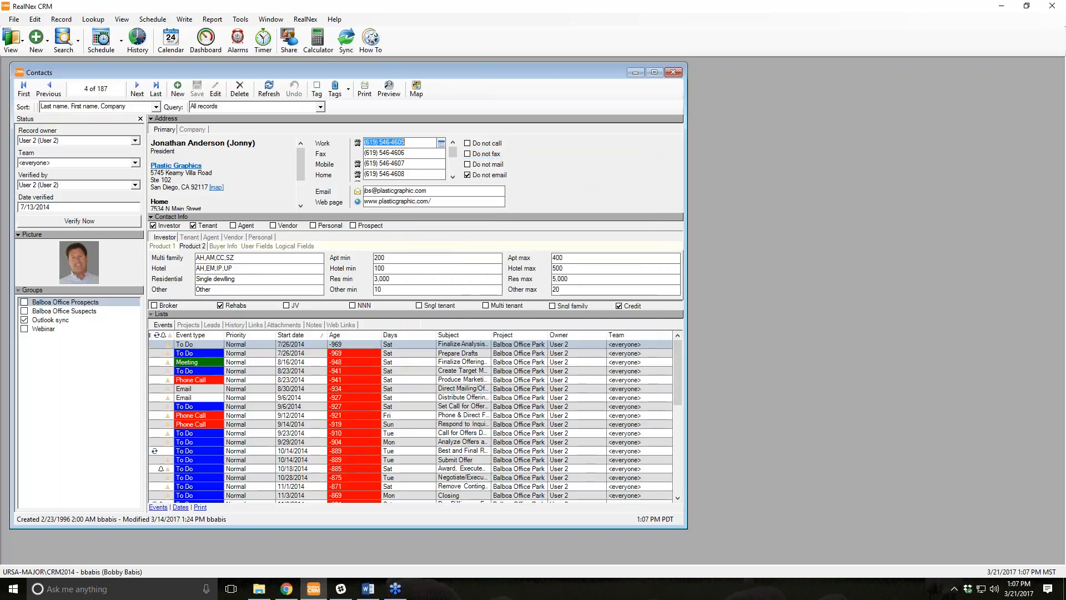
{"action": "left_click", "coordinate": [241, 19]}
In User Management, open a user account and add it to the Retail team.
{"action": "mouse_move", "coordinate": [294, 124]}
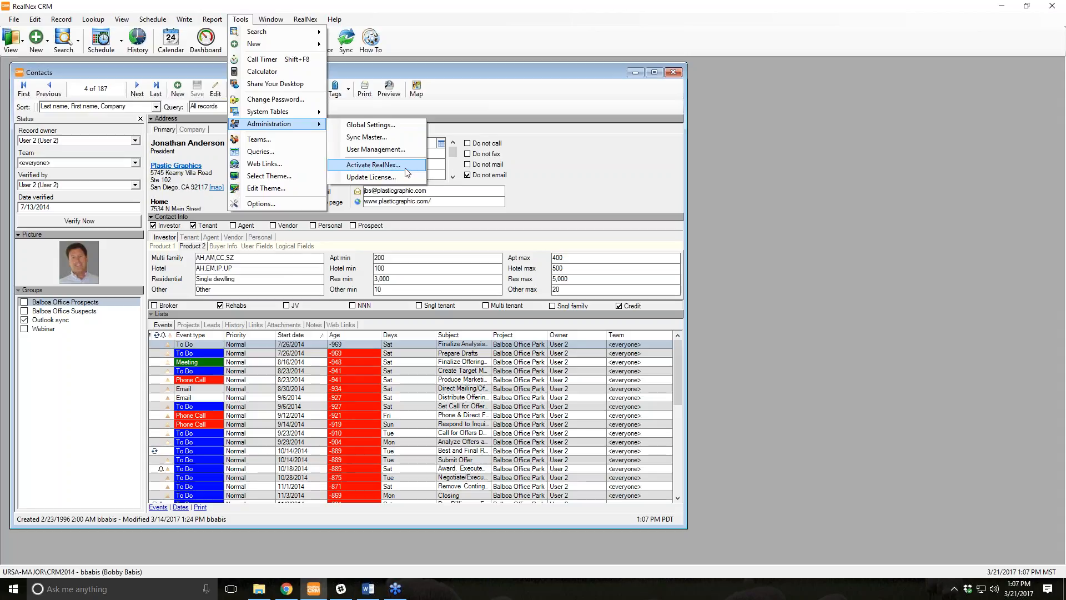
{"action": "left_click", "coordinate": [392, 149]}
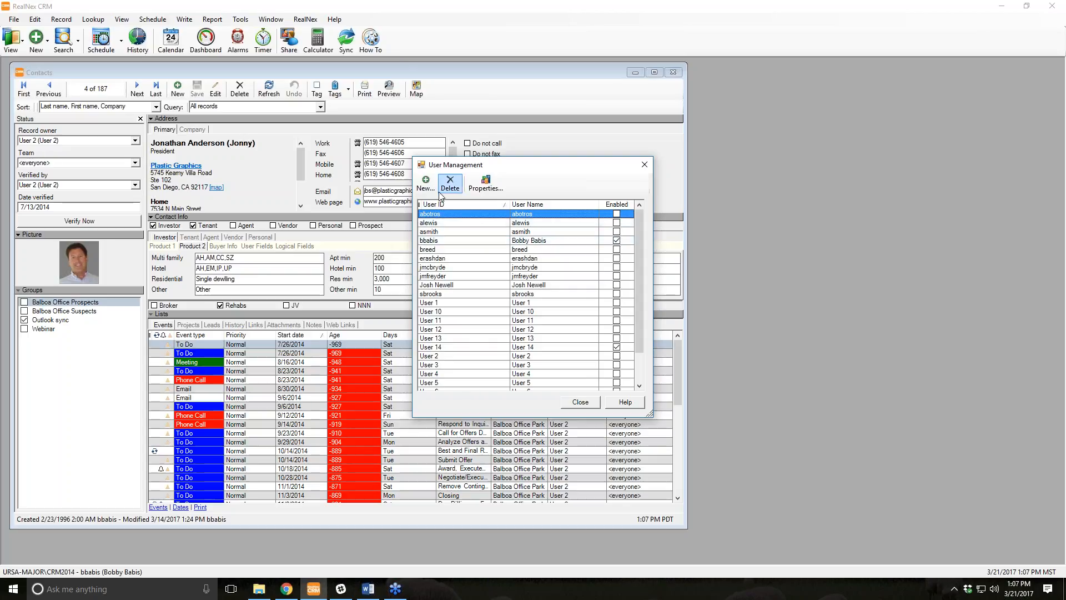
{"action": "double_click", "coordinate": [472, 249]}
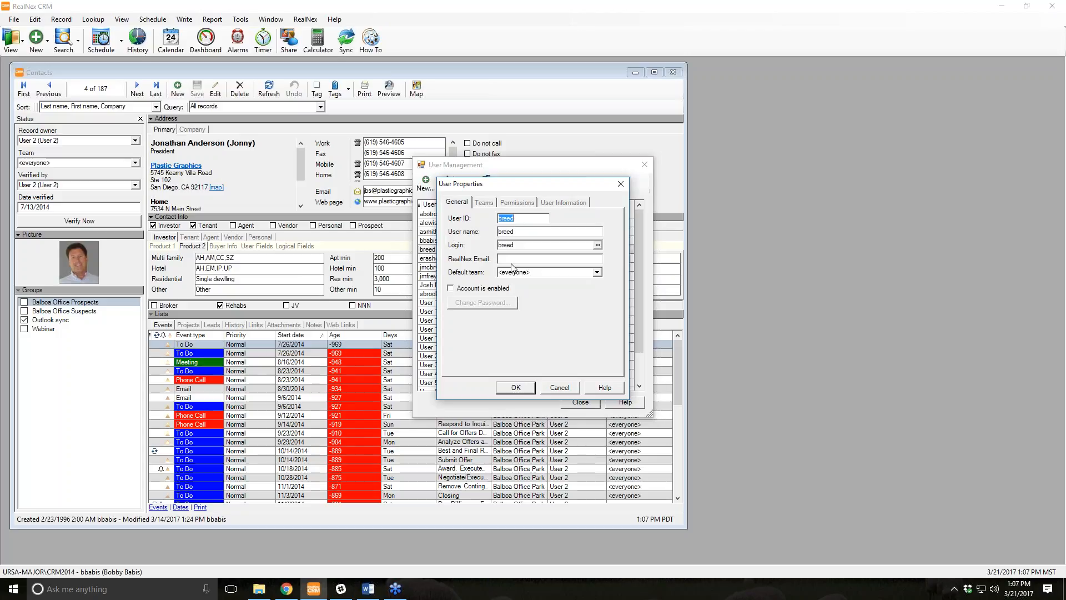
{"action": "left_click", "coordinate": [484, 203]}
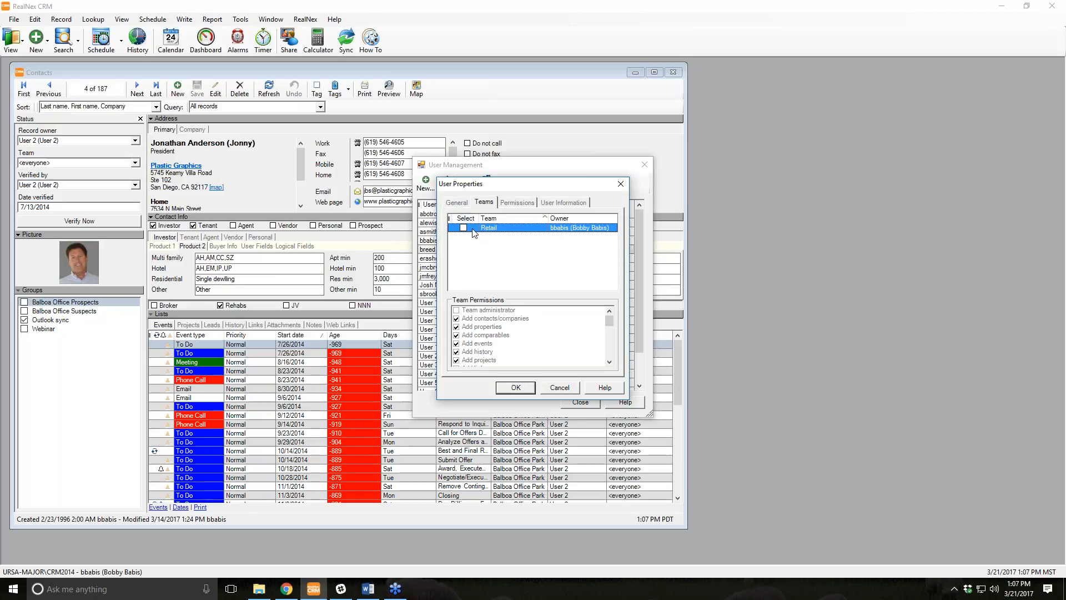
{"action": "left_click", "coordinate": [463, 228]}
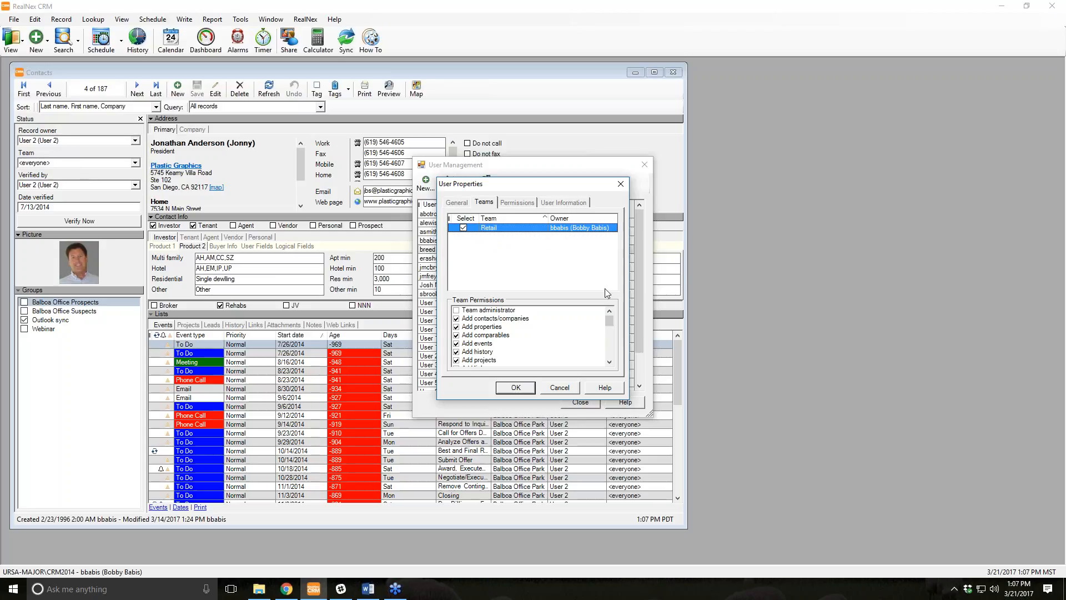
{"action": "mouse_move", "coordinate": [486, 192]}
{"action": "left_mouse_down"}
{"action": "mouse_move", "coordinate": [508, 182]}
{"action": "mouse_move", "coordinate": [632, 186]}
{"action": "mouse_move", "coordinate": [460, 195]}
{"action": "mouse_move", "coordinate": [490, 207]}
{"action": "left_mouse_up"}
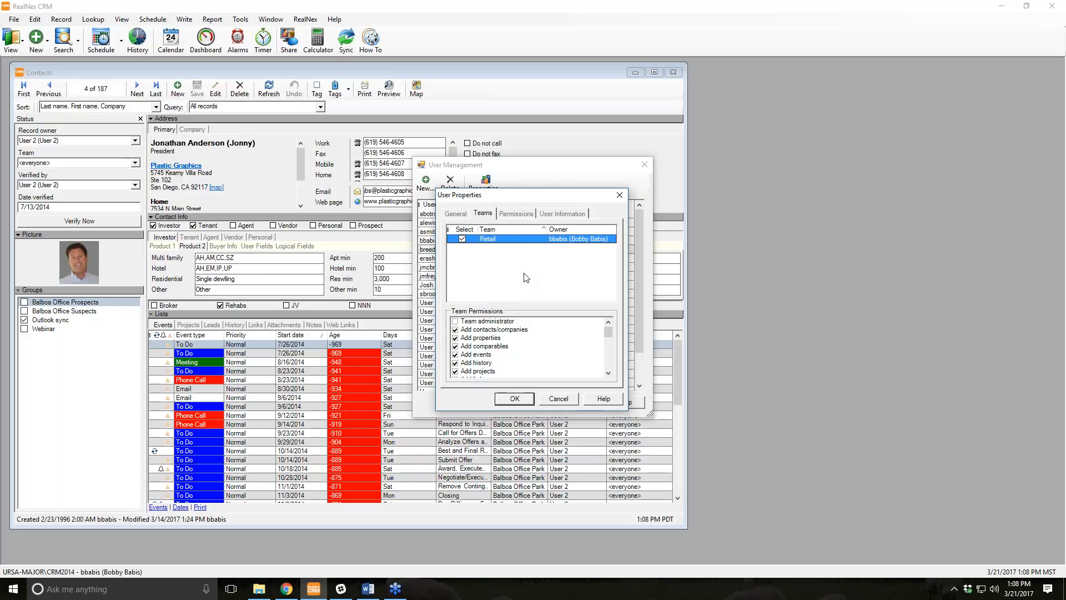
Grant the user the User administrator permission, save, keep its login, and close User Management.
{"action": "left_click", "coordinate": [515, 215]}
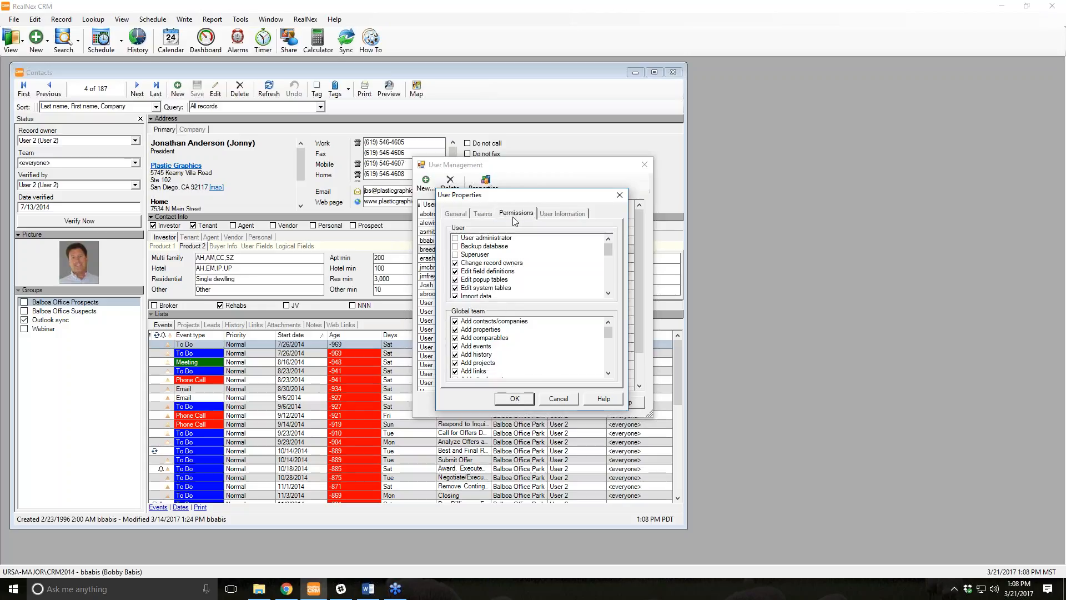
{"action": "left_click", "coordinate": [456, 239]}
{"action": "left_click", "coordinate": [455, 239]}
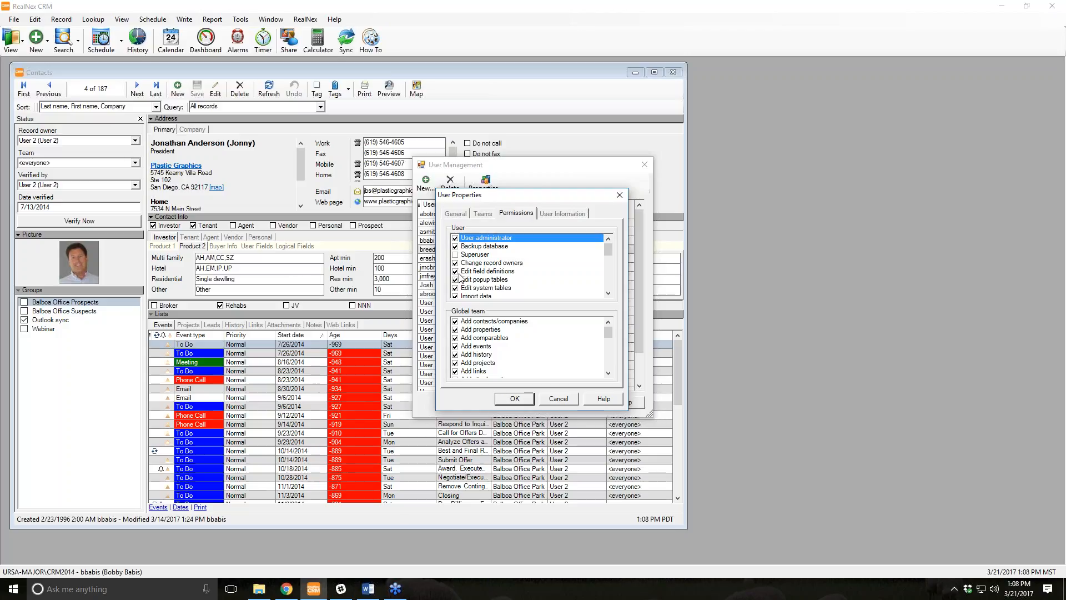
{"action": "scroll", "coordinate": [460, 282], "scroll_direction": "down", "scroll_amount": 1}
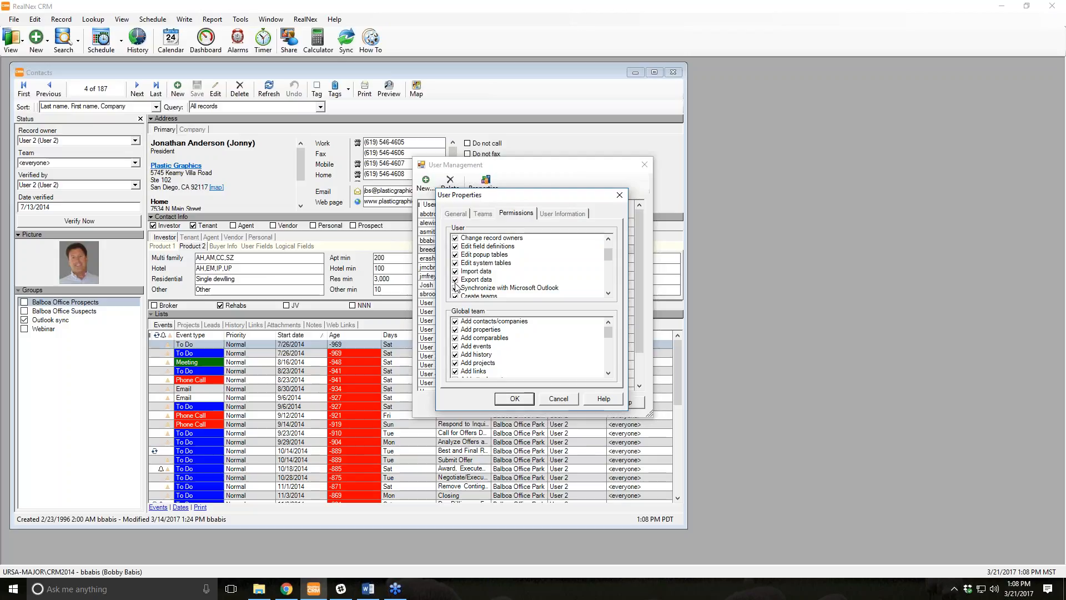
{"action": "scroll", "coordinate": [457, 283], "scroll_direction": "down", "scroll_amount": 1}
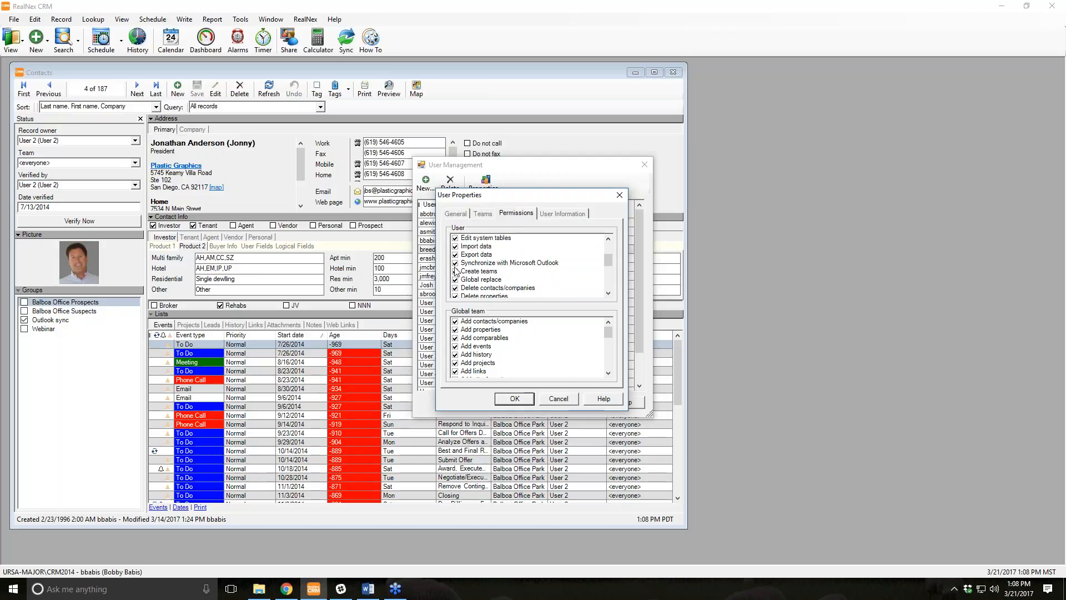
{"action": "scroll", "coordinate": [486, 280], "scroll_direction": "down", "scroll_amount": 1}
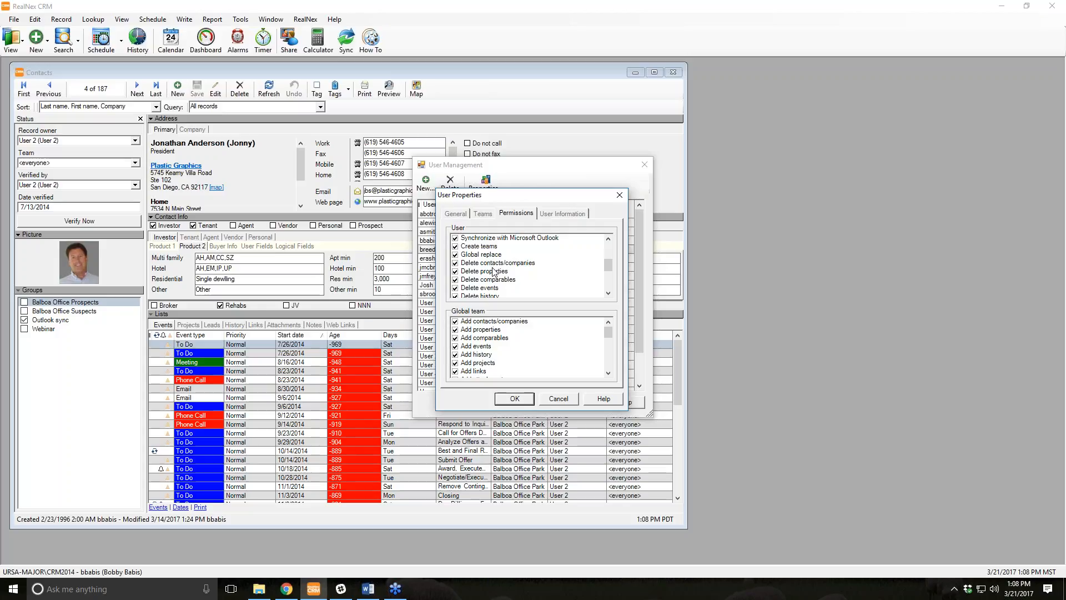
{"action": "scroll", "coordinate": [493, 272], "scroll_direction": "down", "scroll_amount": 1}
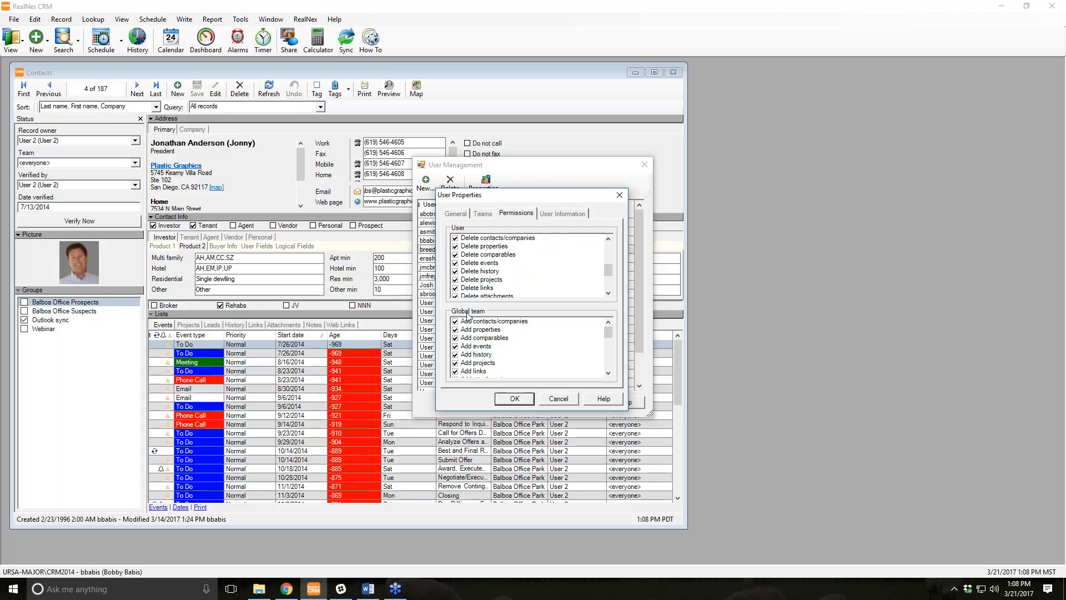
{"action": "left_click", "coordinate": [515, 395]}
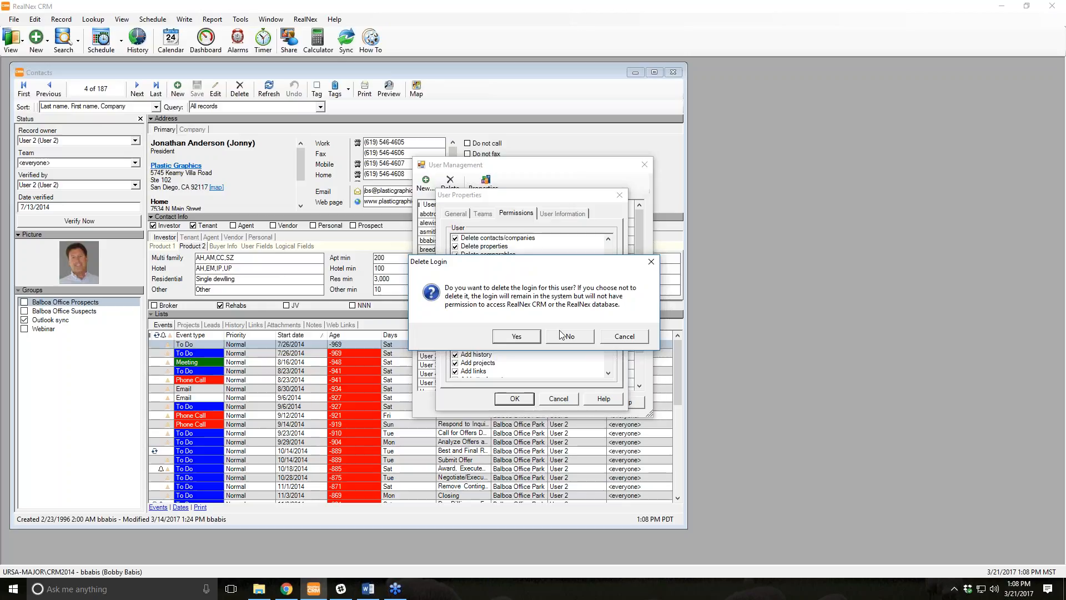
{"action": "left_click", "coordinate": [568, 338]}
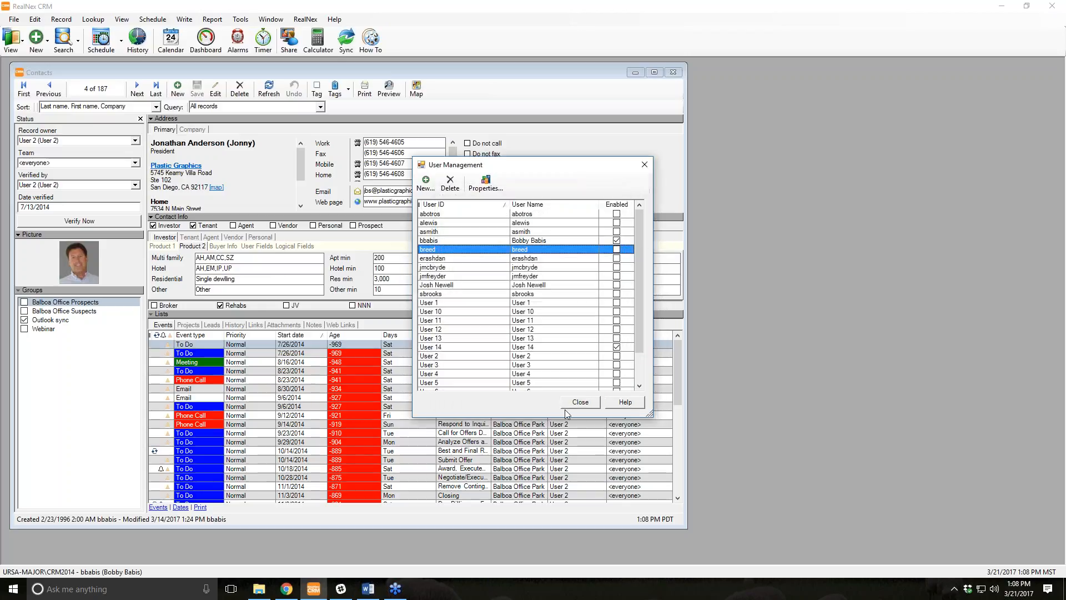
{"action": "left_click", "coordinate": [580, 403]}
{"action": "left_click", "coordinate": [239, 20]}
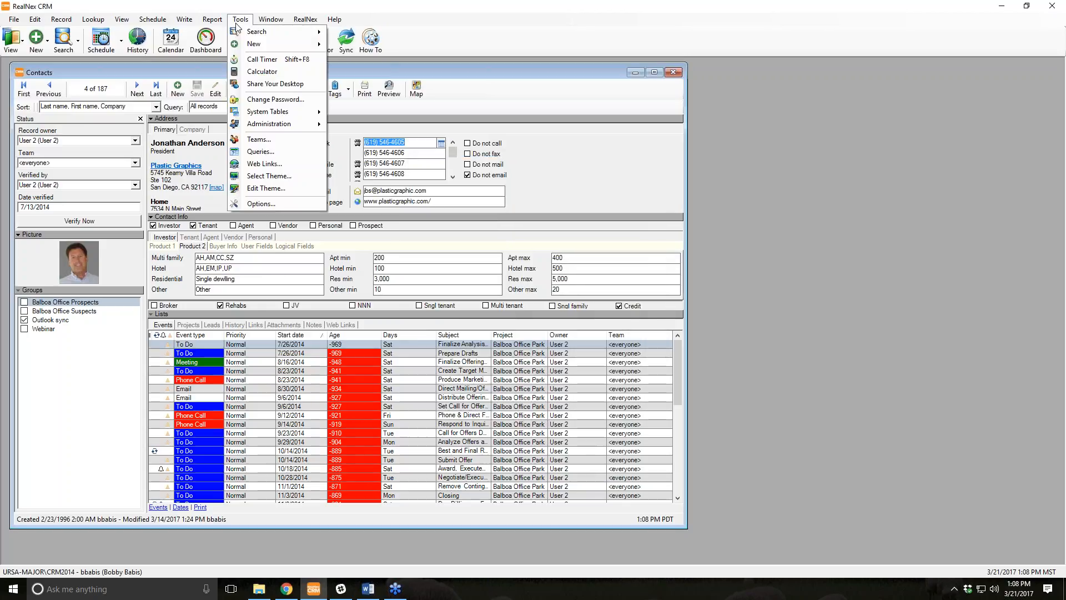
Open the Event Types list from Tools and cancel it without changes.
{"action": "mouse_move", "coordinate": [281, 123]}
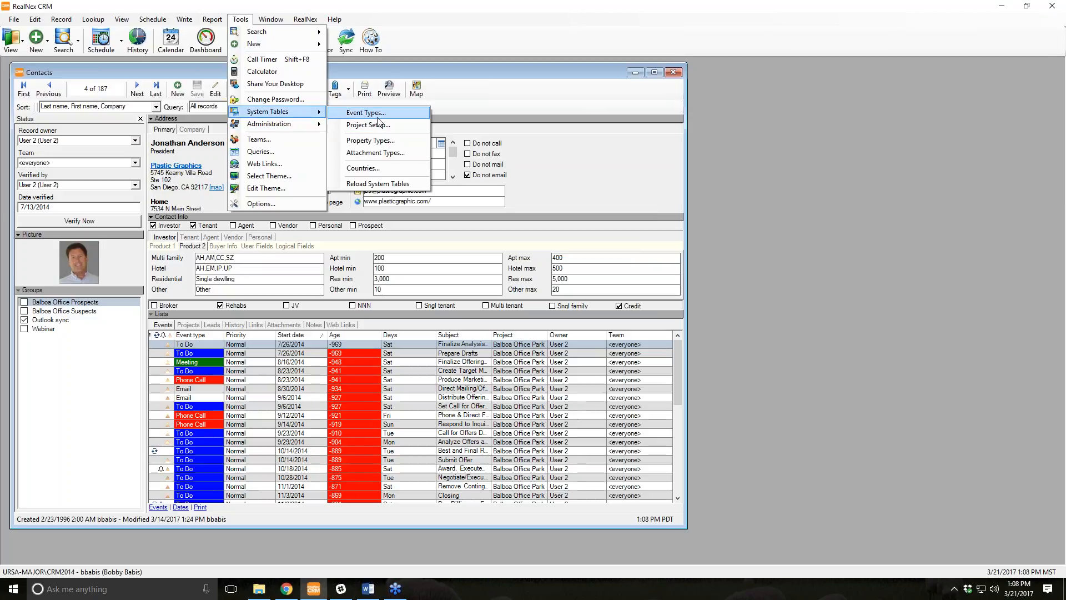
{"action": "left_click", "coordinate": [377, 114]}
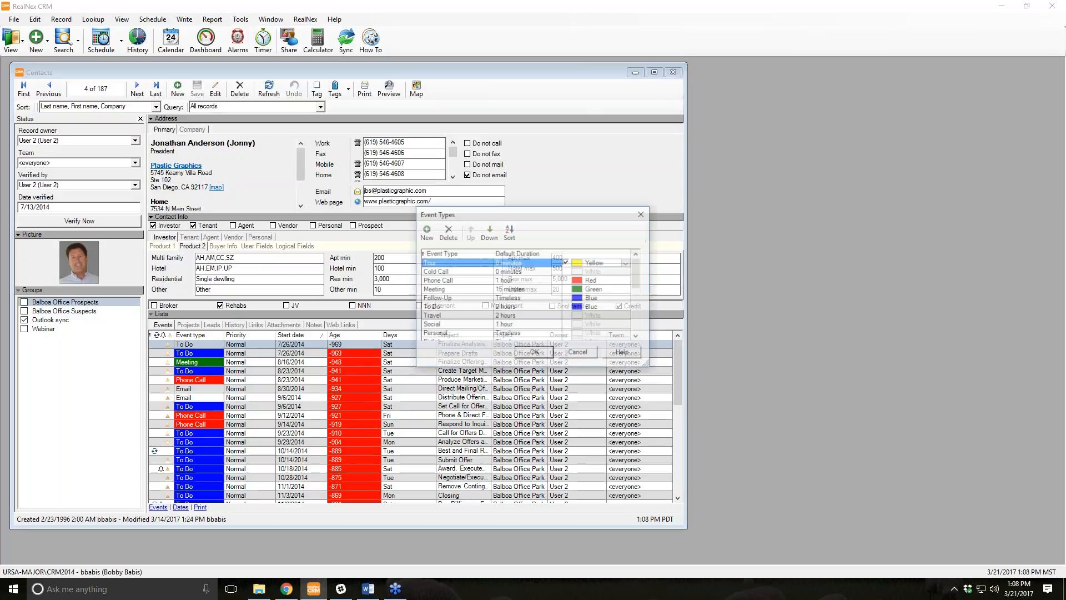
{"action": "left_click", "coordinate": [572, 358]}
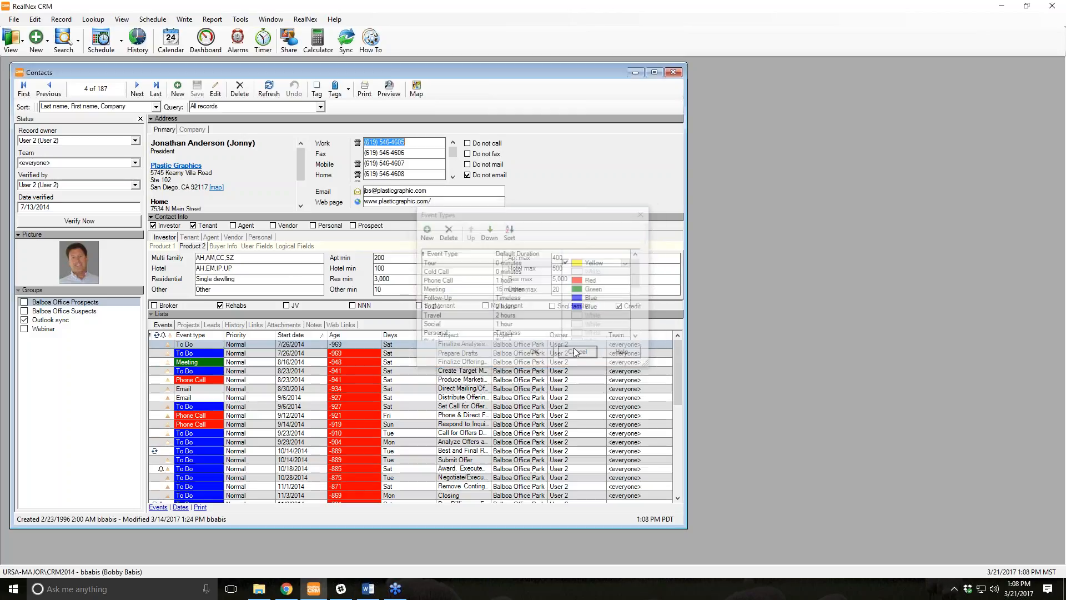
{"action": "left_click", "coordinate": [241, 18]}
{"action": "mouse_move", "coordinate": [268, 113]}
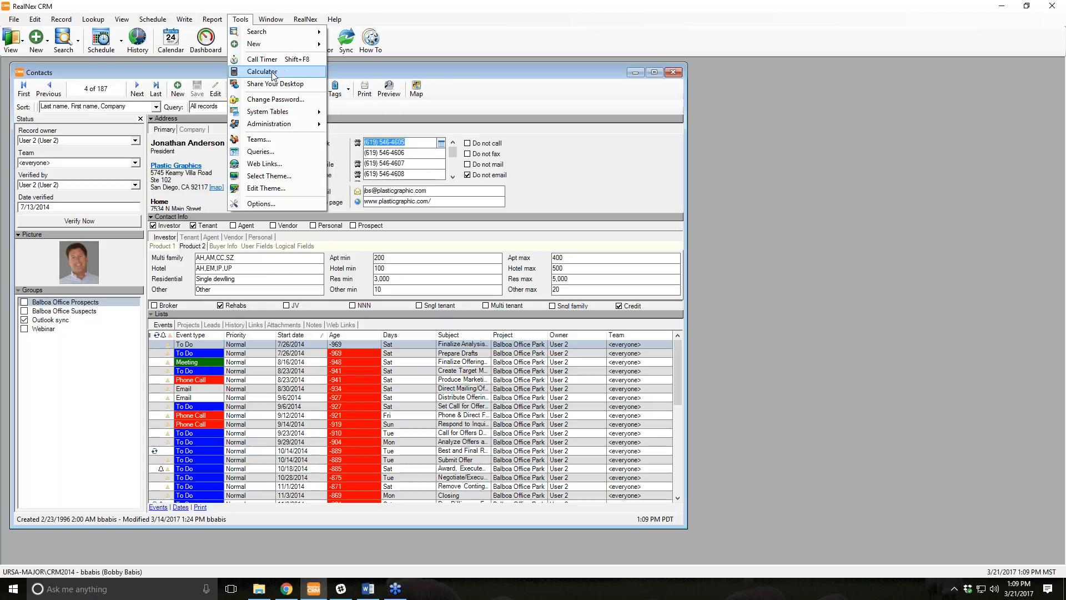
Dismiss the Tools menu and show the New record-type dropdown.
{"action": "left_click", "coordinate": [519, 73]}
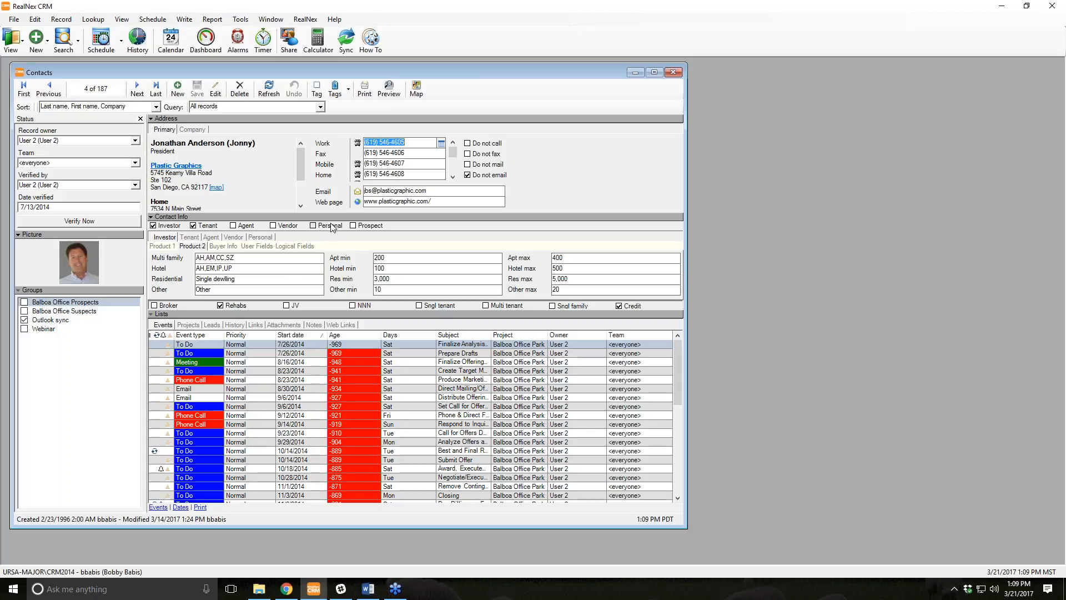
{"action": "left_click", "coordinate": [46, 41]}
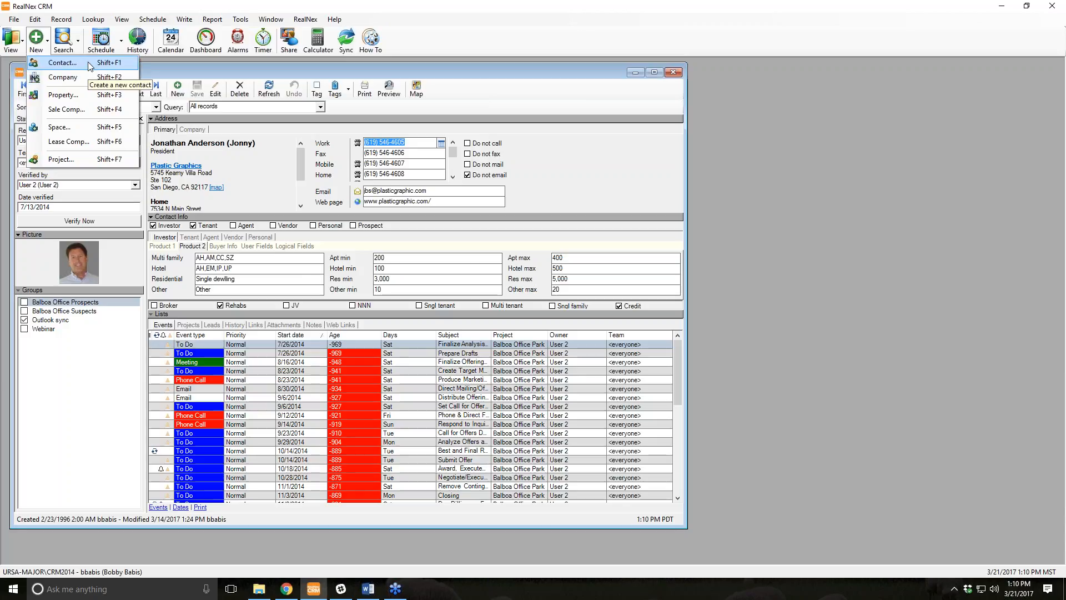
Start a new contact and enter the contact's full name, leaving the salutation blank.
{"action": "left_click", "coordinate": [91, 65]}
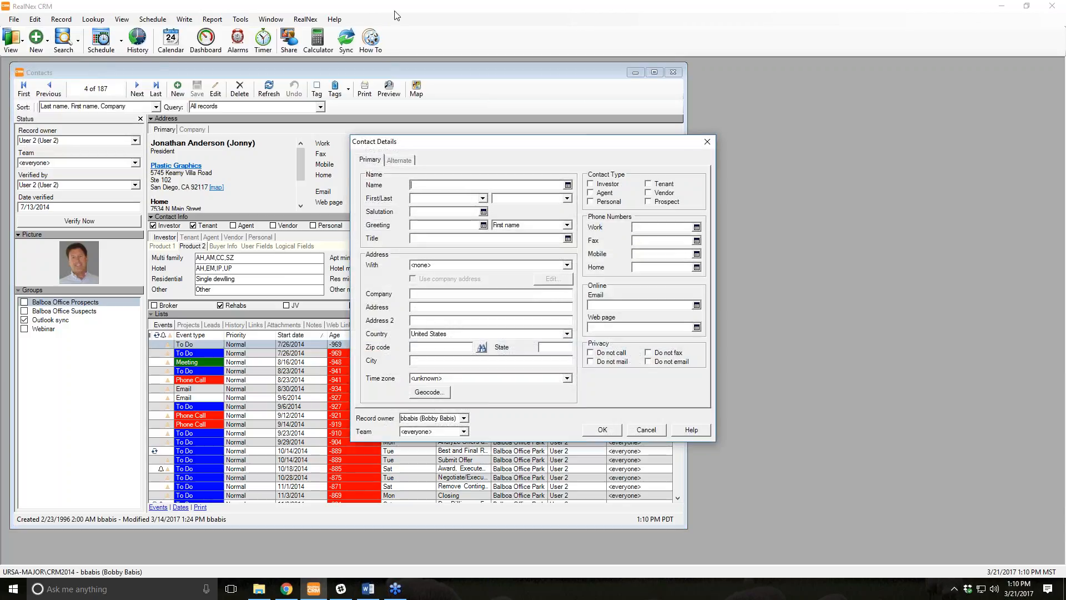
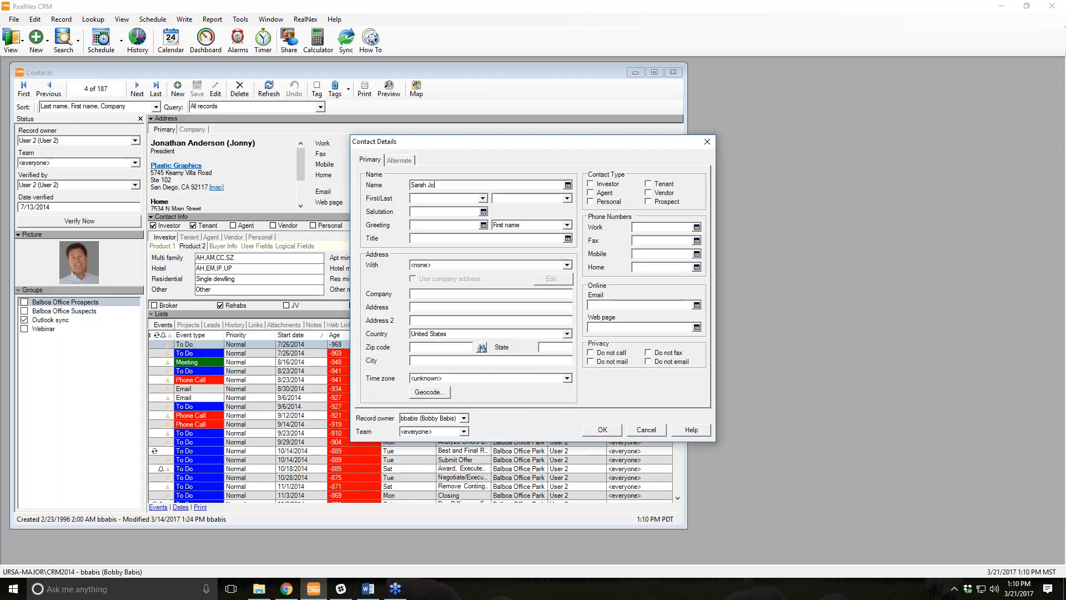
{"action": "key", "text": "Tab"}
{"action": "key", "text": "Tab"}
{"action": "key", "text": "Tab"}
{"action": "type", "text": "Ms."}
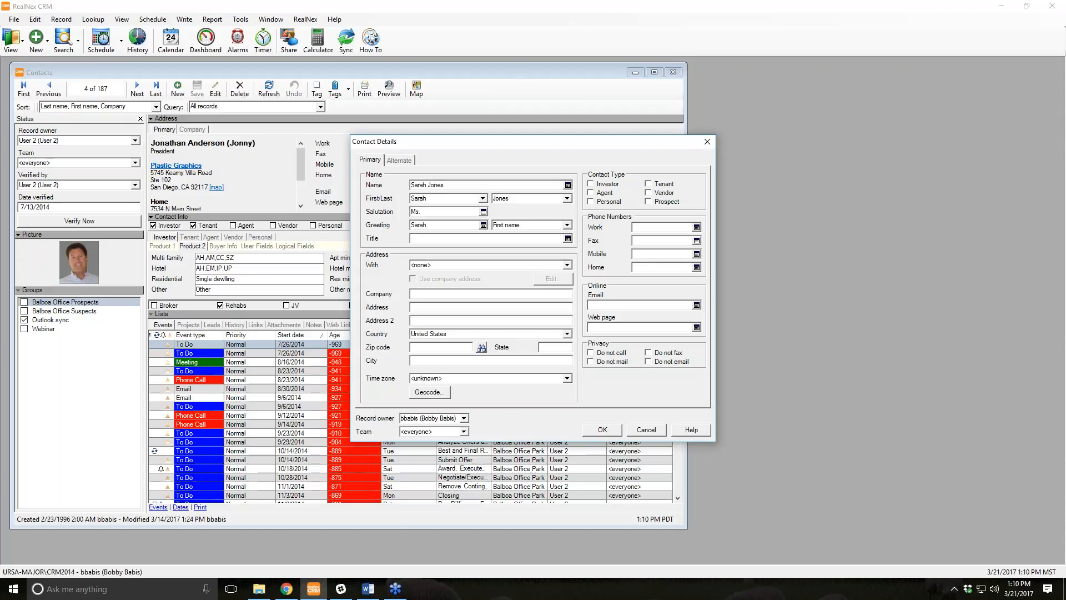
{"action": "key", "text": "BackSpace"}
{"action": "key", "text": "BackSpace"}
{"action": "key", "text": "BackSpace"}
Enter company Princess Bubblegum Enterprises, the street address and zip code so city auto-fills.
{"action": "left_click", "coordinate": [423, 294]}
{"action": "type", "text": "Princess Bubblegum Ent"}
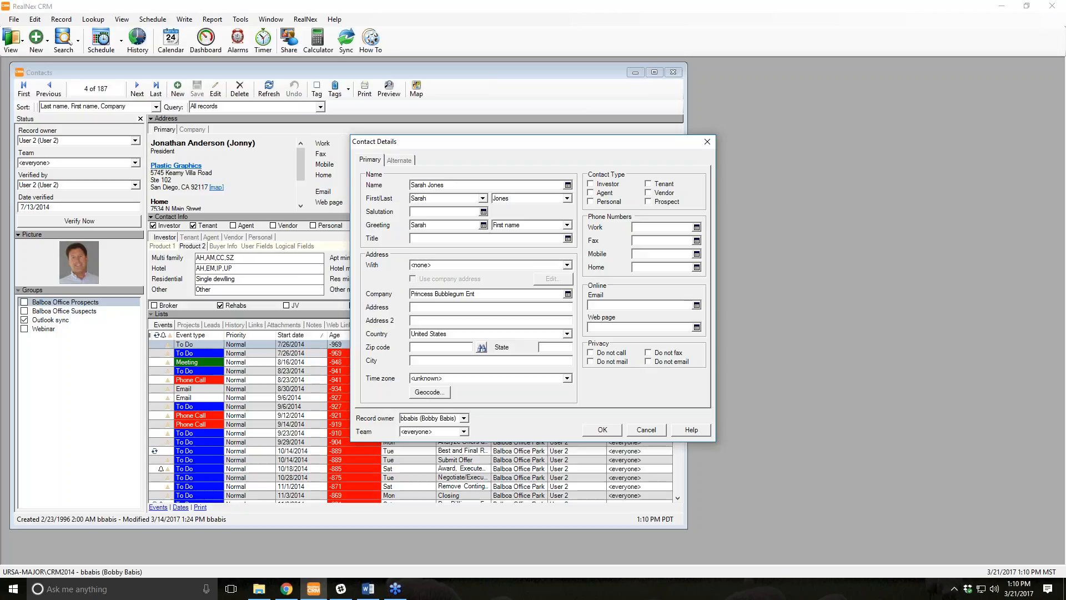
{"action": "type", "text": "erprises"}
{"action": "key", "text": "Tab"}
{"action": "key", "text": "Tab"}
{"action": "key", "text": "Tab"}
{"action": "key", "text": "Tab"}
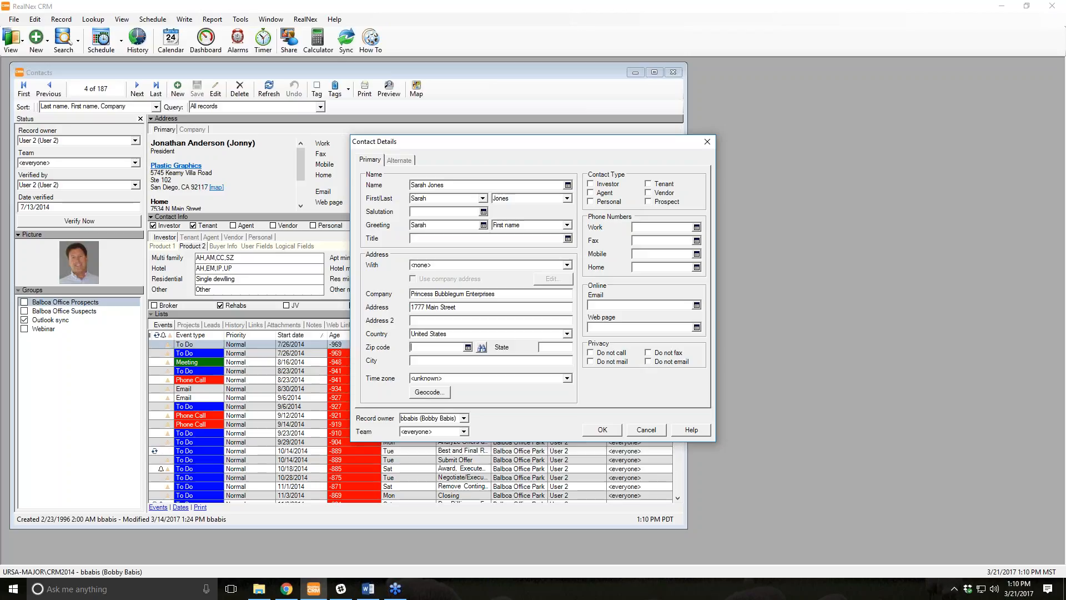
{"action": "type", "text": "92101"}
{"action": "key", "text": "Tab"}
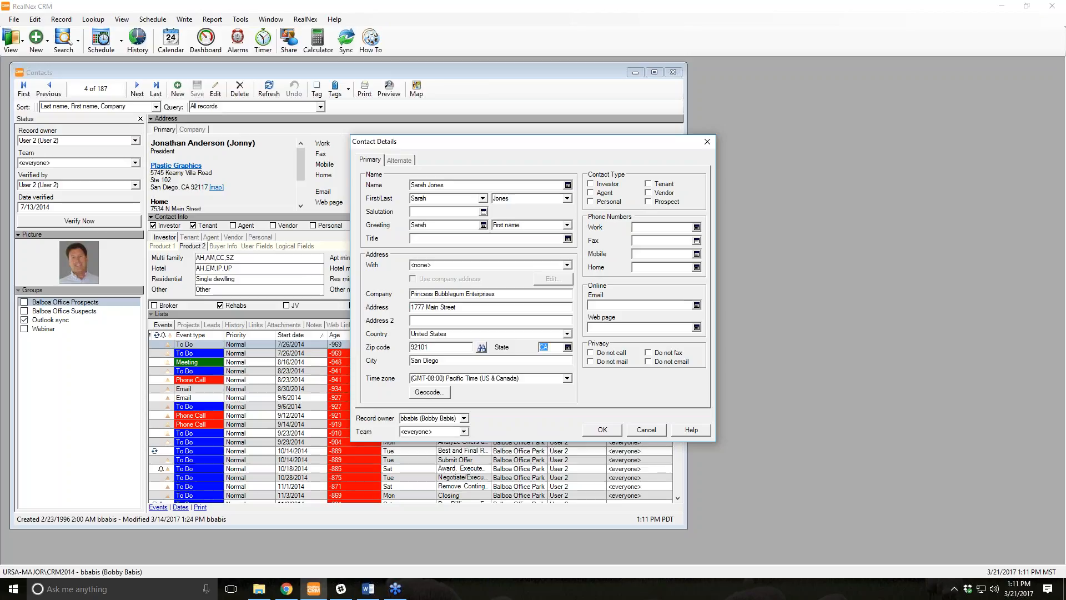
Mark the contact as Investor and Agent, add the work phone and e-mail, and save.
{"action": "left_click", "coordinate": [591, 183]}
{"action": "left_click", "coordinate": [592, 195]}
{"action": "left_click", "coordinate": [640, 228]}
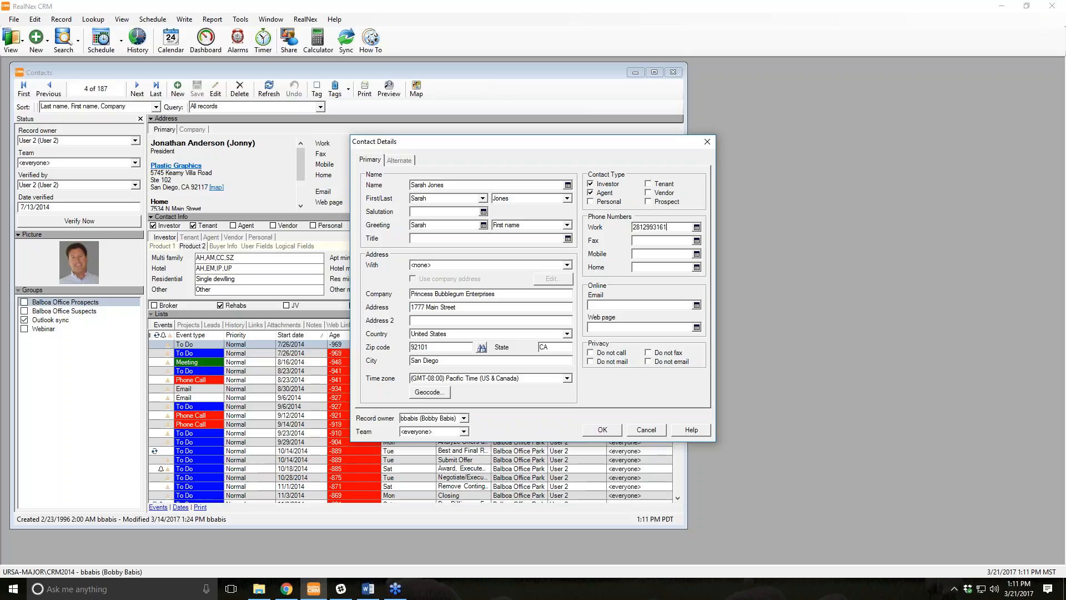
{"action": "key", "text": "Tab"}
{"action": "left_click", "coordinate": [631, 305]}
{"action": "left_click", "coordinate": [591, 431]}
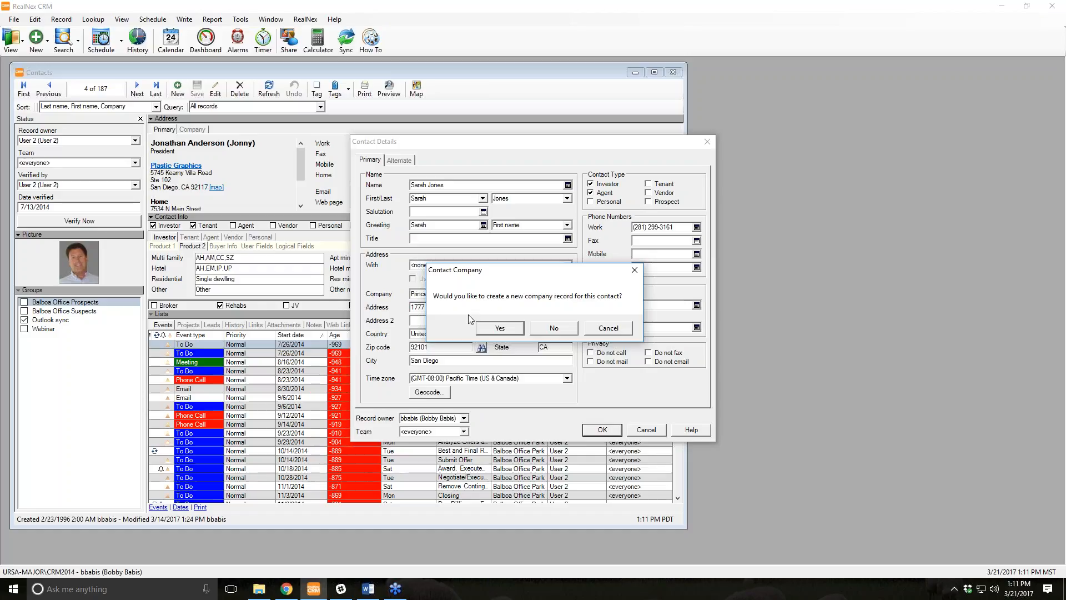
Create the Princess Bubblegum Enterprises company record, adding a company e-mail address.
{"action": "left_click", "coordinate": [499, 328]}
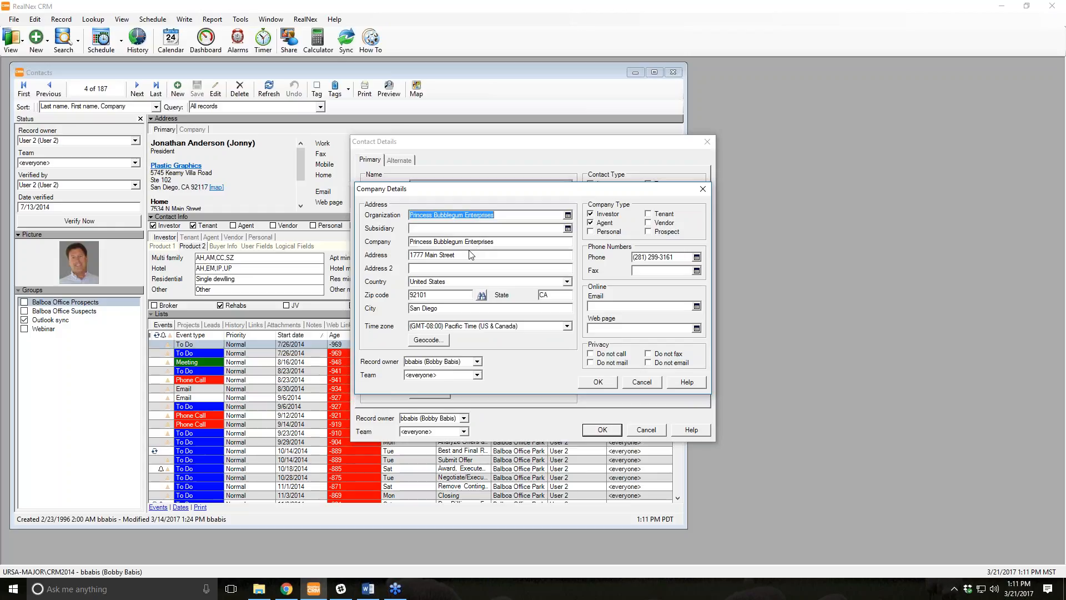
{"action": "left_click", "coordinate": [604, 387]}
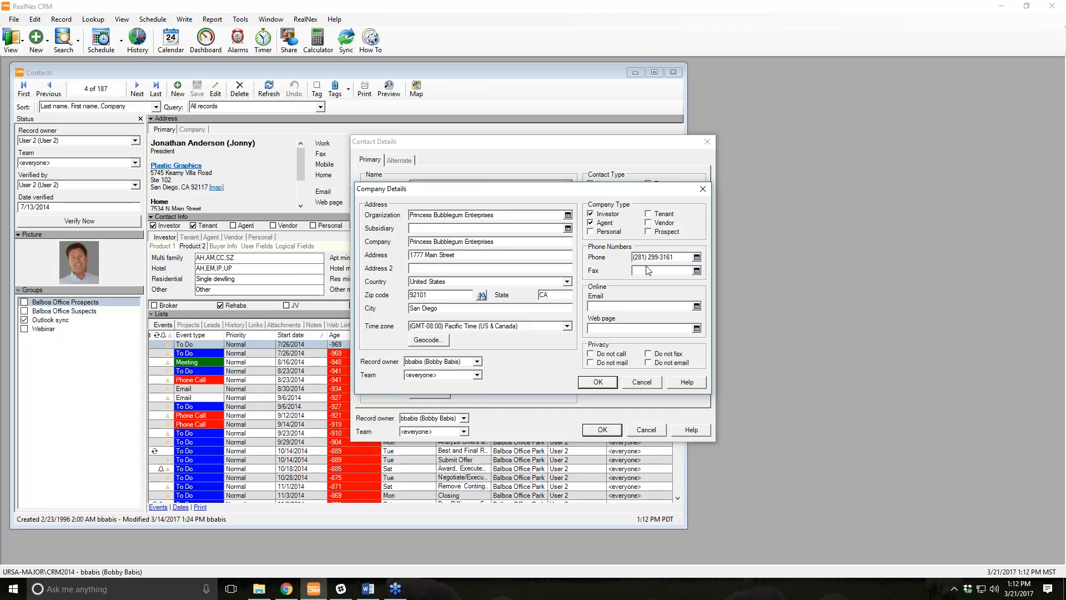
{"action": "left_click", "coordinate": [620, 307]}
{"action": "left_click", "coordinate": [602, 382]}
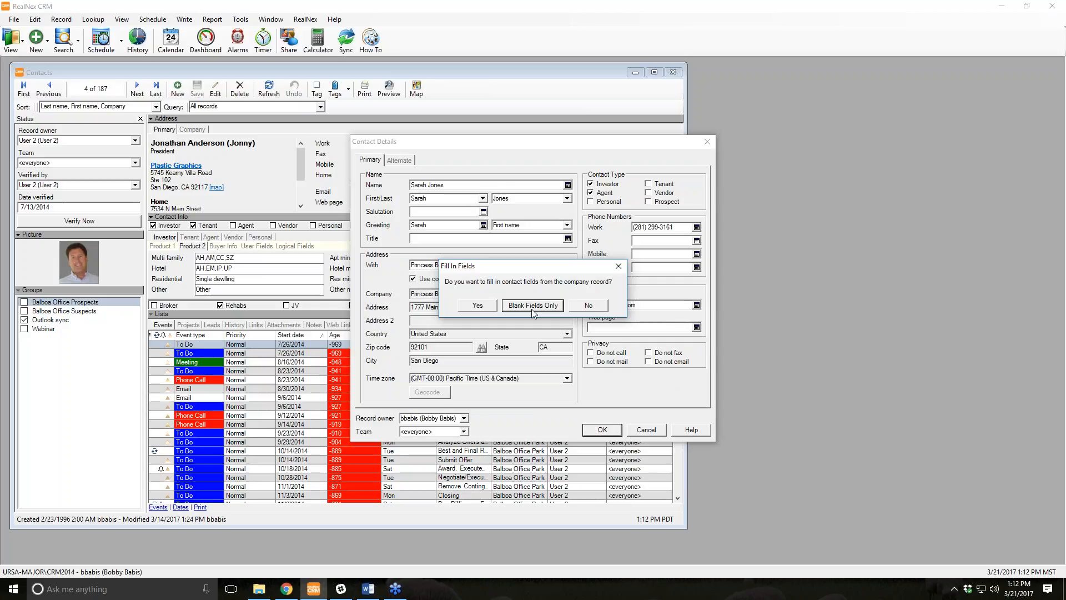
Fill only the contact's blank fields from the company, saving it as record 91 of 188.
{"action": "left_click", "coordinate": [550, 311]}
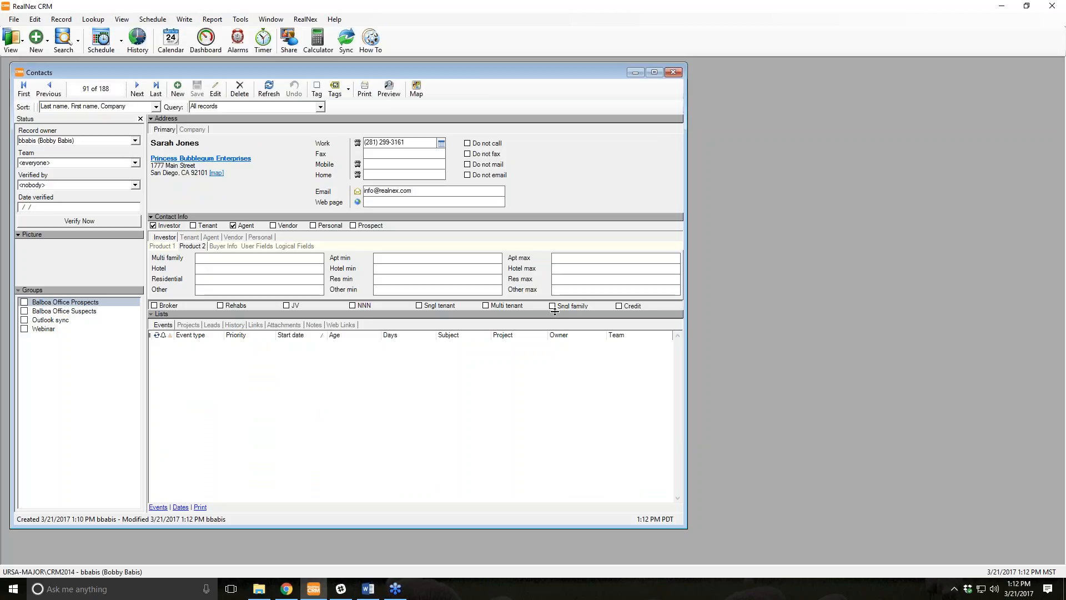
Open the Princess Bubblegum Enterprises record, set the contact window beside it, and add a contact.
{"action": "left_click", "coordinate": [169, 160]}
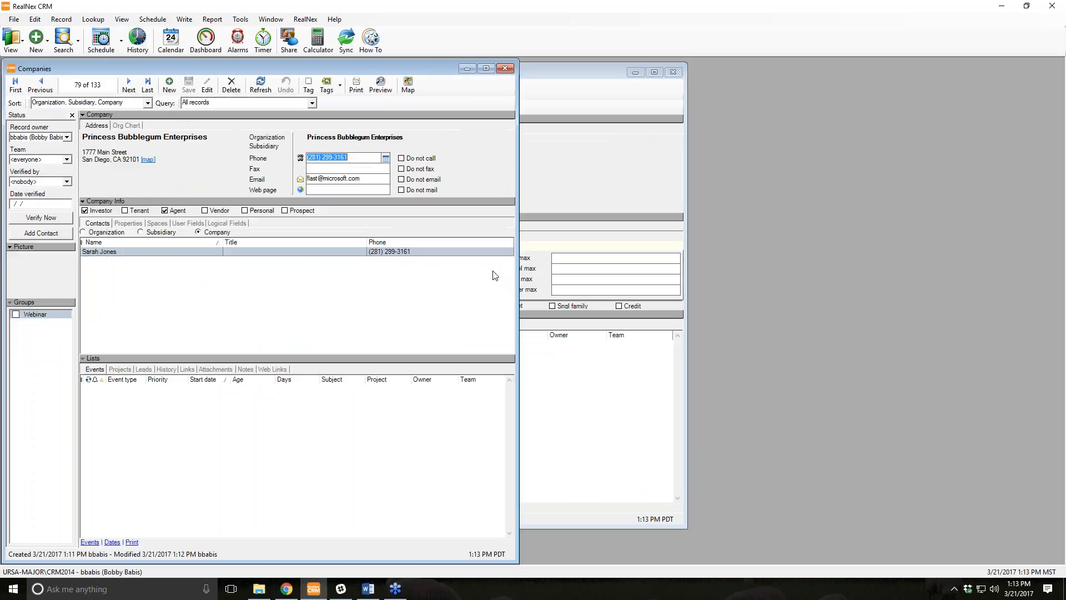
{"action": "left_click", "coordinate": [540, 79]}
{"action": "left_click_drag", "start_coordinate": [626, 72], "coordinate": [998, 71]}
{"action": "left_click_drag", "start_coordinate": [384, 231], "coordinate": [524, 248]}
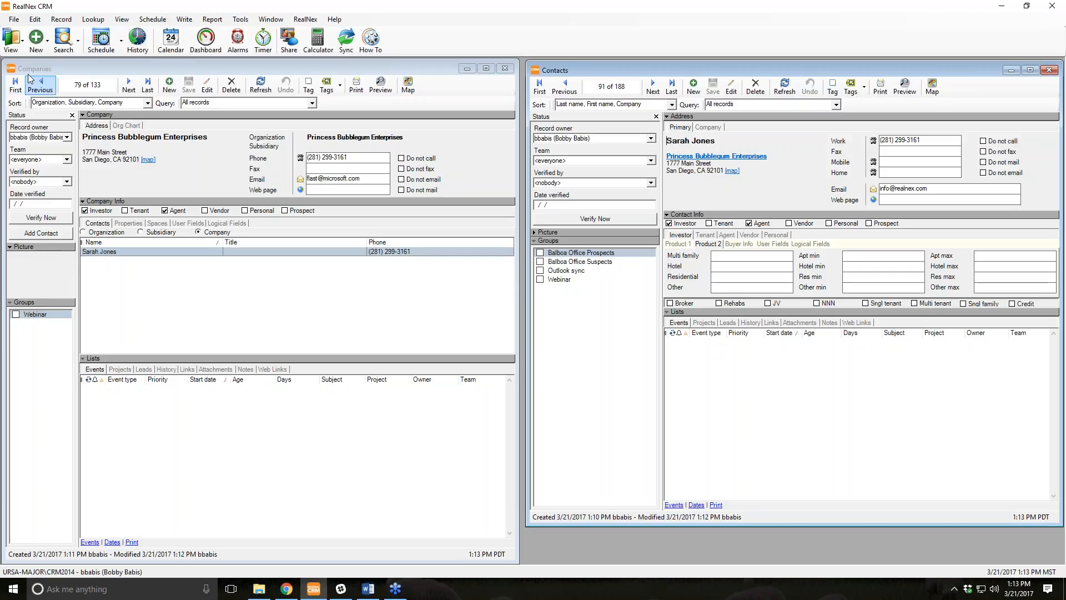
{"action": "left_click", "coordinate": [27, 234]}
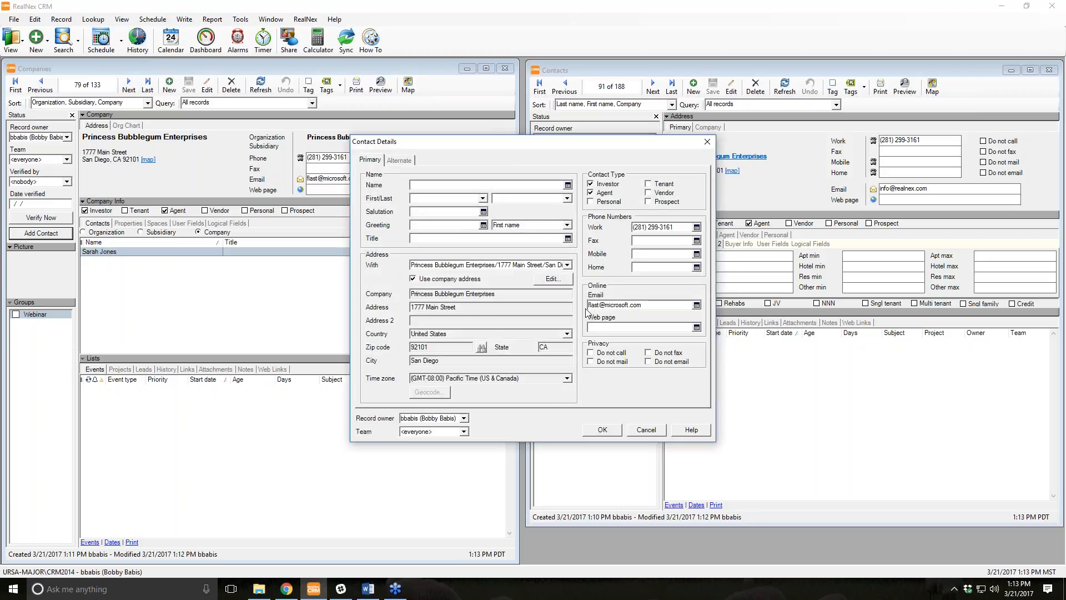
Enter the new contact's name and e-mail prefix, then save them to Princess Bubblegum Enterprises.
{"action": "type", "text": "E"}
{"action": "type", "text": "Jam"}
{"action": "key", "text": "Tab"}
{"action": "key", "text": "Tab"}
{"action": "key", "text": "Tab"}
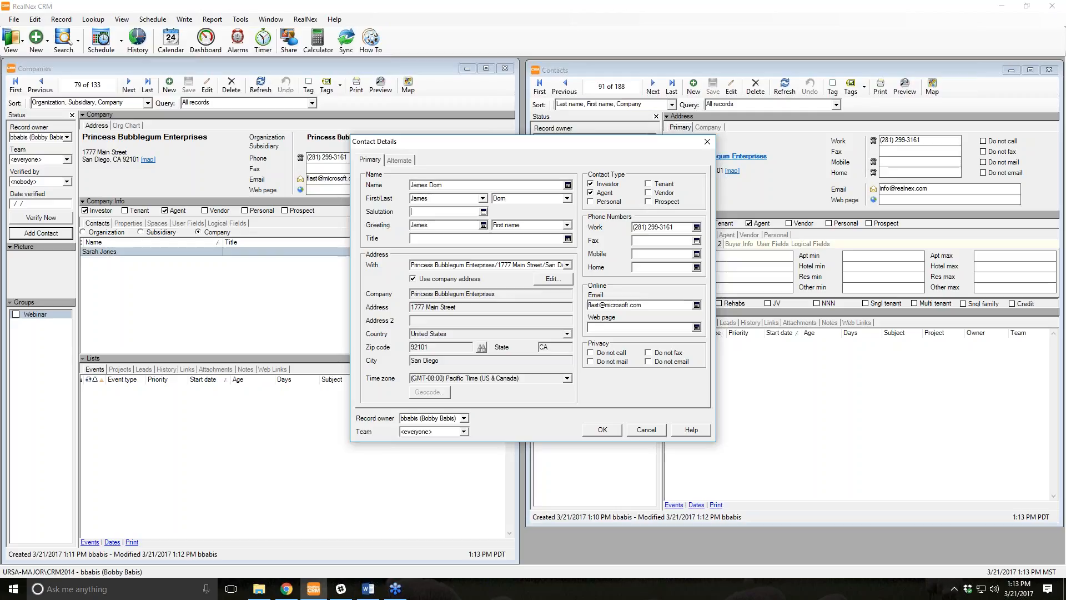
{"action": "double_click", "coordinate": [593, 305]}
{"action": "left_click", "coordinate": [601, 429]}
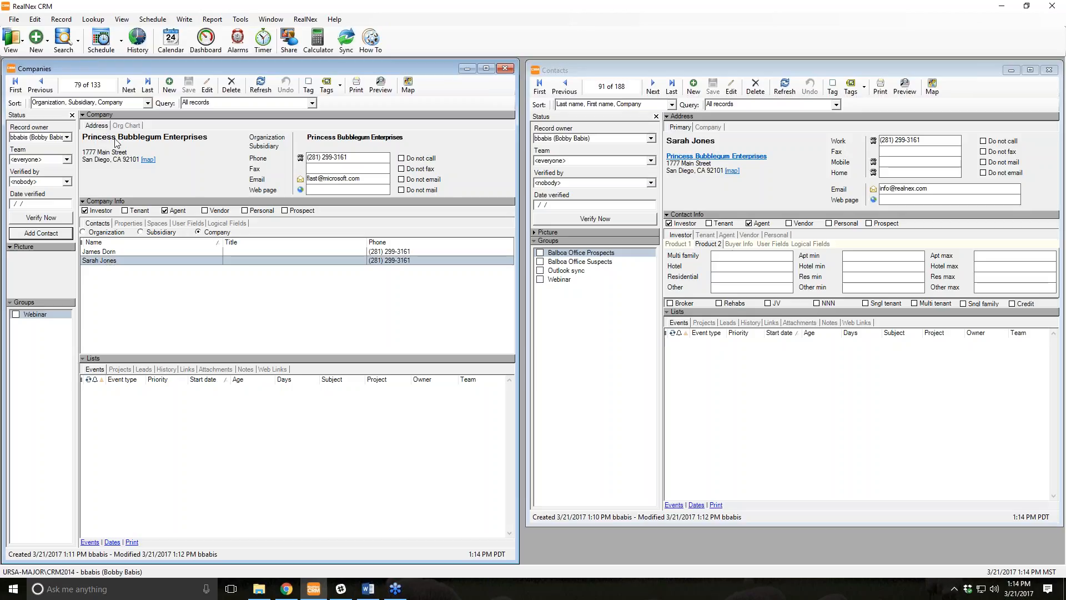
Check the company's organization chart, then open its Company Details for editing.
{"action": "left_click", "coordinate": [127, 126]}
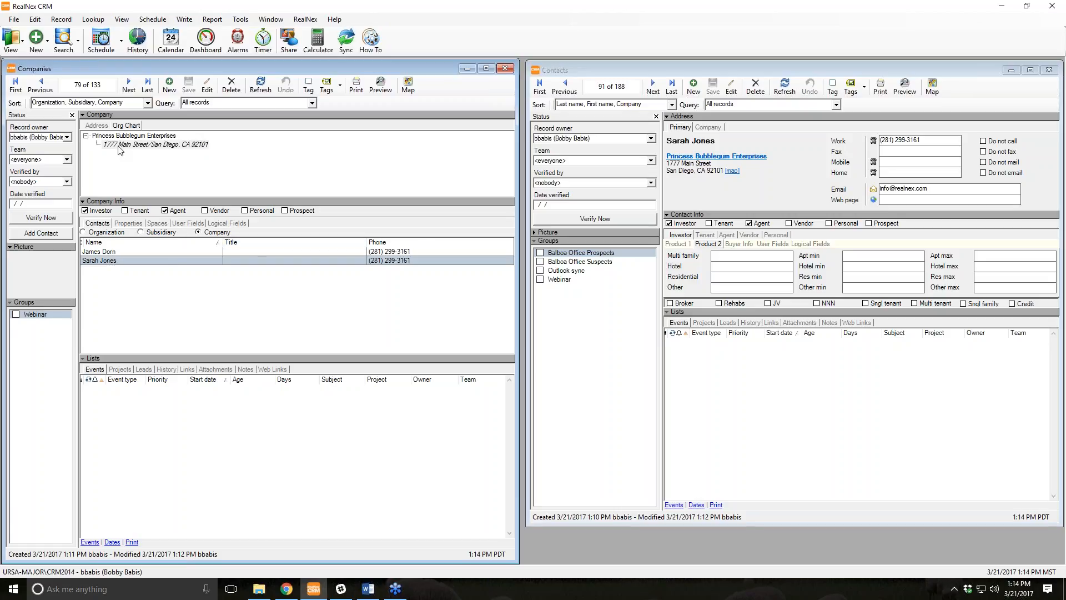
{"action": "left_click", "coordinate": [97, 127]}
{"action": "double_click", "coordinate": [145, 142]}
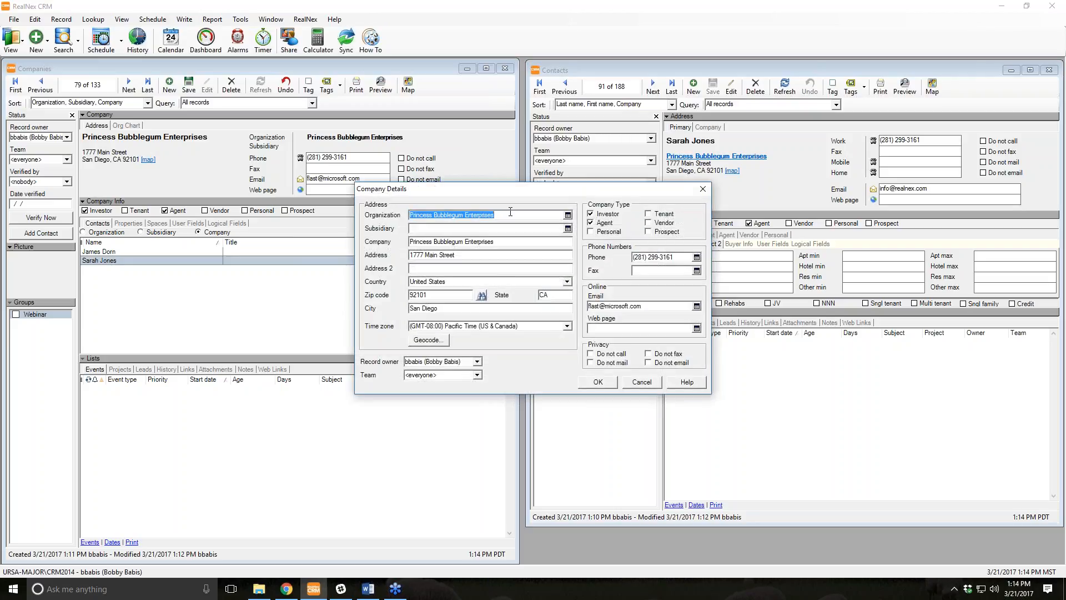
Set Organization to RealNex with company name Princess Bubblegum Enterprises, and confirm.
{"action": "type", "text": "RealNex"}
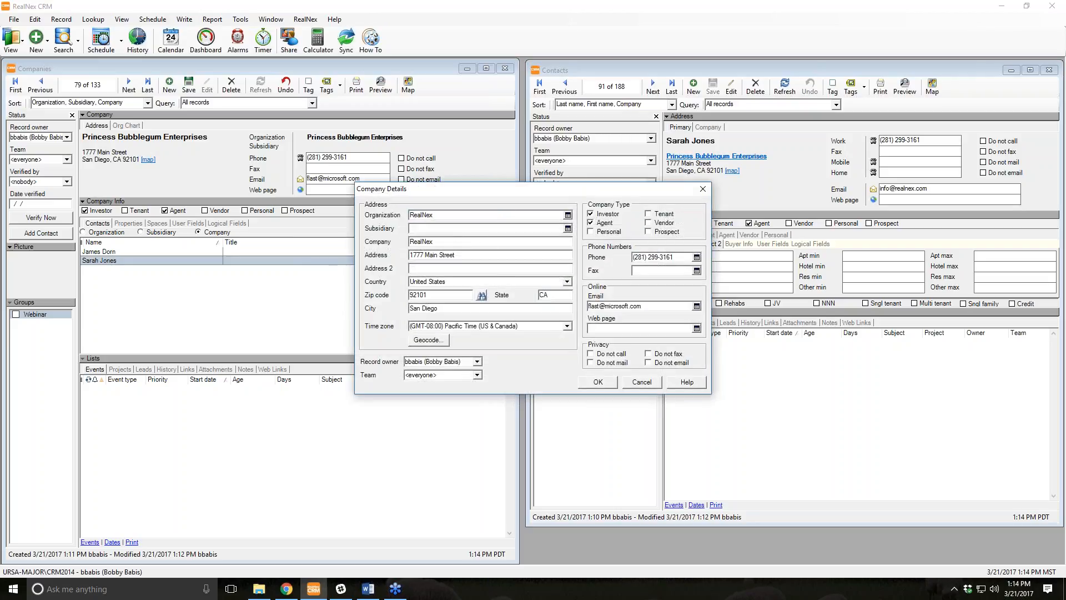
{"action": "key", "text": "Tab"}
{"action": "key", "text": "Tab"}
{"action": "type", "text": "Princess P"}
{"action": "key", "text": "BackSpace"}
{"action": "type", "text": "Bubblegum Enterprises"}
{"action": "key", "text": "Tab"}
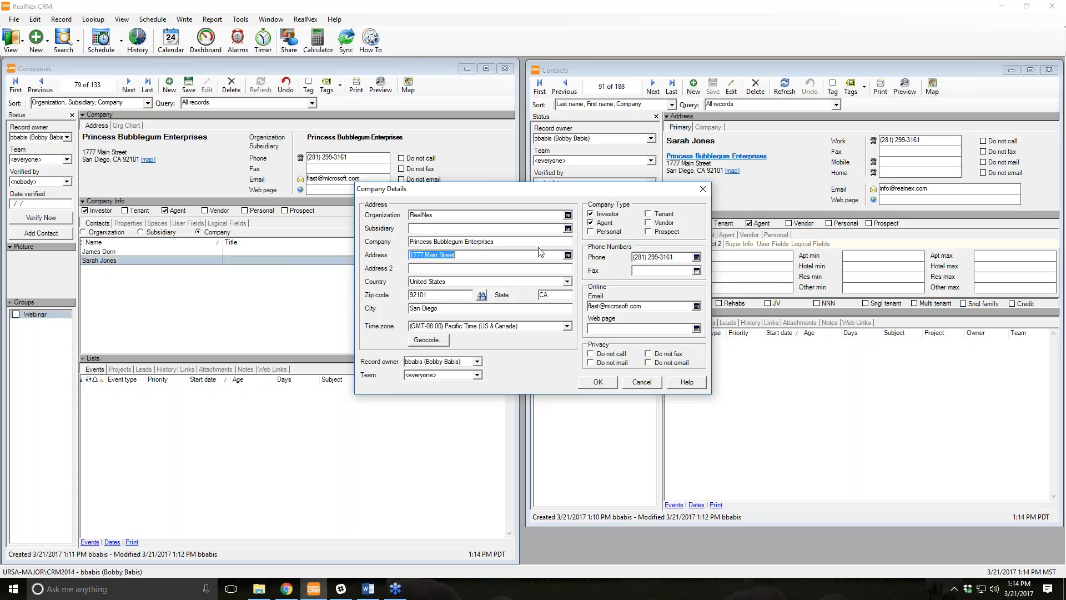
{"action": "left_click", "coordinate": [600, 380]}
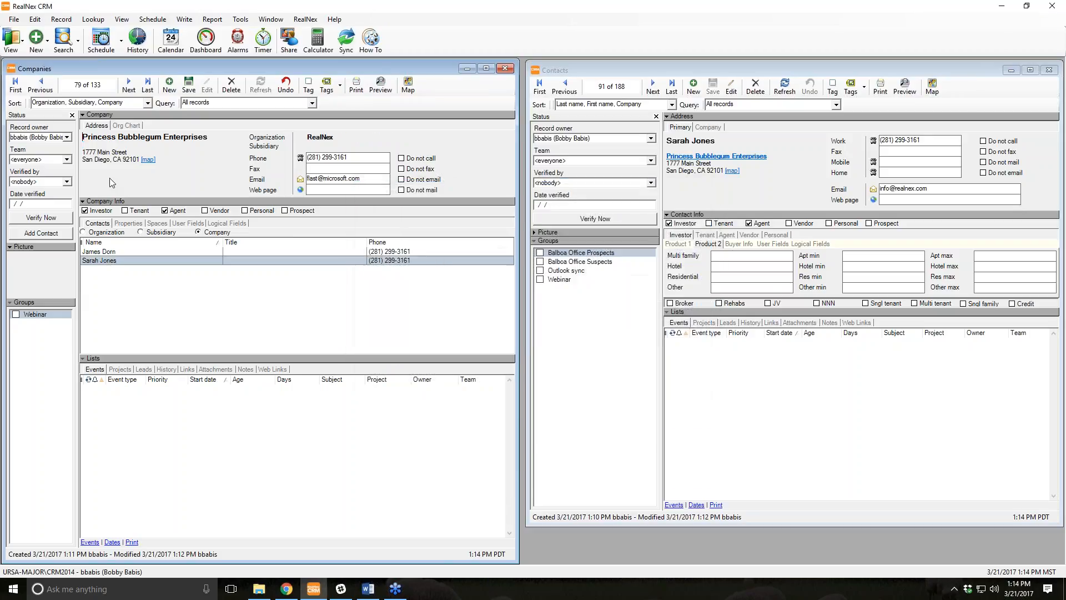
Save the company and expand the Arlington Heights, 511 Main Street and no-address RealNex branches.
{"action": "left_click", "coordinate": [130, 126]}
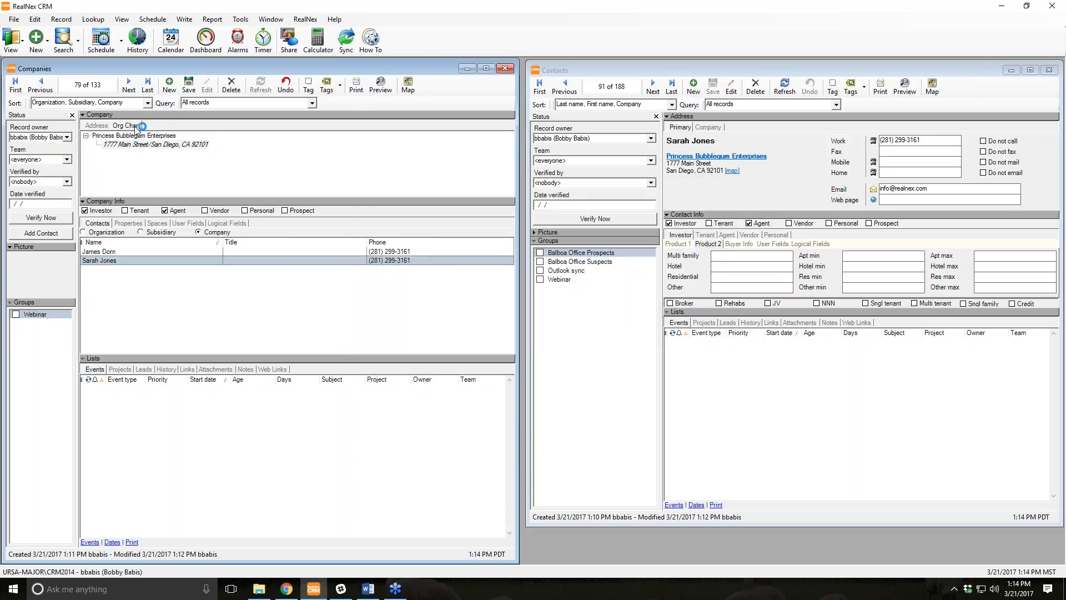
{"action": "left_click", "coordinate": [189, 85]}
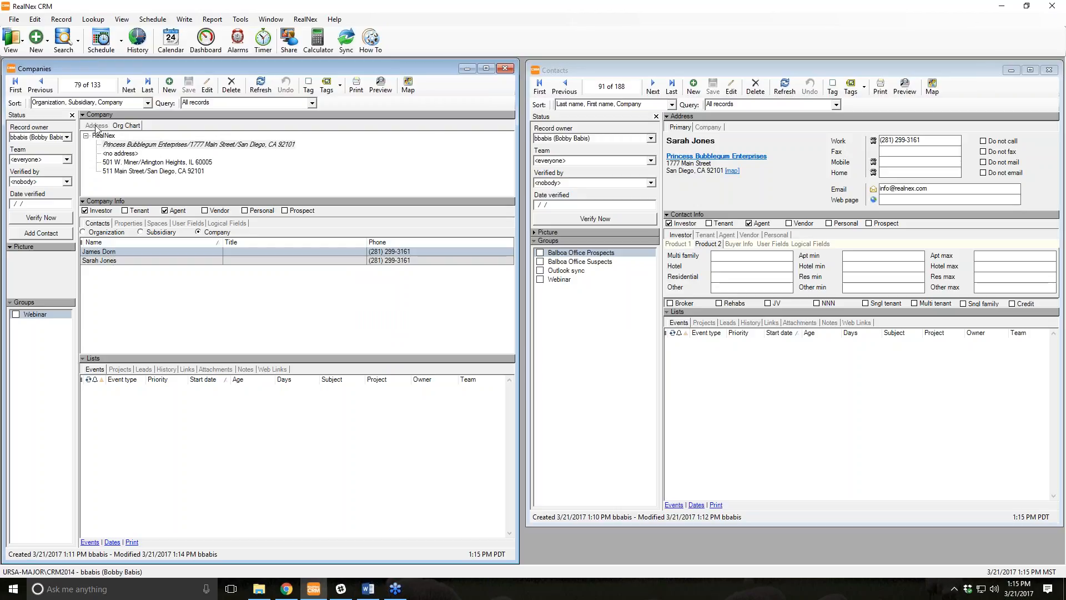
{"action": "left_click", "coordinate": [129, 163]}
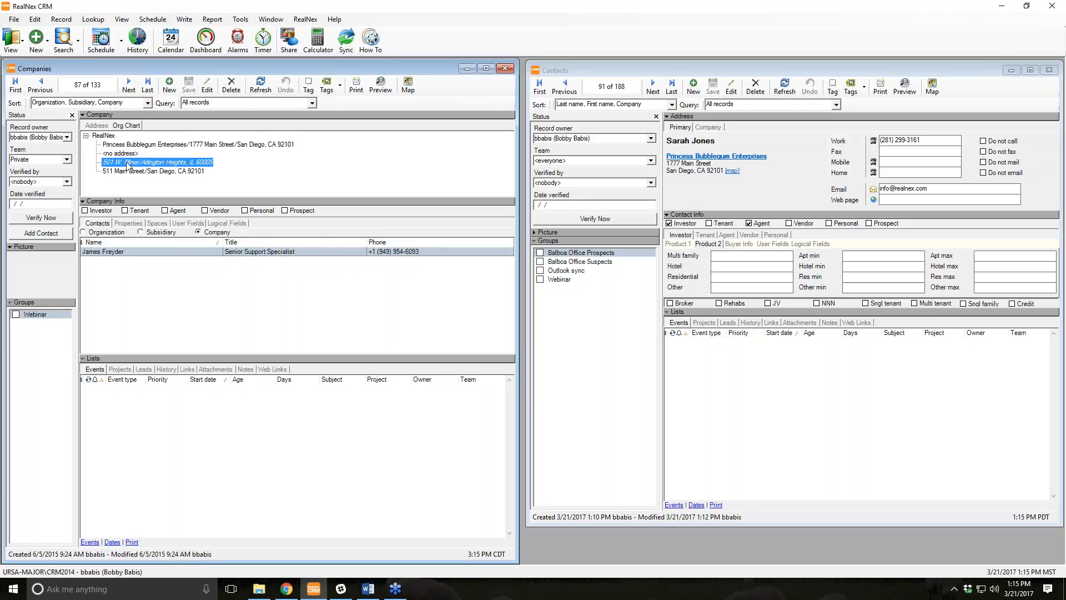
{"action": "left_click", "coordinate": [132, 171]}
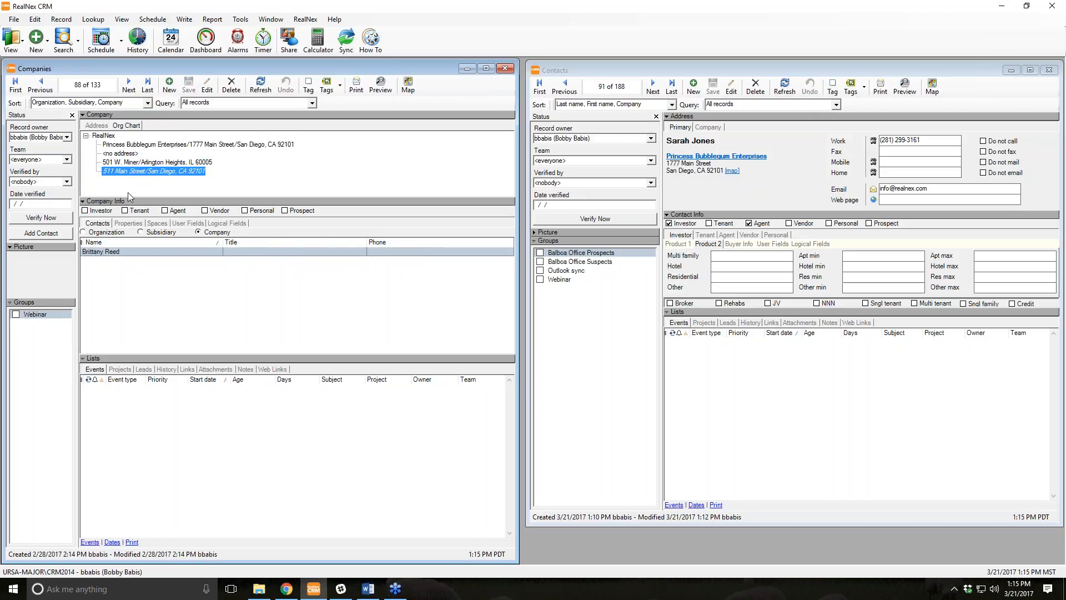
{"action": "left_click", "coordinate": [119, 154]}
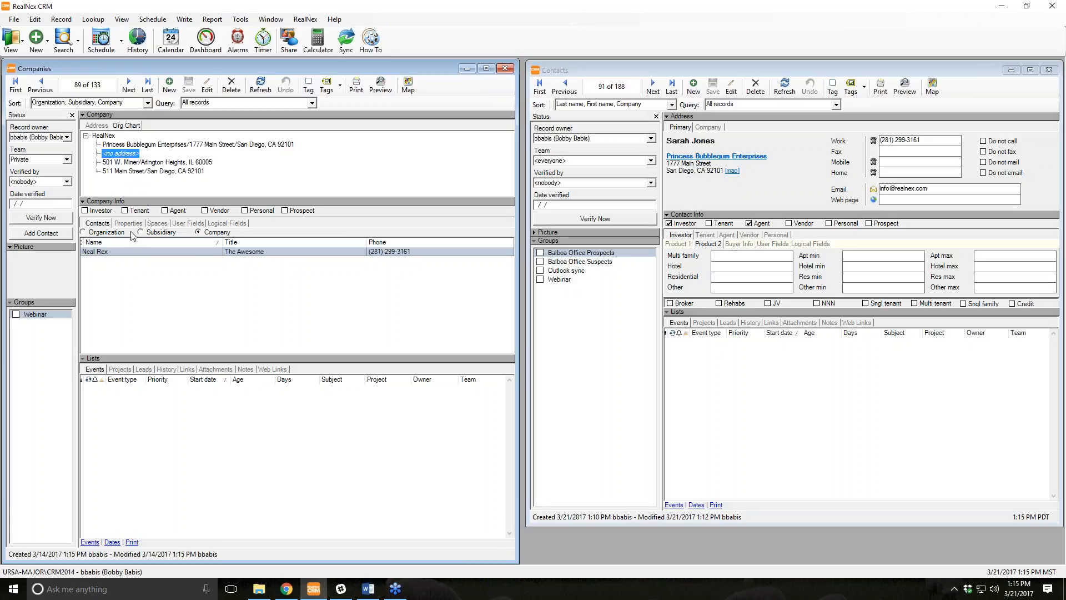
Review each RealNex company entry, then start a new company record.
{"action": "left_click", "coordinate": [132, 162]}
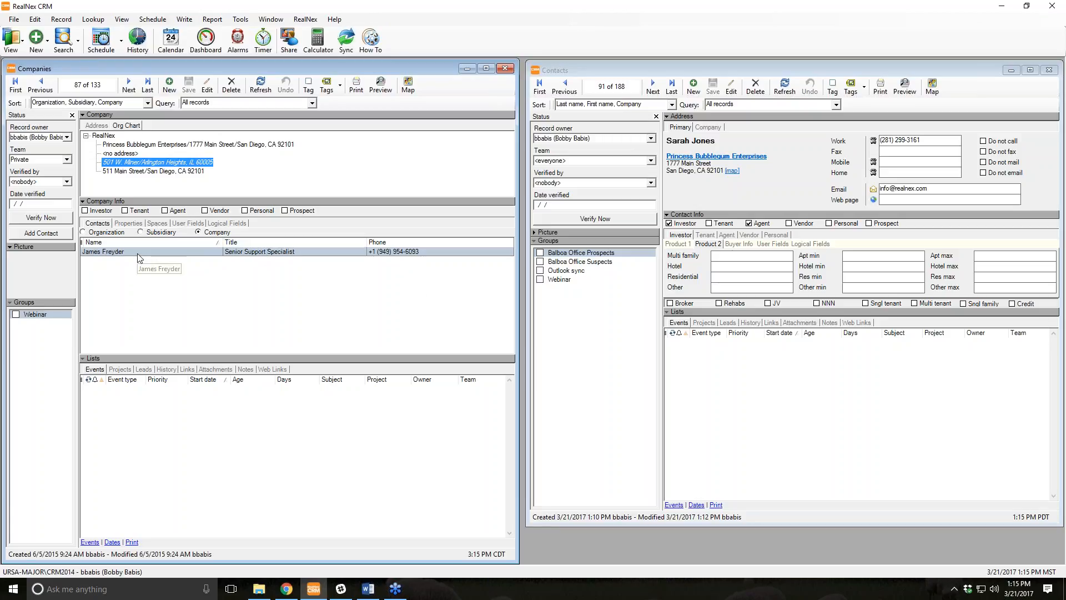
{"action": "left_click", "coordinate": [158, 171]}
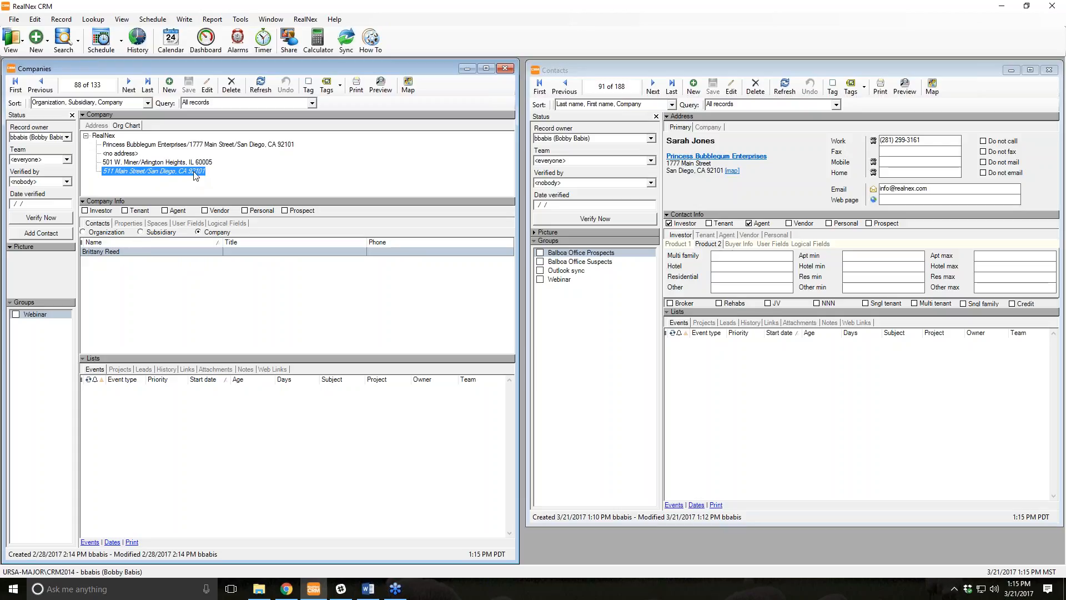
{"action": "left_click", "coordinate": [168, 145]}
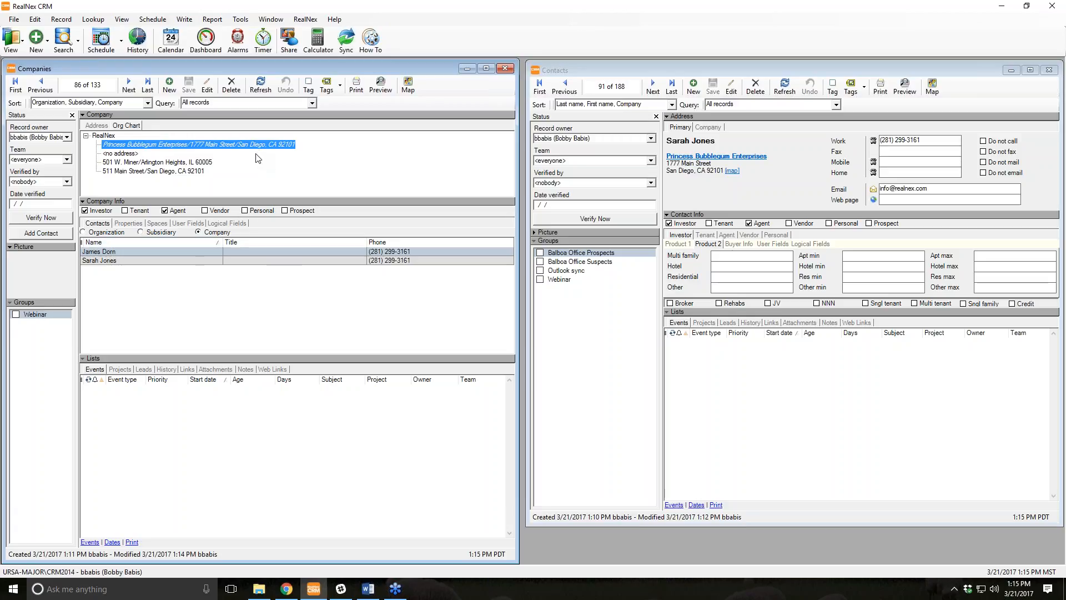
{"action": "left_click", "coordinate": [137, 154]}
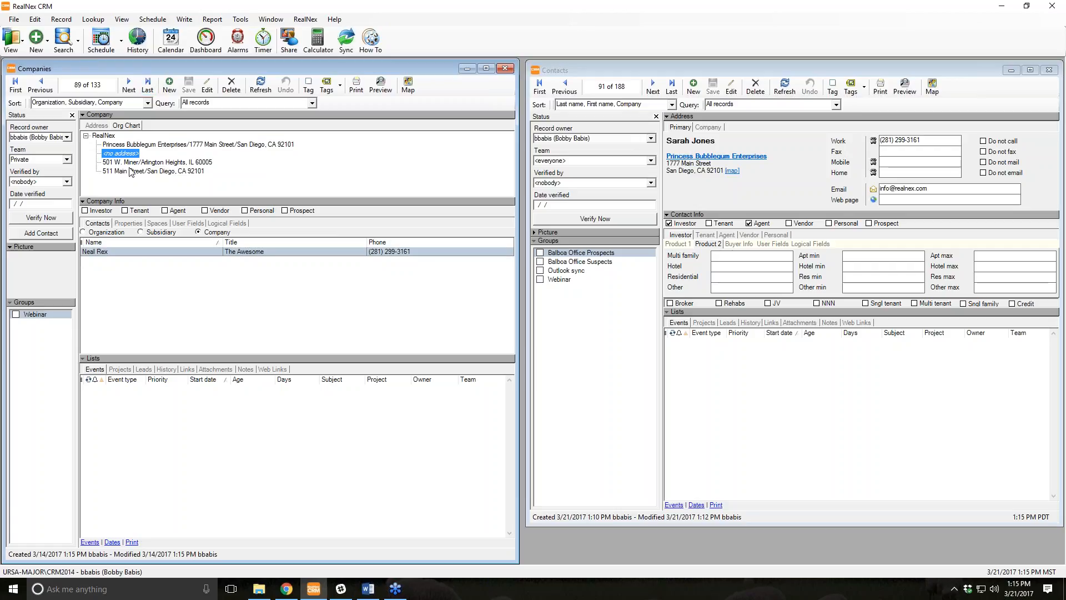
{"action": "left_click", "coordinate": [176, 89]}
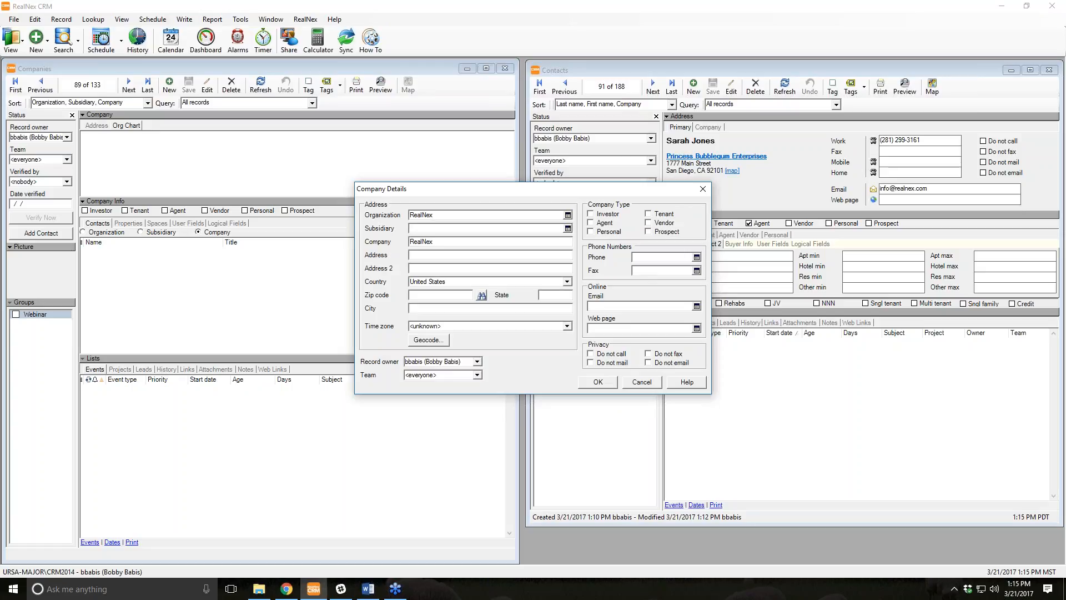
Cancel the new company and list contacts for the whole RealNex organization.
{"action": "left_click", "coordinate": [633, 385]}
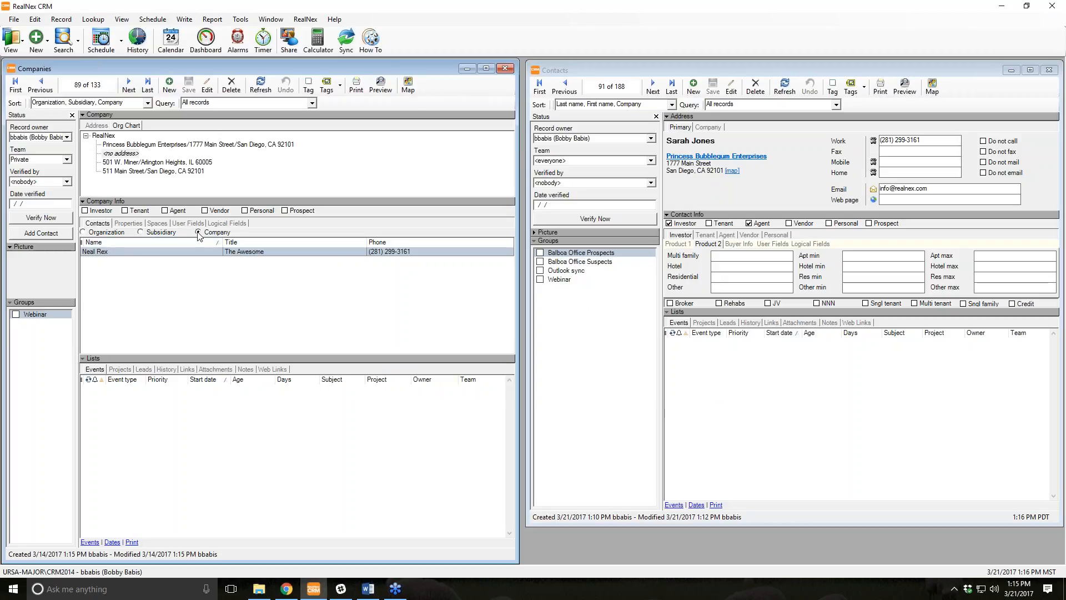
{"action": "left_click", "coordinate": [83, 232]}
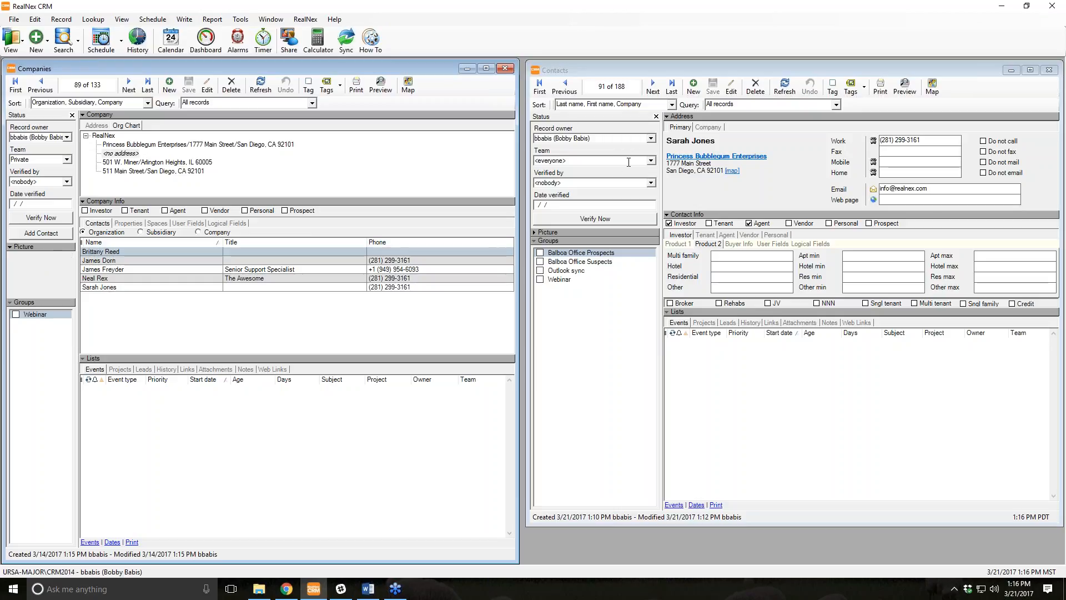
Hide the Status panel in the Contacts window.
{"action": "left_click", "coordinate": [658, 121]}
{"action": "left_click", "coordinate": [656, 118]}
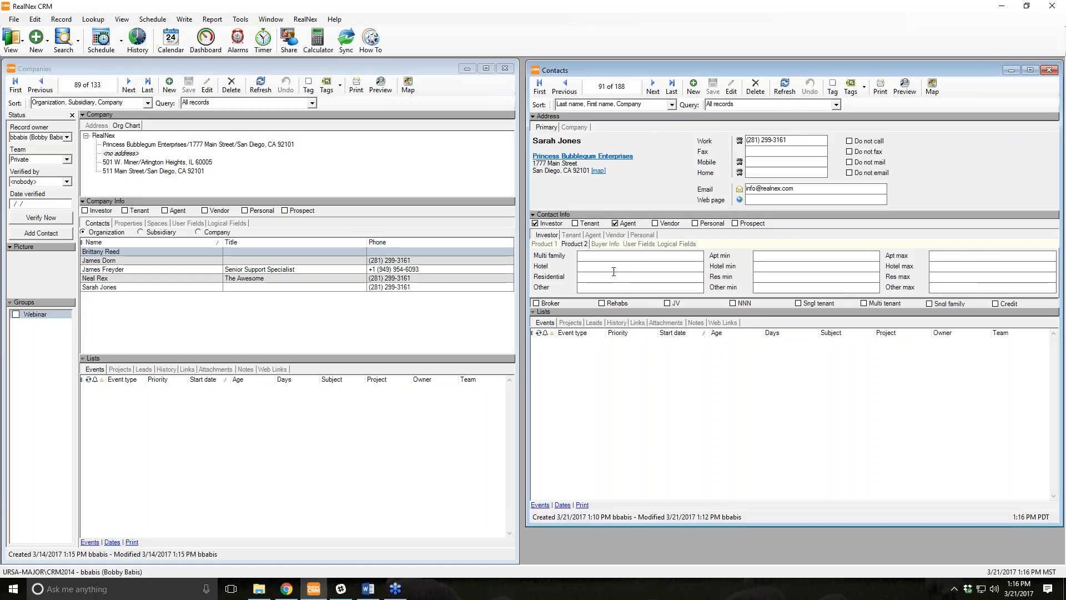
Restore the Status panel via View > Panels and select the Outlook sync group.
{"action": "left_click", "coordinate": [120, 20]}
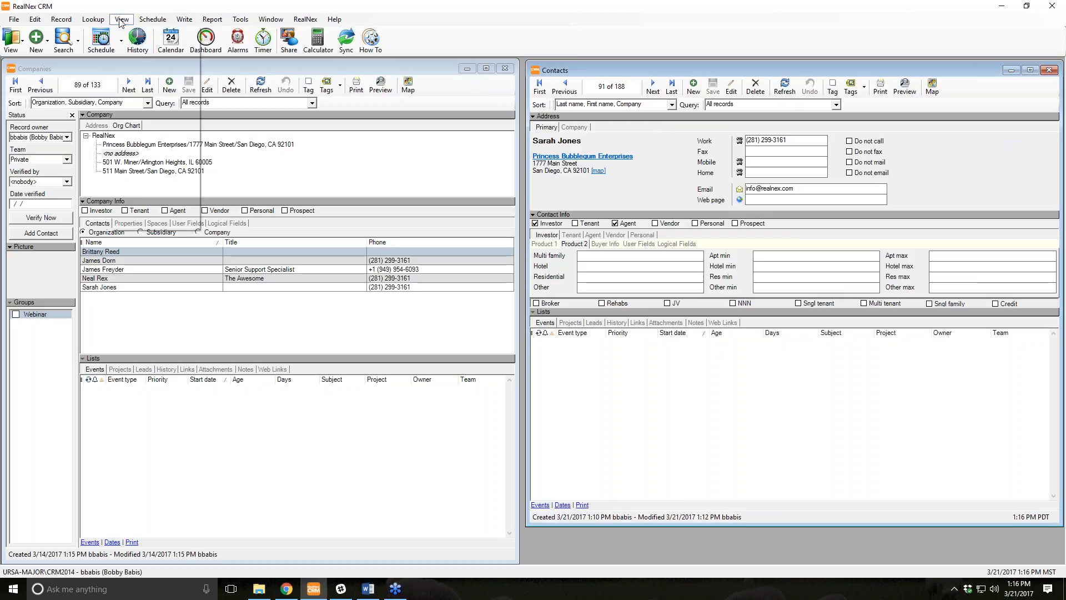
{"action": "mouse_move", "coordinate": [167, 215]}
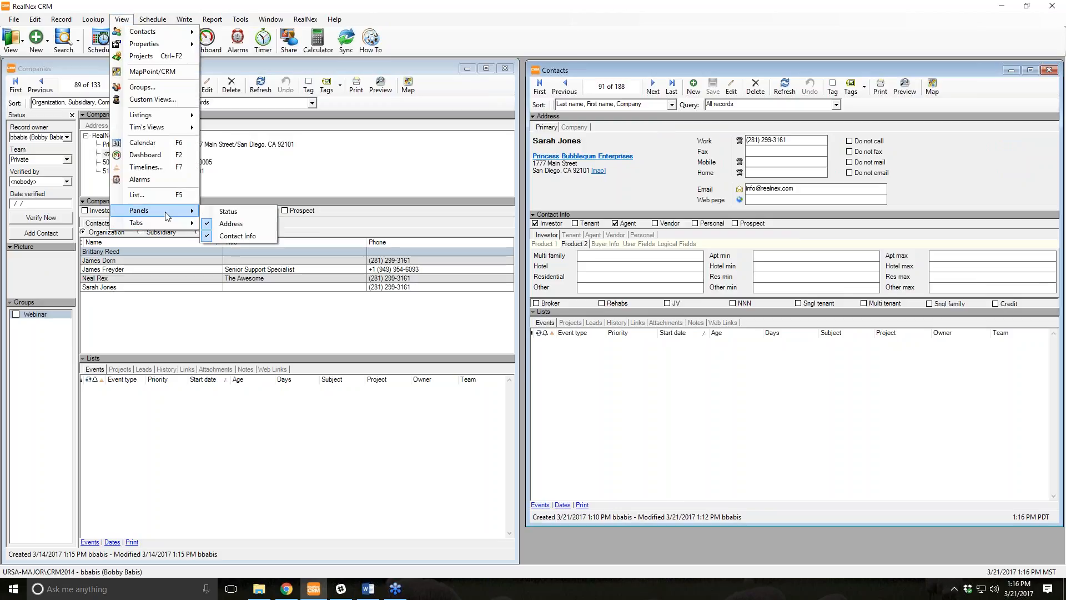
{"action": "left_click", "coordinate": [238, 214]}
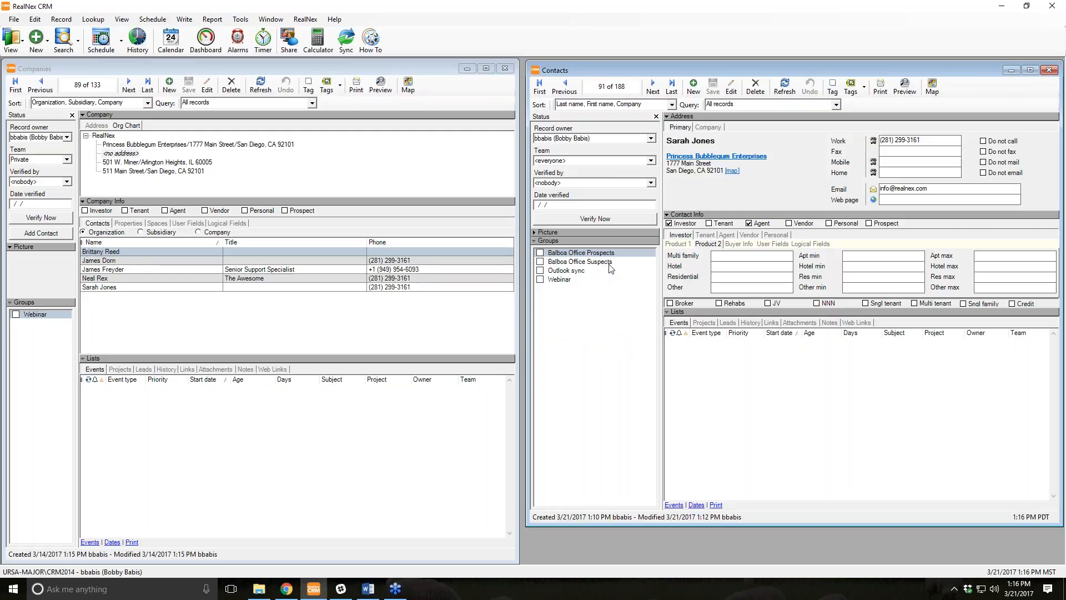
{"action": "left_click", "coordinate": [592, 272]}
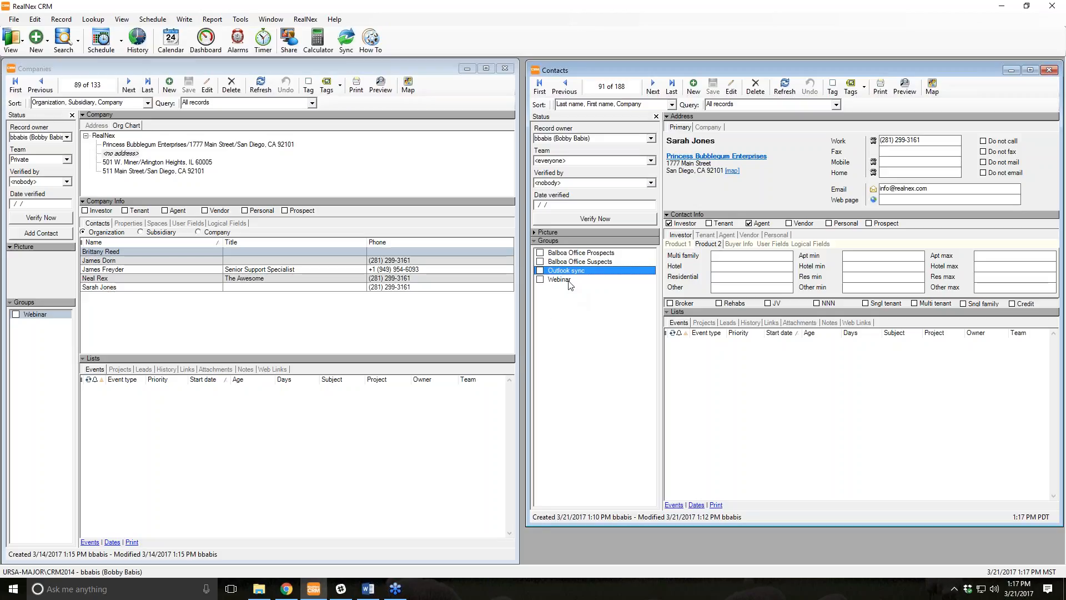
Tick Balboa Office Prospects for the new contact.
{"action": "left_click", "coordinate": [541, 257]}
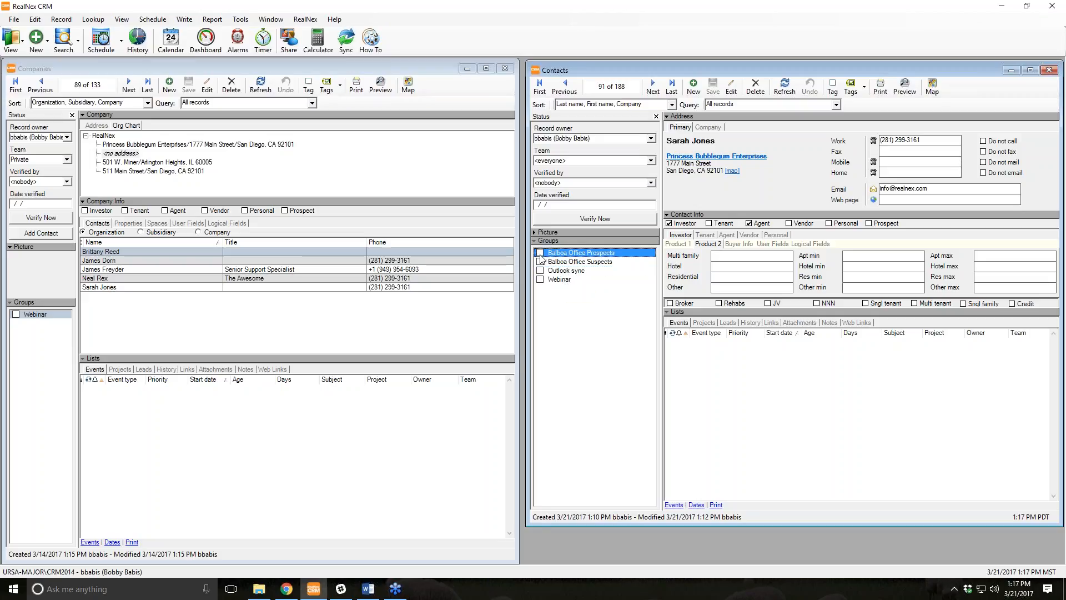
{"action": "left_click", "coordinate": [540, 255]}
Advance to record 92 and inspect Balboa Office Prospects group properties without changing them.
{"action": "left_click", "coordinate": [653, 85]}
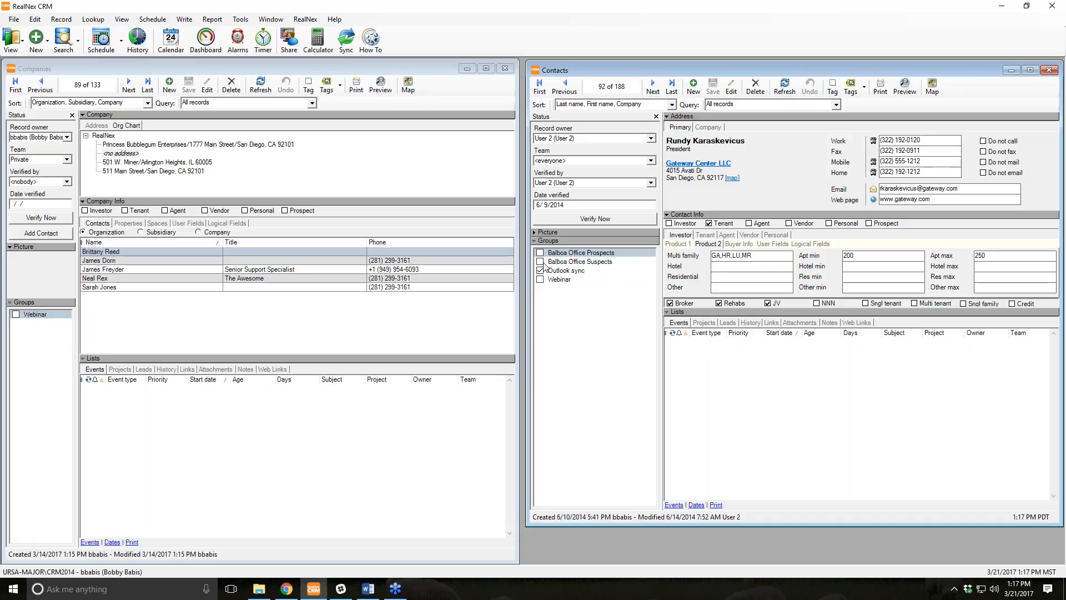
{"action": "right_click", "coordinate": [576, 255]}
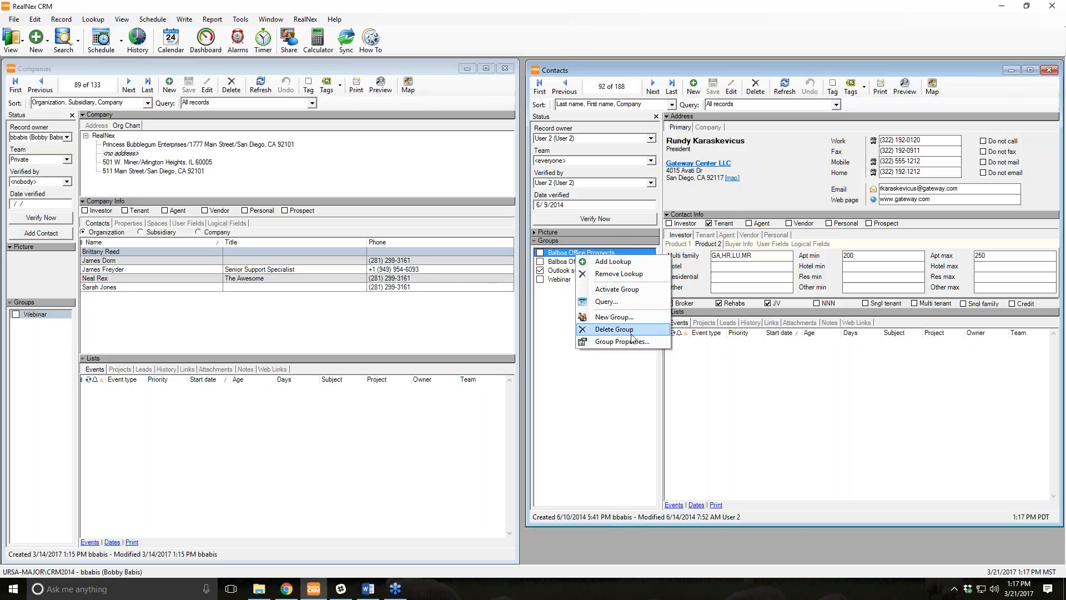
{"action": "left_click", "coordinate": [622, 342]}
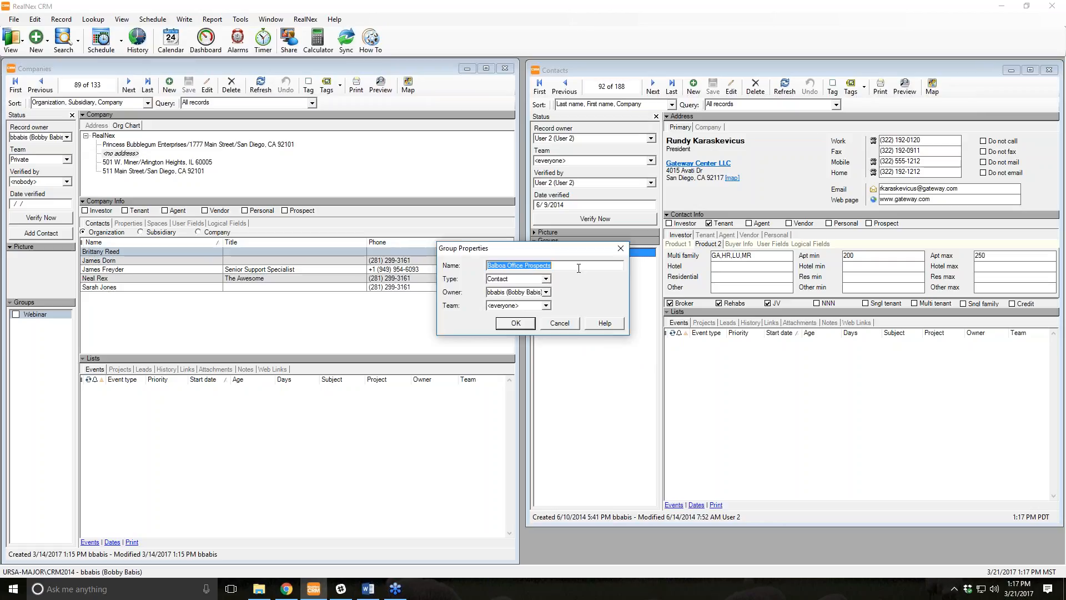
{"action": "left_click", "coordinate": [552, 327]}
{"action": "right_click", "coordinate": [567, 279]}
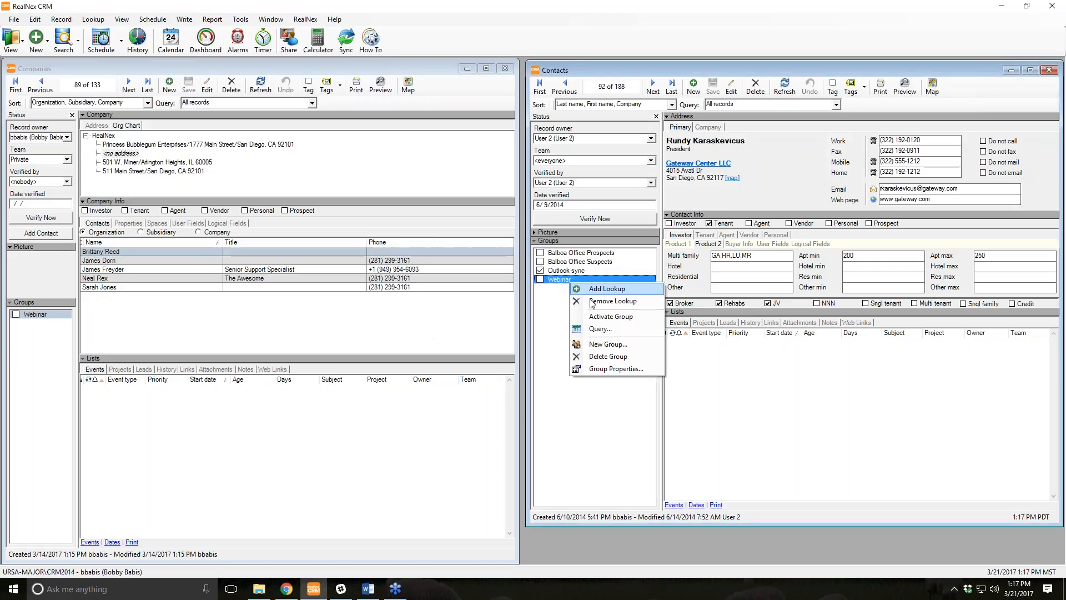
Create a new group named 'Webinar Group 2' with type Unknown.
{"action": "left_click", "coordinate": [609, 350]}
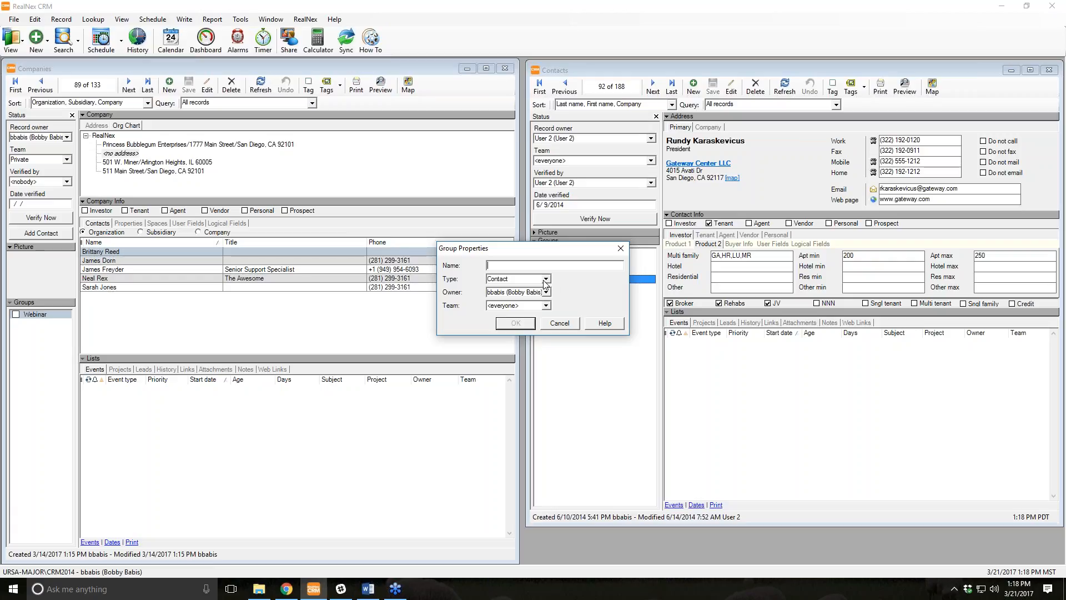
{"action": "left_click", "coordinate": [546, 280]}
{"action": "left_click", "coordinate": [530, 296]}
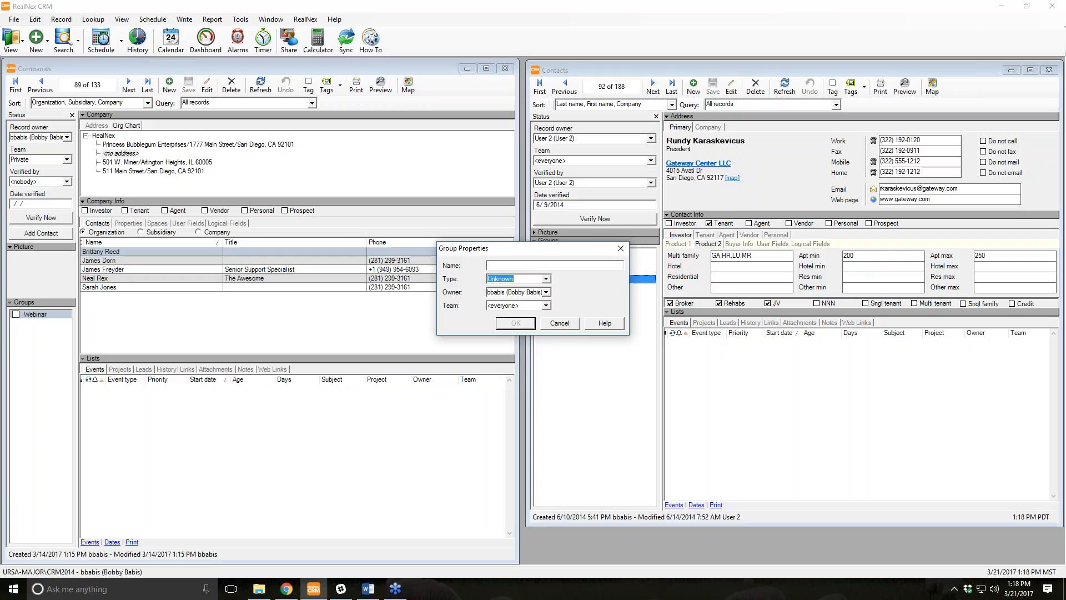
{"action": "left_click", "coordinate": [532, 265]}
{"action": "type", "text": "Web"}
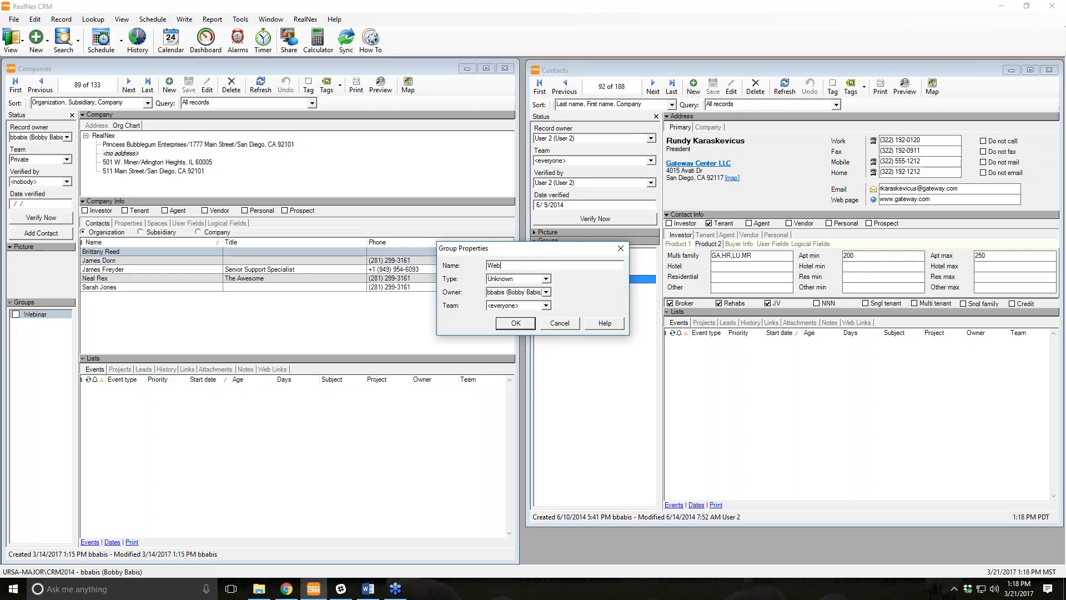
{"action": "type", "text": "inar Group 2"}
{"action": "left_click_drag", "start_coordinate": [533, 247], "coordinate": [428, 219]}
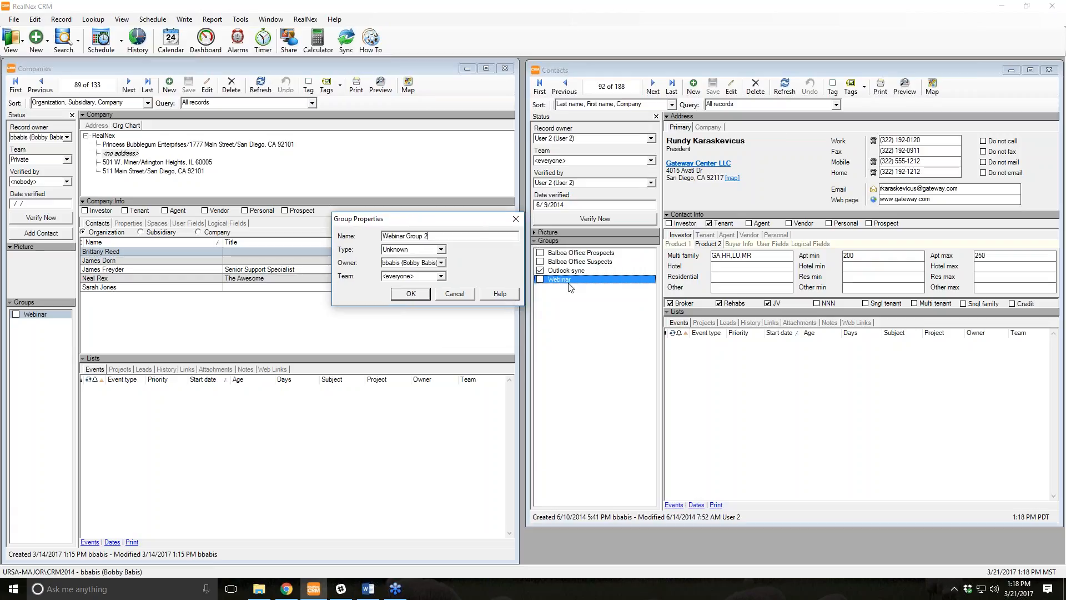
{"action": "left_click", "coordinate": [421, 294]}
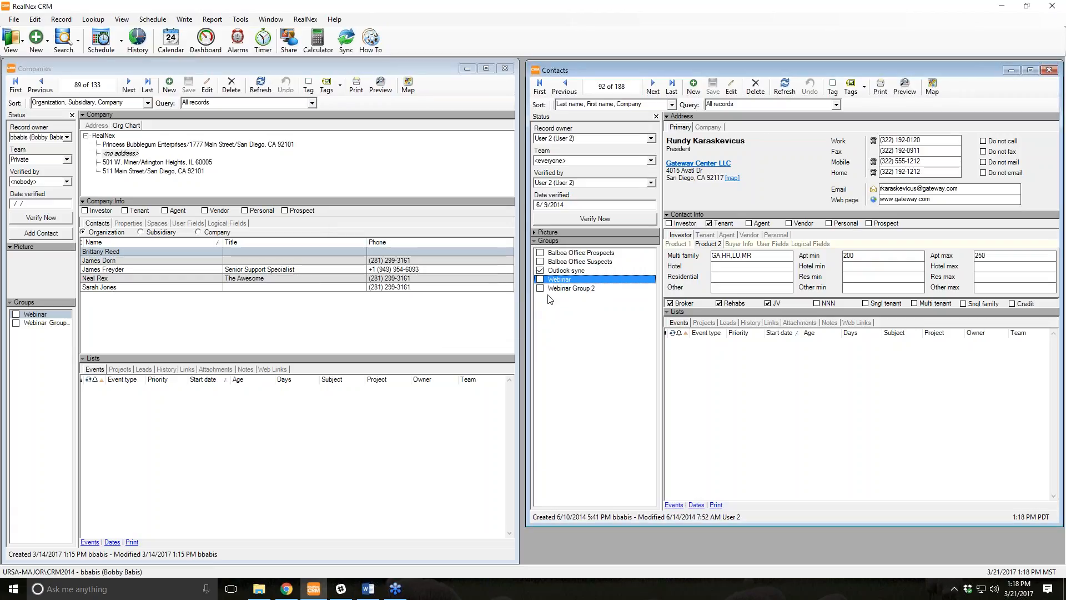
Tag contacts 92, 93 and 94 into Webinar Group 2, one record after another.
{"action": "left_click", "coordinate": [539, 288]}
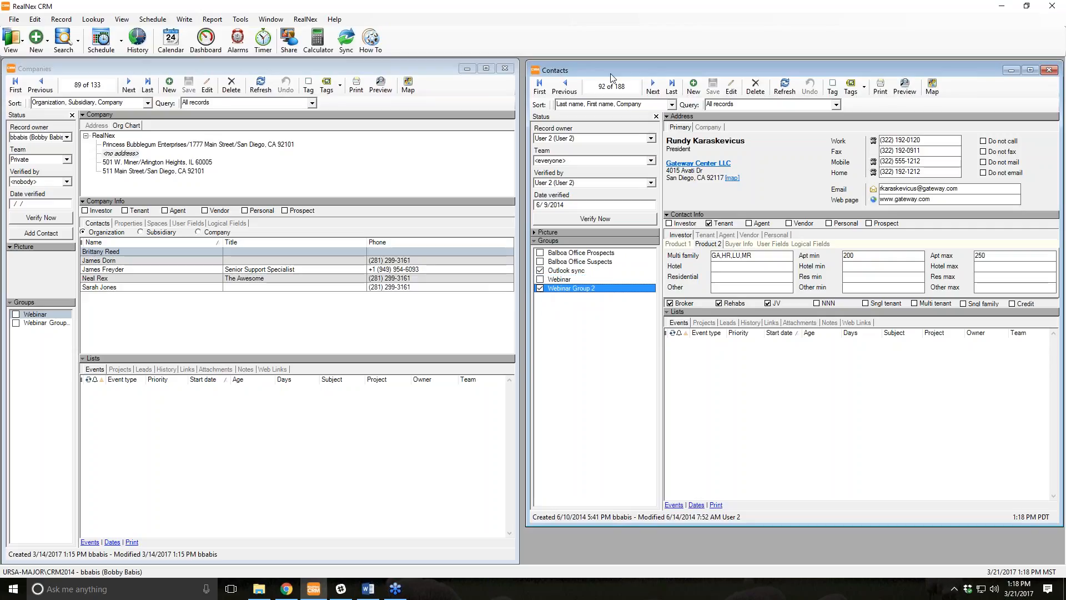
{"action": "left_click", "coordinate": [653, 87]}
{"action": "left_click", "coordinate": [540, 288]}
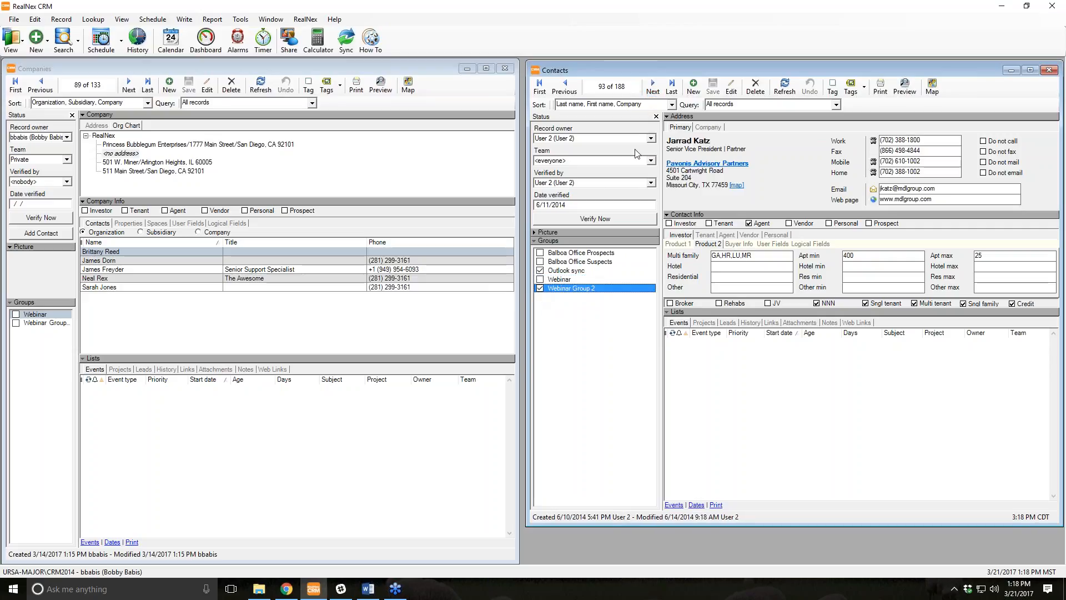
{"action": "left_click", "coordinate": [652, 86]}
{"action": "left_click", "coordinate": [540, 288]}
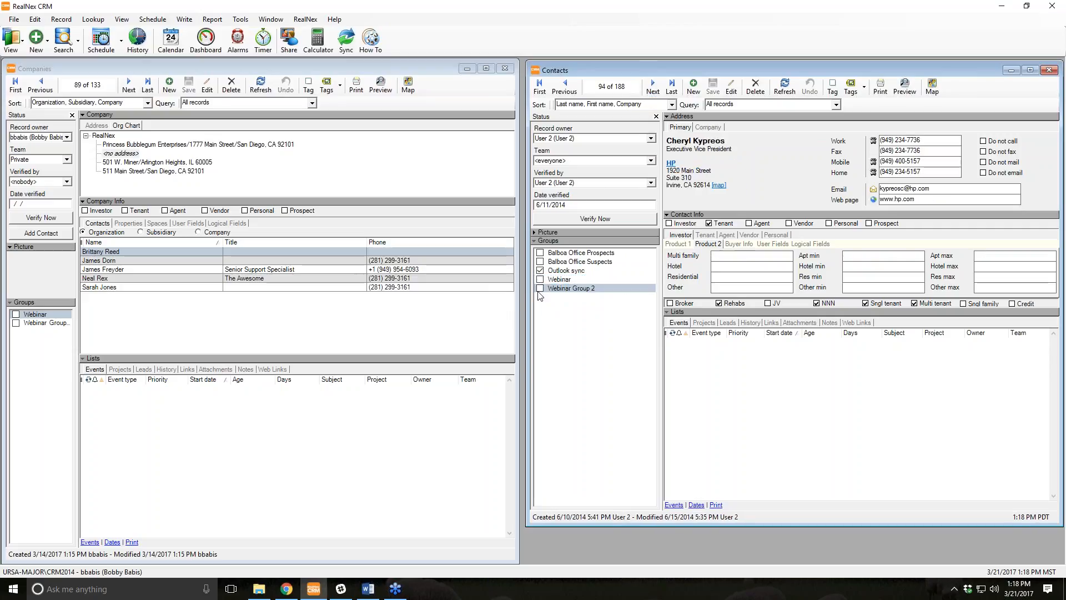
List Webinar Group 2's members with Activate Group, then close that list.
{"action": "right_click", "coordinate": [580, 291]}
{"action": "left_click", "coordinate": [612, 334]}
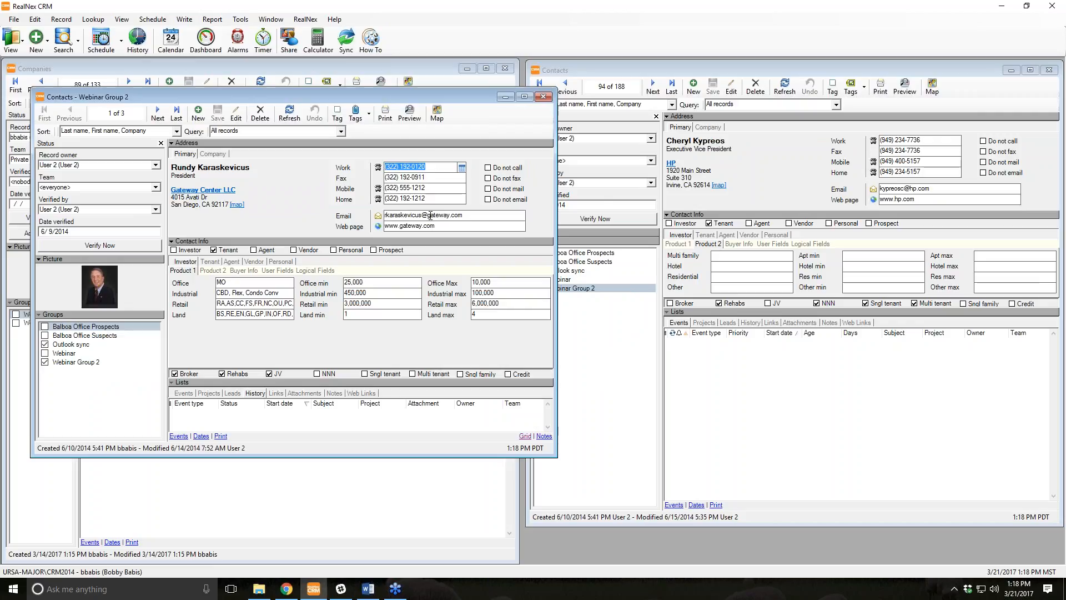
{"action": "left_click", "coordinate": [543, 96]}
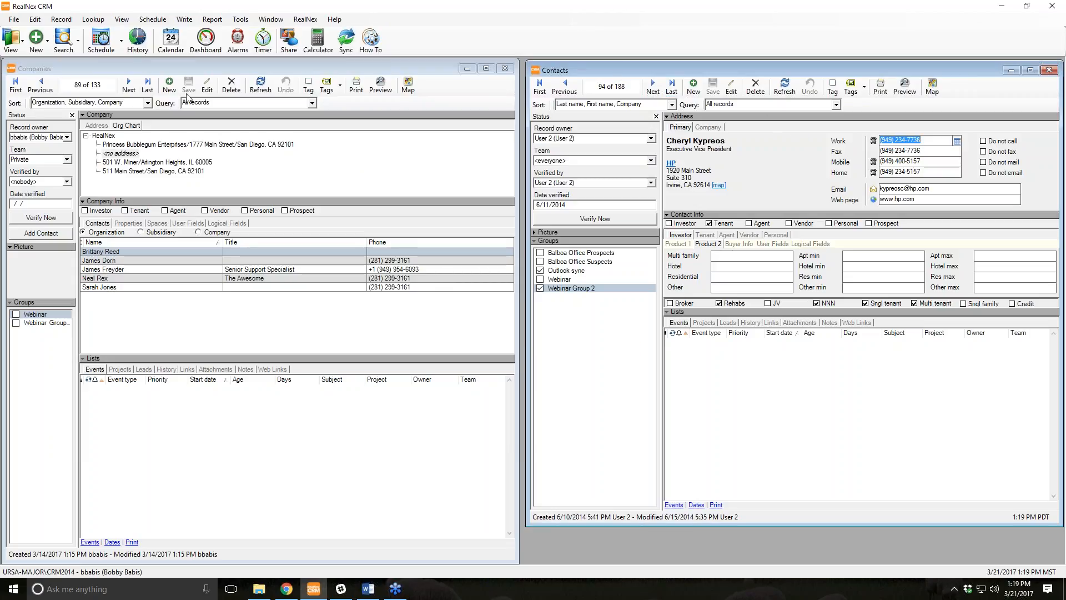
Show the company's Address details, then open the View menu from the Contacts window.
{"action": "left_click", "coordinate": [98, 126]}
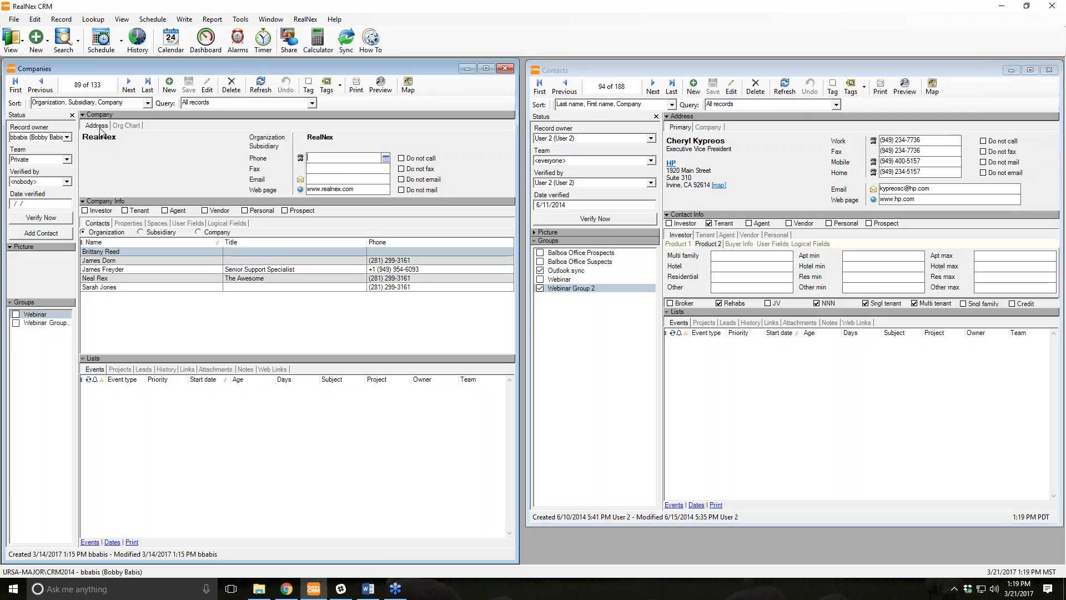
{"action": "left_click", "coordinate": [778, 172]}
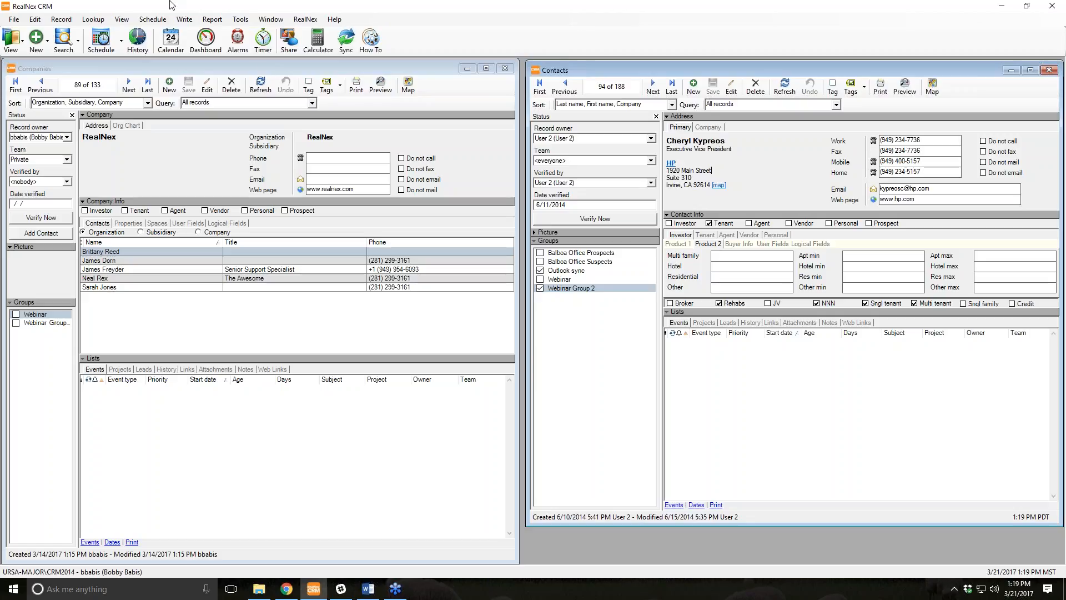
{"action": "left_click", "coordinate": [122, 20]}
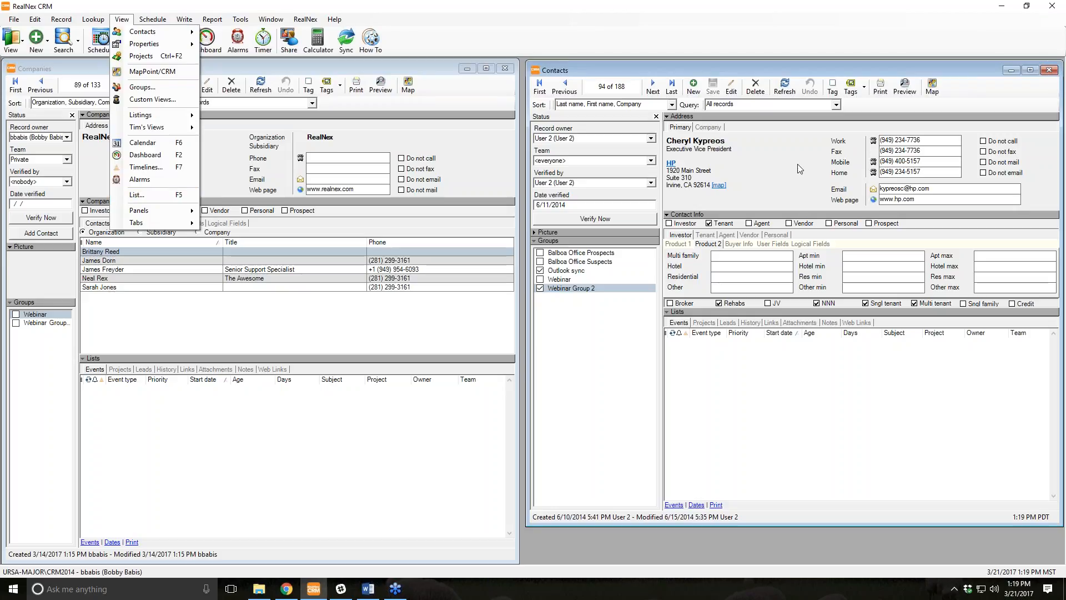
Open the Contact List, enlarge it and dock it top-left, then load a listed contact's record.
{"action": "left_click", "coordinate": [137, 195]}
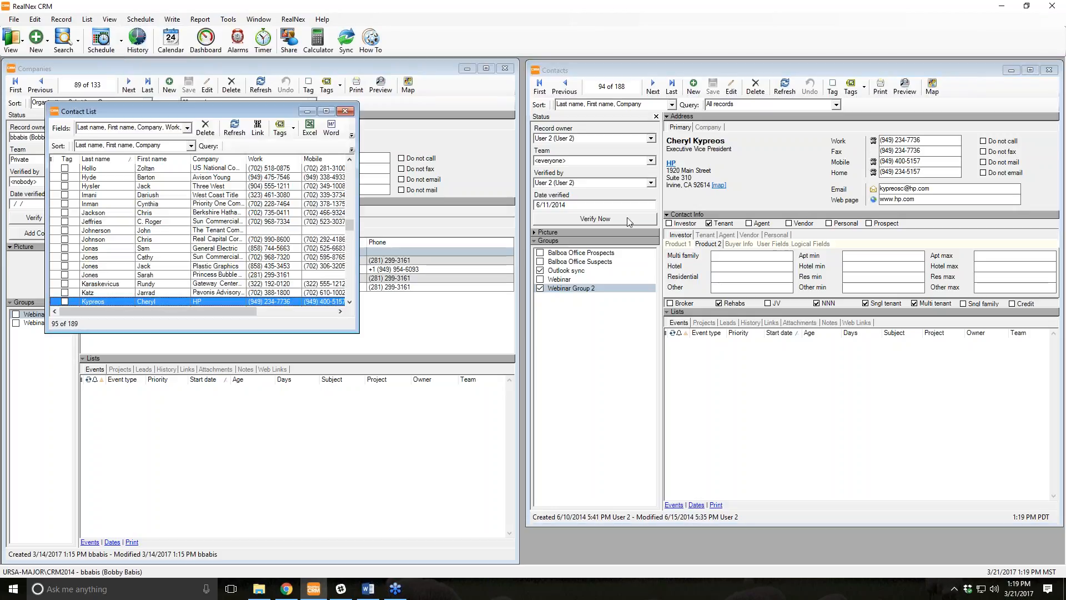
{"action": "left_click_drag", "start_coordinate": [257, 118], "coordinate": [557, 123]}
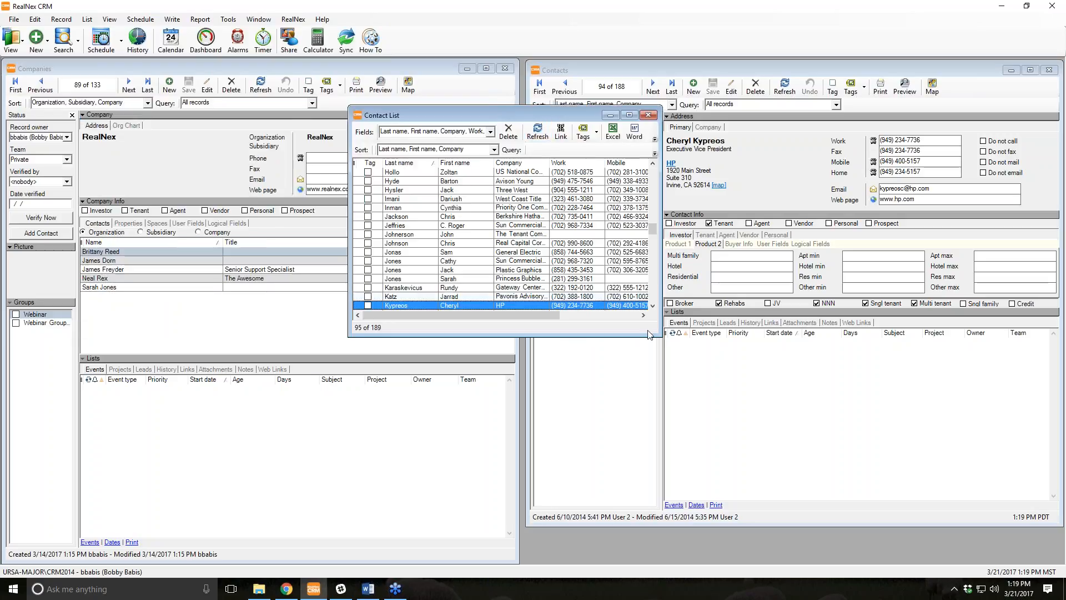
{"action": "left_click_drag", "start_coordinate": [691, 370], "coordinate": [864, 511]}
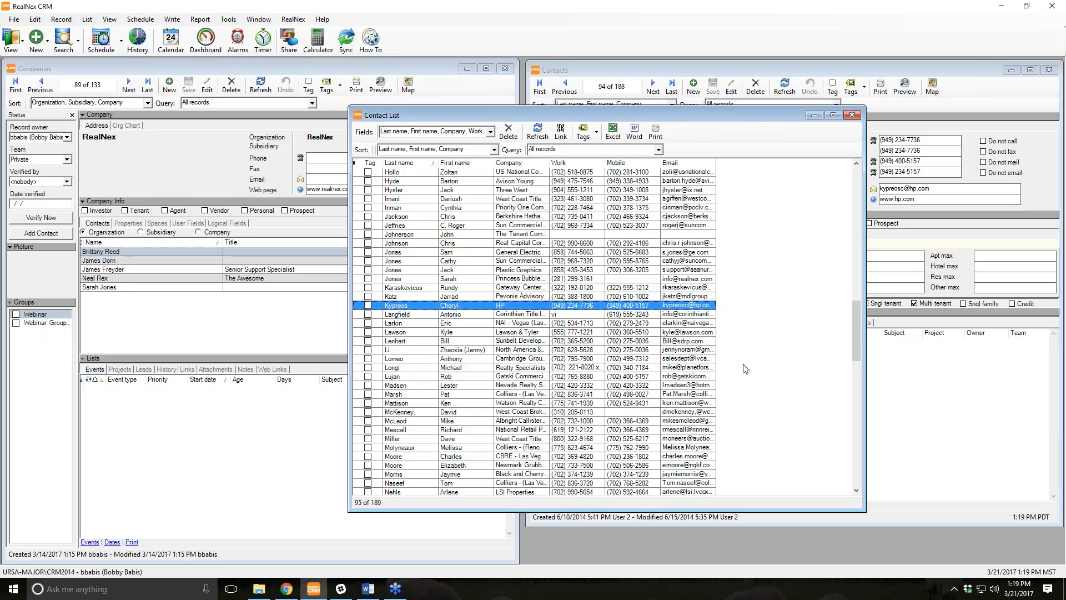
{"action": "left_click_drag", "start_coordinate": [578, 121], "coordinate": [575, 121]}
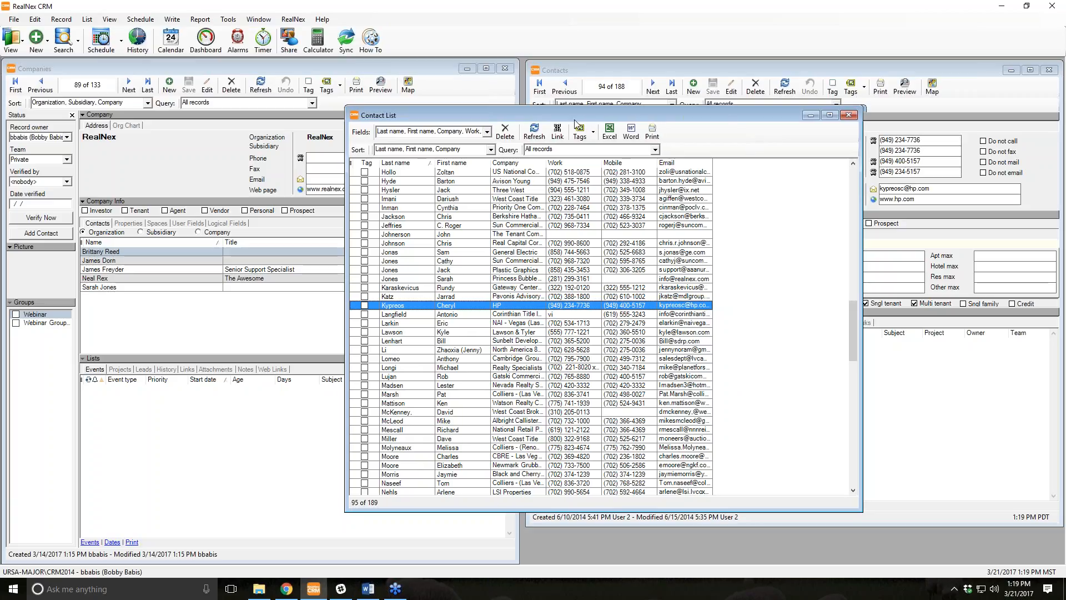
{"action": "left_click_drag", "start_coordinate": [576, 123], "coordinate": [233, 75]}
{"action": "left_click", "coordinate": [559, 71]}
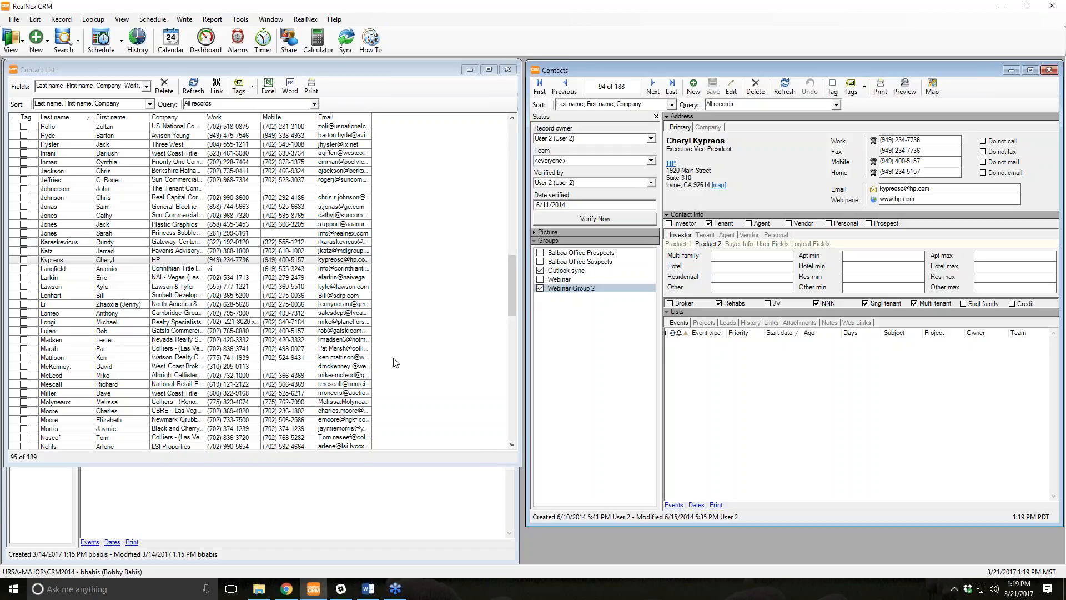
{"action": "double_click", "coordinate": [73, 190]}
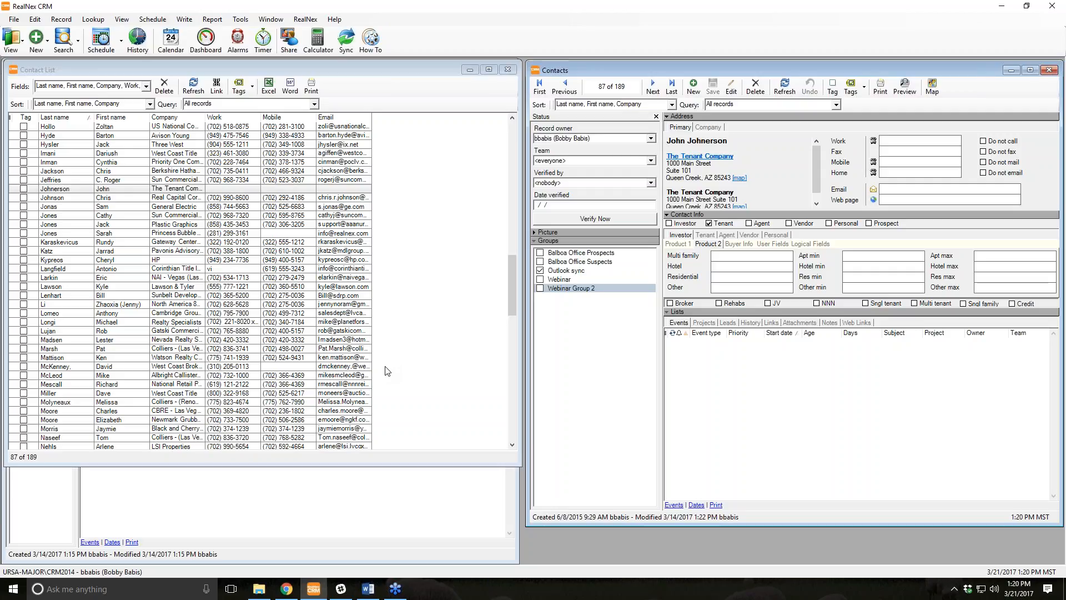
Tag the second and third contacts in the list and show another record's History list.
{"action": "left_click", "coordinate": [23, 135]}
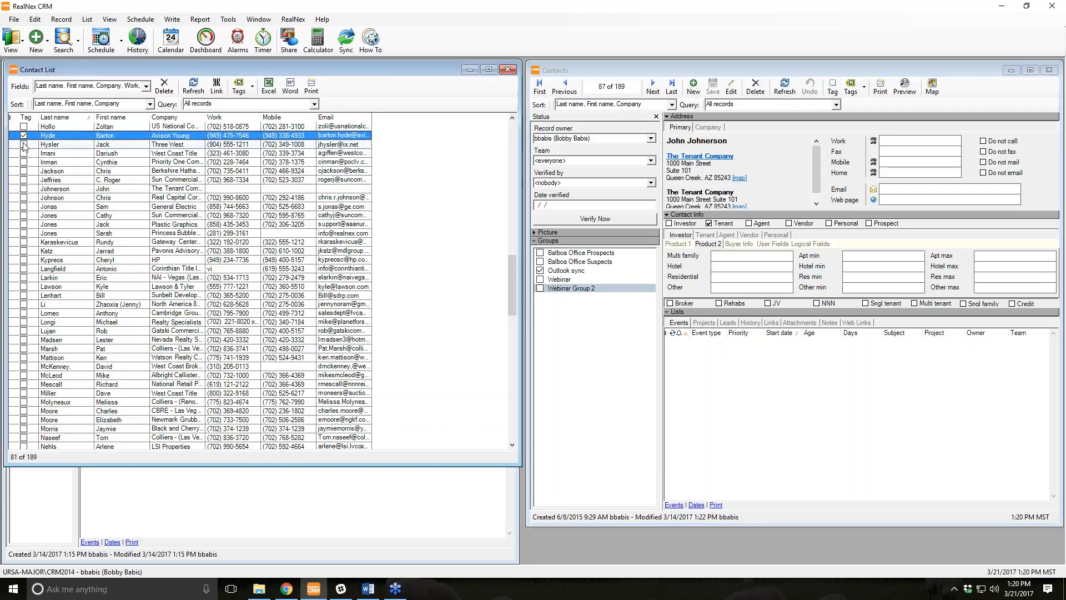
{"action": "left_click", "coordinate": [24, 145]}
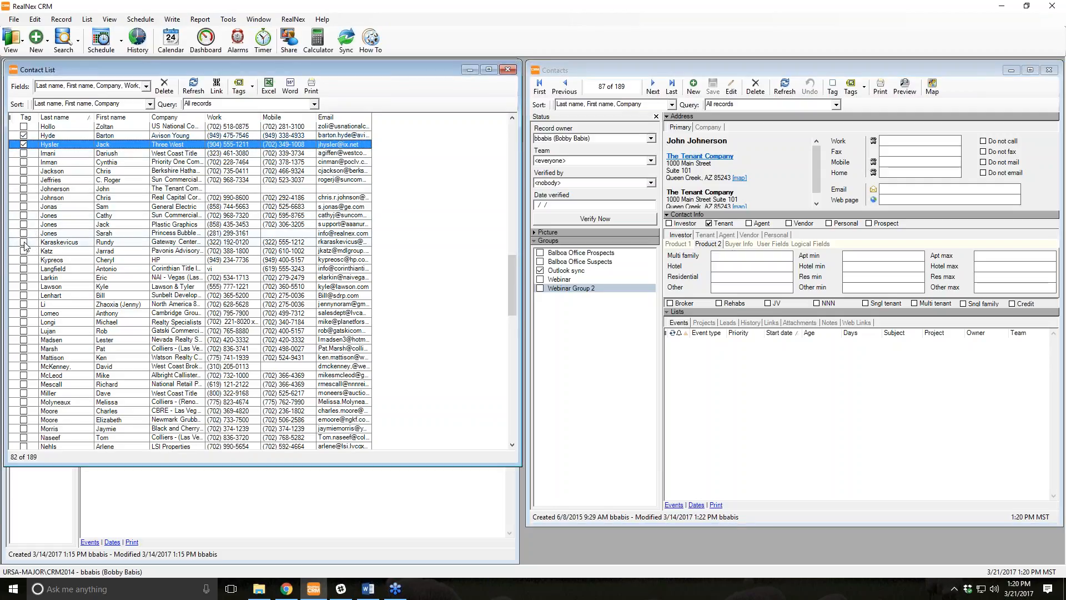
{"action": "left_click", "coordinate": [52, 244]}
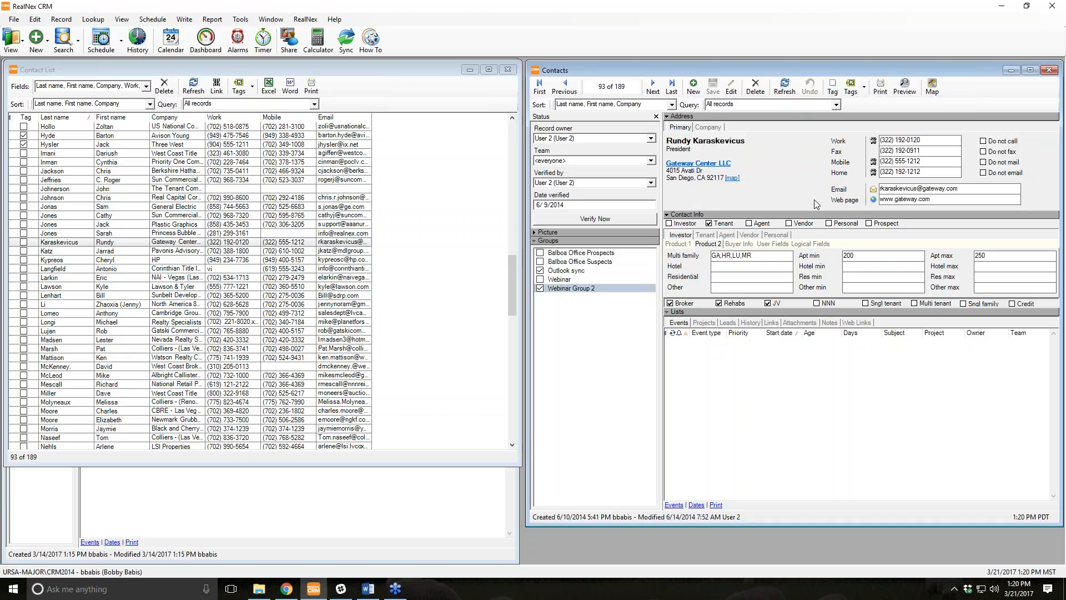
{"action": "left_click", "coordinate": [832, 323]}
{"action": "left_click", "coordinate": [750, 323]}
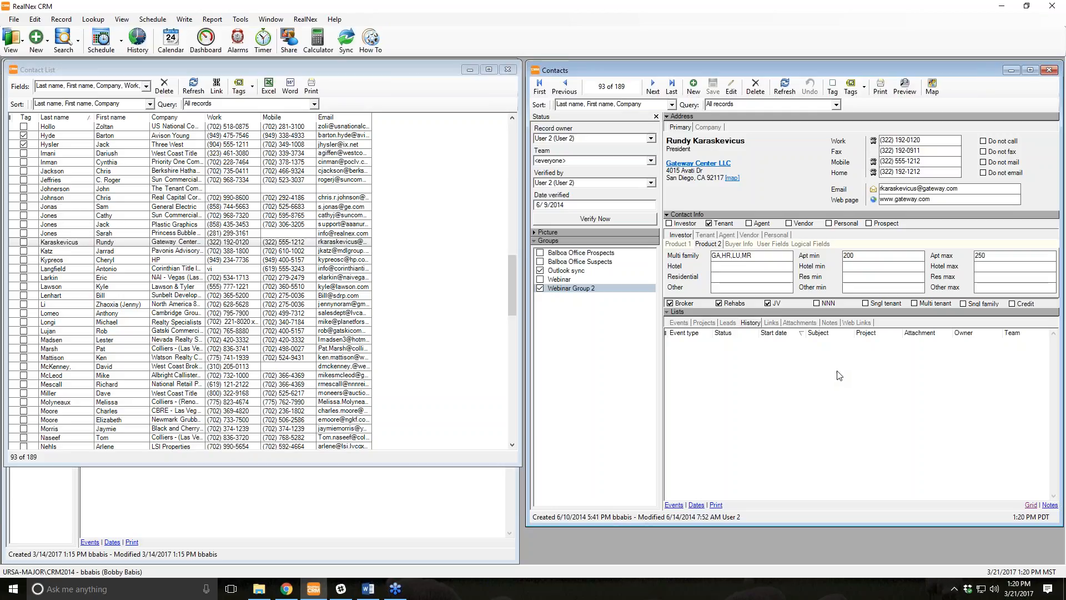
Tag two more contacts further down the list, removing one mistaken tag.
{"action": "left_click", "coordinate": [45, 260]}
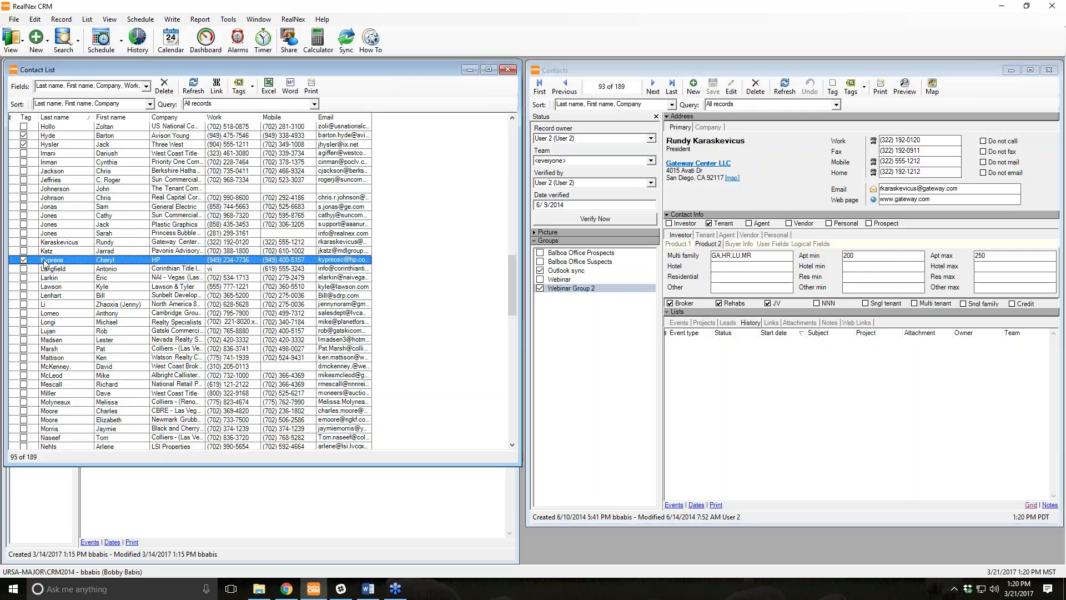
{"action": "left_click", "coordinate": [23, 260]}
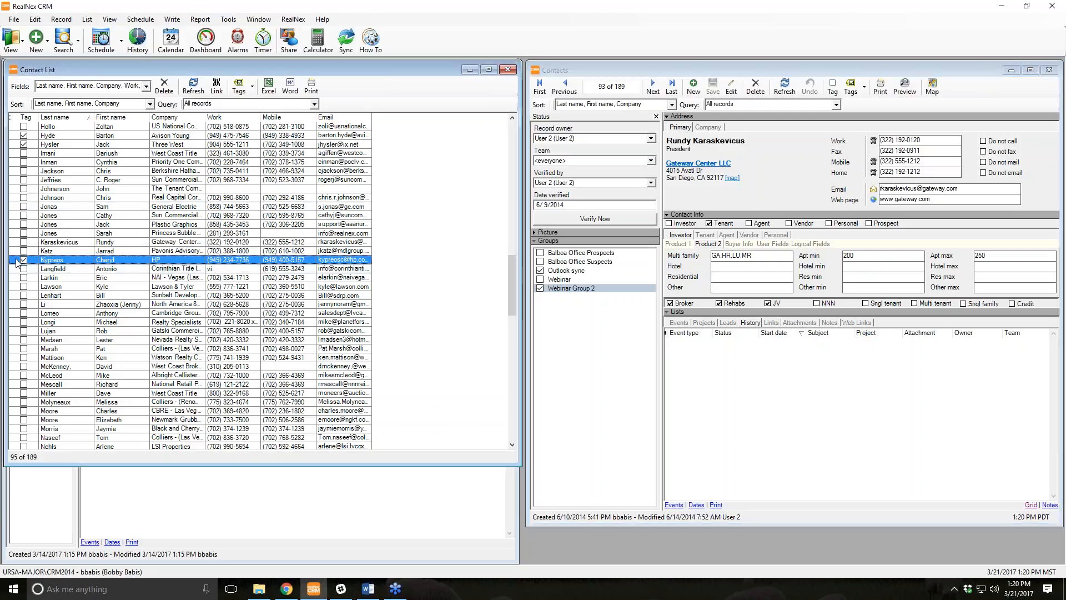
{"action": "left_click", "coordinate": [25, 304]}
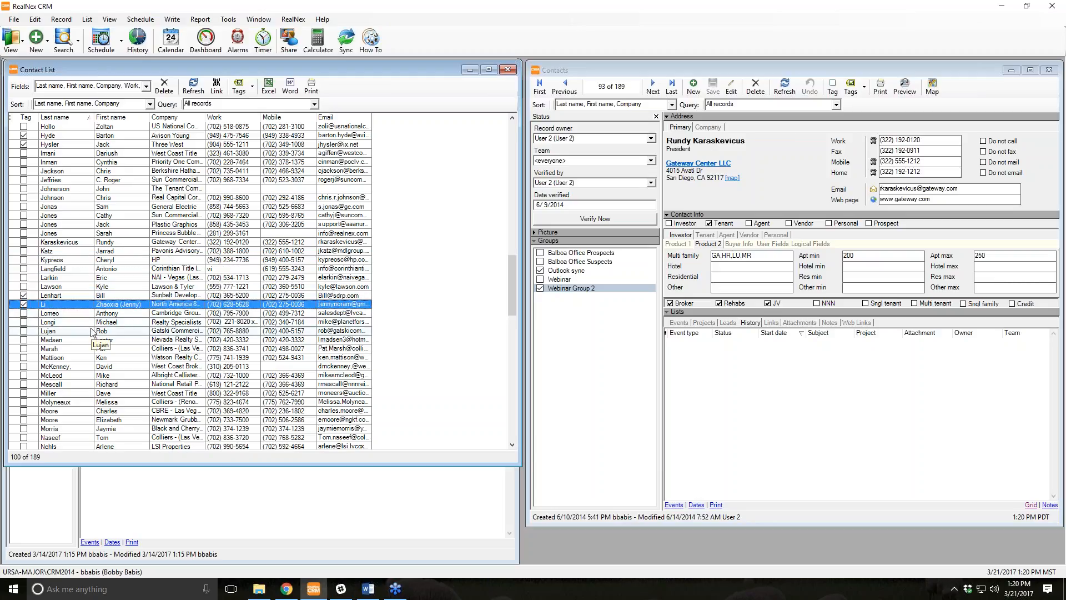
{"action": "left_click", "coordinate": [24, 340]}
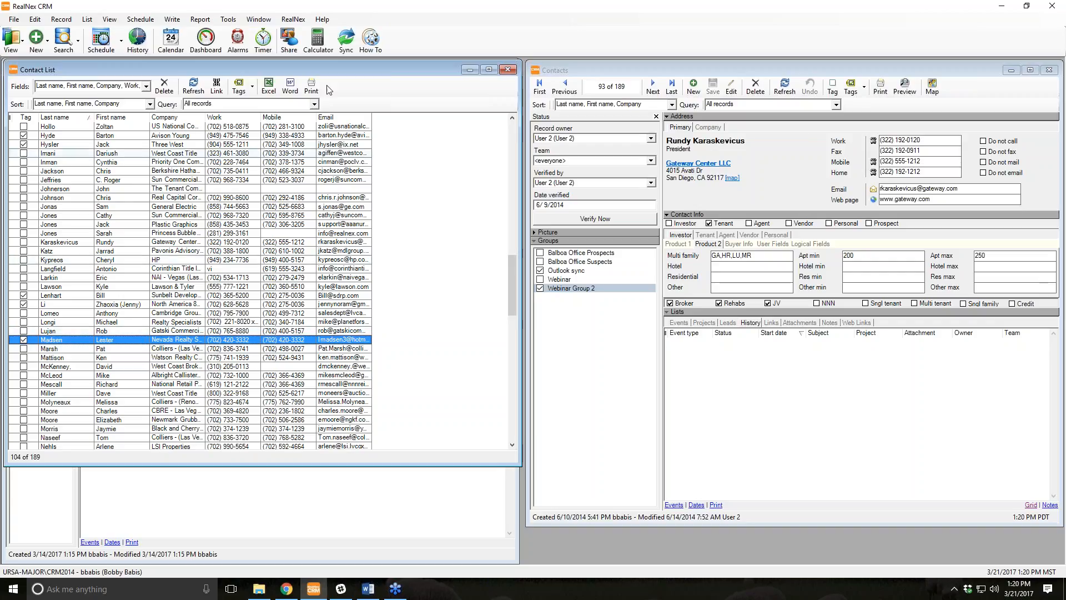
Filter the Contact List to only the tagged contacts, then to only the untagged ones.
{"action": "left_click", "coordinate": [254, 86]}
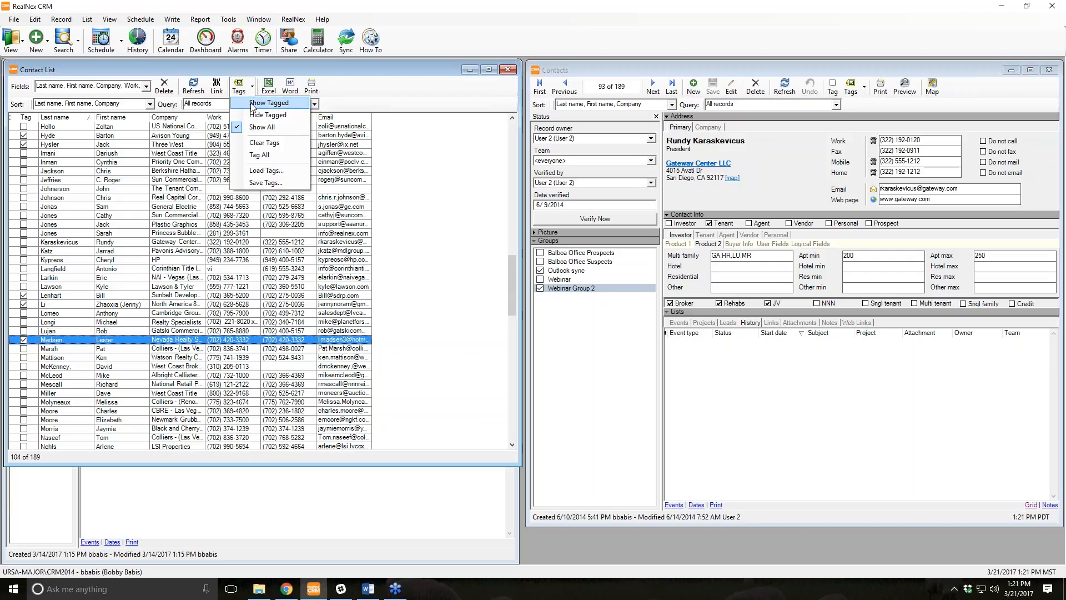
{"action": "left_click", "coordinate": [253, 103]}
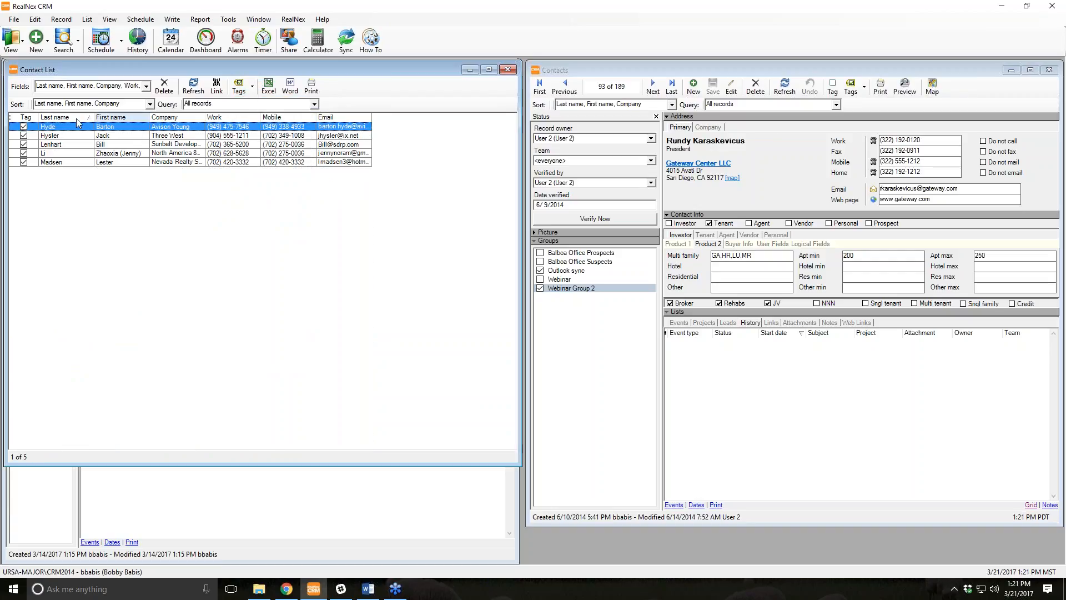
{"action": "left_click", "coordinate": [252, 86]}
{"action": "left_click", "coordinate": [259, 119]}
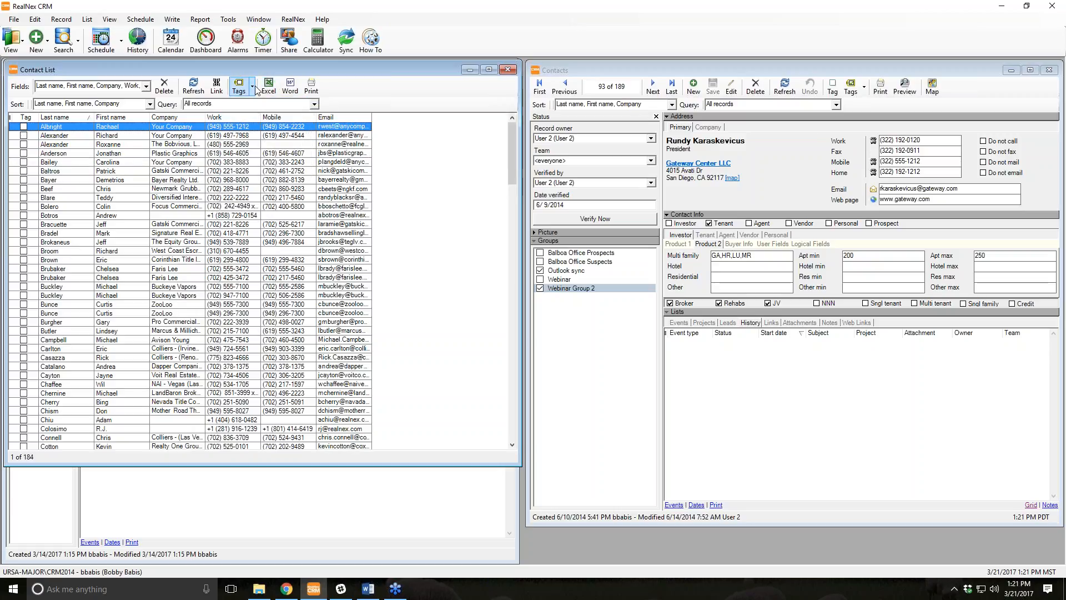
Restore the full list of all 189 contacts and scroll through it.
{"action": "left_click", "coordinate": [253, 86]}
{"action": "left_click", "coordinate": [264, 128]}
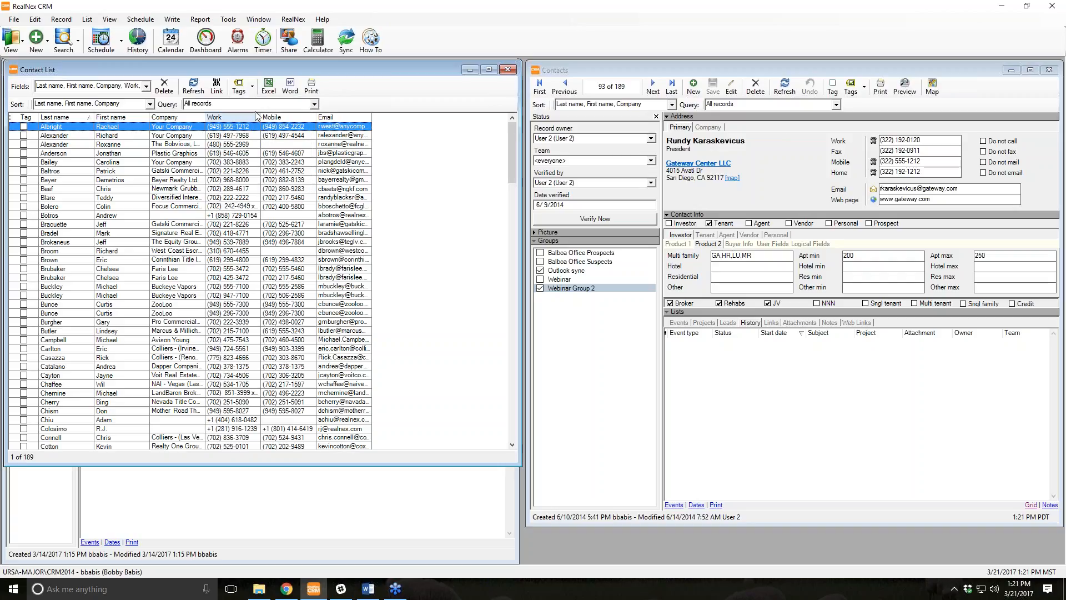
{"action": "scroll", "coordinate": [237, 294], "scroll_direction": "down", "scroll_amount": 12}
{"action": "scroll", "coordinate": [237, 295], "scroll_direction": "down", "scroll_amount": 19}
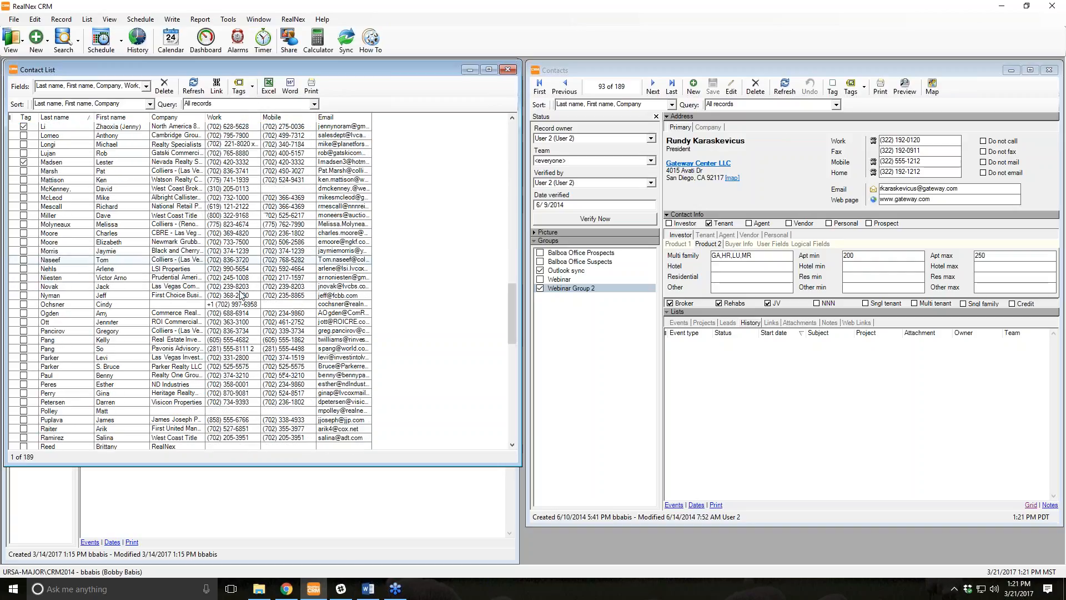
{"action": "left_click", "coordinate": [254, 87]}
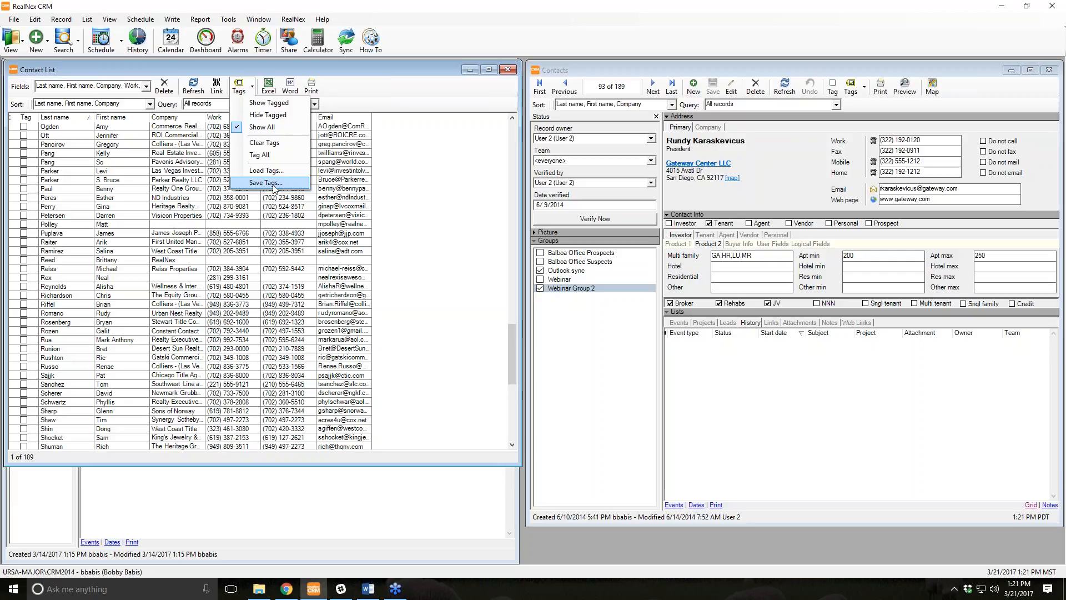
Save the tagged contacts into an existing contact group, confirming the 10 records added.
{"action": "left_click", "coordinate": [272, 183]}
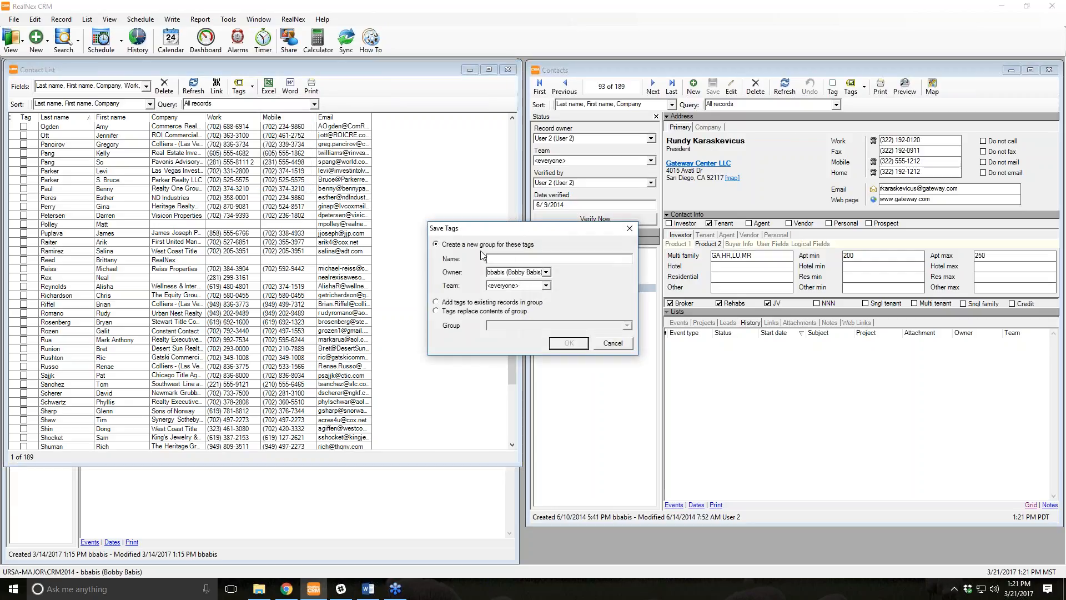
{"action": "left_click", "coordinate": [469, 305]}
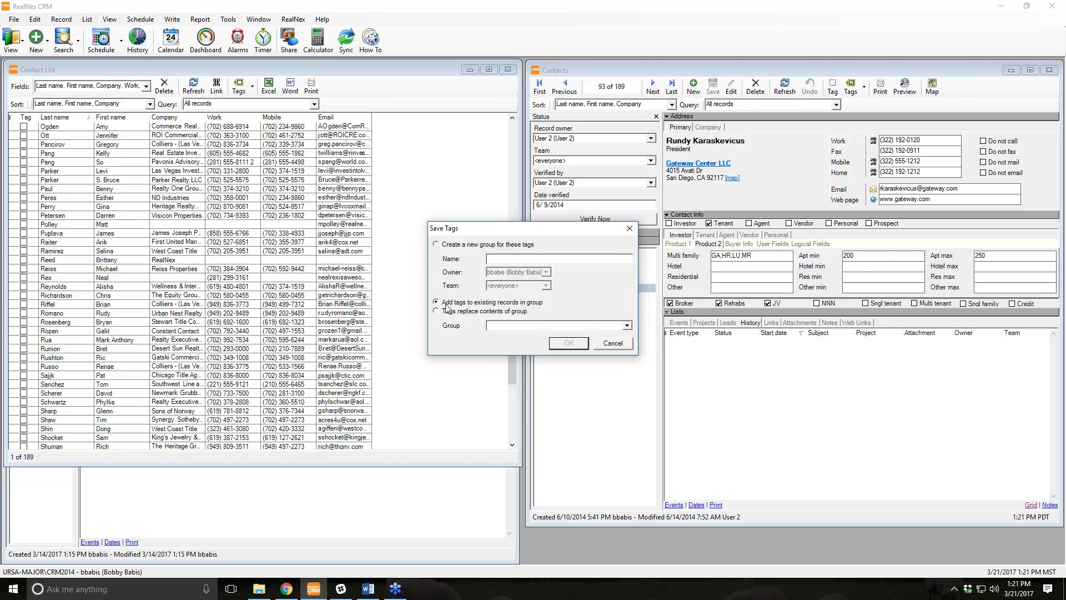
{"action": "left_click", "coordinate": [626, 325]}
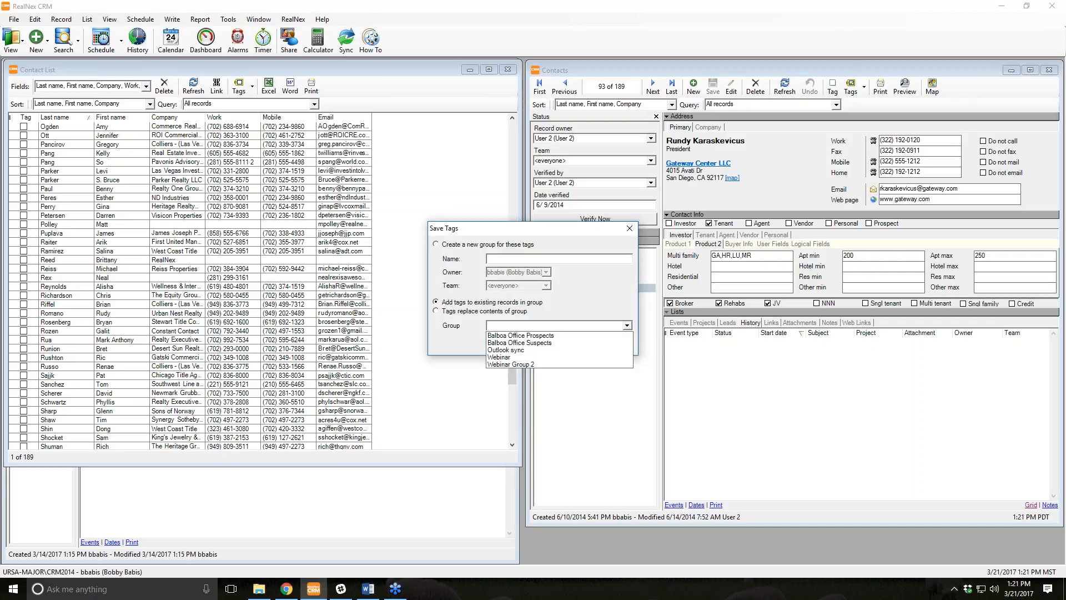
{"action": "left_click", "coordinate": [560, 343]}
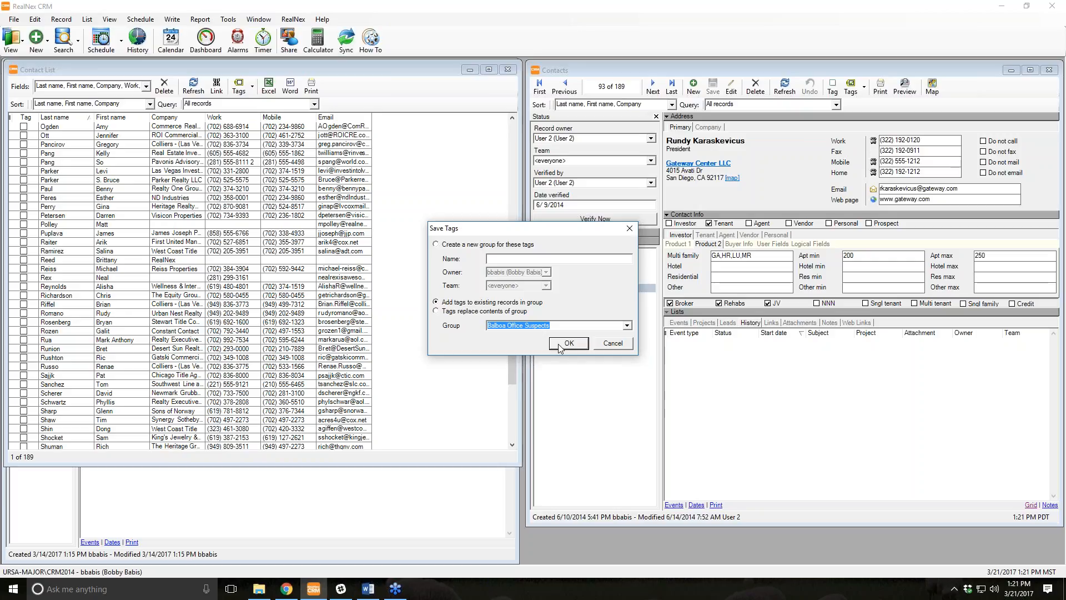
{"action": "left_click", "coordinate": [565, 342]}
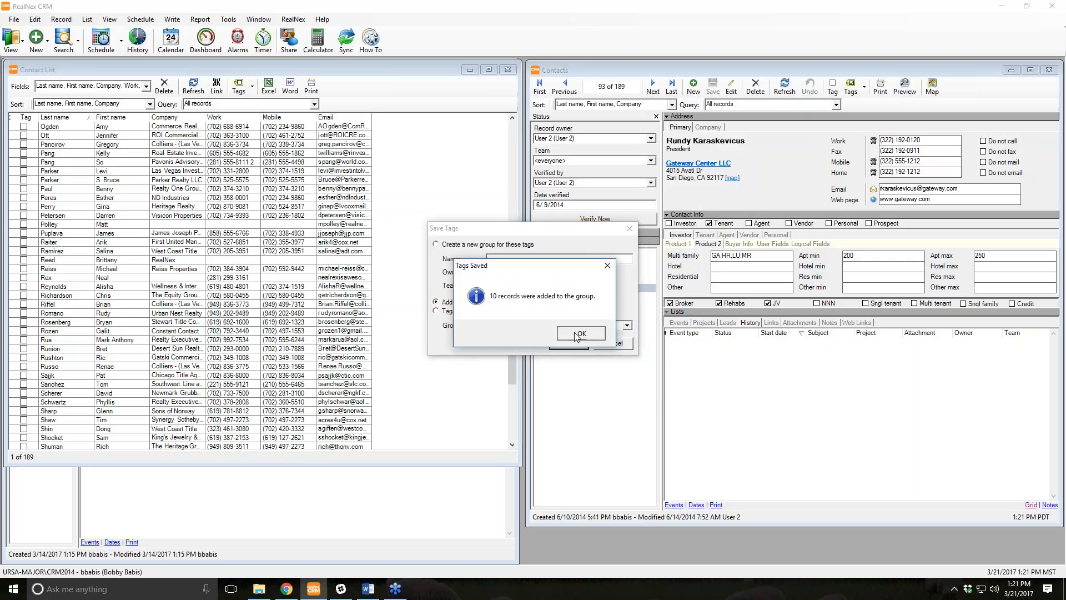
{"action": "left_click", "coordinate": [578, 333]}
{"action": "scroll", "coordinate": [206, 337], "scroll_direction": "down", "scroll_amount": 11}
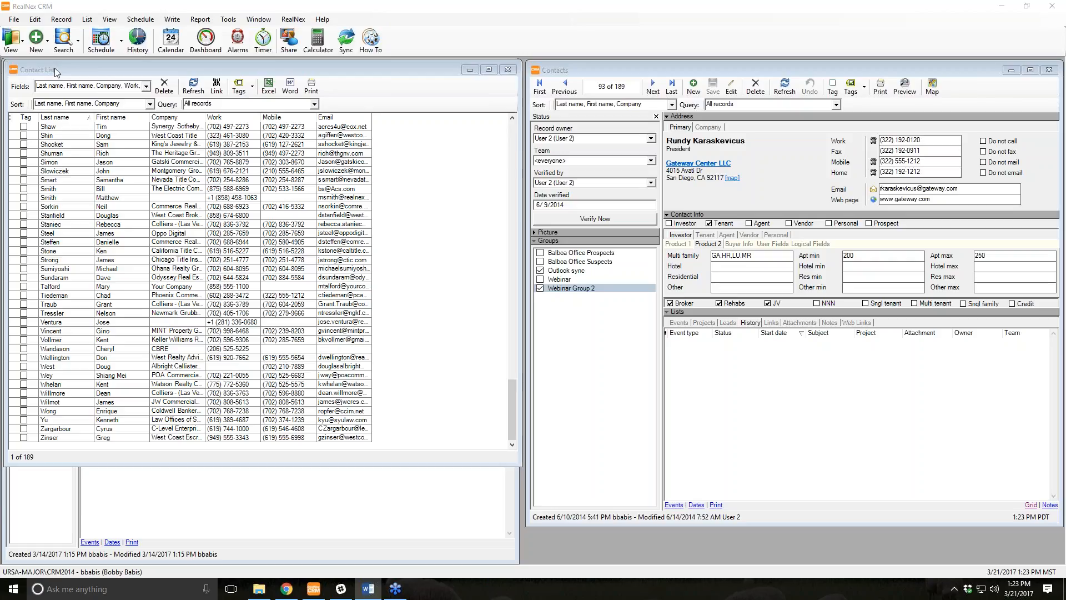
Close the Contact List and company windows and start a blank new property record.
{"action": "left_click", "coordinate": [508, 70]}
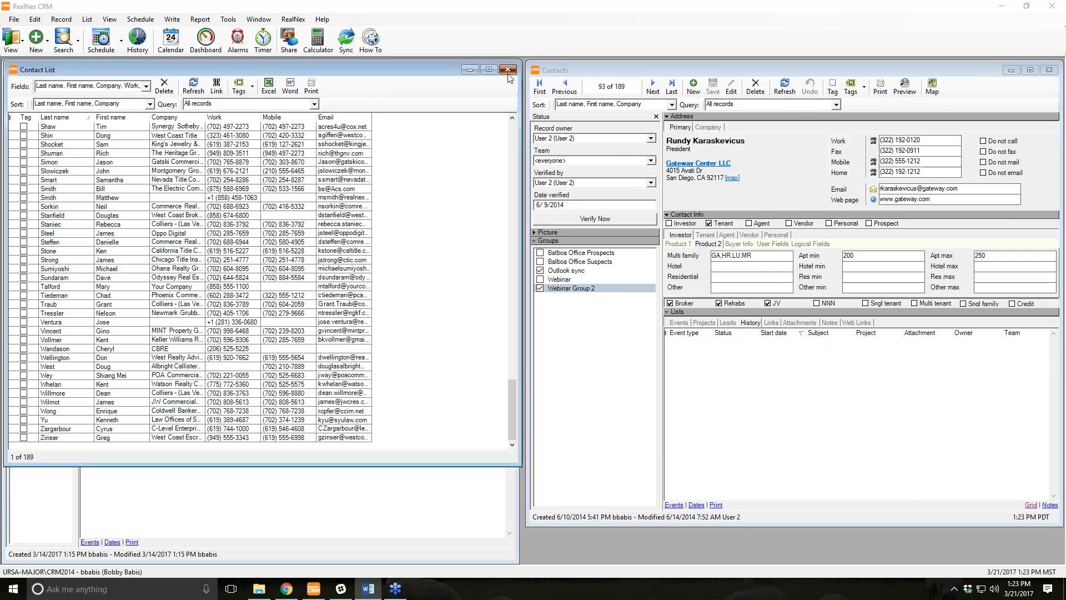
{"action": "left_click", "coordinate": [510, 66]}
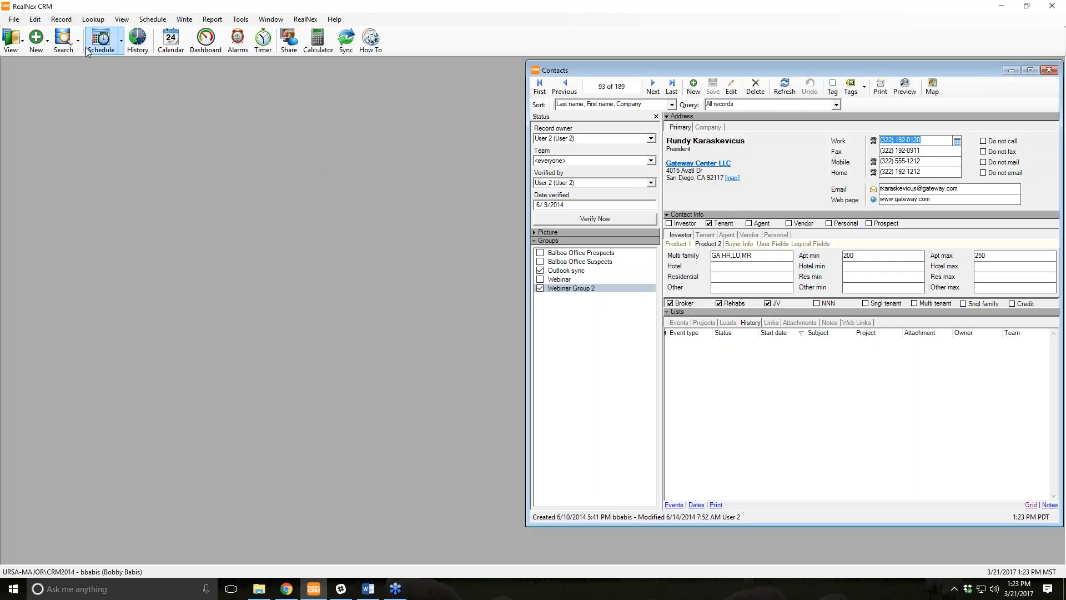
{"action": "left_click", "coordinate": [48, 47]}
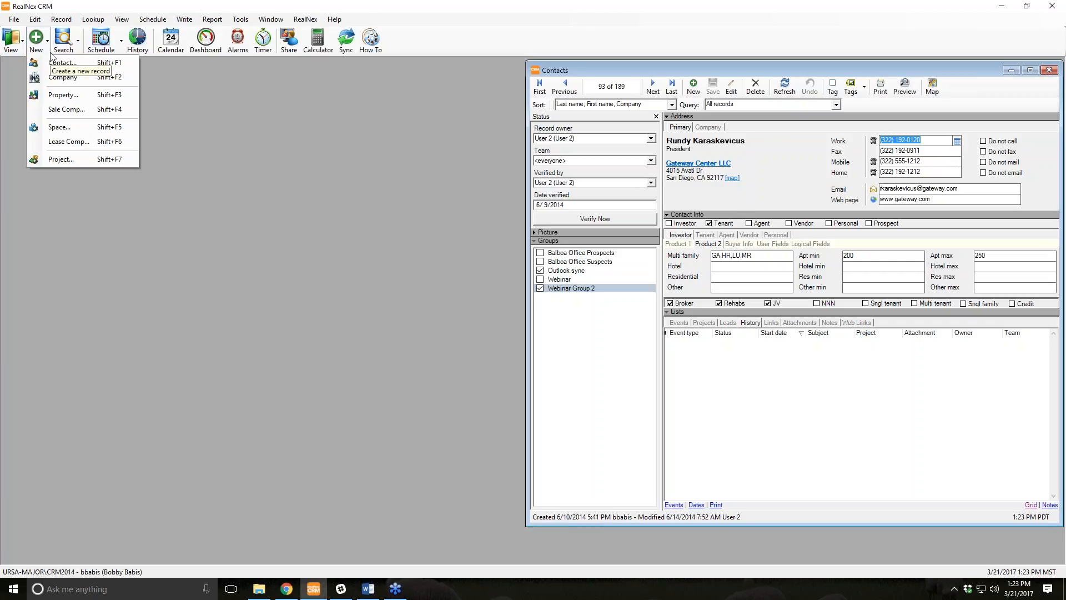
{"action": "left_click", "coordinate": [52, 96]}
{"action": "left_click_drag", "start_coordinate": [502, 153], "coordinate": [290, 105]}
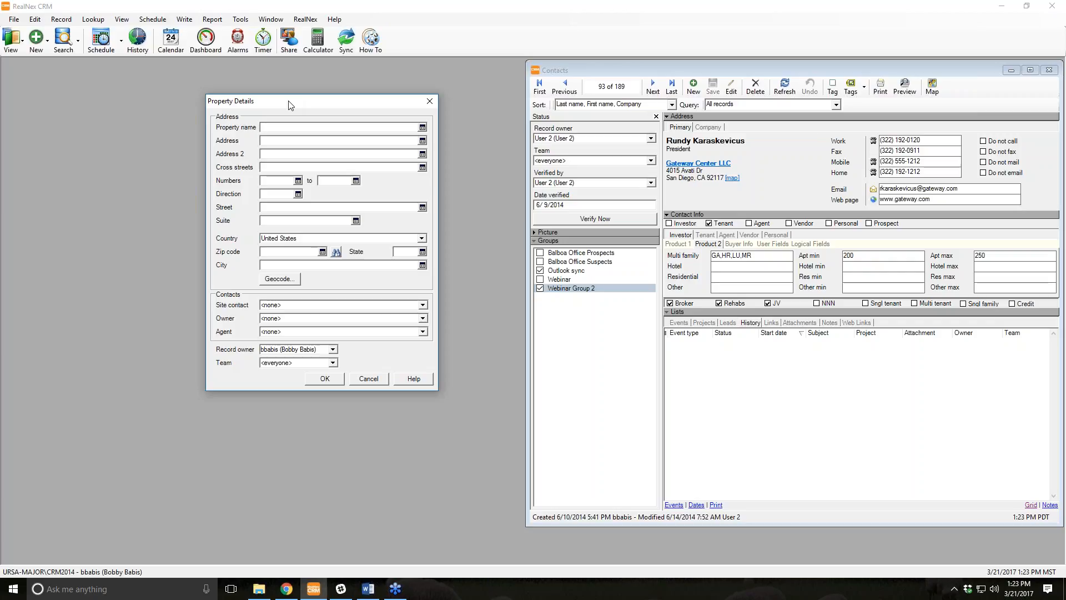
{"action": "type", "text": "San Tan Estates"}
{"action": "key", "text": "Tab"}
{"action": "key", "text": "Tab"}
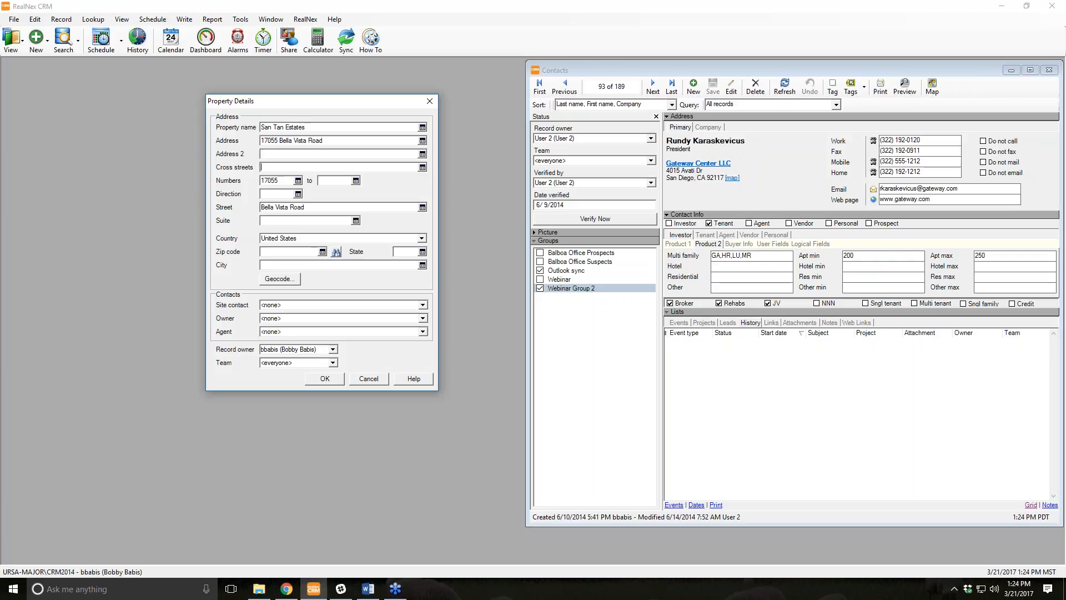
{"action": "type", "text": "Bella Vis"}
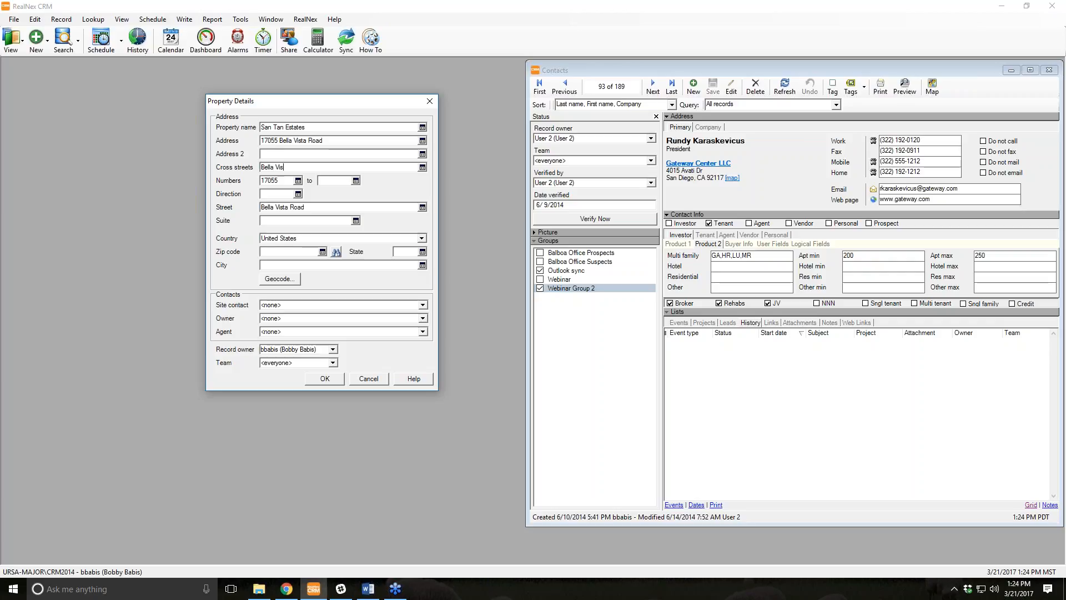
{"action": "type", "text": "ta and"}
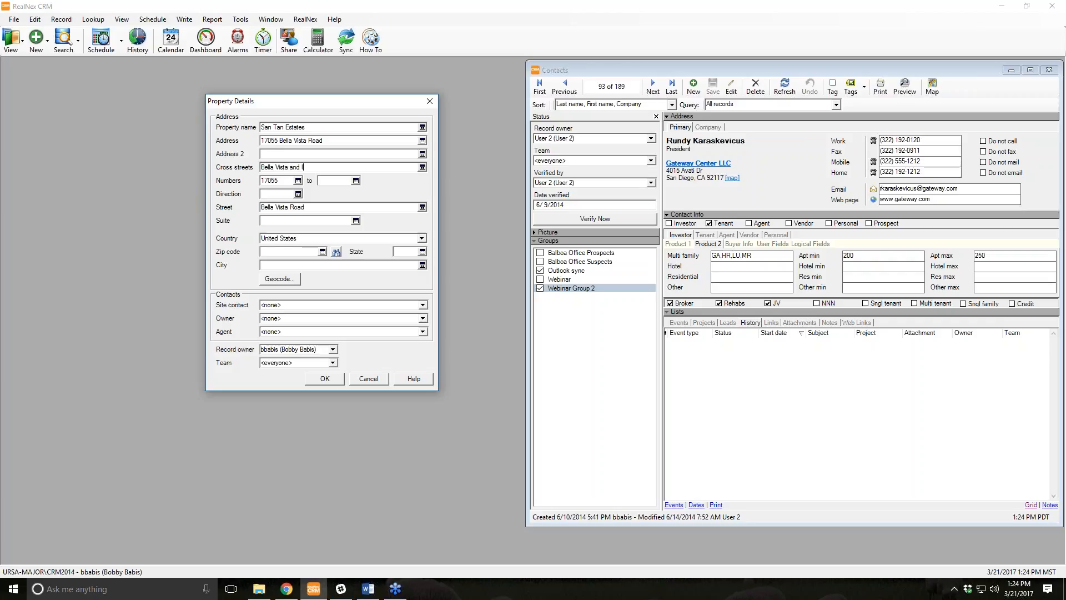
{"action": "type", "text": " Attaway"}
{"action": "key", "text": "Tab"}
{"action": "key", "text": "Tab"}
{"action": "key", "text": "Tab"}
{"action": "key", "text": "Tab"}
{"action": "key", "text": "Tab"}
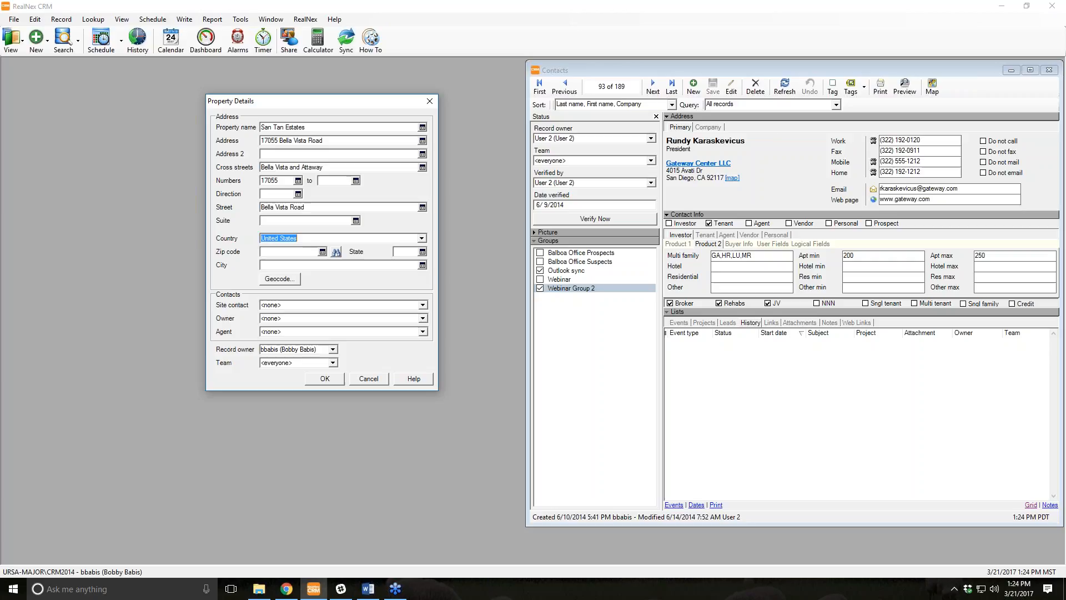
{"action": "type", "text": "85143"}
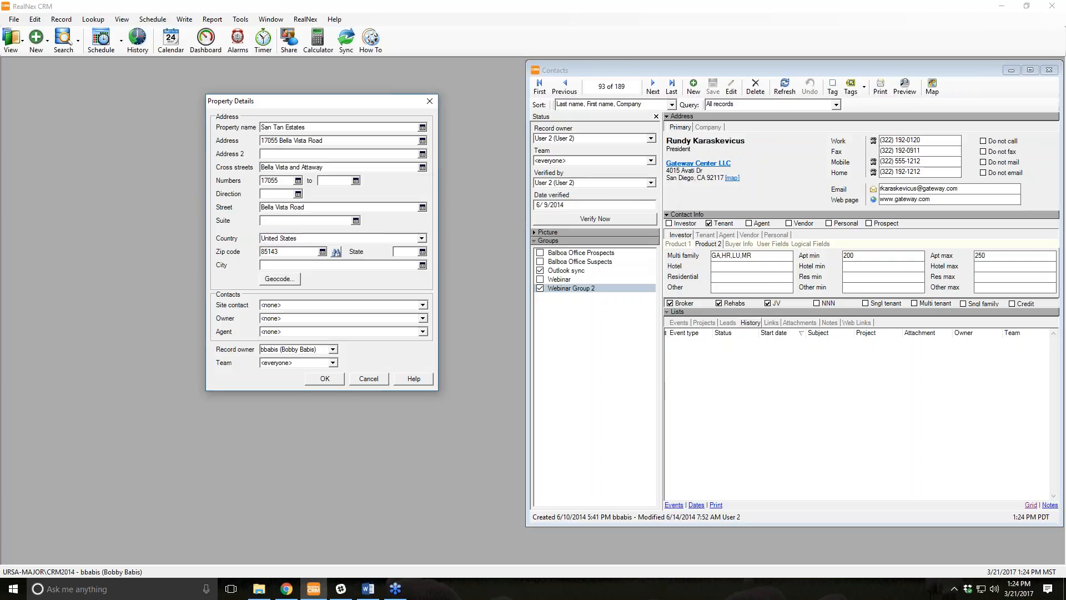
{"action": "key", "text": "Tab"}
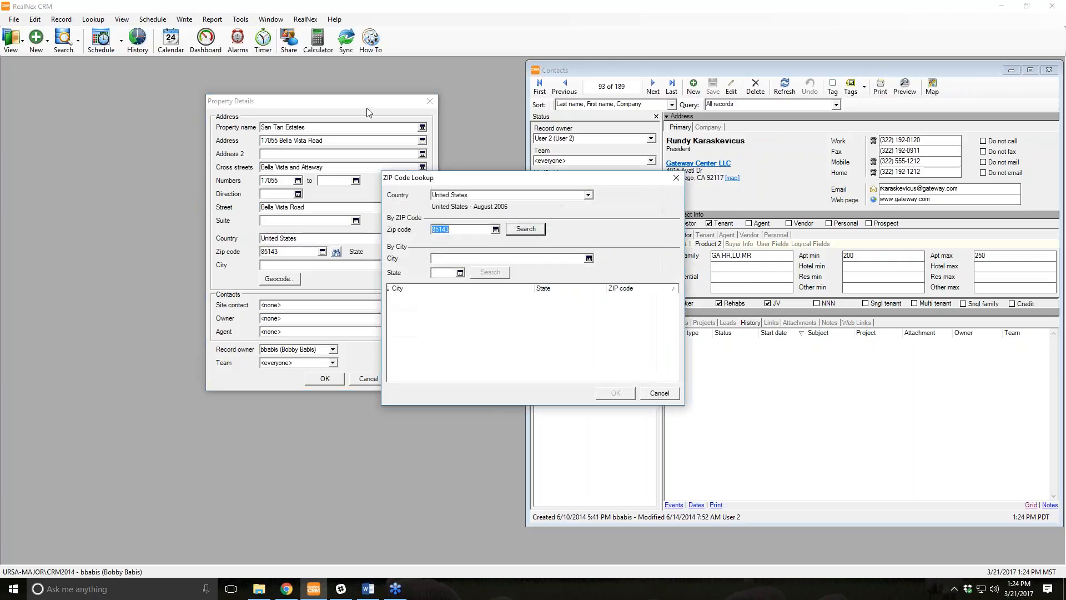
Correct the zip from 85143 to 85243 in ZIP Code Lookup, filling in Queen Creek, AZ.
{"action": "left_click", "coordinate": [534, 230]}
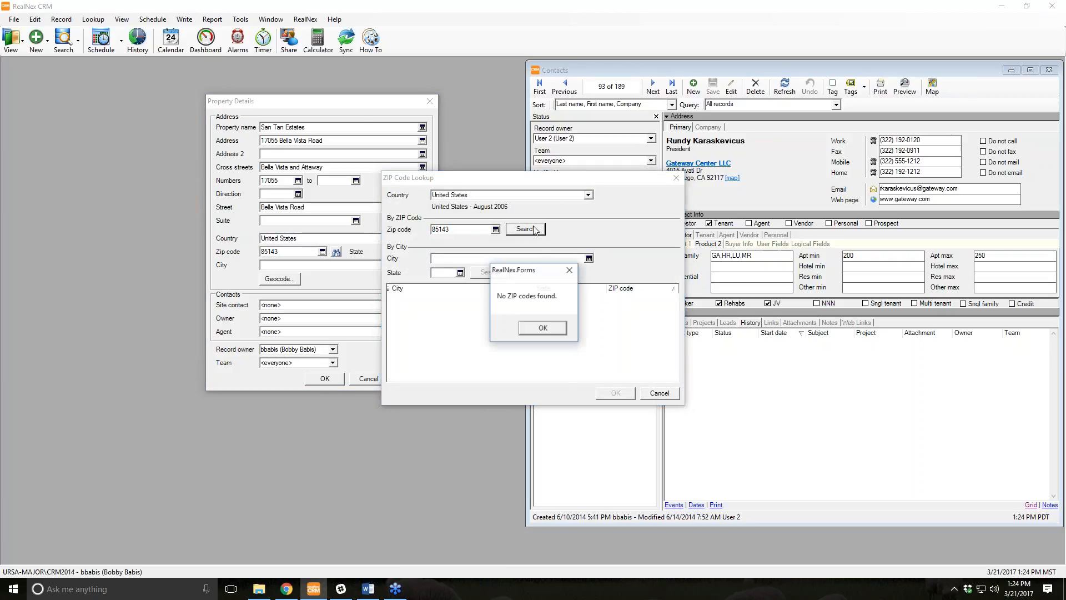
{"action": "left_click", "coordinate": [544, 331]}
{"action": "double_click", "coordinate": [467, 229]}
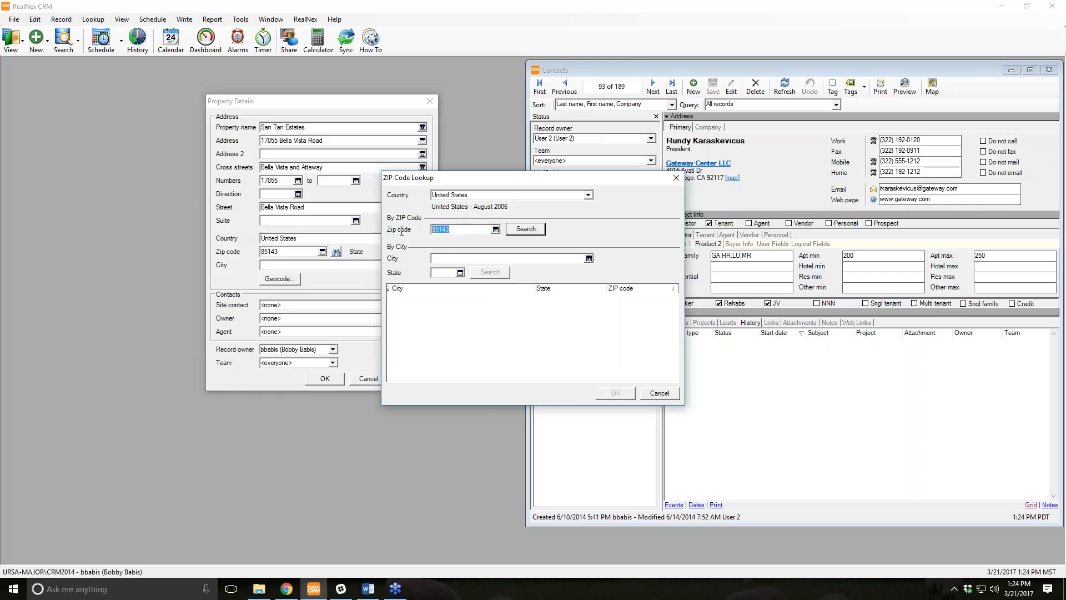
{"action": "left_click", "coordinate": [468, 229]}
{"action": "key", "text": "BackSpace"}
{"action": "key", "text": "BackSpace"}
{"action": "key", "text": "BackSpace"}
{"action": "type", "text": "243"}
{"action": "left_click", "coordinate": [527, 229]}
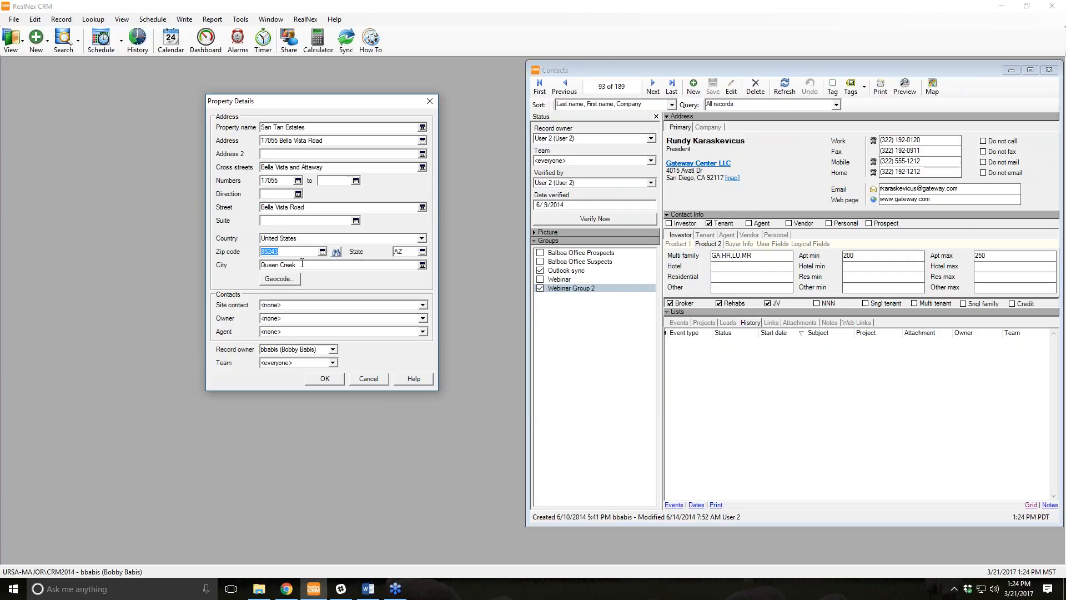
Open the property's Owner choices to see existing contacts and the select or create options.
{"action": "left_click", "coordinate": [423, 317]}
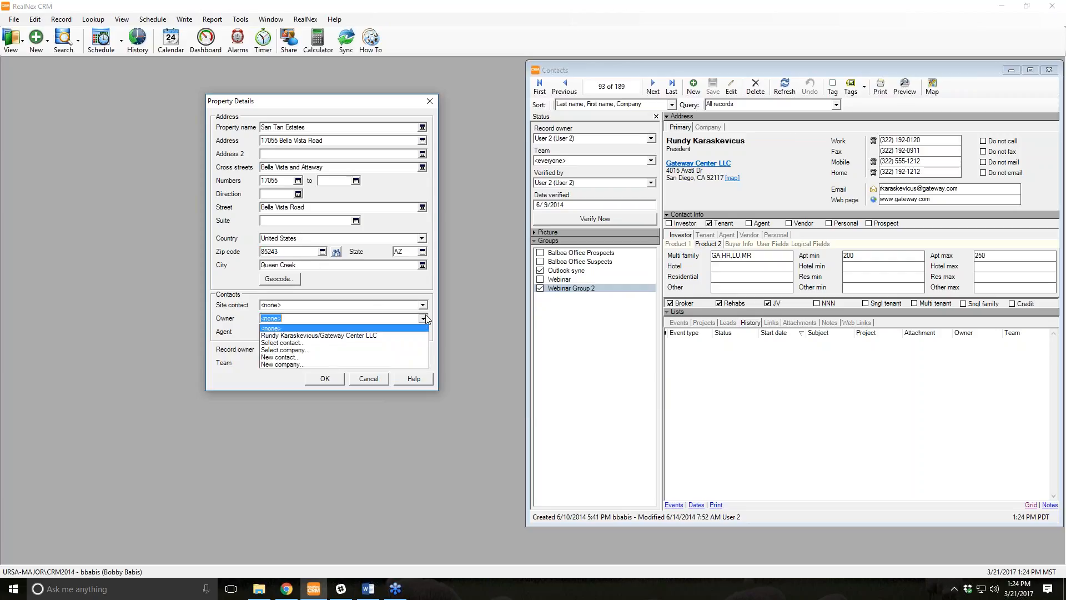
{"action": "left_click", "coordinate": [225, 275]}
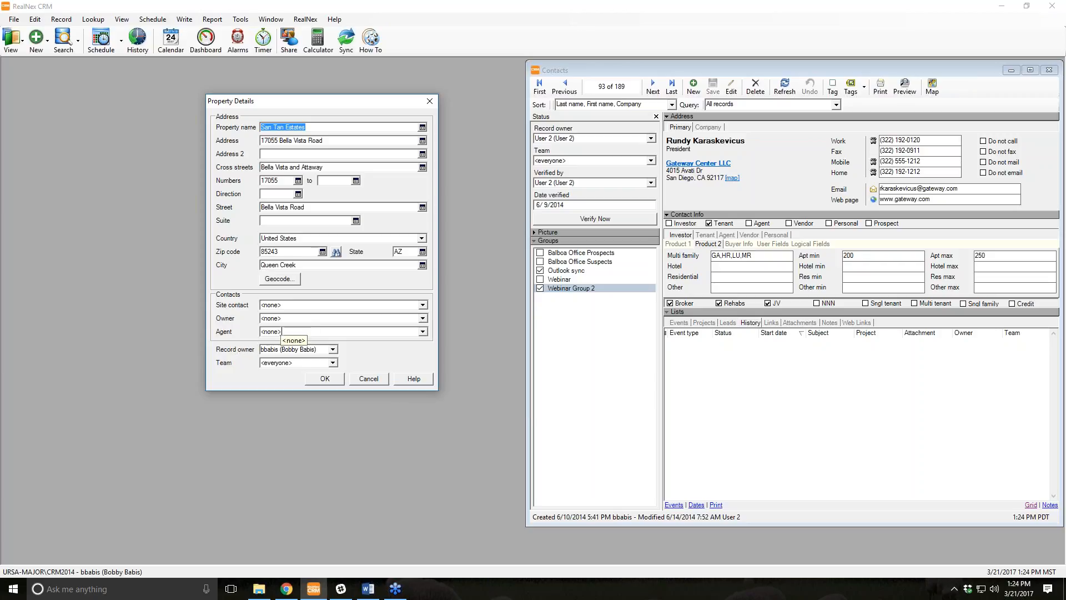
{"action": "left_click", "coordinate": [422, 320]}
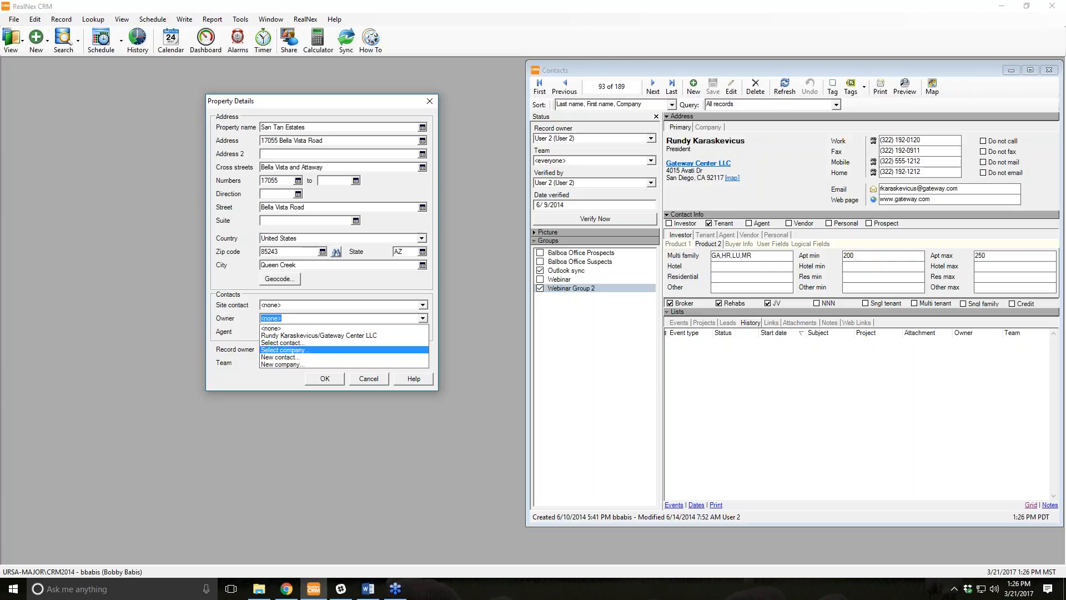
Cancel creating a new owner contact and choose Select contact instead.
{"action": "left_click", "coordinate": [311, 359]}
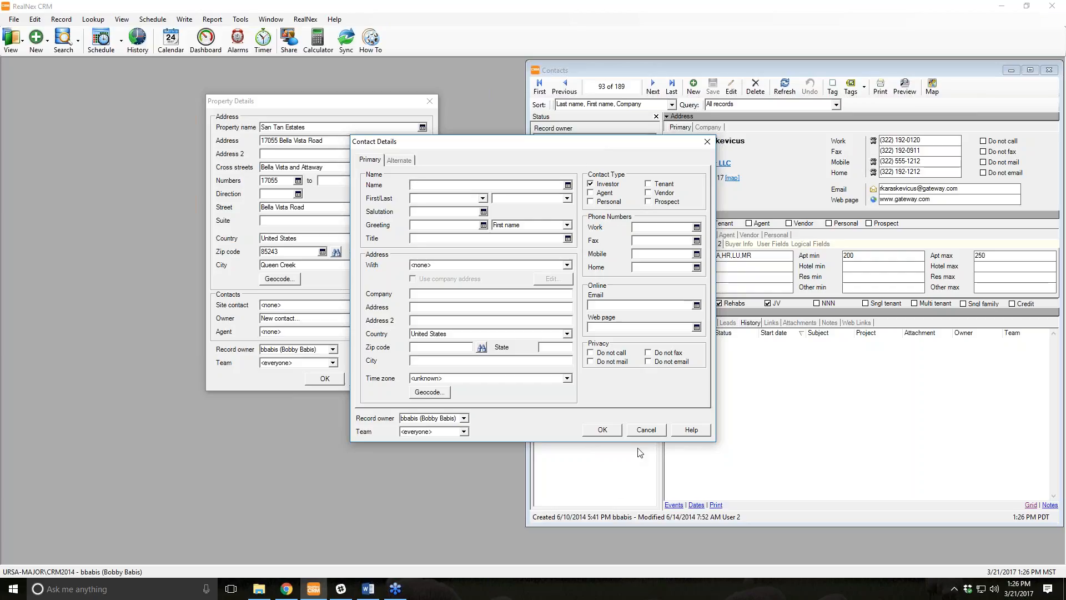
{"action": "left_click", "coordinate": [646, 431]}
{"action": "key", "text": "alt+Down"}
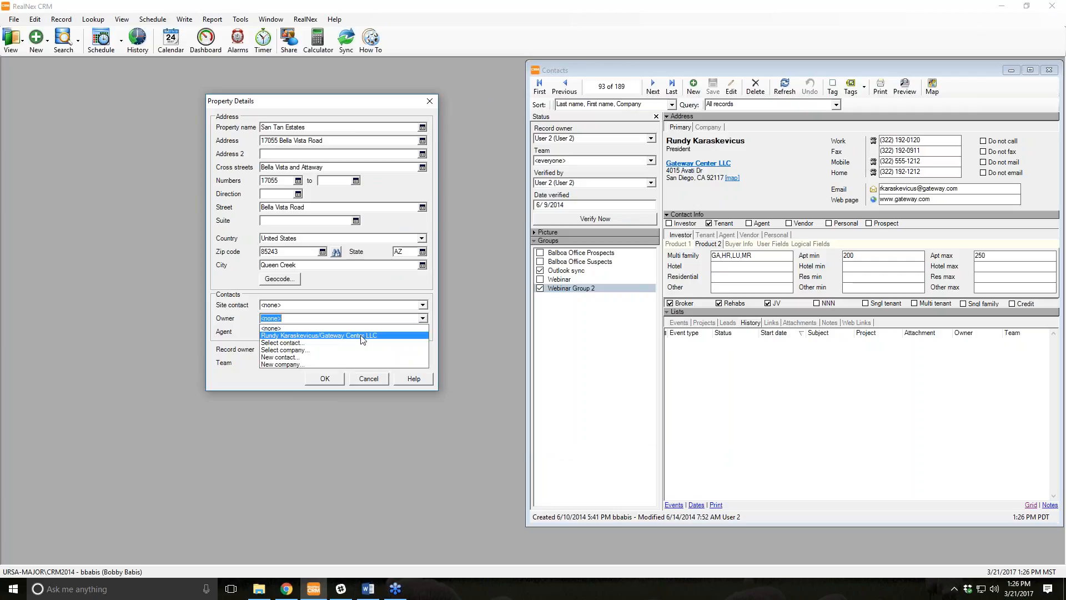
{"action": "left_click", "coordinate": [359, 338]}
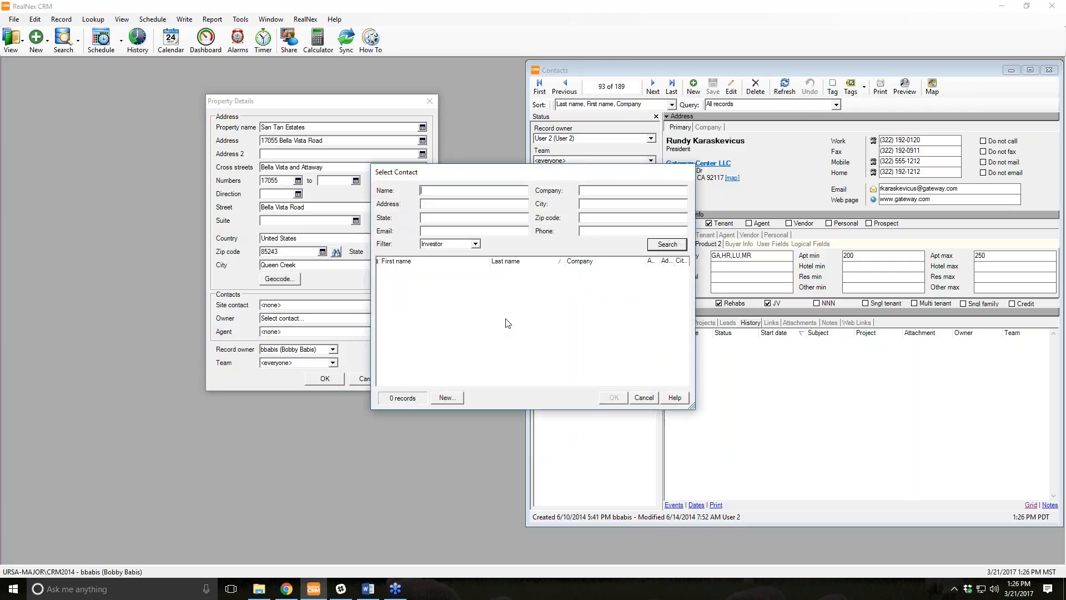
Search the owner's surname with the filter set to Contact and set the match as owner.
{"action": "type", "text": "reed"}
{"action": "left_click", "coordinate": [664, 248]}
{"action": "left_click", "coordinate": [570, 332]}
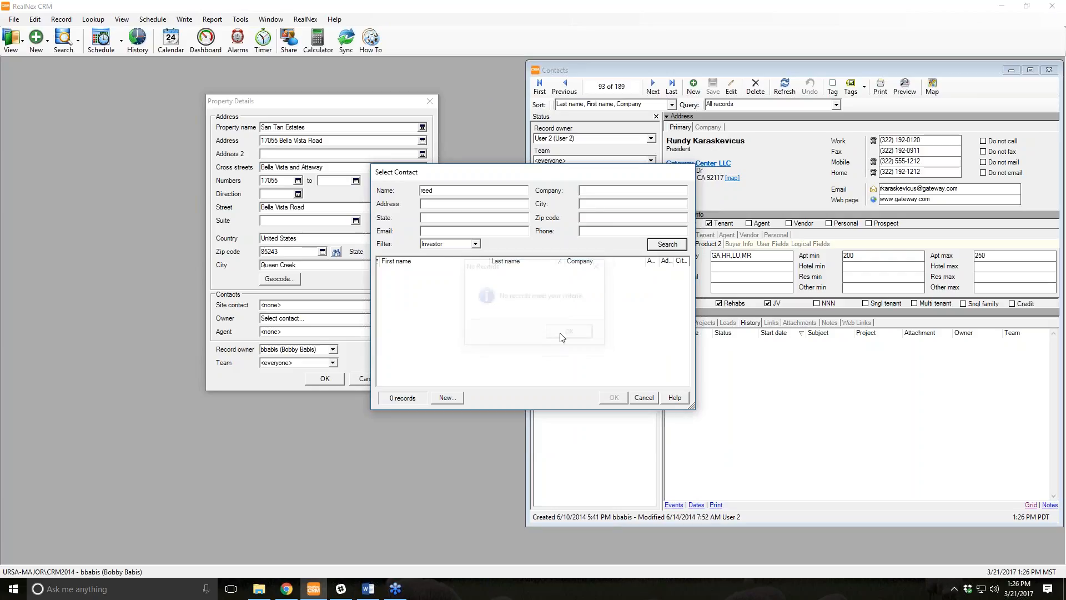
{"action": "left_click", "coordinate": [476, 245]}
{"action": "left_click", "coordinate": [457, 254]}
{"action": "left_click", "coordinate": [669, 247]}
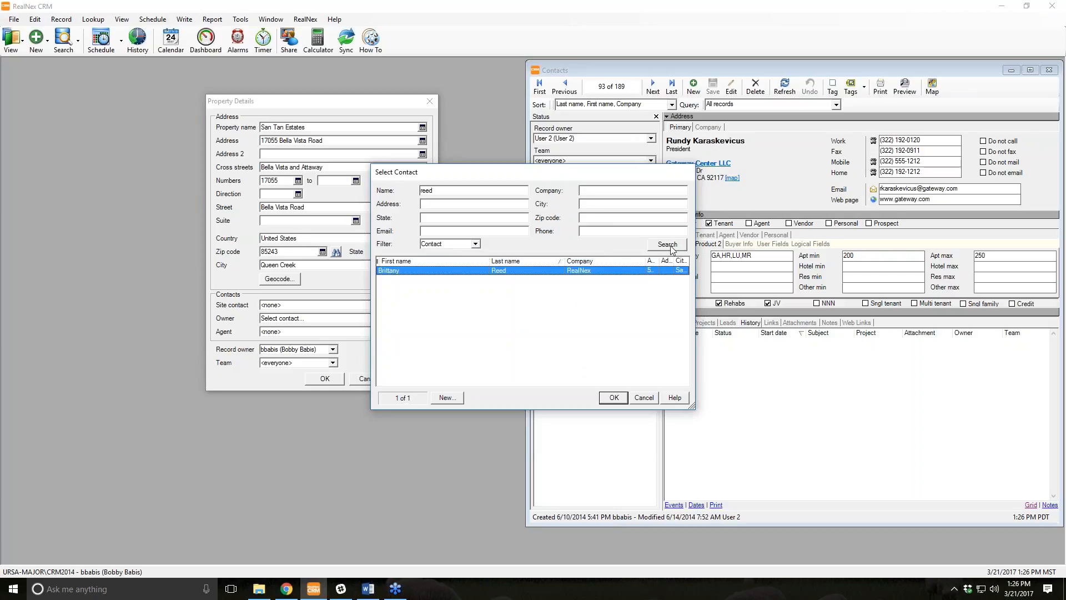
{"action": "left_click", "coordinate": [613, 398]}
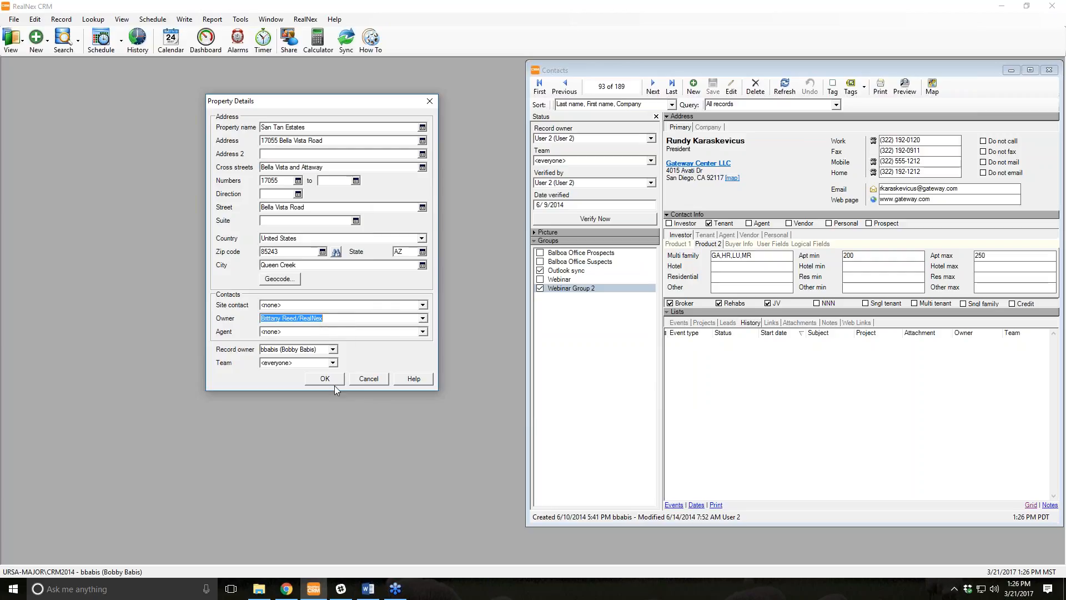
Save the San Tan Estates property, review its Site, Owner and Agent tabs, then open the owner's contact (136 of 189).
{"action": "left_click", "coordinate": [318, 383]}
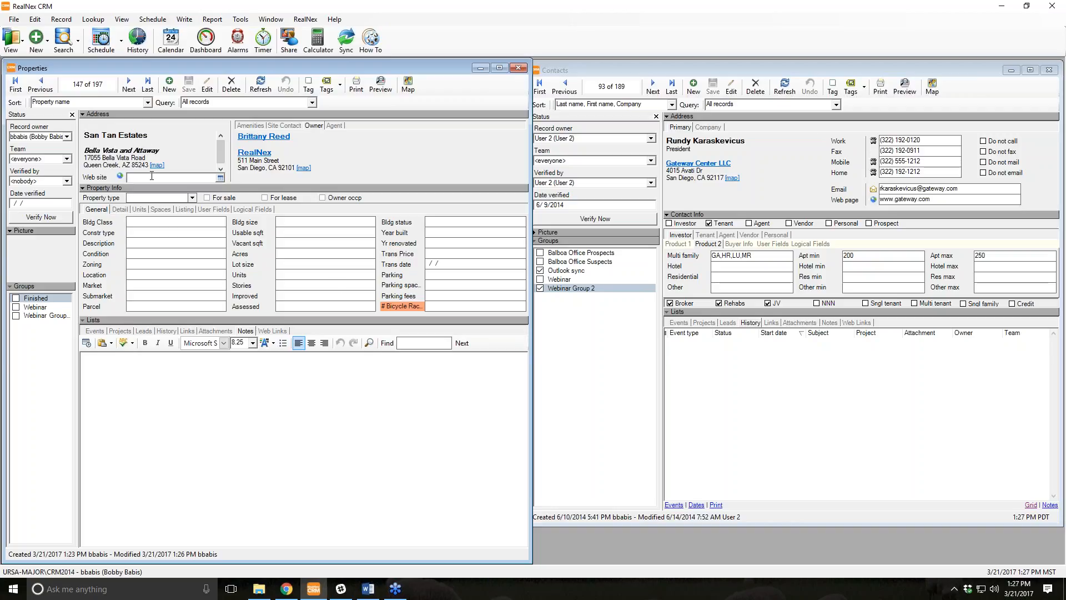
{"action": "left_click", "coordinate": [285, 125]}
{"action": "left_click", "coordinate": [314, 126]}
{"action": "left_click", "coordinate": [334, 125]}
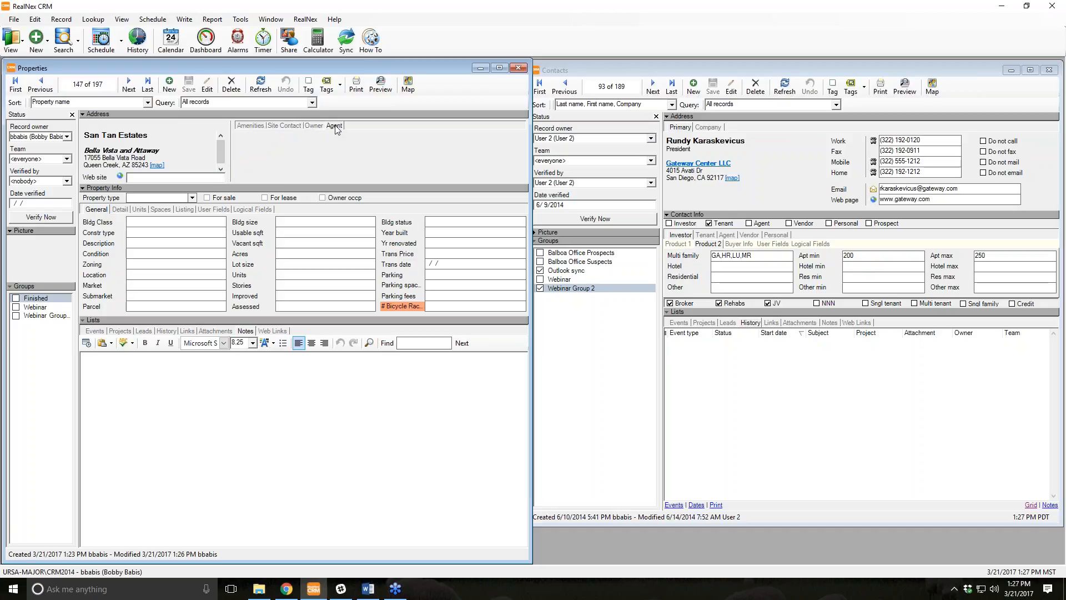
{"action": "left_click", "coordinate": [315, 125]}
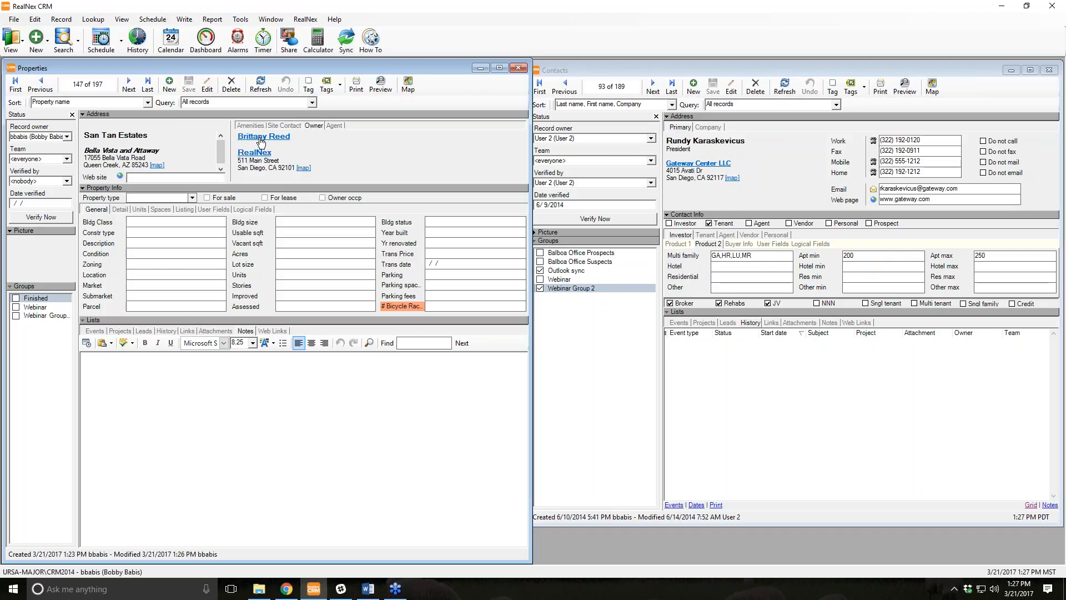
{"action": "left_click", "coordinate": [261, 139]}
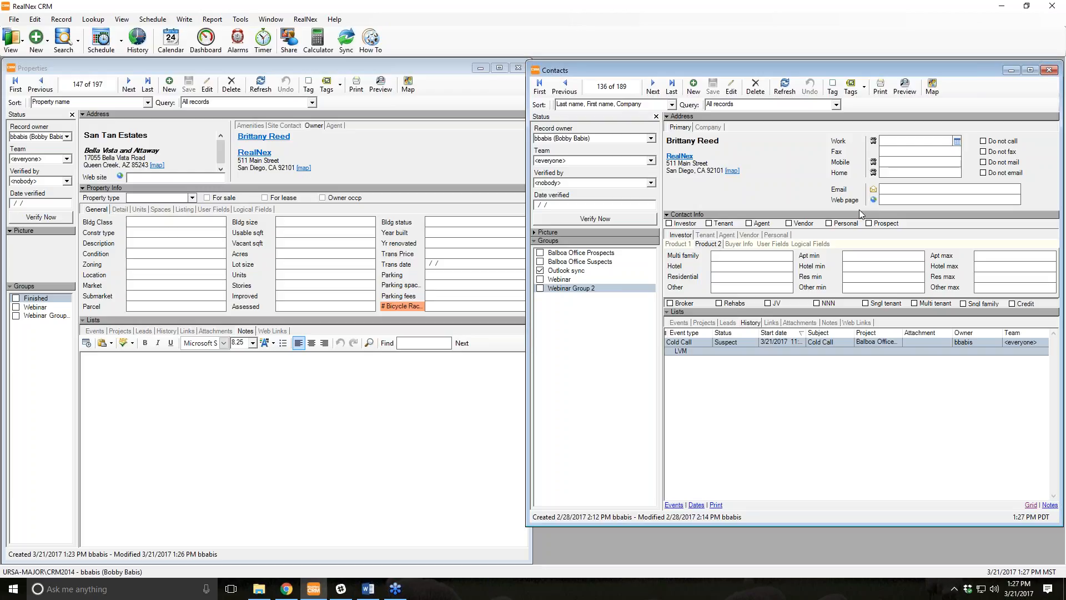
Maximize the San Tan Estates property, reopen the owner's contact, and tile both windows vertically.
{"action": "left_click", "coordinate": [499, 67]}
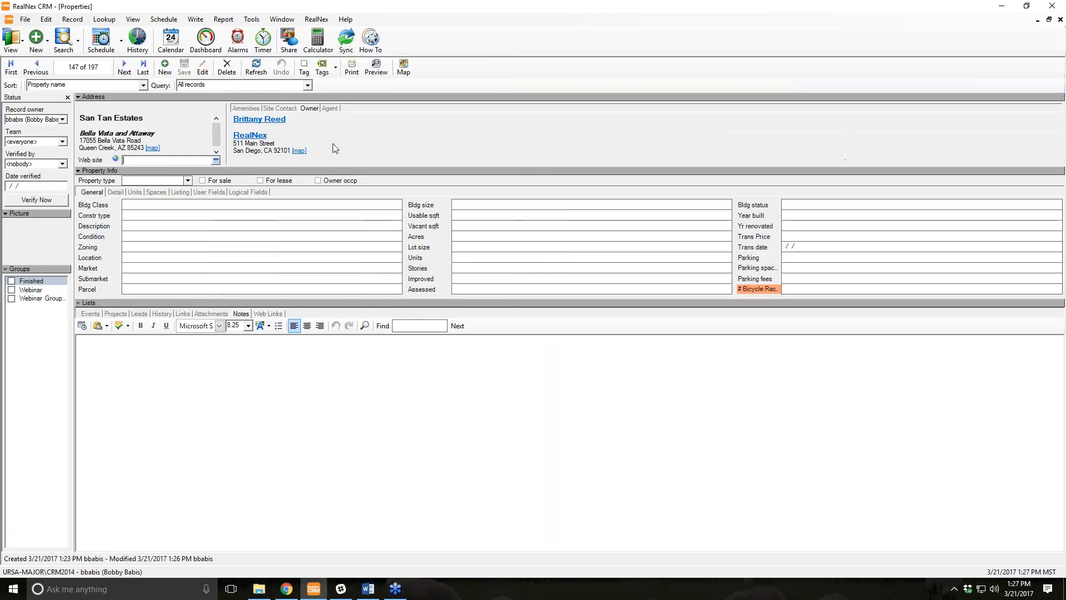
{"action": "left_click", "coordinate": [265, 120]}
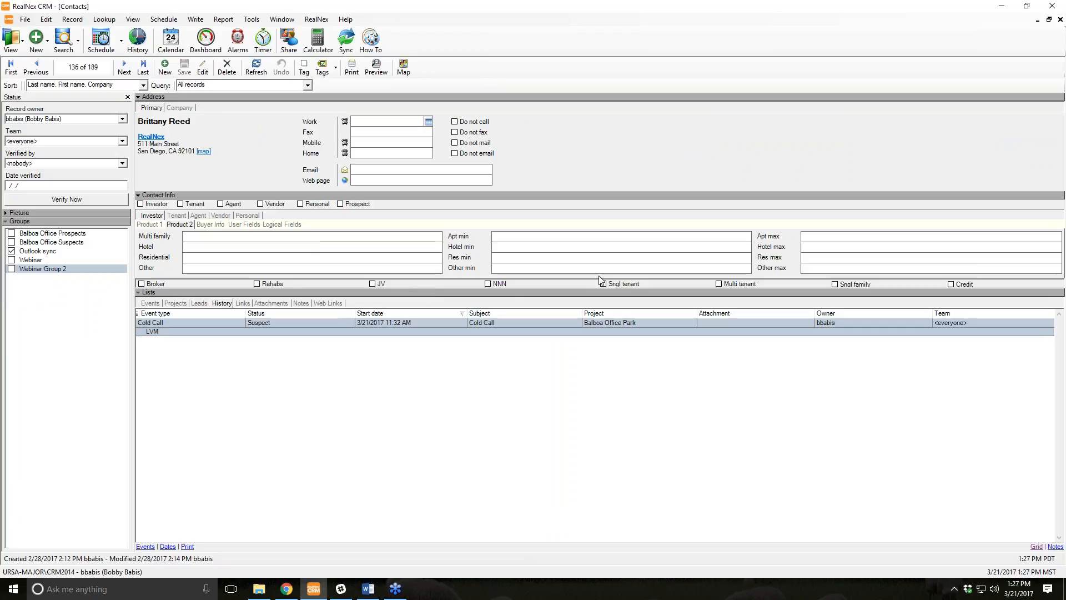
{"action": "left_click", "coordinate": [1060, 19]}
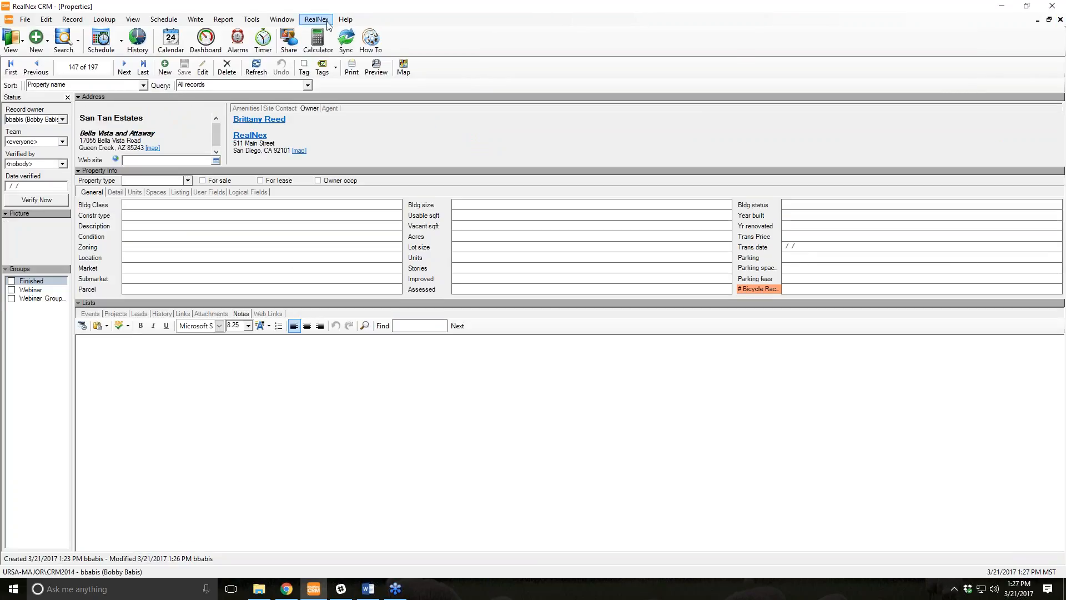
{"action": "left_click", "coordinate": [282, 19]}
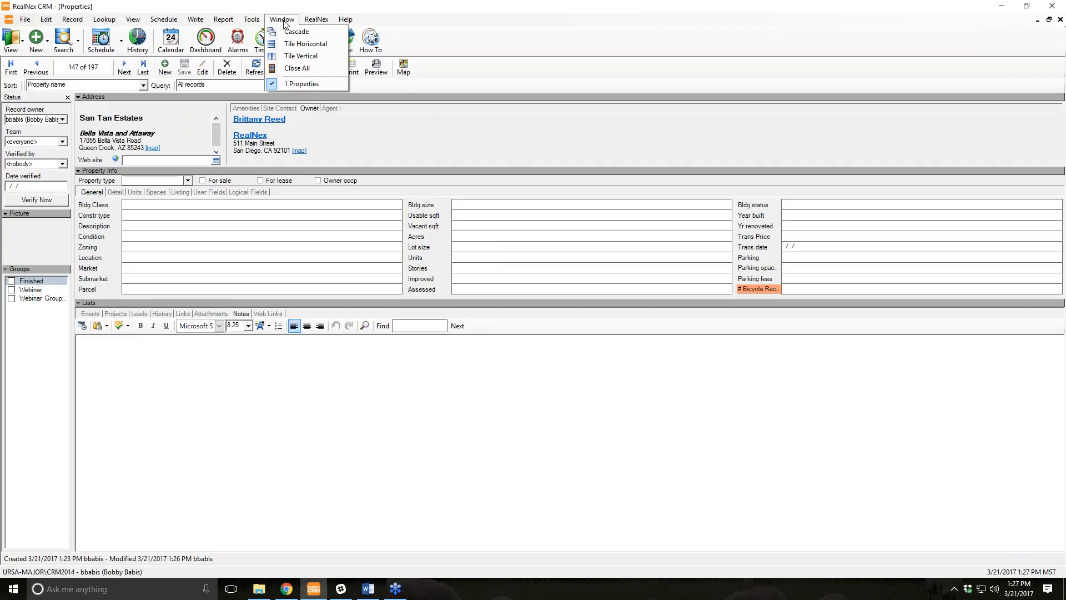
{"action": "left_click", "coordinate": [254, 125]}
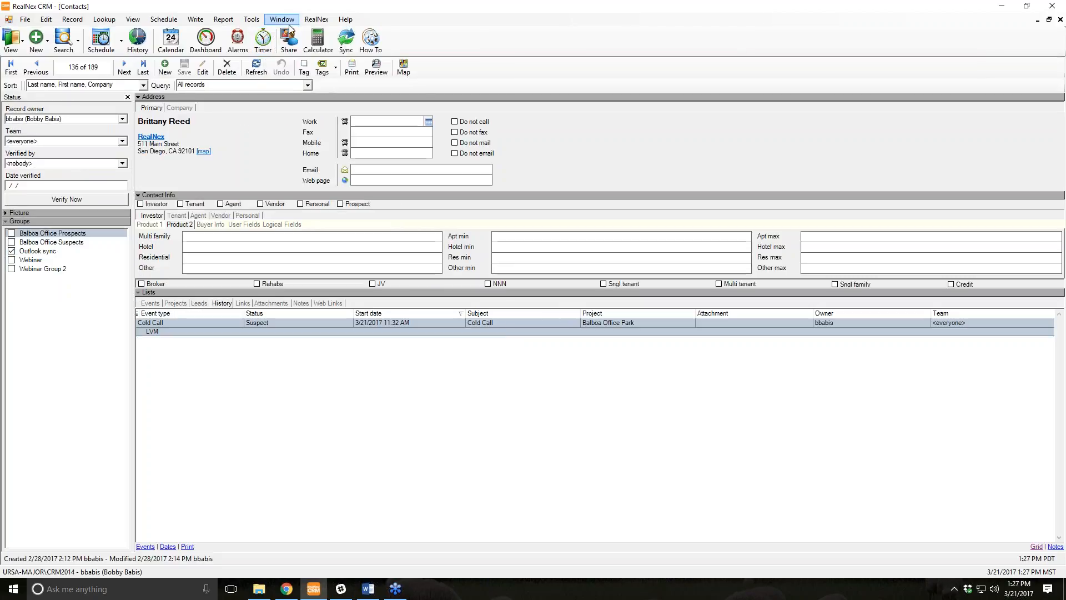
{"action": "left_click", "coordinate": [282, 20]}
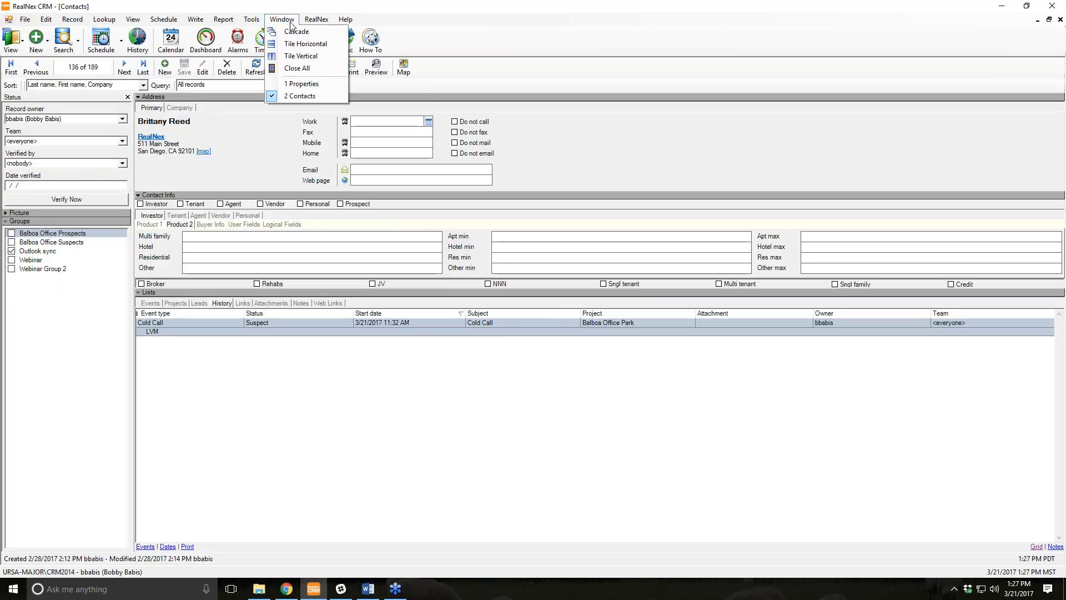
{"action": "left_click", "coordinate": [297, 55]}
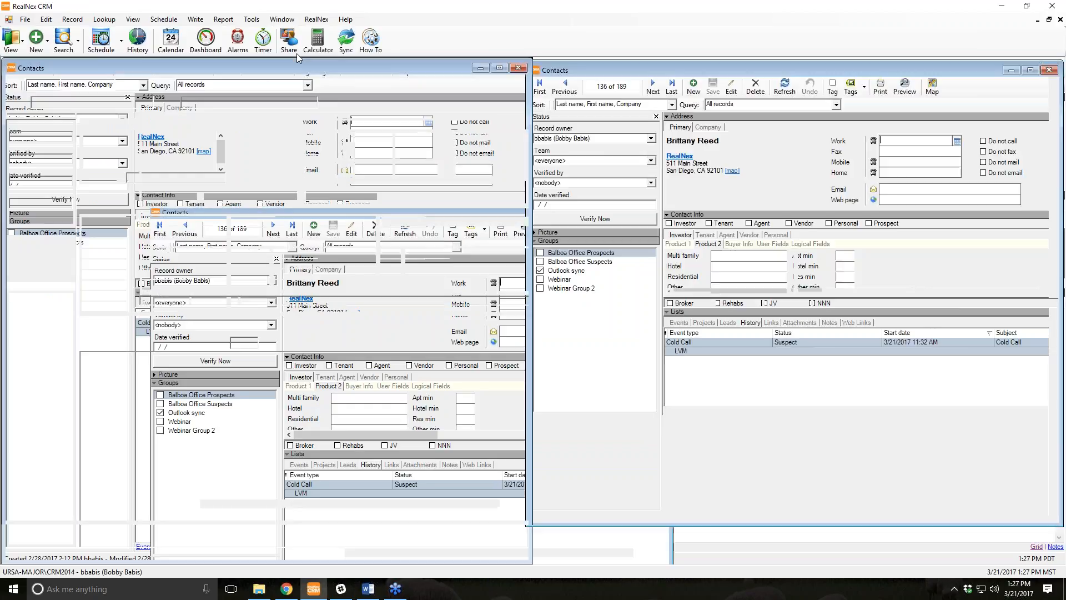
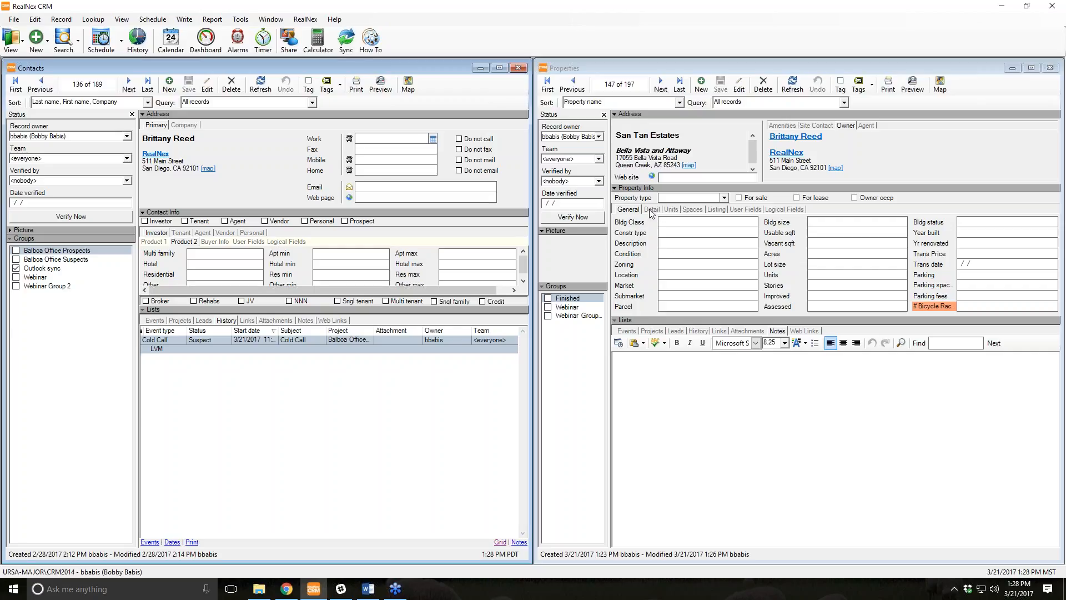
Browse San Tan Estates' Detail, Units, Spaces and Listing (For Lease, For Sale, What If) tabs, ending on User Fields.
{"action": "left_click", "coordinate": [651, 210]}
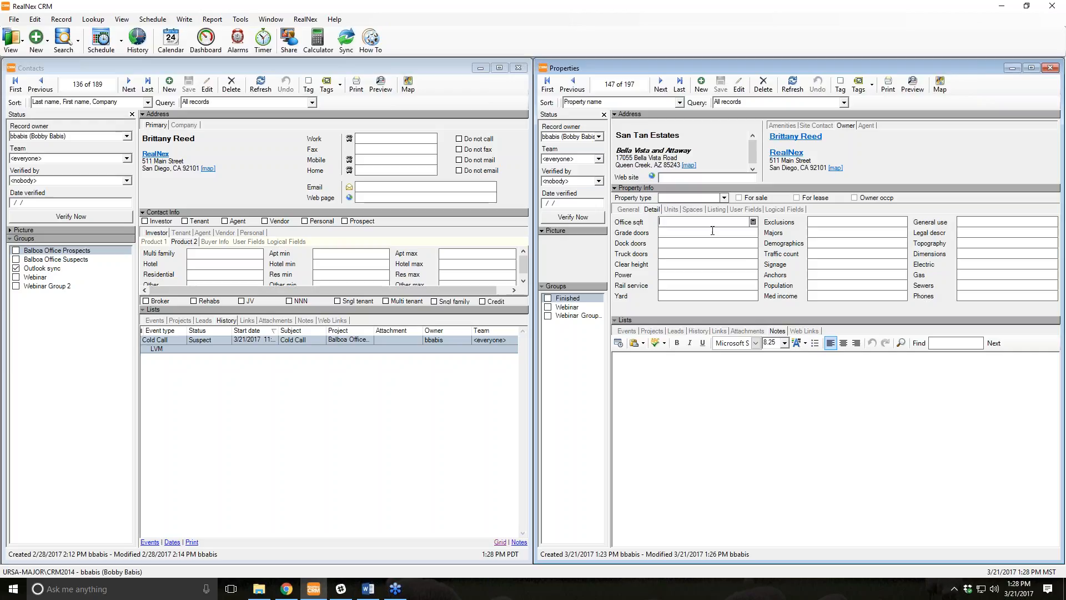
{"action": "left_click", "coordinate": [672, 210]}
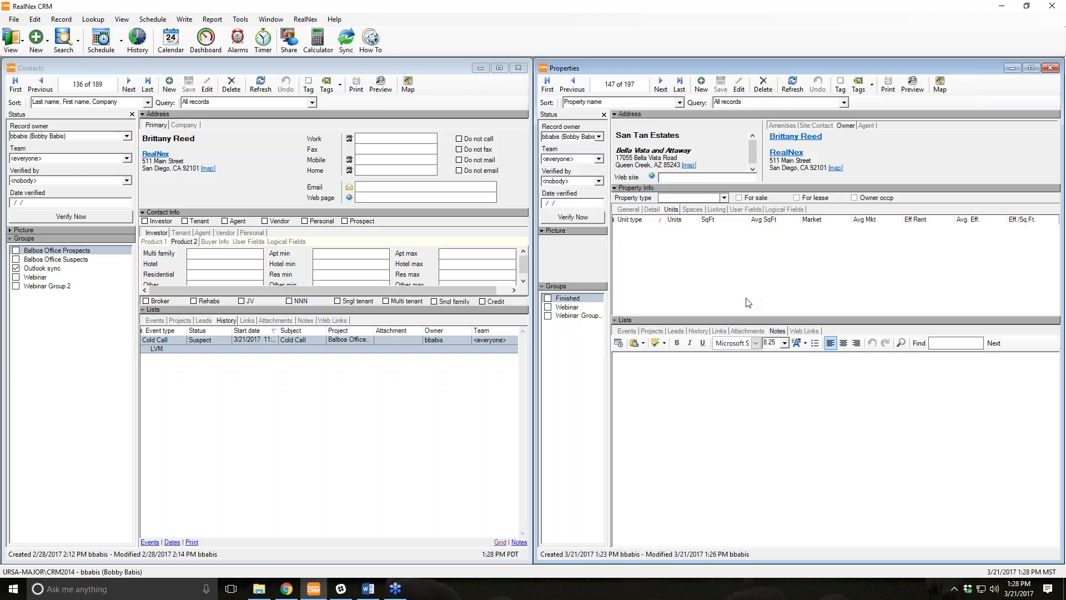
{"action": "left_click", "coordinate": [692, 210]}
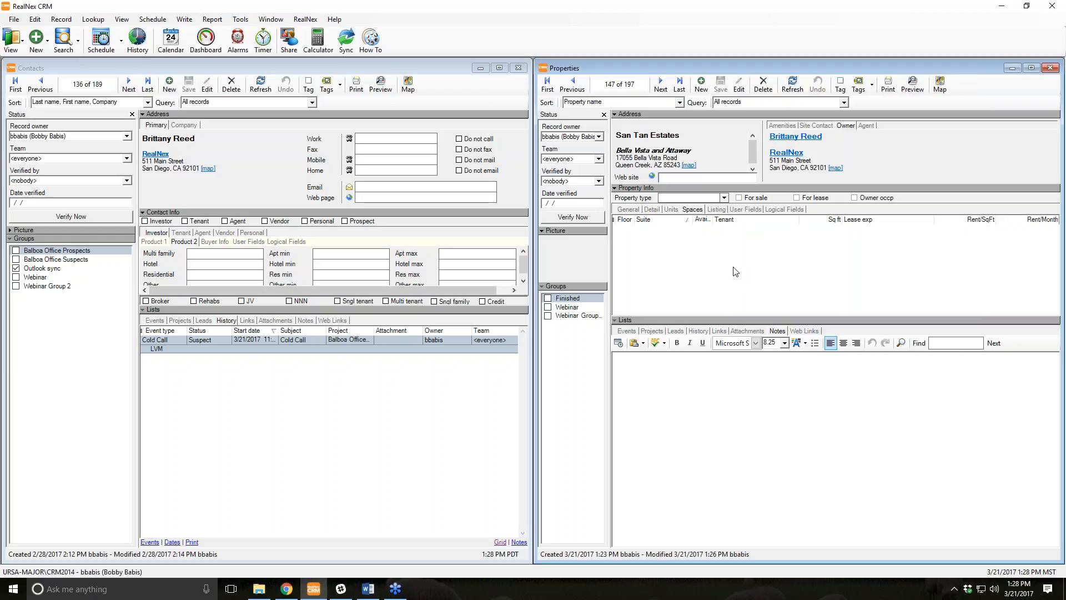
{"action": "left_click", "coordinate": [717, 210]}
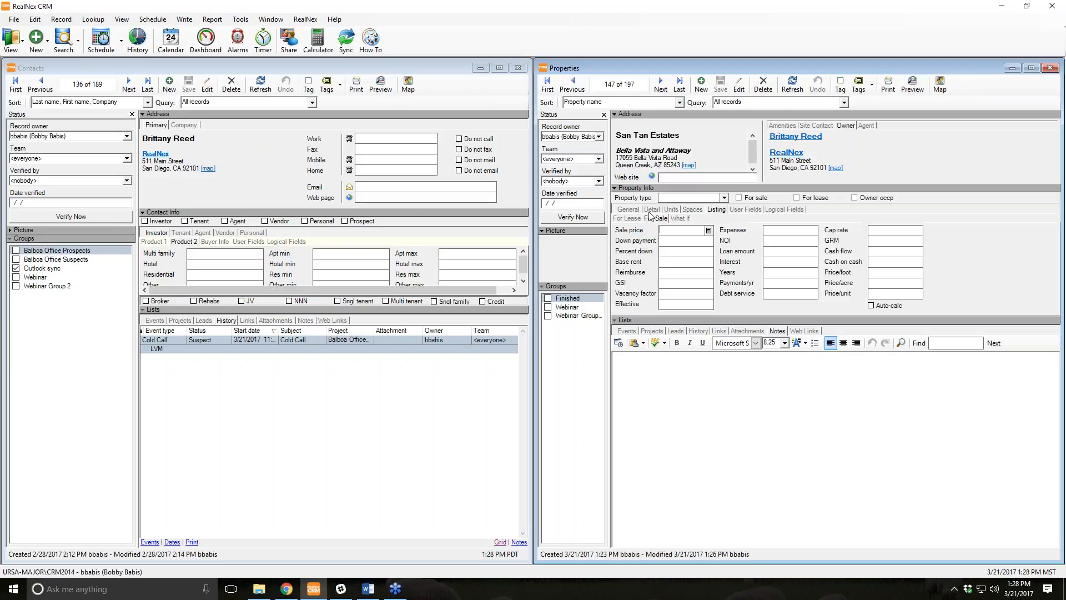
{"action": "left_click", "coordinate": [627, 218]}
{"action": "left_click", "coordinate": [664, 219]}
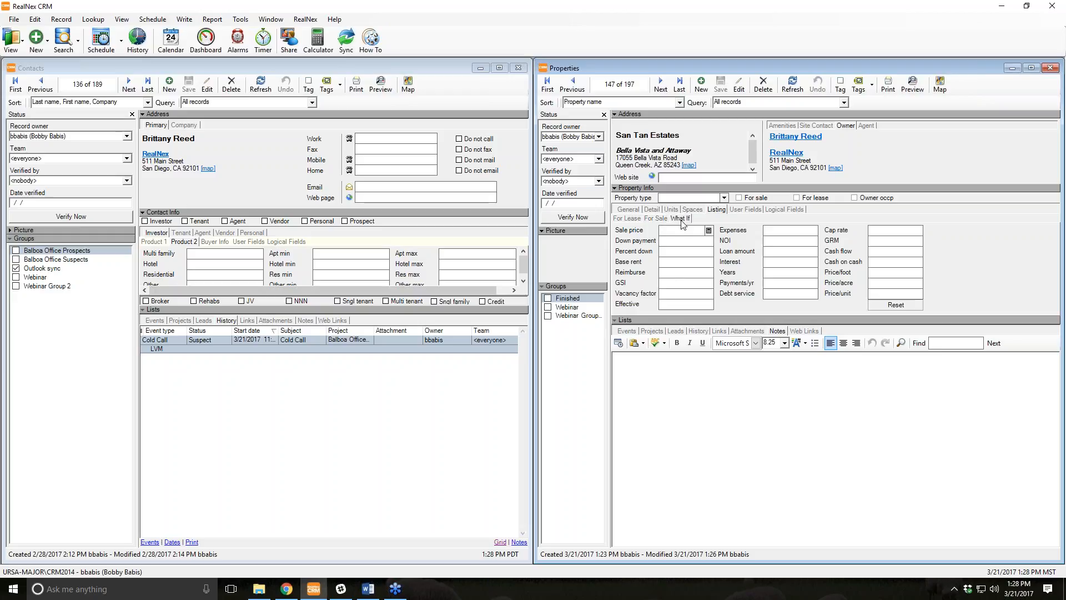
{"action": "left_click", "coordinate": [679, 219]}
{"action": "left_click", "coordinate": [750, 209]}
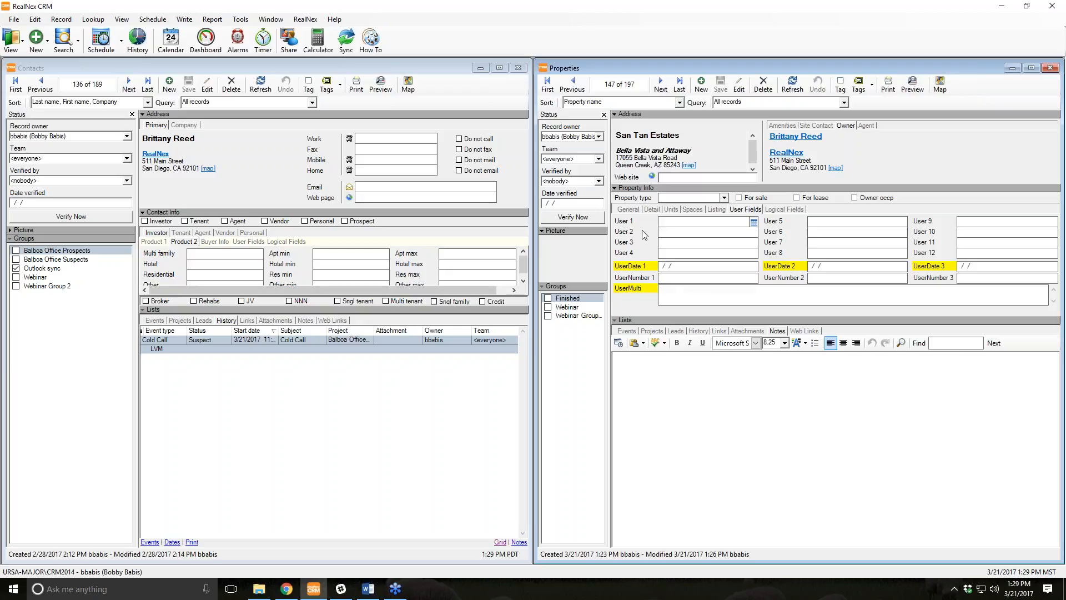
Recaption the User 1 property field as 'Whatever', then advance to property record 149 of 197.
{"action": "left_click", "coordinate": [628, 209]}
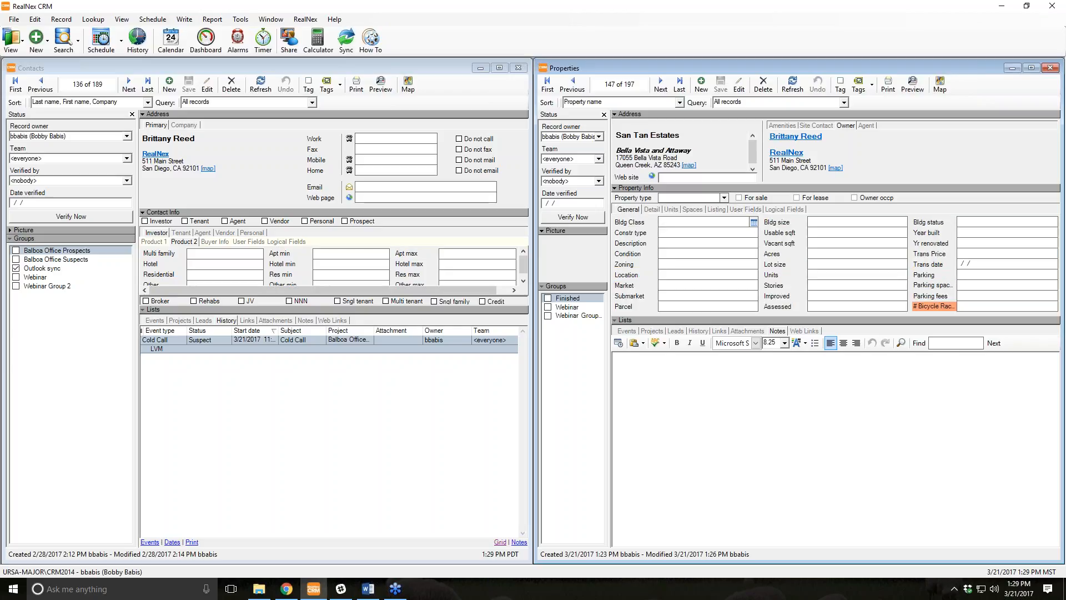
{"action": "left_click", "coordinate": [745, 209]}
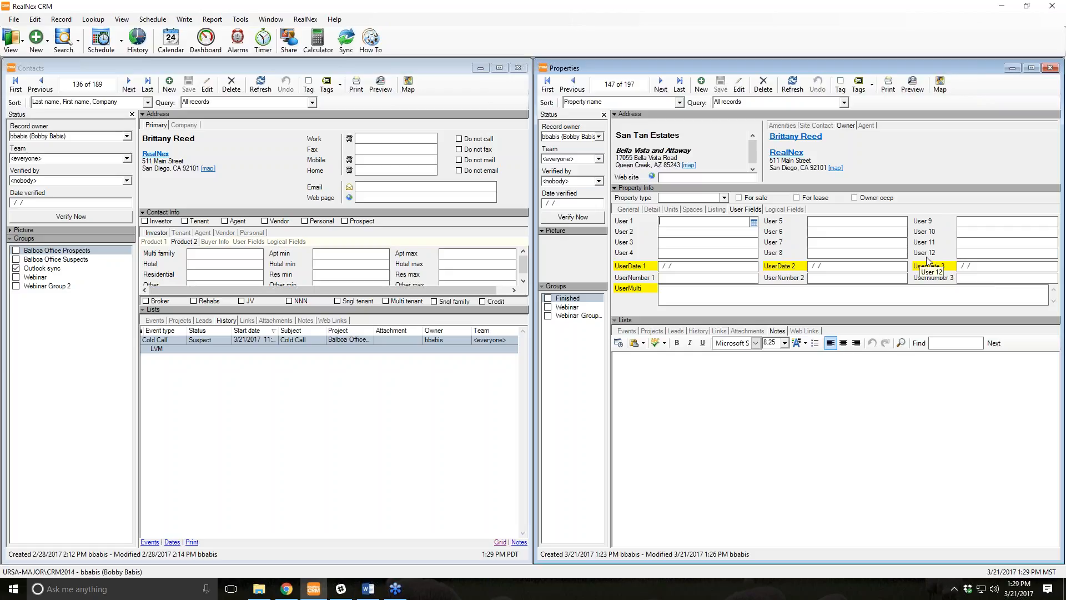
{"action": "right_click", "coordinate": [629, 226]}
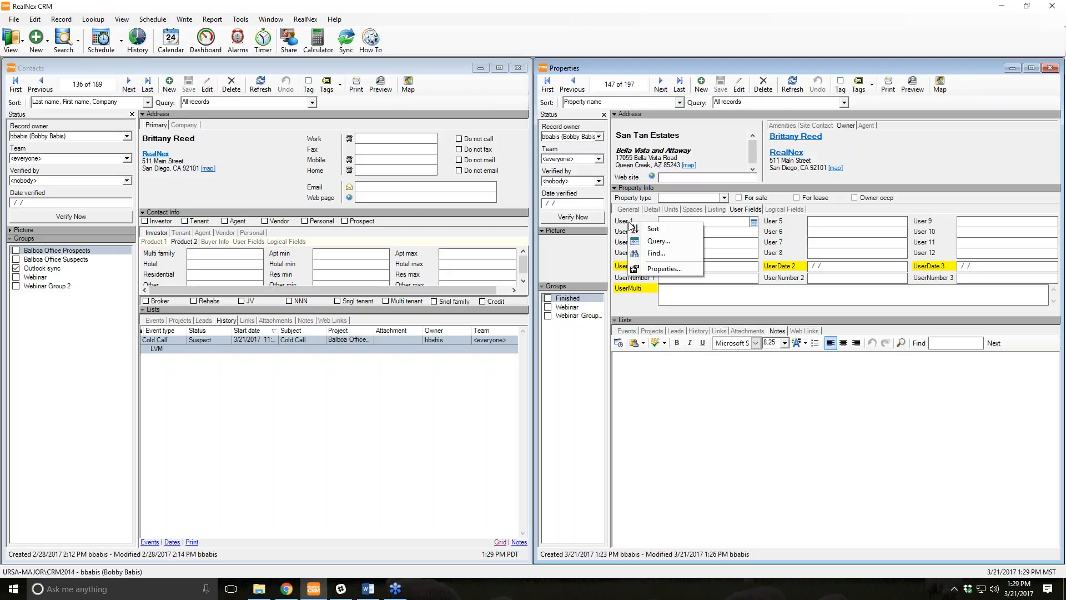
{"action": "left_click", "coordinate": [670, 272]}
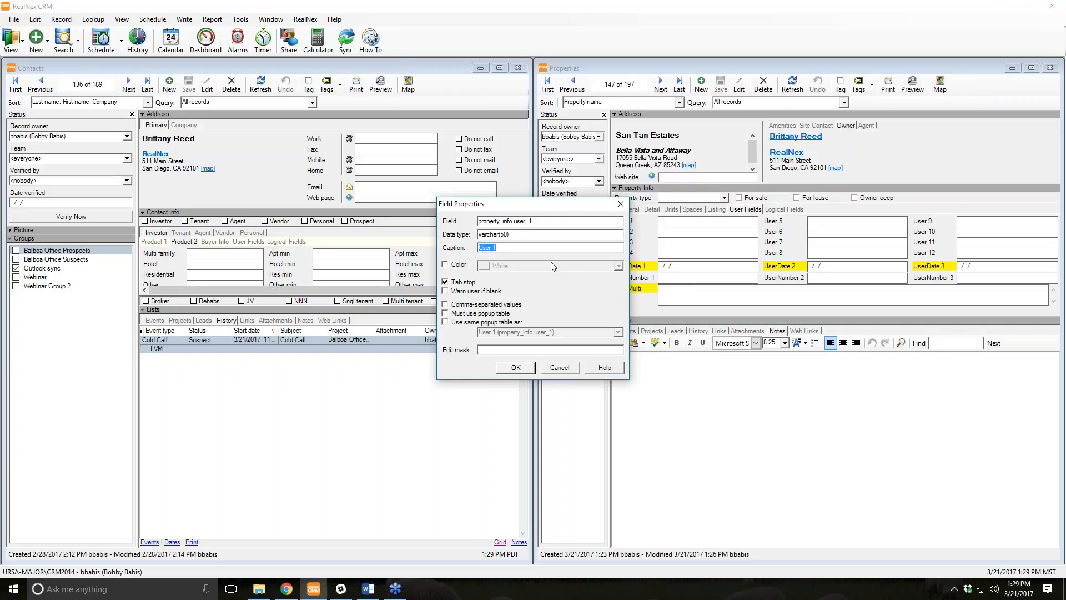
{"action": "type", "text": "Whatever"}
{"action": "key", "text": "Return"}
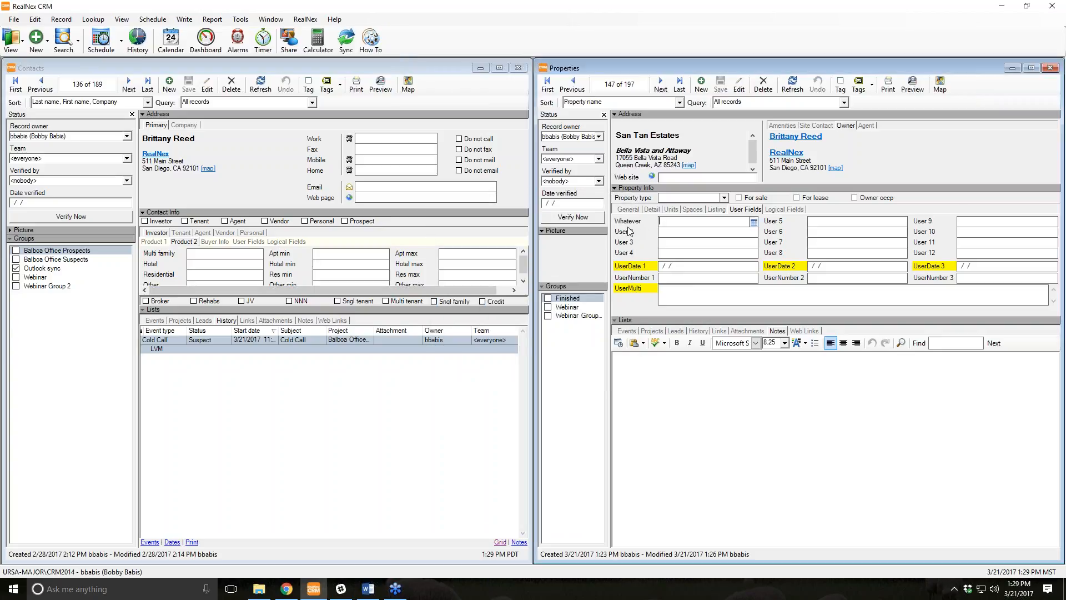
{"action": "left_click", "coordinate": [659, 85]}
{"action": "left_click", "coordinate": [659, 85]}
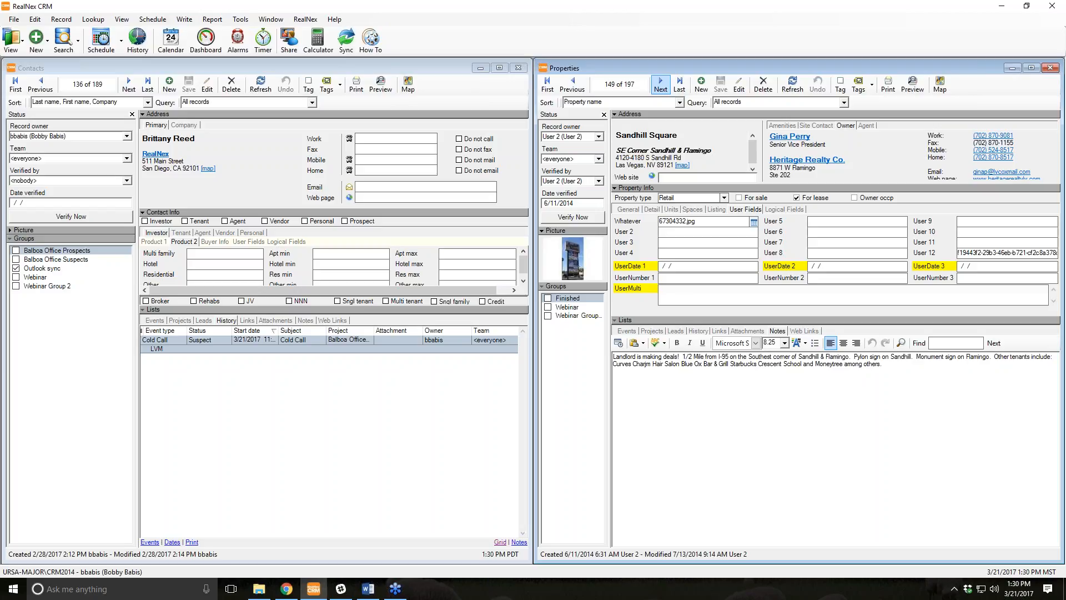
Check Sandhill Square's Whatever value (67304332.jpg), then view its General details showing Bldg size 48,650.
{"action": "left_click", "coordinate": [696, 225]}
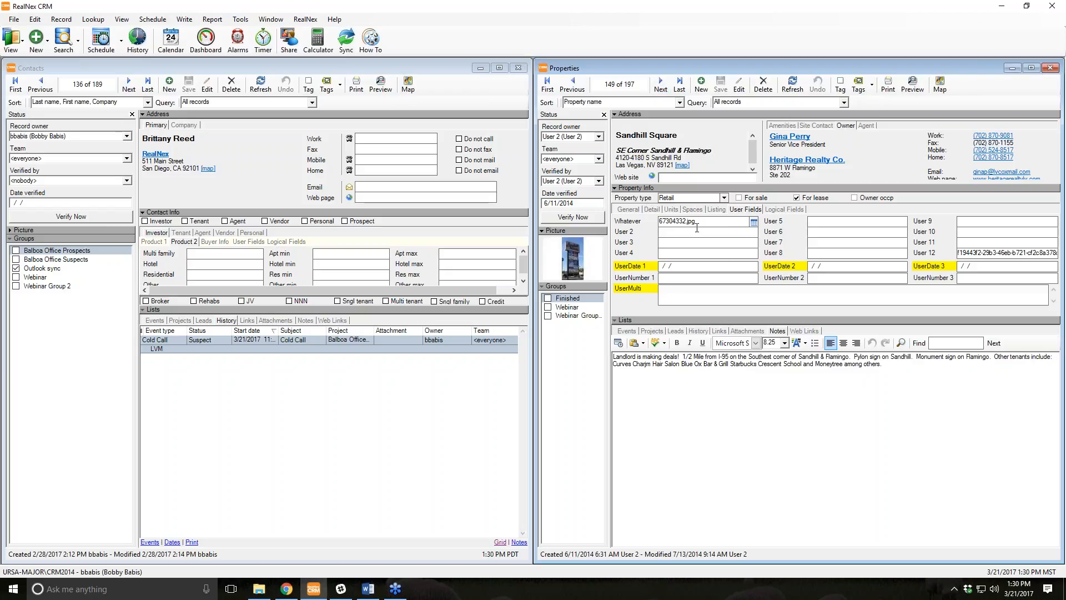
{"action": "left_click", "coordinate": [631, 210]}
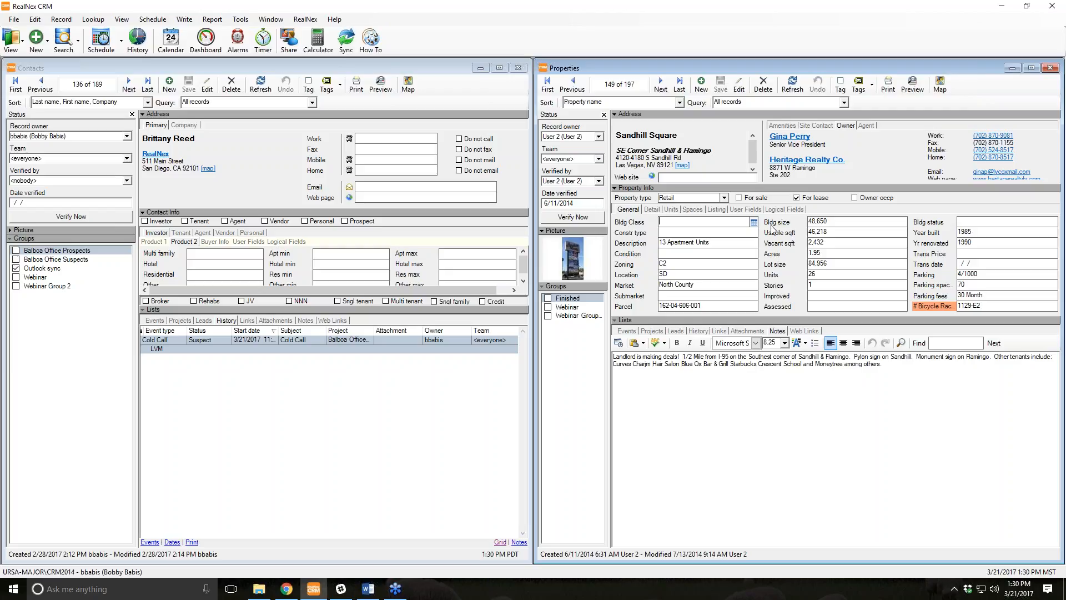
Rename the # Bicycle Racks field caption to 'Map Coordinates'.
{"action": "right_click", "coordinate": [934, 223]}
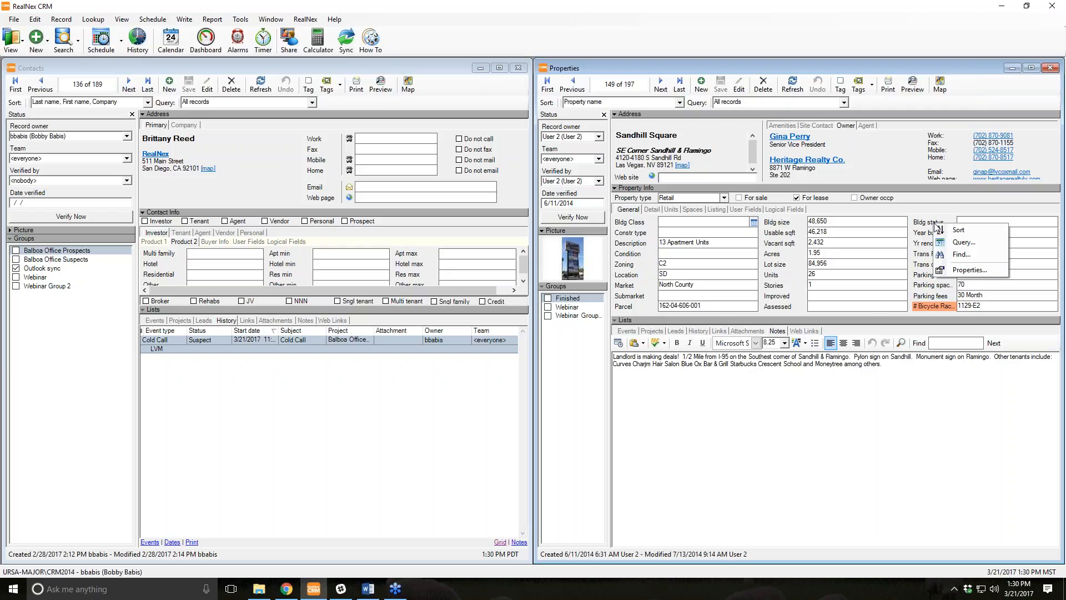
{"action": "left_click", "coordinate": [953, 270]}
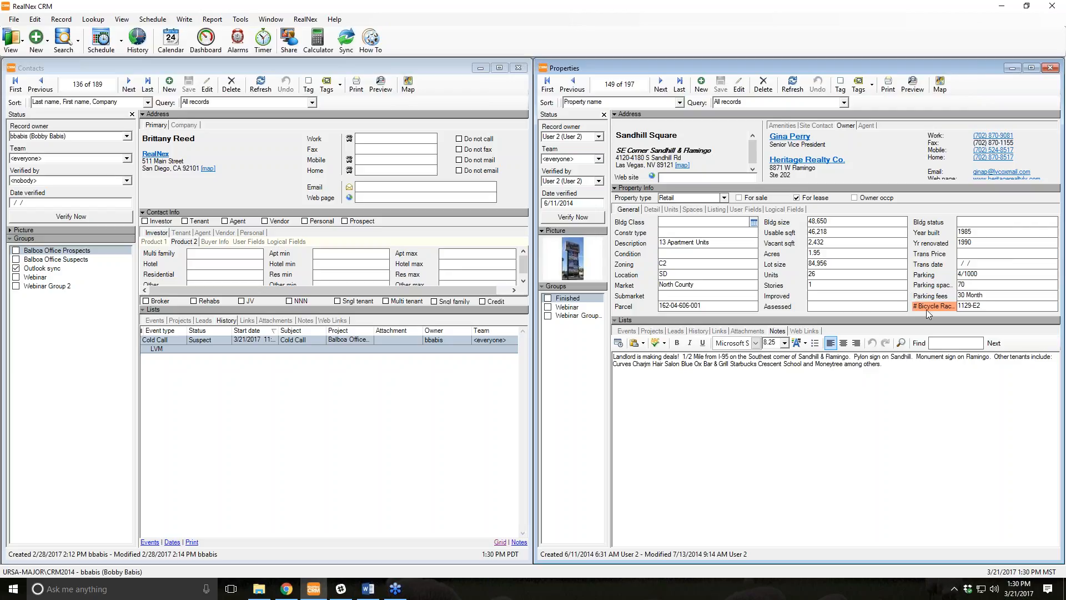
{"action": "left_click", "coordinate": [934, 308]}
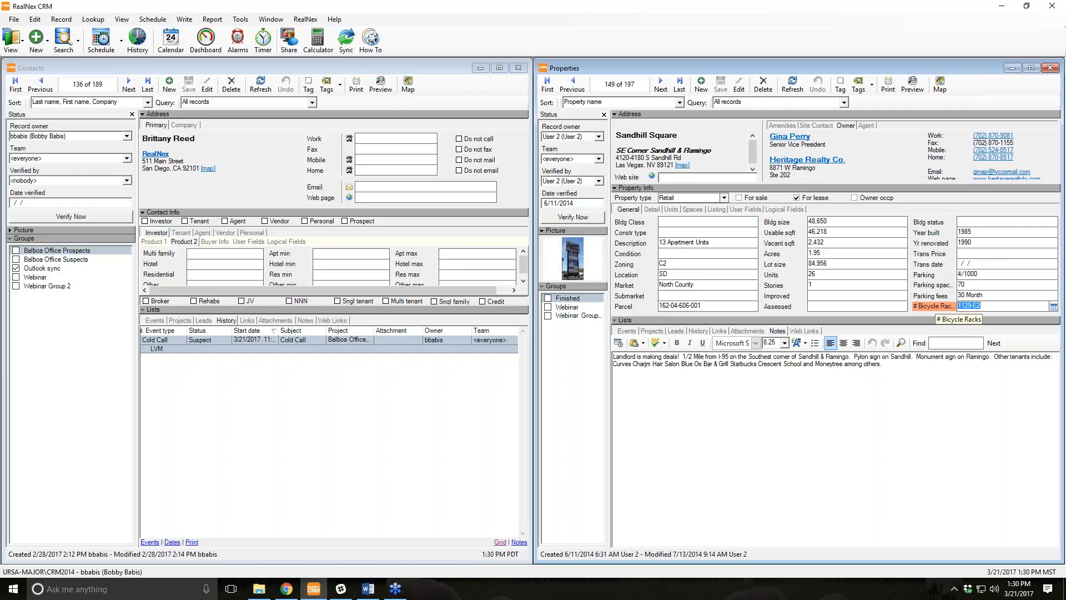
{"action": "right_click", "coordinate": [935, 306]}
{"action": "left_click", "coordinate": [961, 359]}
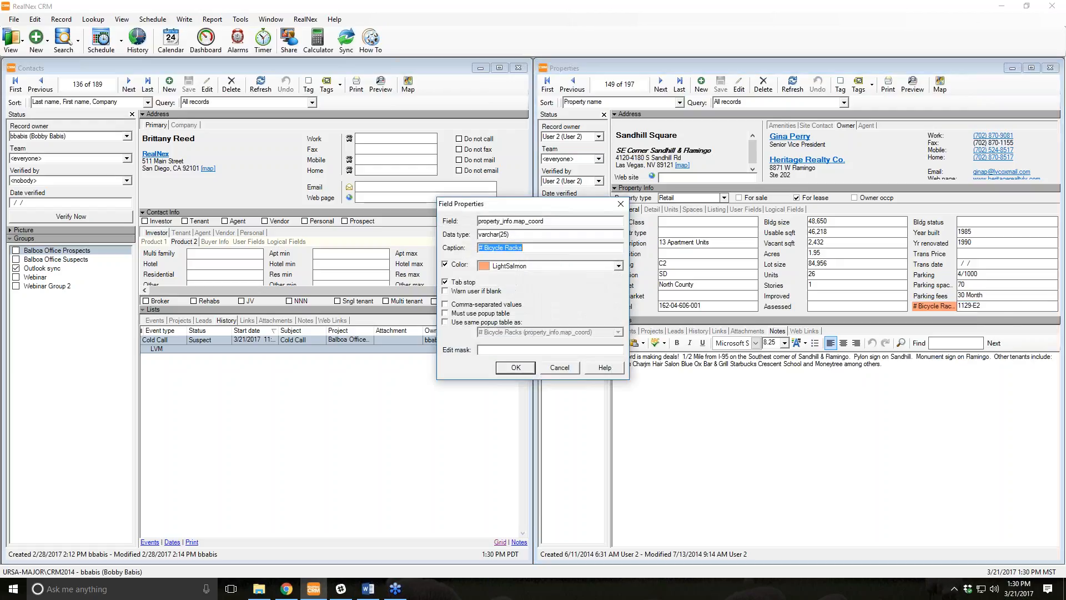
{"action": "type", "text": "Map Coordinates"}
{"action": "left_click", "coordinate": [516, 368]}
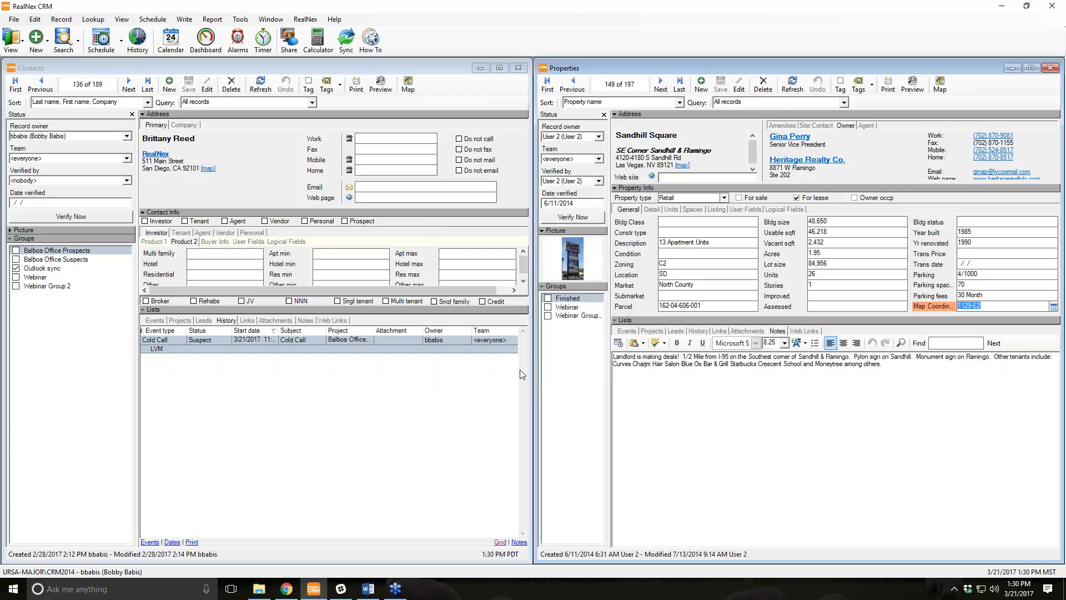
Review the Map Coordinates field's varchar(25) data type and close its properties.
{"action": "right_click", "coordinate": [918, 310]}
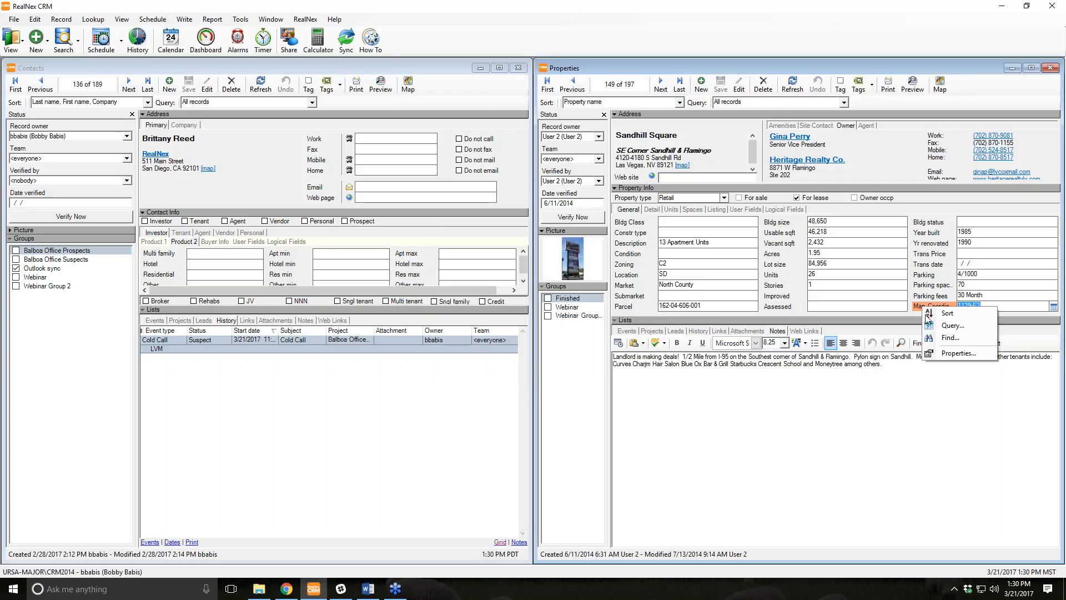
{"action": "left_click", "coordinate": [949, 353]}
{"action": "left_click_drag", "start_coordinate": [508, 234], "coordinate": [475, 233]}
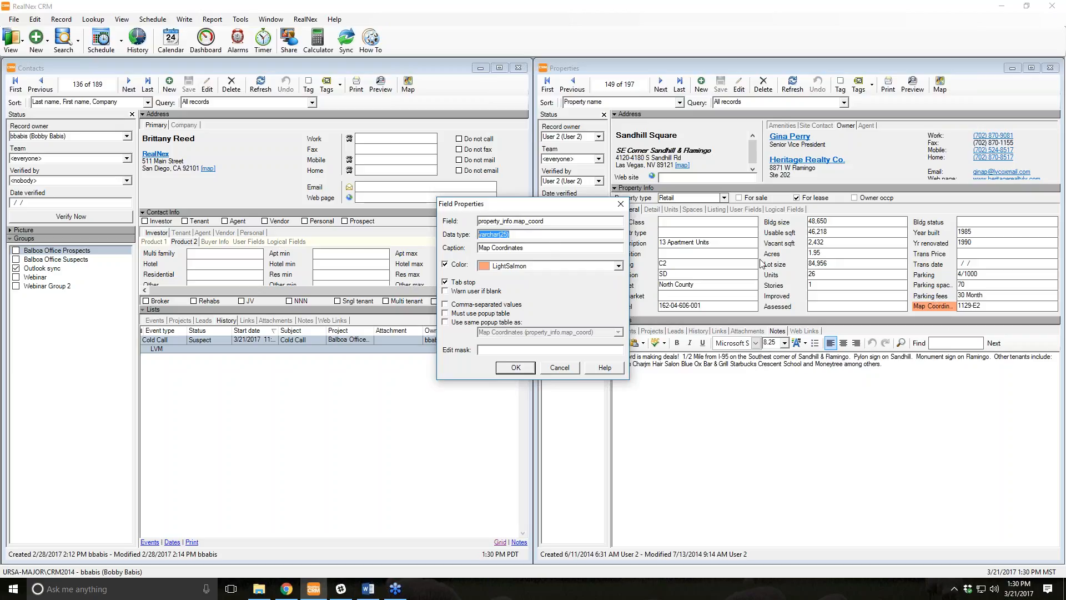
{"action": "left_click_drag", "start_coordinate": [508, 235], "coordinate": [500, 235]}
{"action": "left_click", "coordinate": [516, 237]}
{"action": "left_click", "coordinate": [516, 368]}
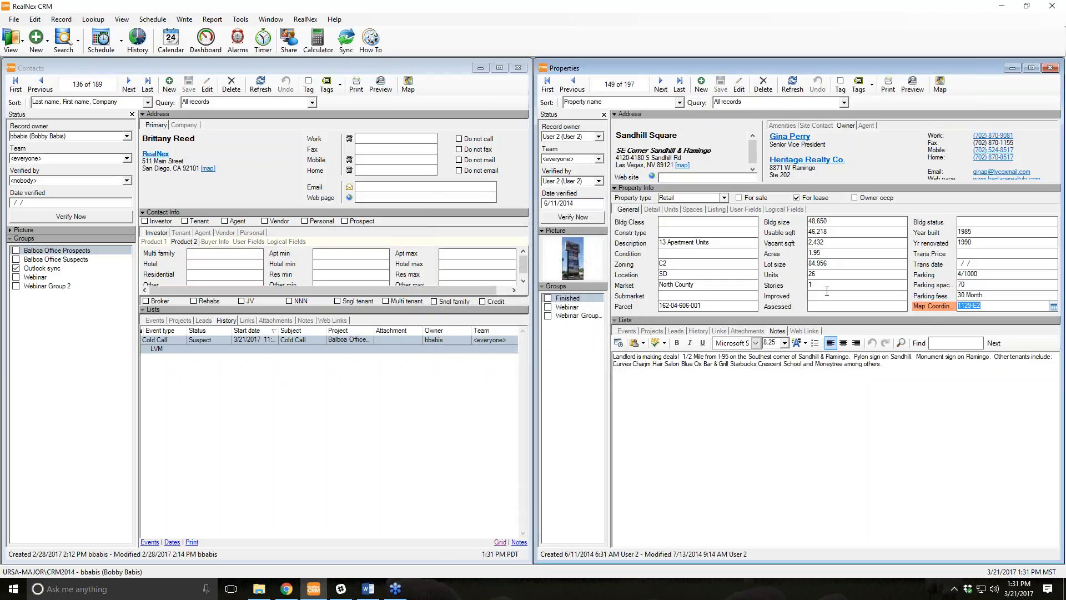
Inspect the Units and Acres field properties, closing both without changes.
{"action": "right_click", "coordinate": [774, 273]}
{"action": "left_click", "coordinate": [808, 318]}
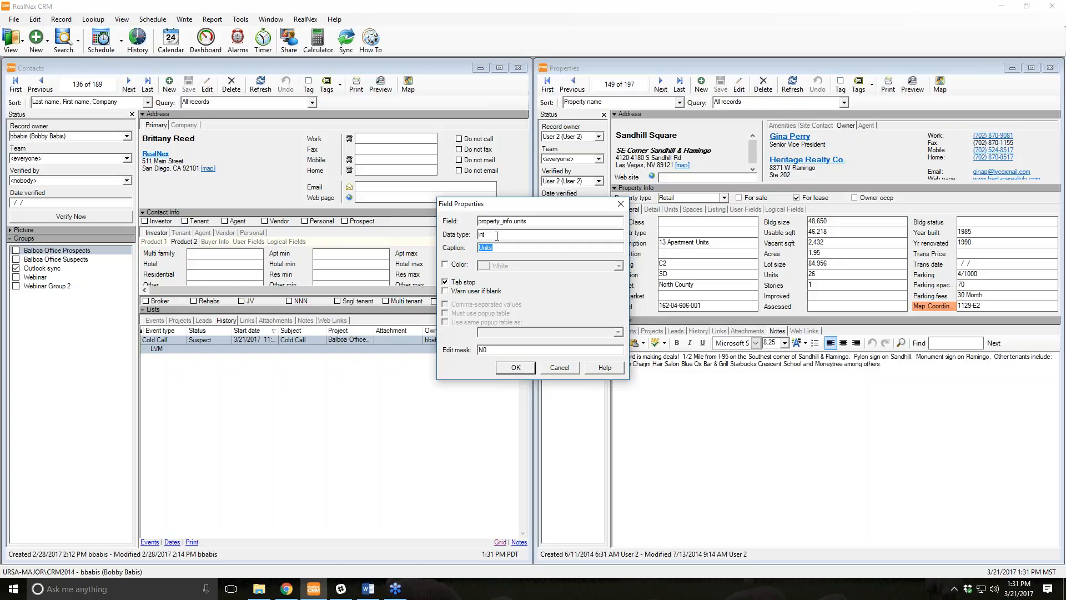
{"action": "left_click", "coordinate": [559, 367]}
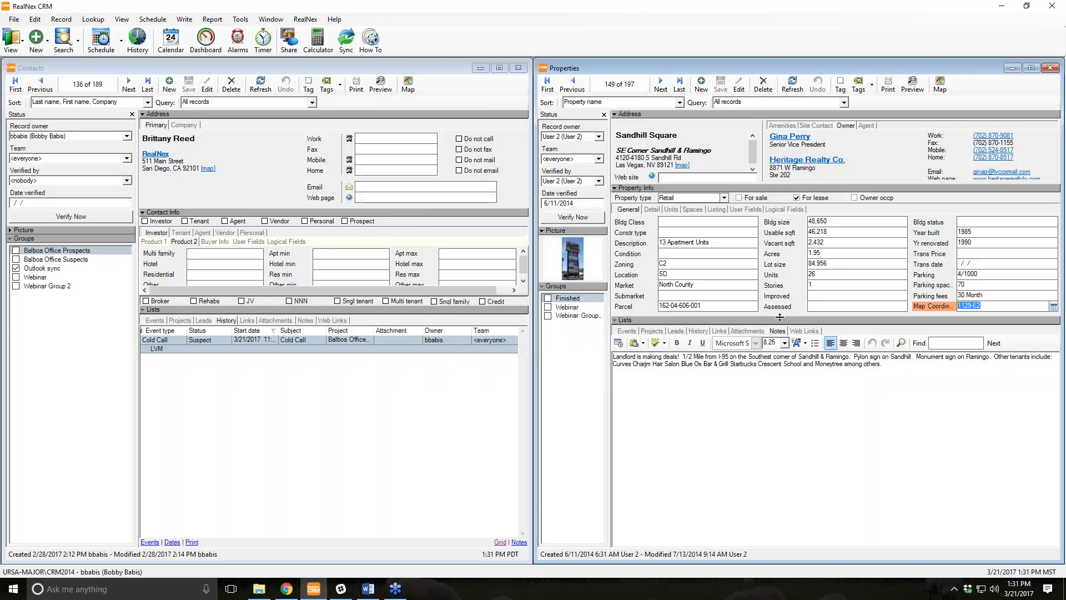
{"action": "right_click", "coordinate": [780, 255]}
{"action": "left_click", "coordinate": [816, 305]}
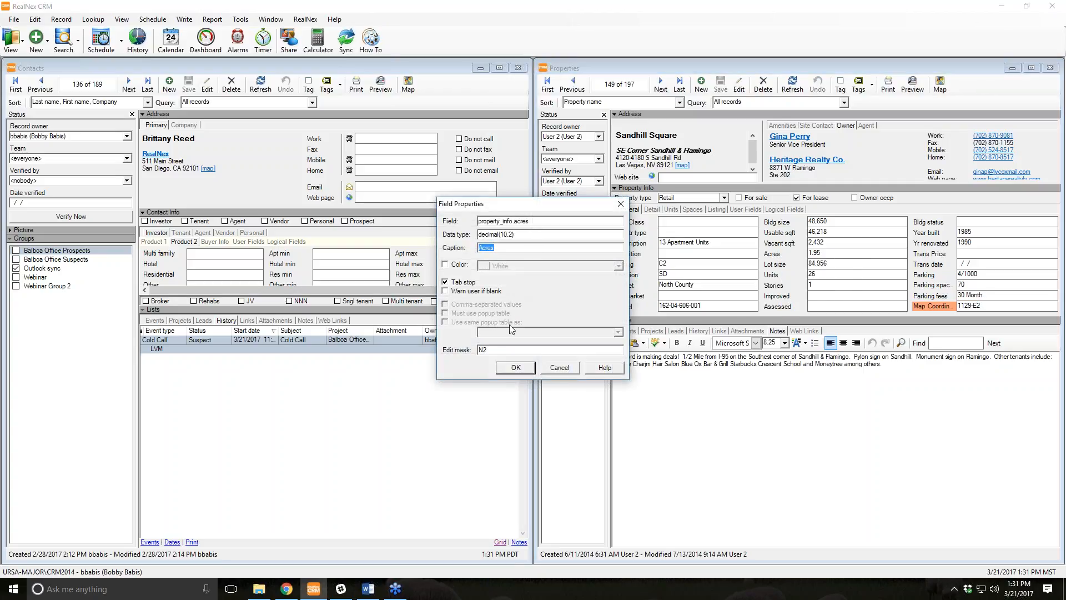
{"action": "left_click", "coordinate": [559, 367]}
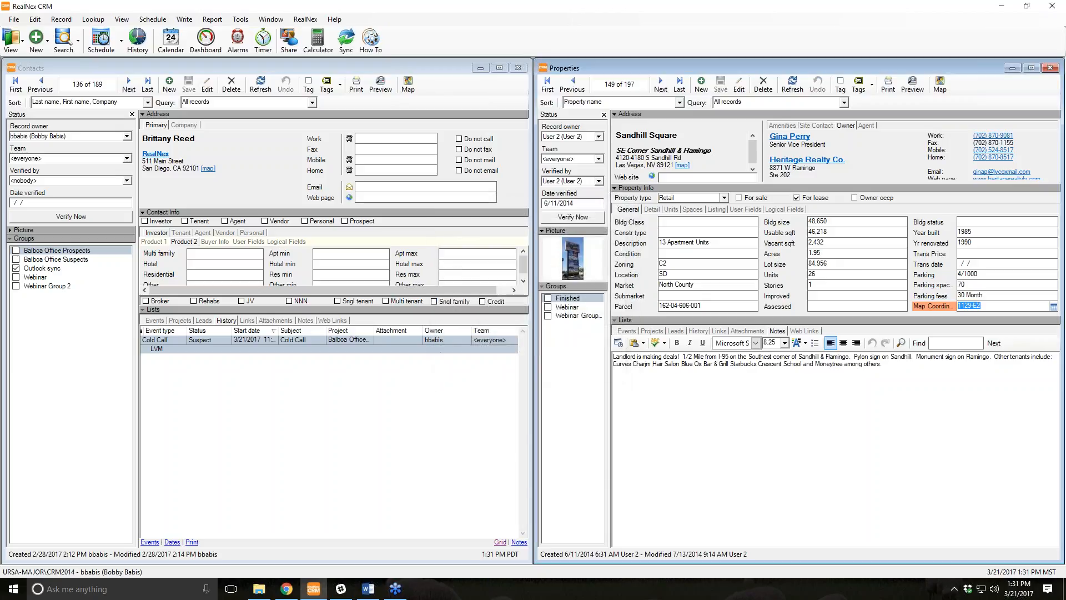
Set Sandhill Square's Trans date to 3/21/2017 from the calendar.
{"action": "left_click", "coordinate": [988, 262]}
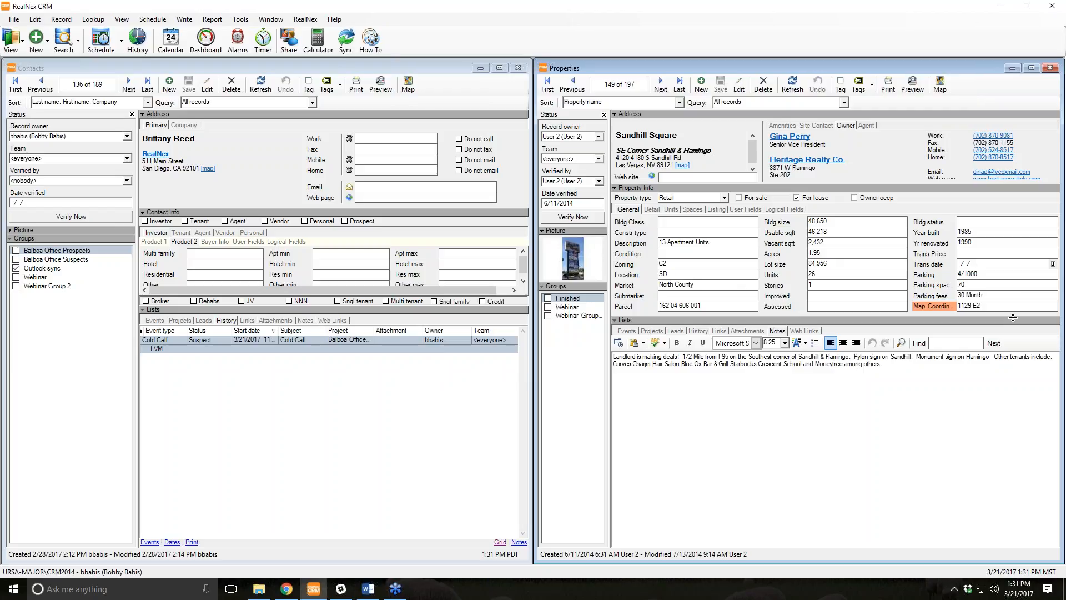
{"action": "key", "text": "alt+Down"}
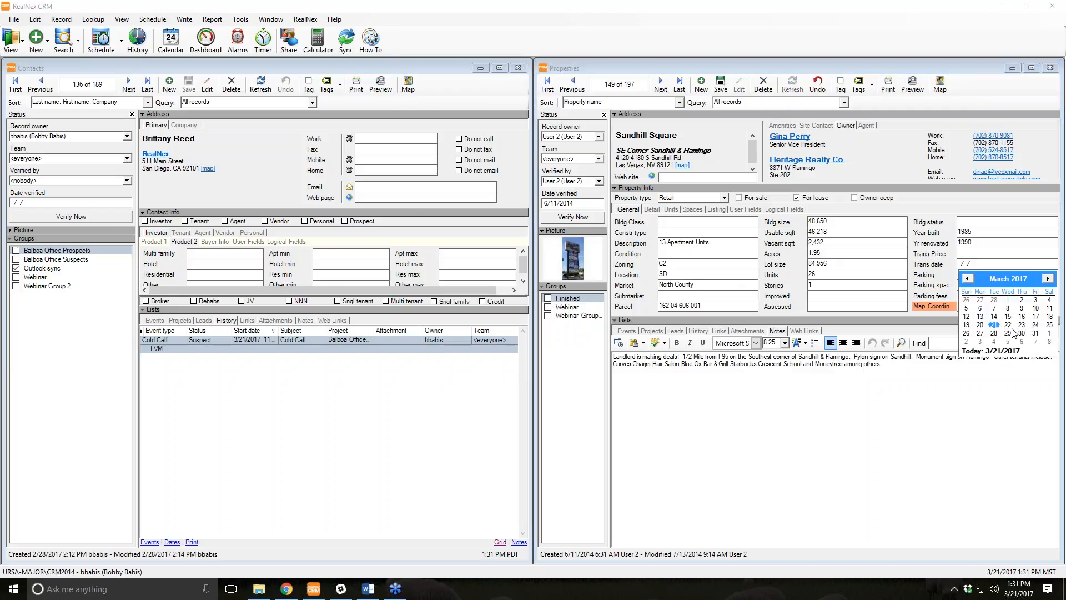
{"action": "left_click", "coordinate": [1030, 264]}
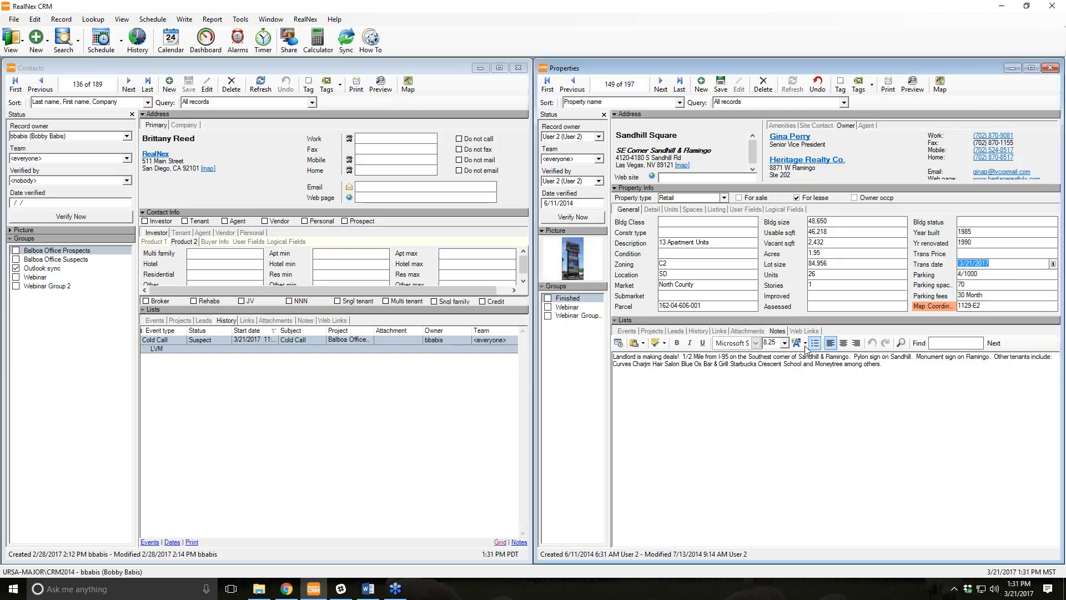
{"action": "left_click", "coordinate": [1012, 264]}
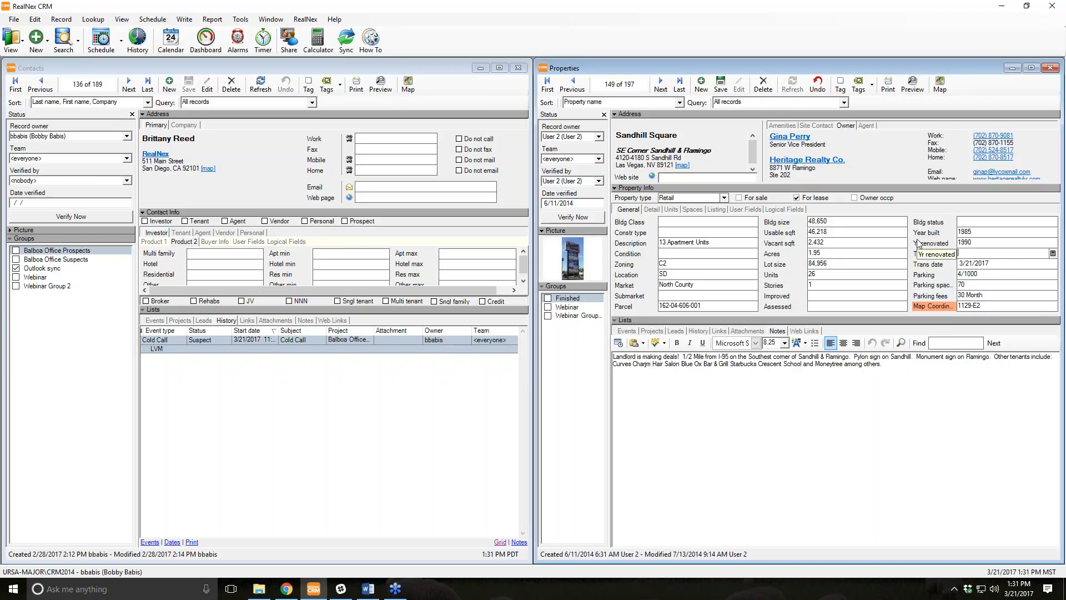
Inspect another general field's properties and data type length, then cancel unchanged.
{"action": "right_click", "coordinate": [640, 228]}
{"action": "left_click", "coordinate": [665, 273]}
{"action": "left_click_drag", "start_coordinate": [512, 235], "coordinate": [484, 237]}
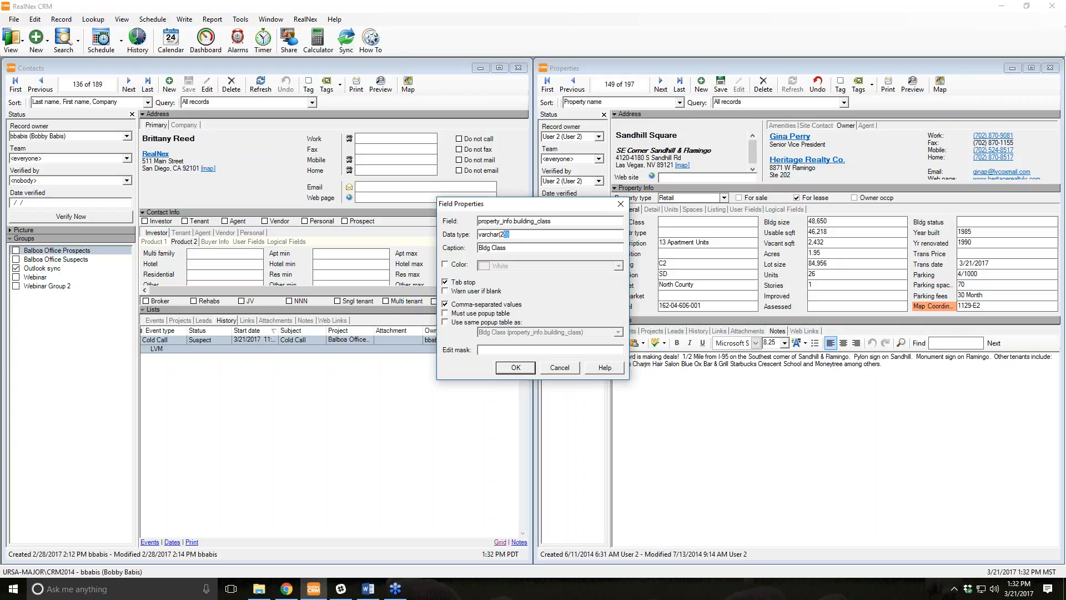
{"action": "left_click", "coordinate": [570, 365]}
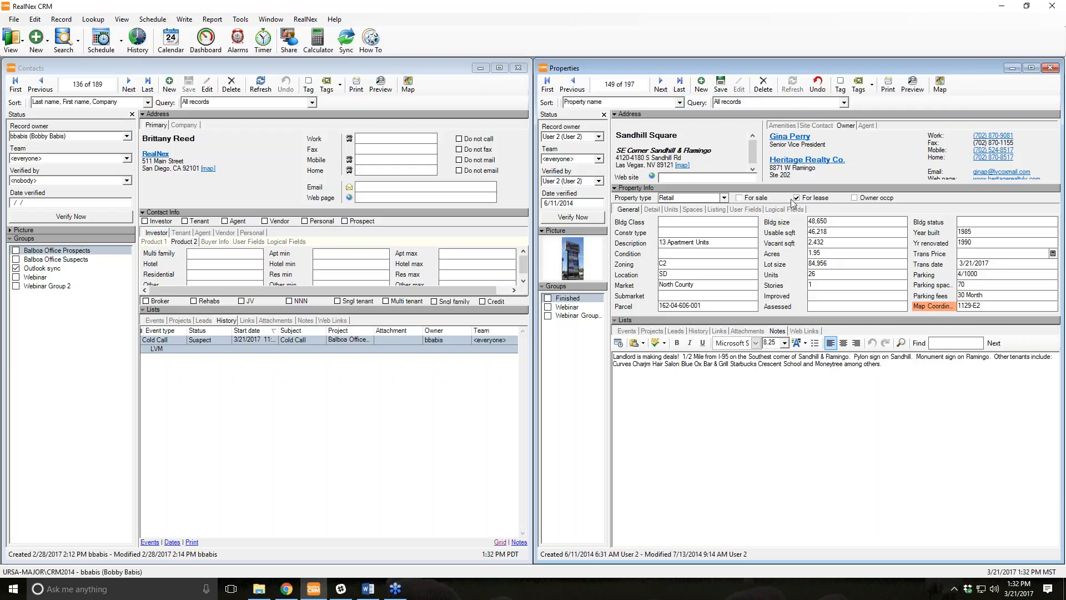
Open Sandhill Square's vacant Ste A13 space: 1,525 sq ft at $9.00/SqFt, NNN.
{"action": "left_click", "coordinate": [692, 209]}
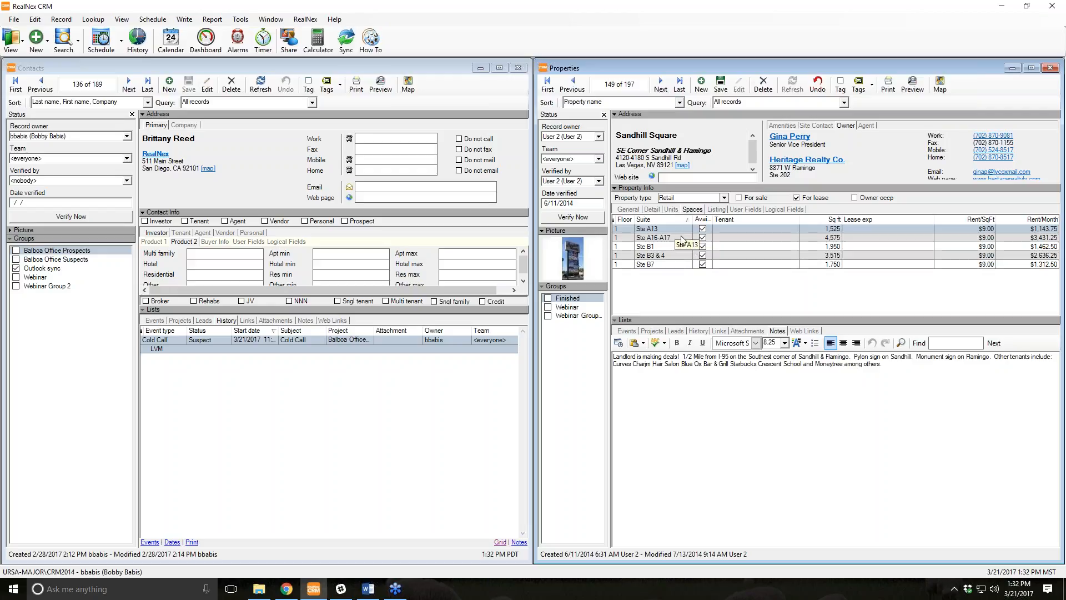
{"action": "double_click", "coordinate": [681, 229]}
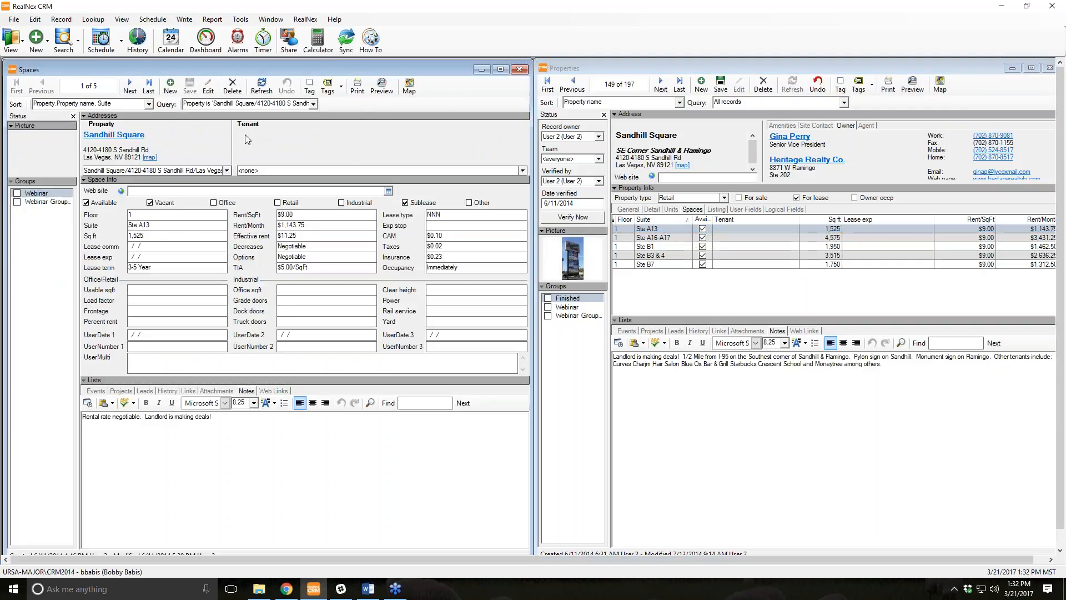
Assign a contact found by name search as Ste A13's tenant and save the space.
{"action": "left_click", "coordinate": [523, 170]}
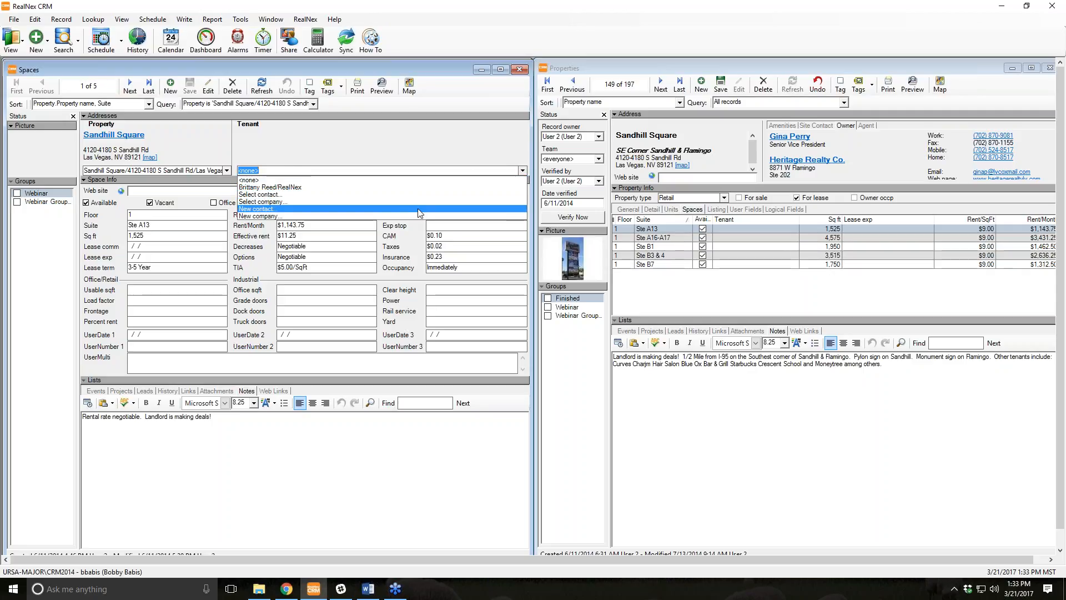
{"action": "left_click", "coordinate": [366, 194]}
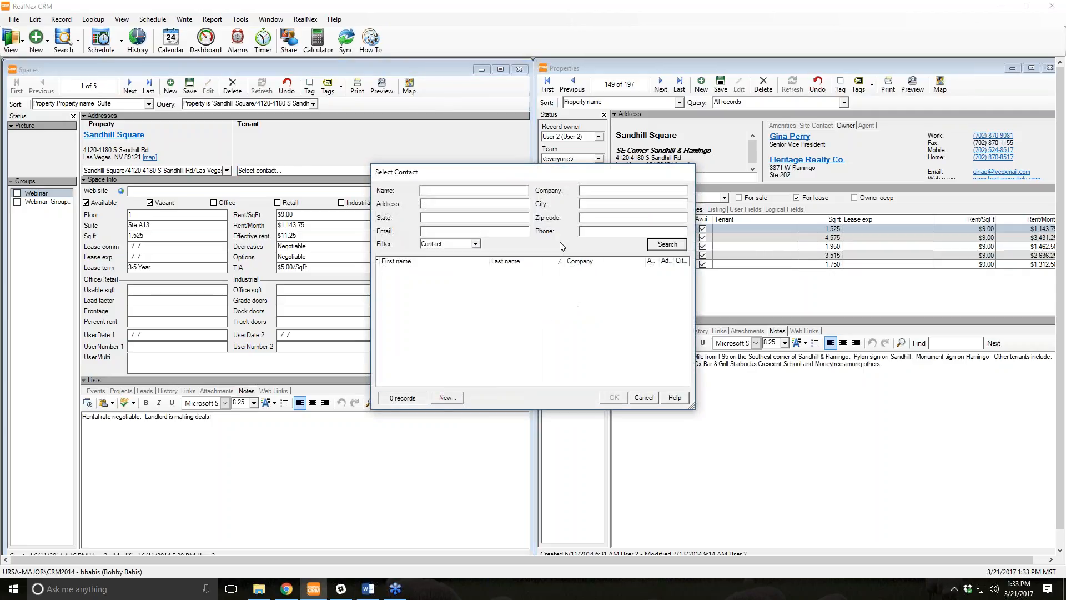
{"action": "type", "text": "Sarah"}
{"action": "key", "text": "Return"}
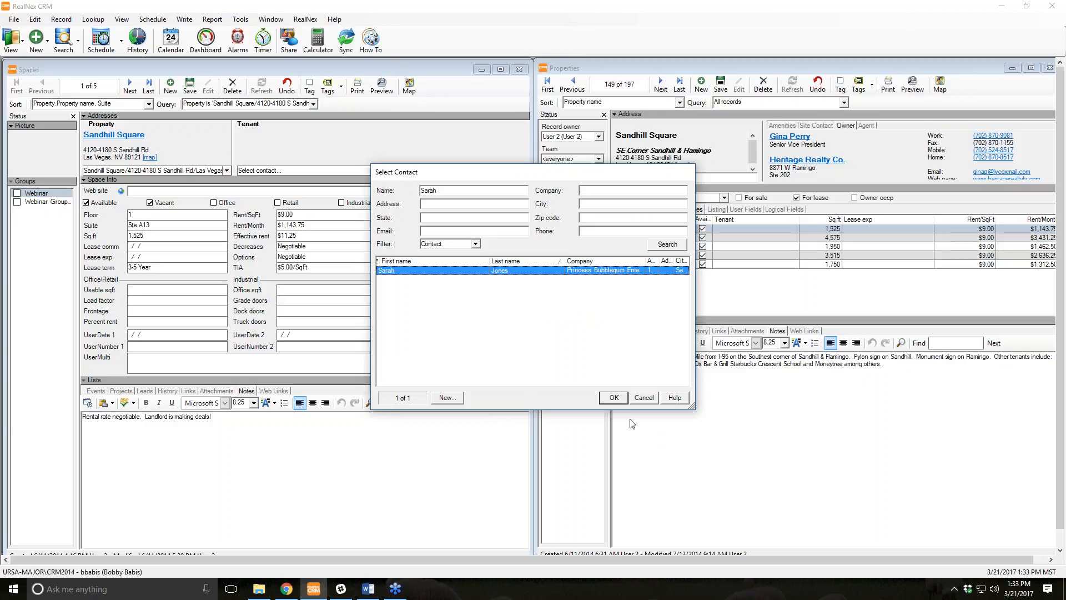
{"action": "left_click", "coordinate": [614, 398]}
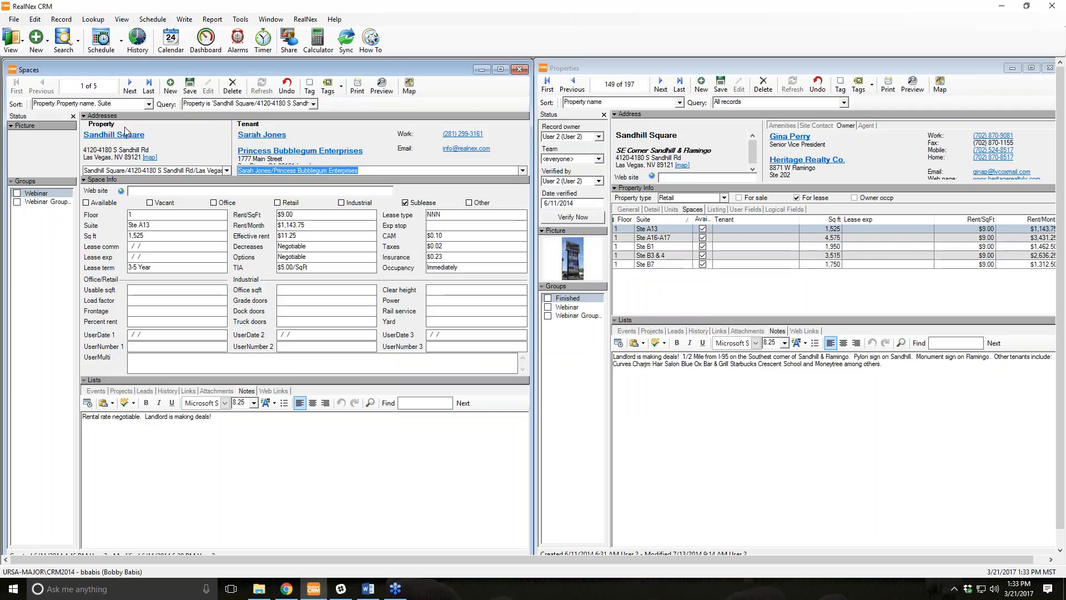
{"action": "left_click", "coordinate": [187, 86]}
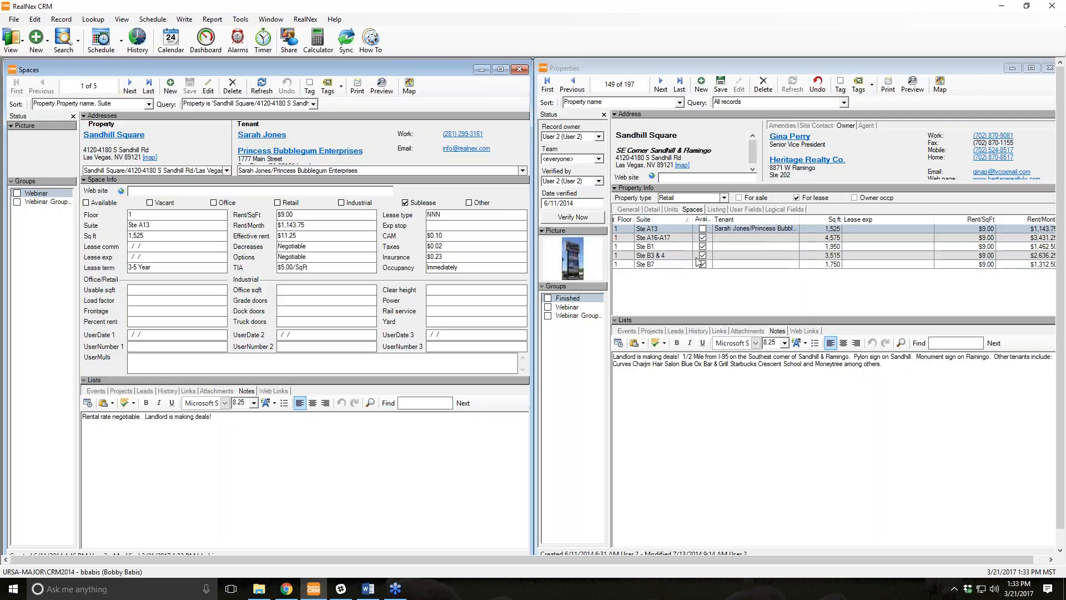
Page through the property records, restarting from the first once, until Genesee Park Apartments appears.
{"action": "left_click", "coordinate": [661, 84]}
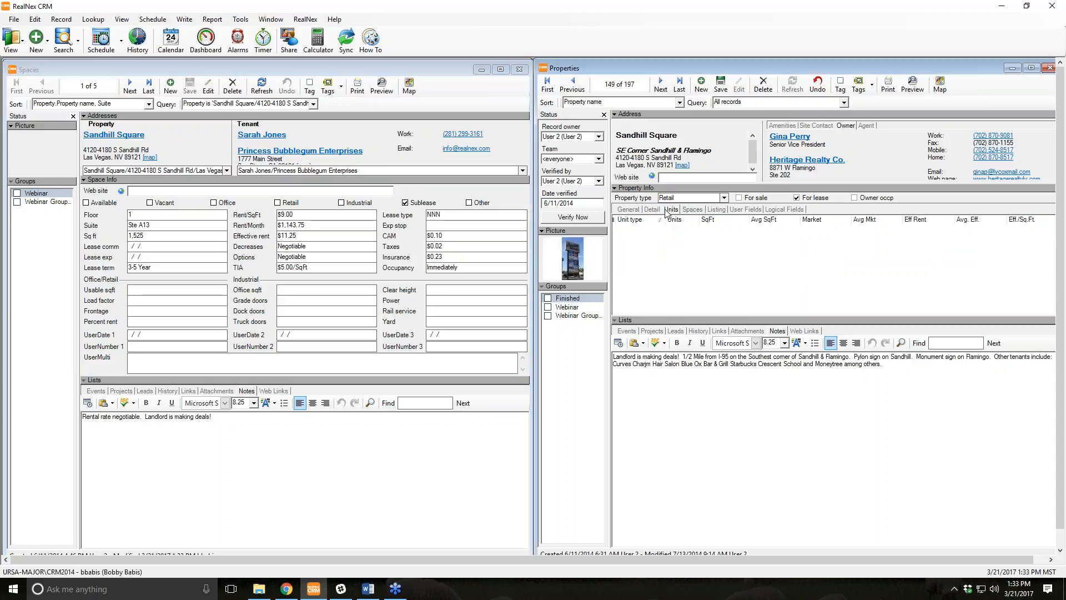
{"action": "left_click", "coordinate": [660, 84]}
{"action": "left_click", "coordinate": [661, 84]}
{"action": "left_click", "coordinate": [661, 85]}
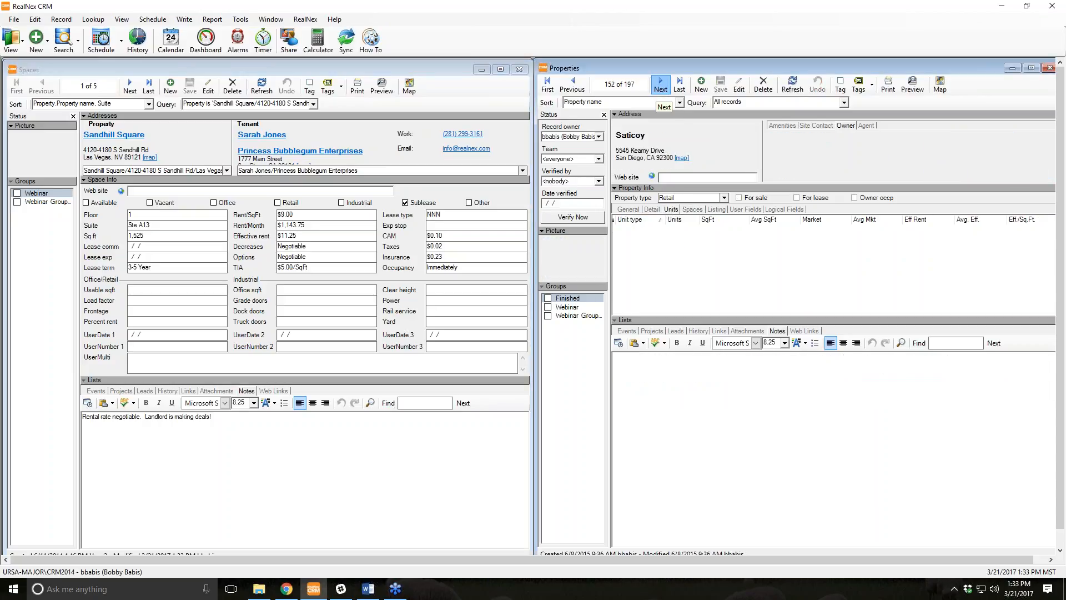
{"action": "left_click", "coordinate": [660, 85]}
{"action": "left_click", "coordinate": [661, 85]}
{"action": "left_click", "coordinate": [661, 84]}
{"action": "left_click", "coordinate": [661, 84]}
{"action": "left_click", "coordinate": [661, 84]}
{"action": "left_click", "coordinate": [661, 85]}
{"action": "left_click", "coordinate": [661, 84]}
{"action": "left_click", "coordinate": [661, 84]}
{"action": "left_click", "coordinate": [661, 84]}
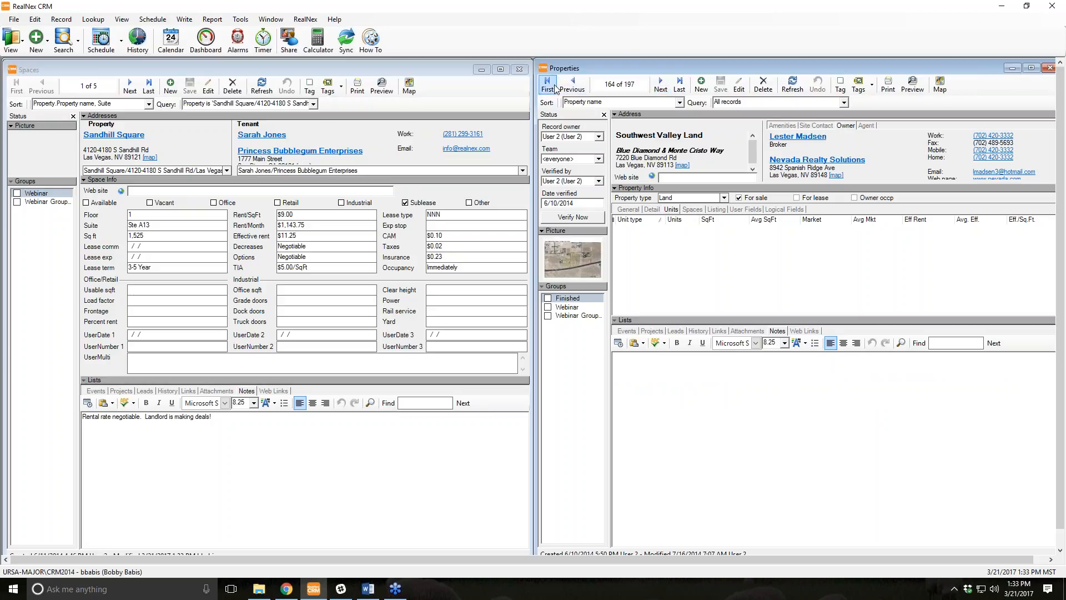
{"action": "left_click", "coordinate": [548, 84]}
{"action": "left_click", "coordinate": [659, 84]}
{"action": "left_click", "coordinate": [659, 85]}
{"action": "left_click", "coordinate": [659, 84]}
{"action": "left_click", "coordinate": [659, 85]}
{"action": "left_click", "coordinate": [659, 84]}
{"action": "left_click", "coordinate": [659, 84]}
{"action": "left_click", "coordinate": [659, 84]}
{"action": "left_click", "coordinate": [659, 85]}
{"action": "left_click", "coordinate": [659, 85]}
{"action": "left_click", "coordinate": [659, 84]}
{"action": "left_click", "coordinate": [659, 85]}
{"action": "left_click", "coordinate": [659, 84]}
{"action": "left_click", "coordinate": [659, 85]}
{"action": "left_click", "coordinate": [659, 85]}
{"action": "left_click", "coordinate": [659, 85]}
{"action": "left_click", "coordinate": [659, 85]}
{"action": "left_click", "coordinate": [659, 84]}
{"action": "left_click", "coordinate": [659, 84]}
{"action": "left_click", "coordinate": [659, 84]}
{"action": "left_click", "coordinate": [659, 84]}
{"action": "left_click", "coordinate": [659, 84]}
{"action": "left_click", "coordinate": [658, 86]}
{"action": "left_click", "coordinate": [658, 86]}
{"action": "left_click", "coordinate": [659, 86]}
{"action": "left_click", "coordinate": [658, 86]}
{"action": "left_click", "coordinate": [659, 86]}
{"action": "left_click", "coordinate": [658, 86]}
{"action": "left_click", "coordinate": [658, 86]}
{"action": "left_click", "coordinate": [659, 86]}
{"action": "left_click", "coordinate": [658, 86]}
{"action": "left_click", "coordinate": [659, 86]}
{"action": "left_click", "coordinate": [659, 86]}
{"action": "left_click", "coordinate": [658, 86]}
{"action": "left_click", "coordinate": [658, 86]}
{"action": "left_click", "coordinate": [658, 86]}
{"action": "left_click", "coordinate": [658, 86]}
{"action": "left_click", "coordinate": [659, 87]}
{"action": "left_click", "coordinate": [660, 84]}
{"action": "left_click", "coordinate": [660, 84]}
{"action": "left_click", "coordinate": [660, 84]}
{"action": "left_click", "coordinate": [660, 84]}
{"action": "left_click", "coordinate": [660, 84]}
{"action": "left_click", "coordinate": [660, 84]}
{"action": "left_click", "coordinate": [660, 85]}
{"action": "left_click", "coordinate": [660, 85]}
{"action": "left_click", "coordinate": [660, 85]}
{"action": "left_click", "coordinate": [573, 85]}
{"action": "left_click", "coordinate": [572, 85]}
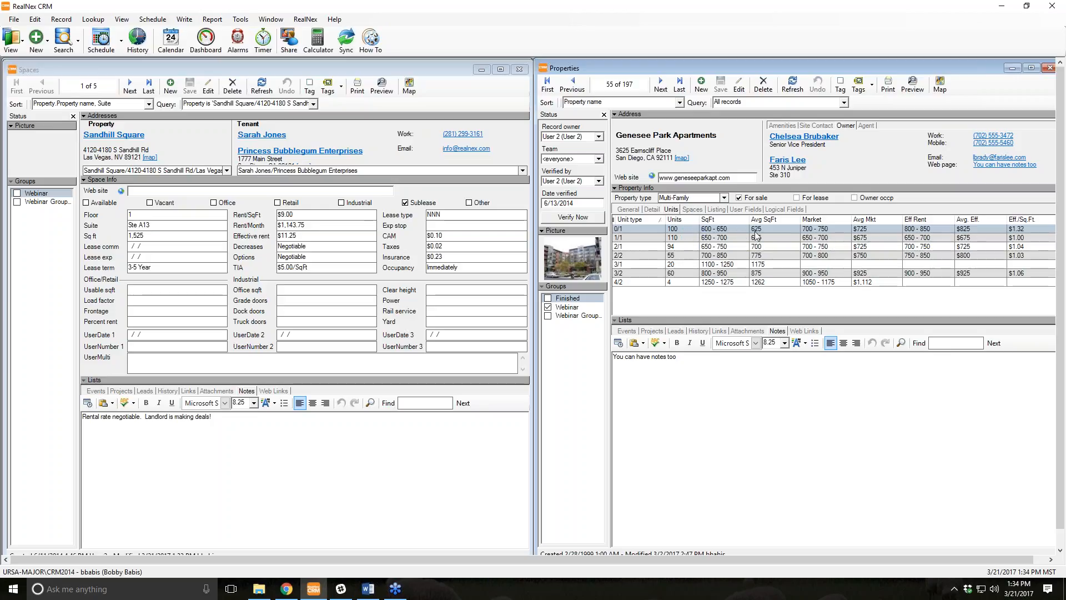
Add a Genesee Park unit-mix row: 5 units, type 5/5, floor plan El Gigante.
{"action": "double_click", "coordinate": [718, 231]}
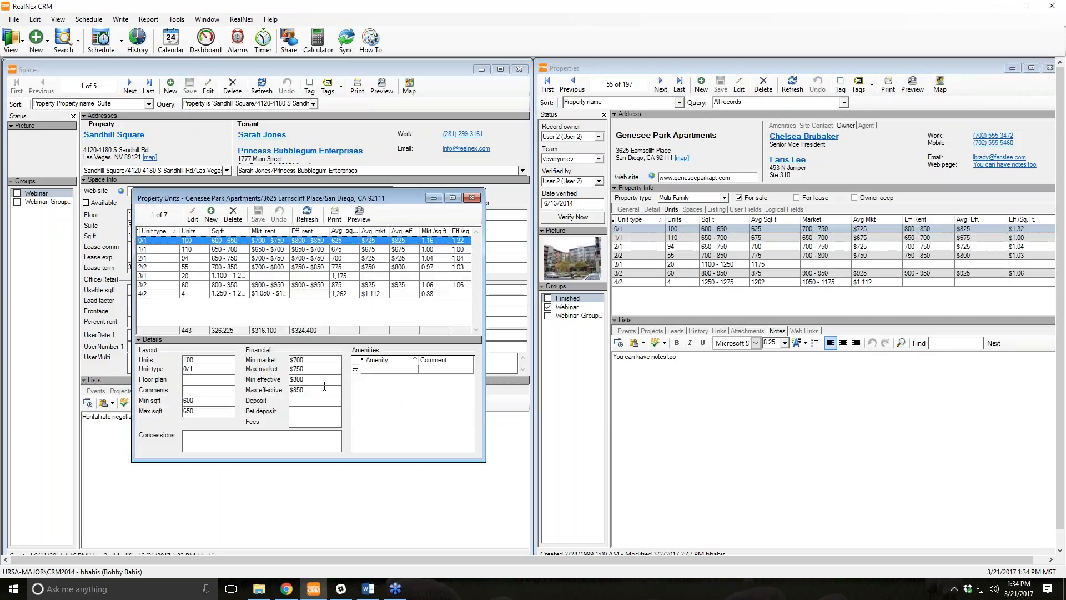
{"action": "left_click", "coordinate": [215, 219]}
{"action": "left_click", "coordinate": [209, 359]}
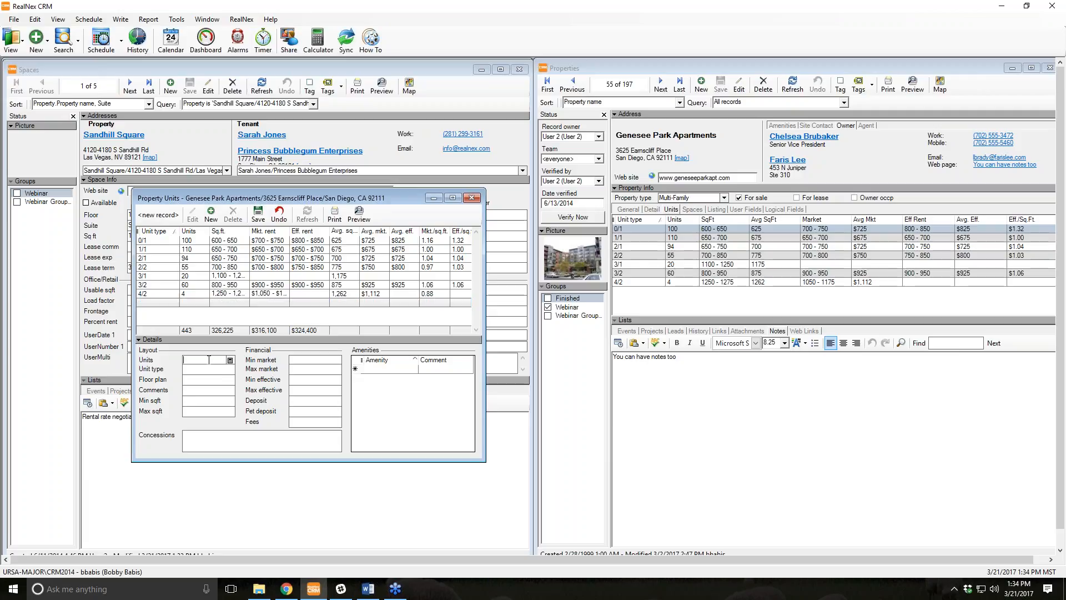
{"action": "key", "text": "Return"}
{"action": "key", "text": "Return"}
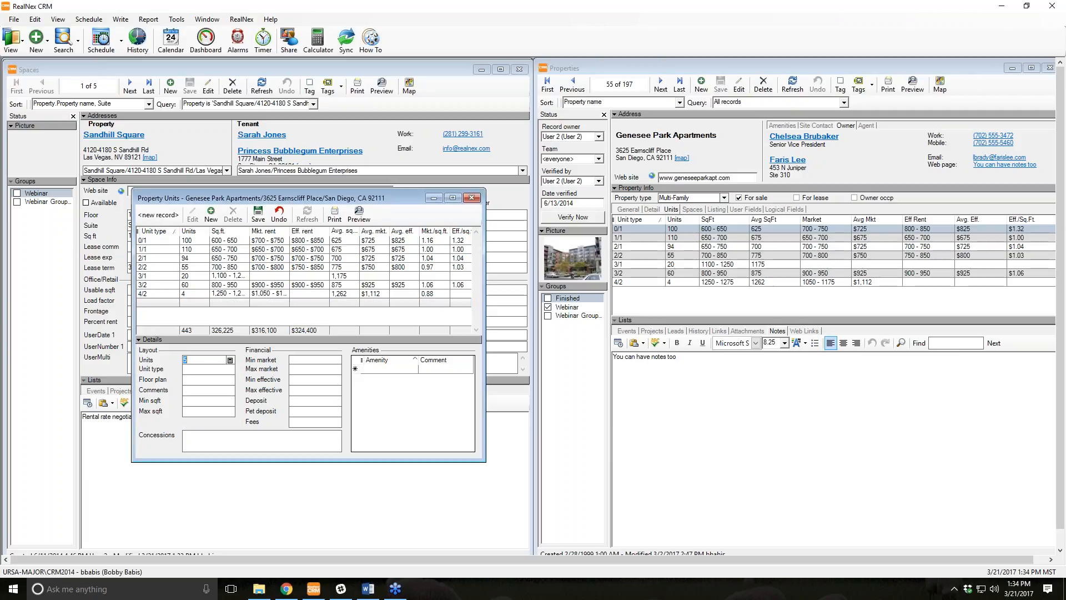
{"action": "key", "text": "Tab"}
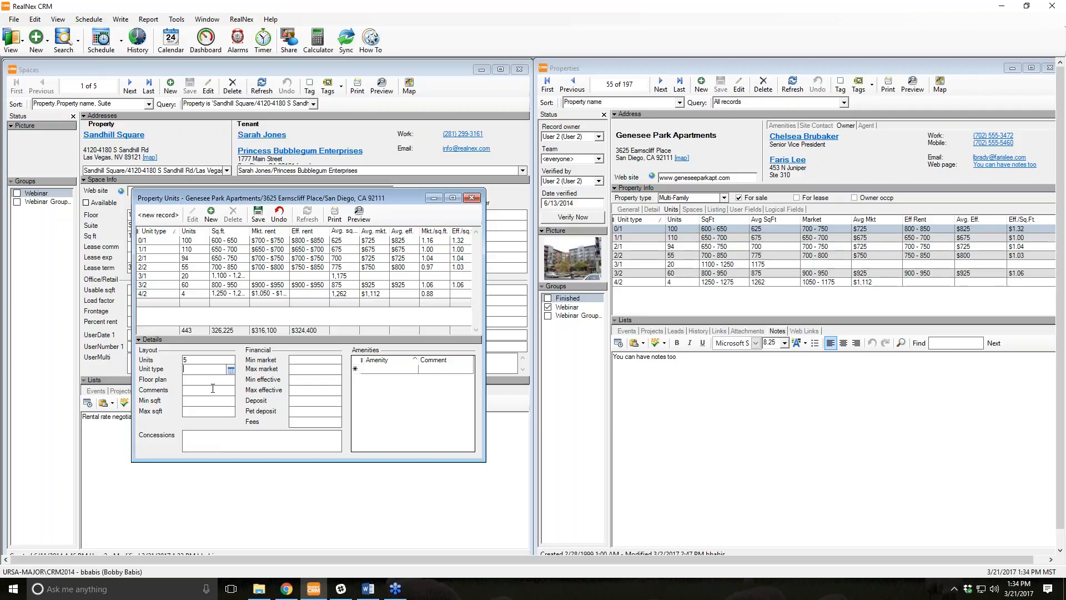
{"action": "key", "text": "Tab"}
{"action": "type", "text": "The Gino"}
{"action": "key", "text": "BackSpace"}
{"action": "key", "text": "BackSpace"}
{"action": "key", "text": "BackSpace"}
{"action": "key", "text": "BackSpace"}
{"action": "type", "text": "Giga"}
Give the row 7,700–8,500 sq ft, save it, and close the unit mix editor.
{"action": "left_click", "coordinate": [219, 391]}
{"action": "key", "text": "Tab"}
{"action": "type", "text": "7,700"}
{"action": "key", "text": "Tab"}
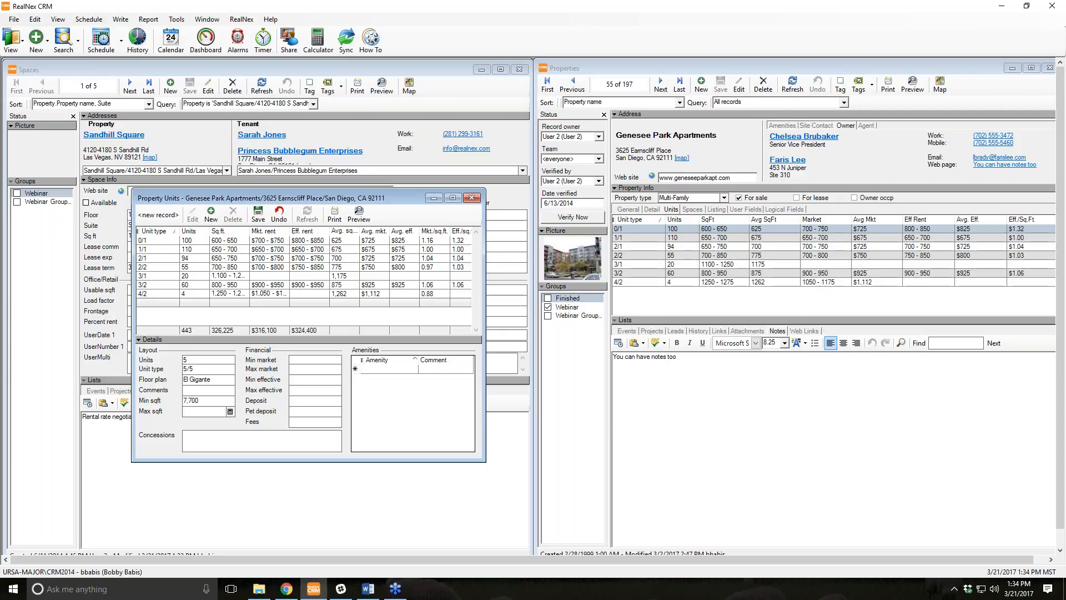
{"action": "type", "text": "8500"}
{"action": "key", "text": "Tab"}
{"action": "left_click", "coordinate": [259, 217]}
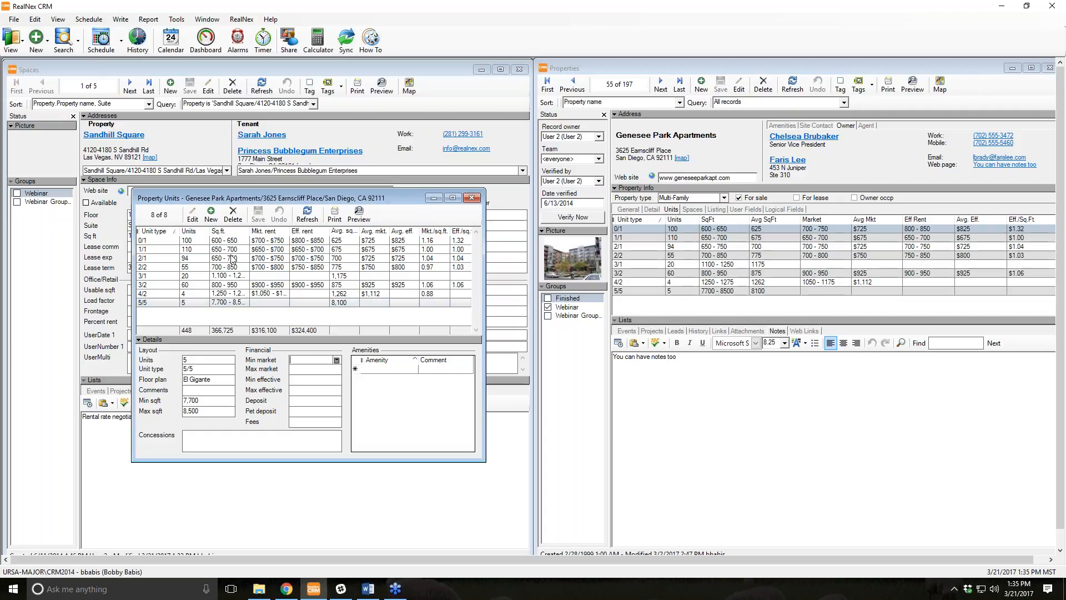
{"action": "left_click", "coordinate": [275, 277]}
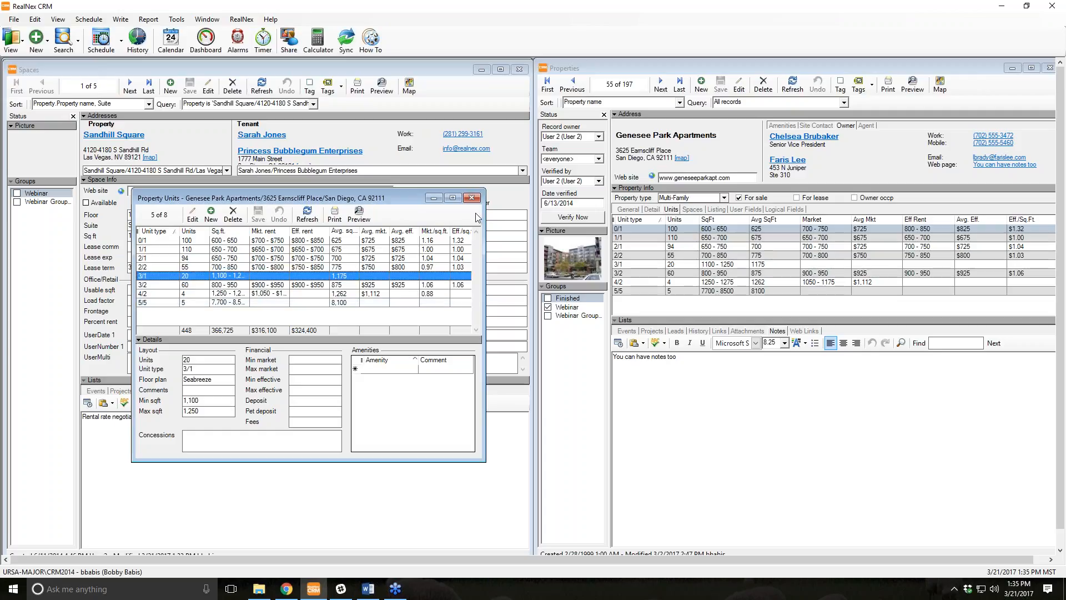
{"action": "left_click", "coordinate": [472, 198]}
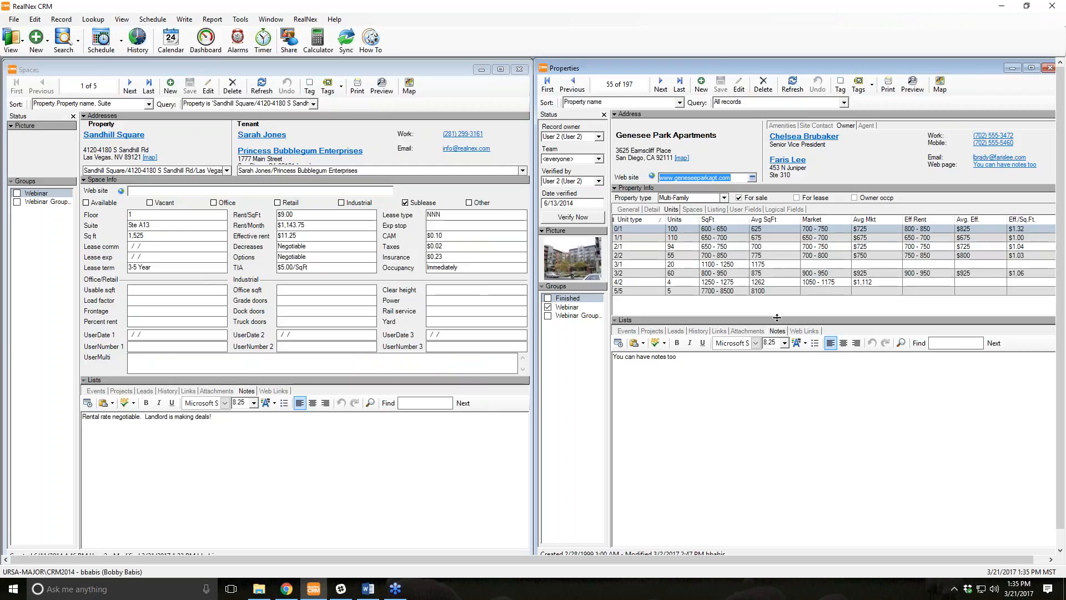
View the Events lists for the property, space and contact, closing the Spaces window.
{"action": "left_click", "coordinate": [626, 331]}
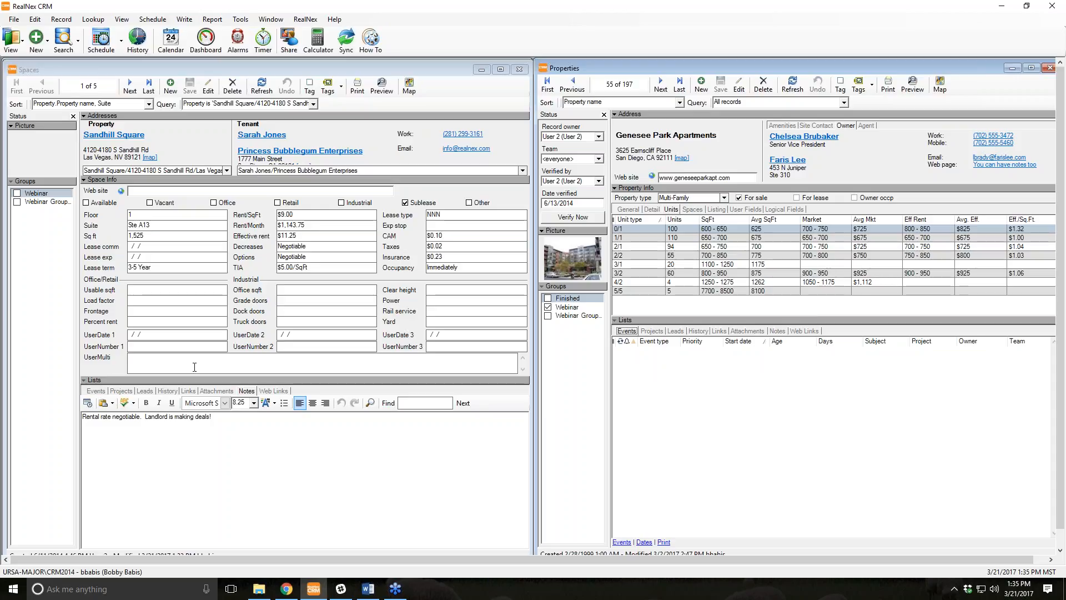
{"action": "left_click", "coordinate": [96, 391]}
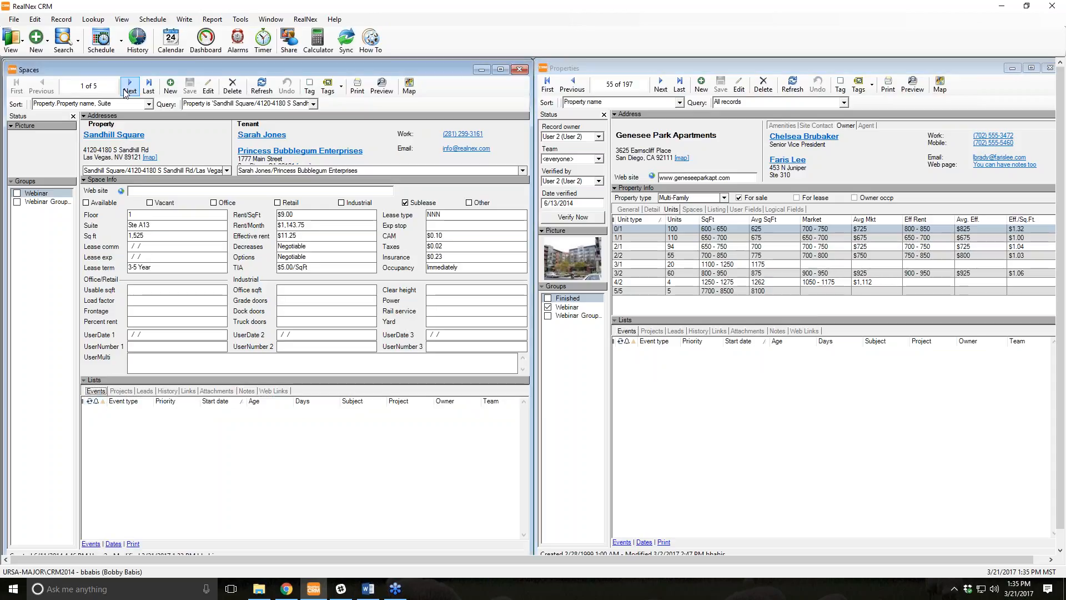
{"action": "left_click", "coordinate": [519, 69]}
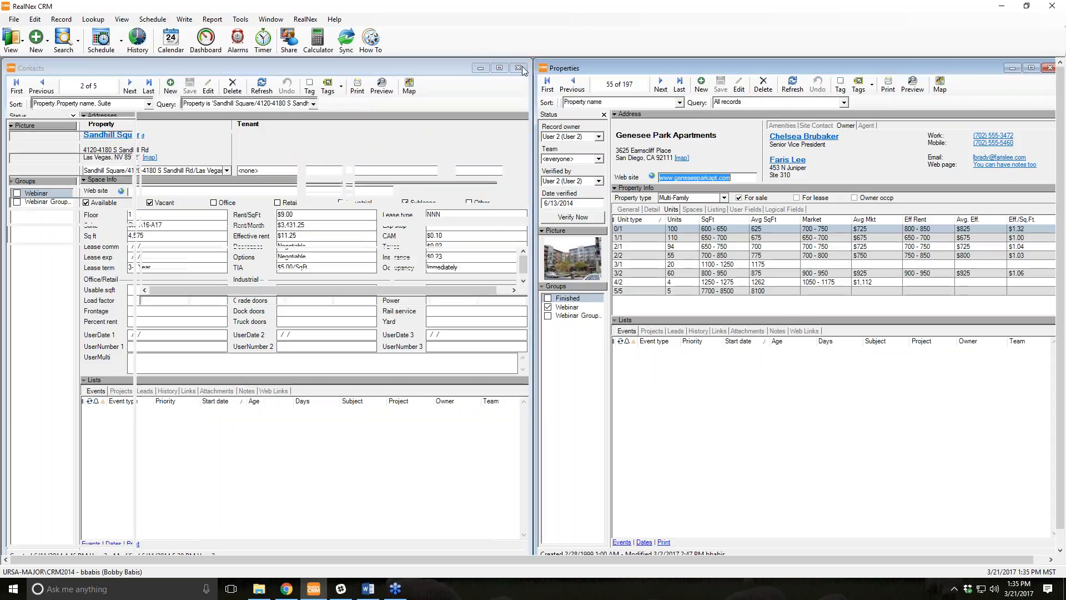
{"action": "left_click", "coordinate": [239, 271]}
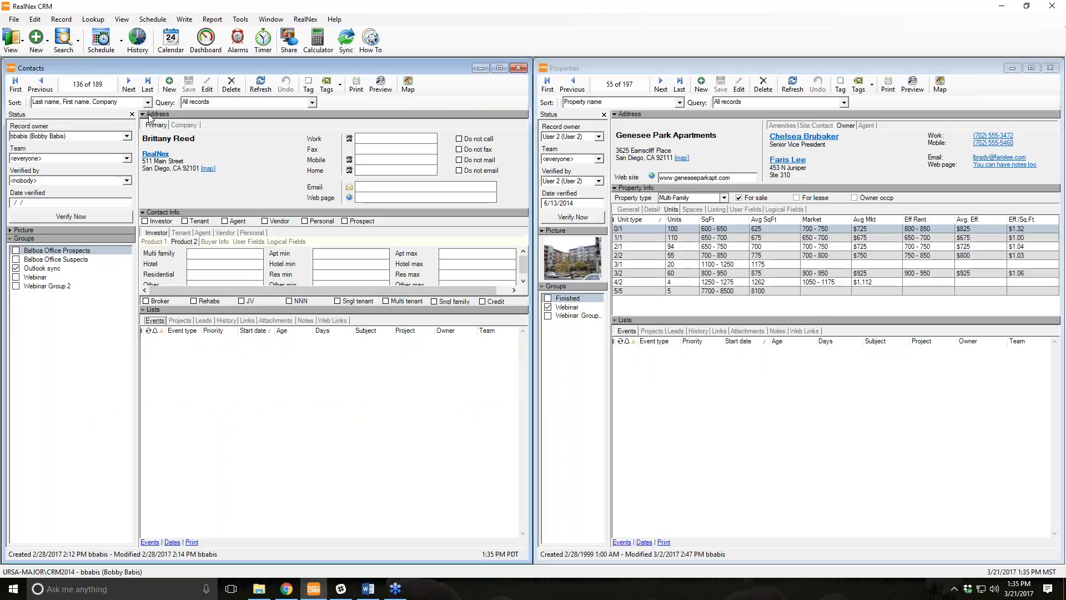
Step through a few contacts, then return to contact 1 of 189.
{"action": "left_click", "coordinate": [129, 84]}
{"action": "left_click", "coordinate": [129, 83]}
{"action": "left_click", "coordinate": [129, 83]}
{"action": "left_click", "coordinate": [128, 84]}
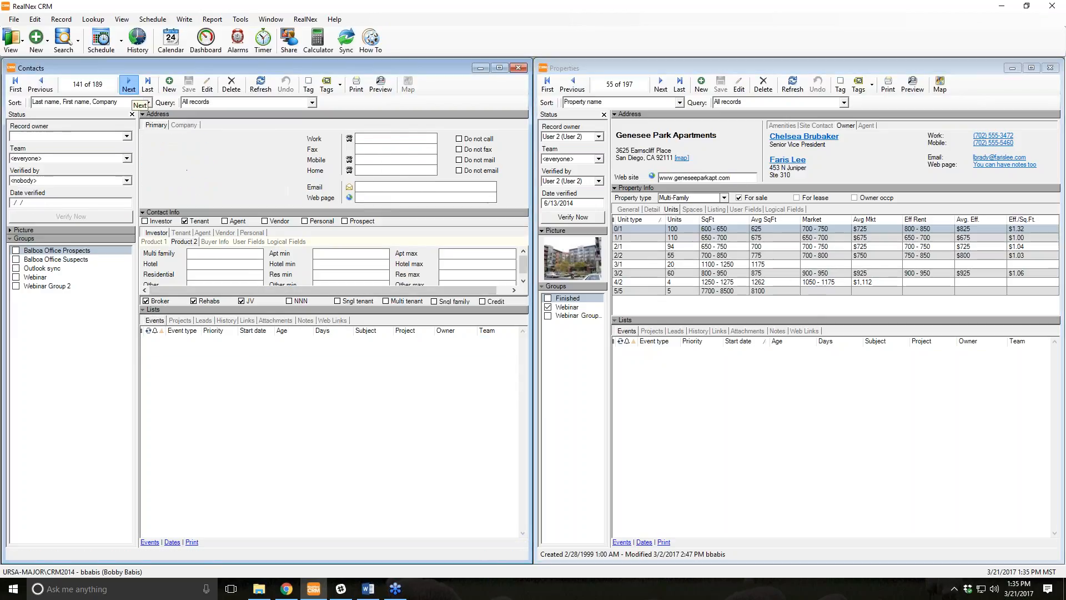
{"action": "left_click", "coordinate": [128, 83]}
{"action": "left_click", "coordinate": [15, 84]}
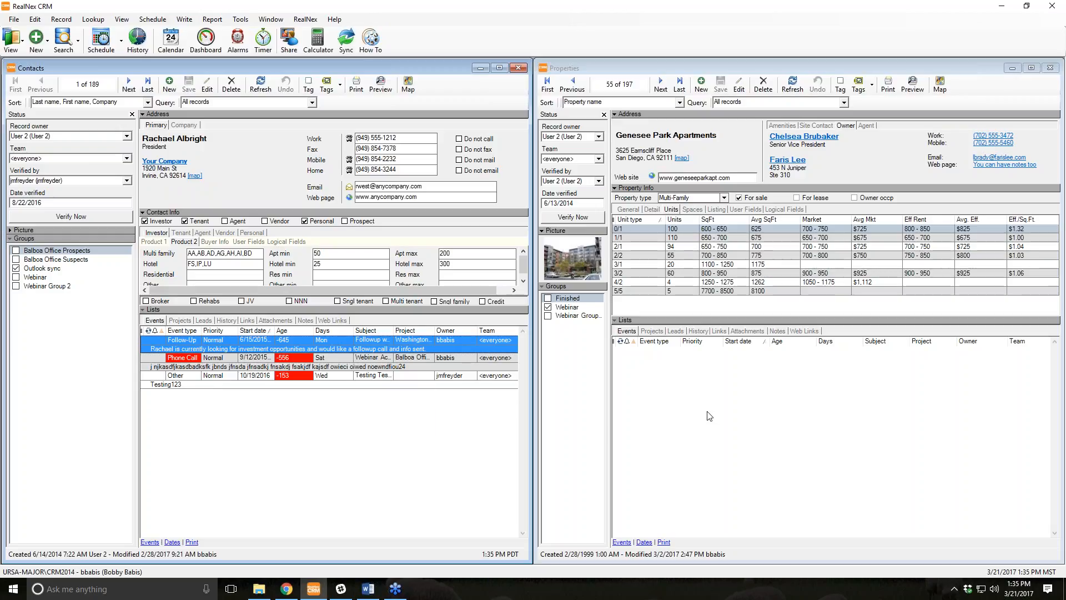
Show Genesee Park Apartments' projects and its five leads, then the contact's empty leads list.
{"action": "left_click", "coordinate": [654, 332]}
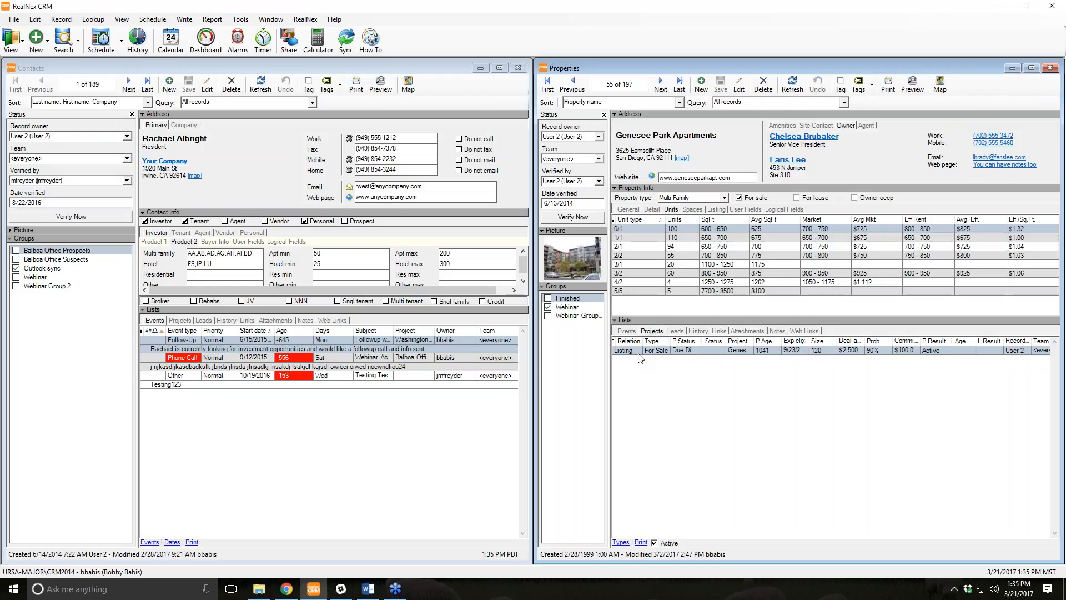
{"action": "mouse_move", "coordinate": [640, 358]}
{"action": "left_click", "coordinate": [678, 331]}
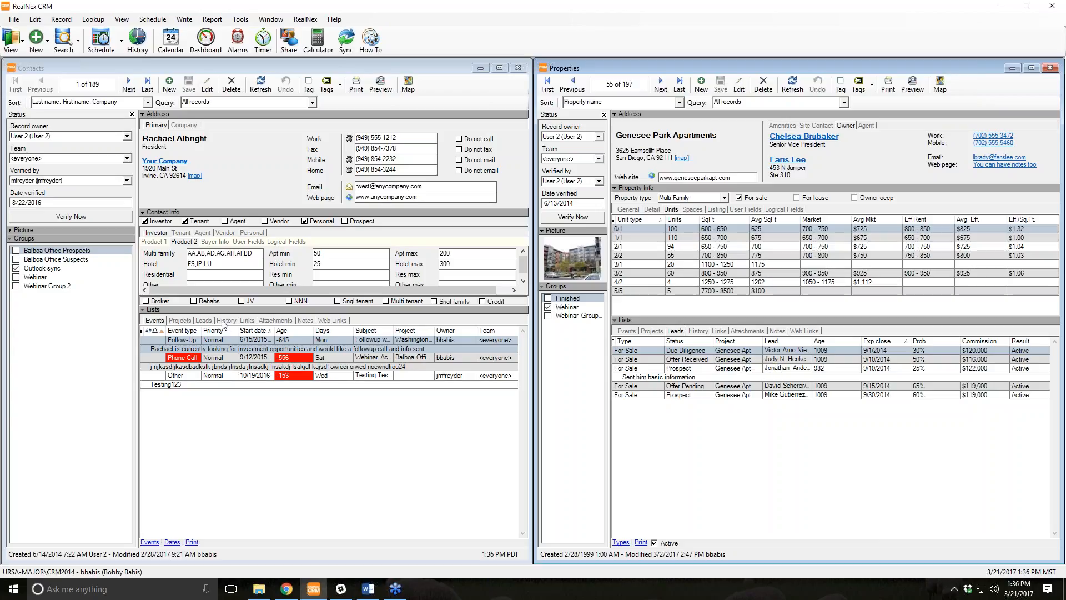
{"action": "left_click", "coordinate": [200, 321]}
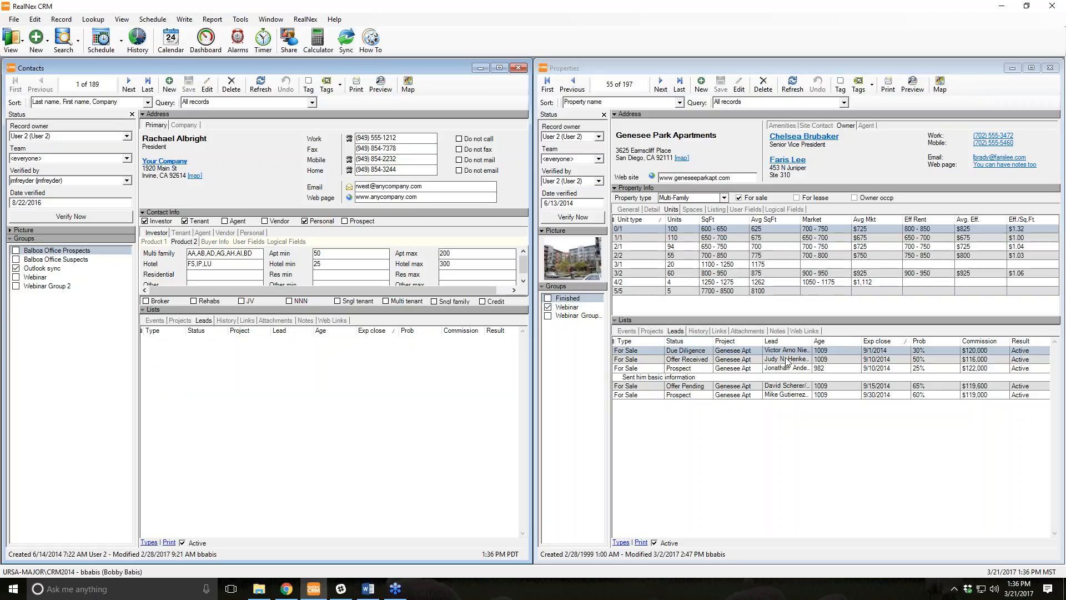
Show Genesee Park Apartments' history: one phone call about a tenant needing 23,000 sq ft.
{"action": "left_click", "coordinate": [698, 331]}
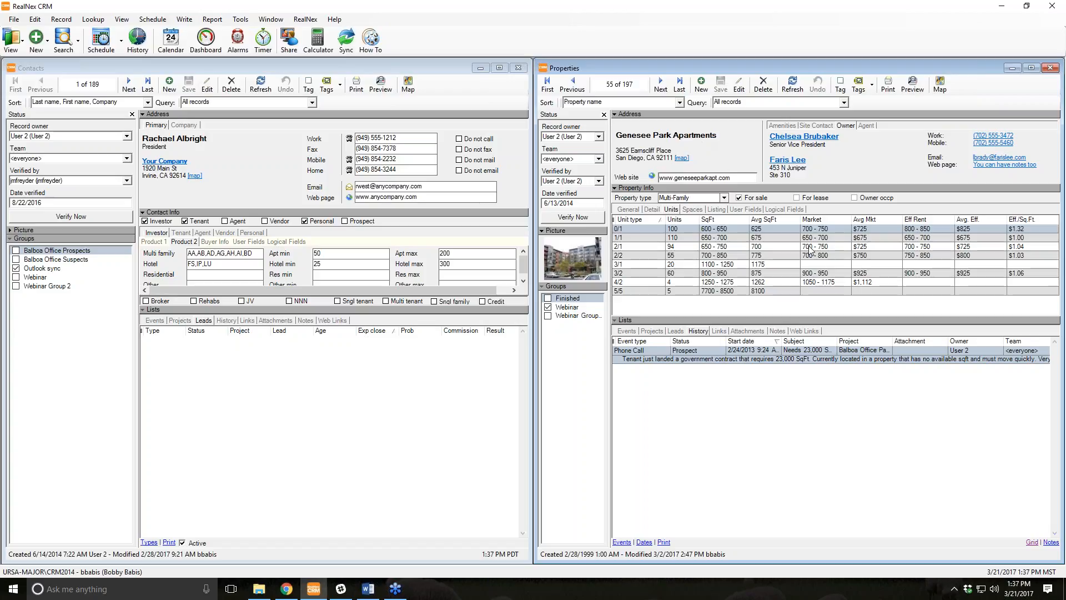
Show the contact's history, then the linked records for both the contact and Genesee Park Apartments.
{"action": "left_click", "coordinate": [227, 320]}
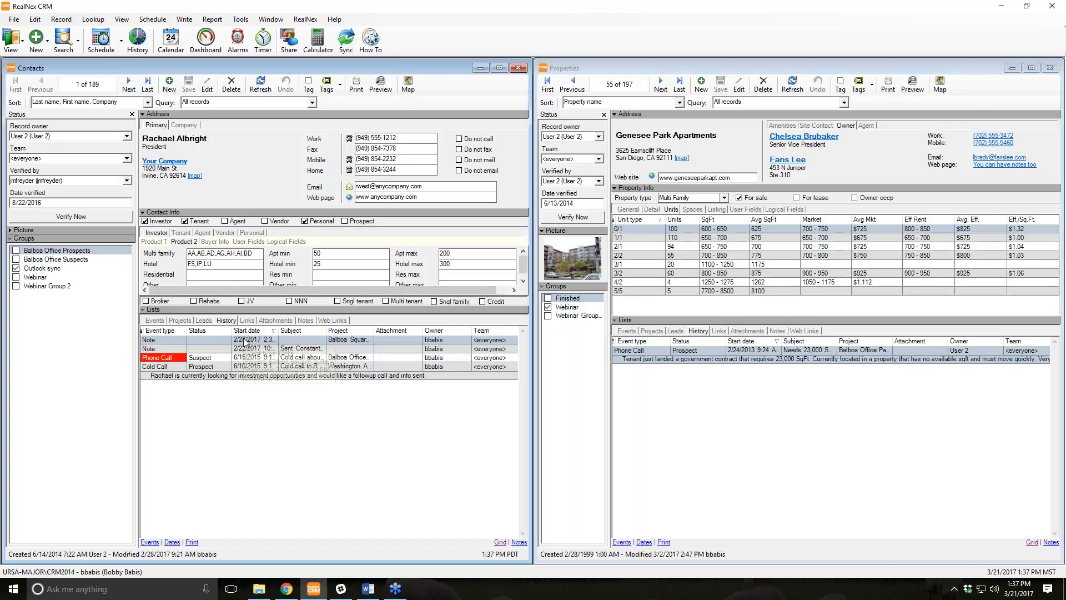
{"action": "mouse_move", "coordinate": [261, 362]}
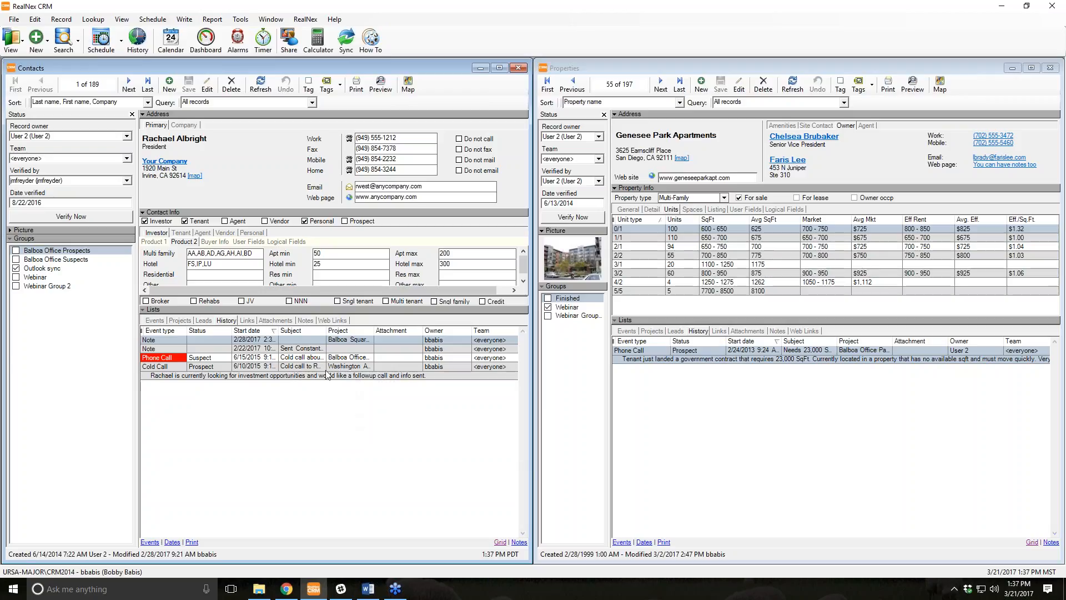
{"action": "left_click", "coordinate": [247, 321]}
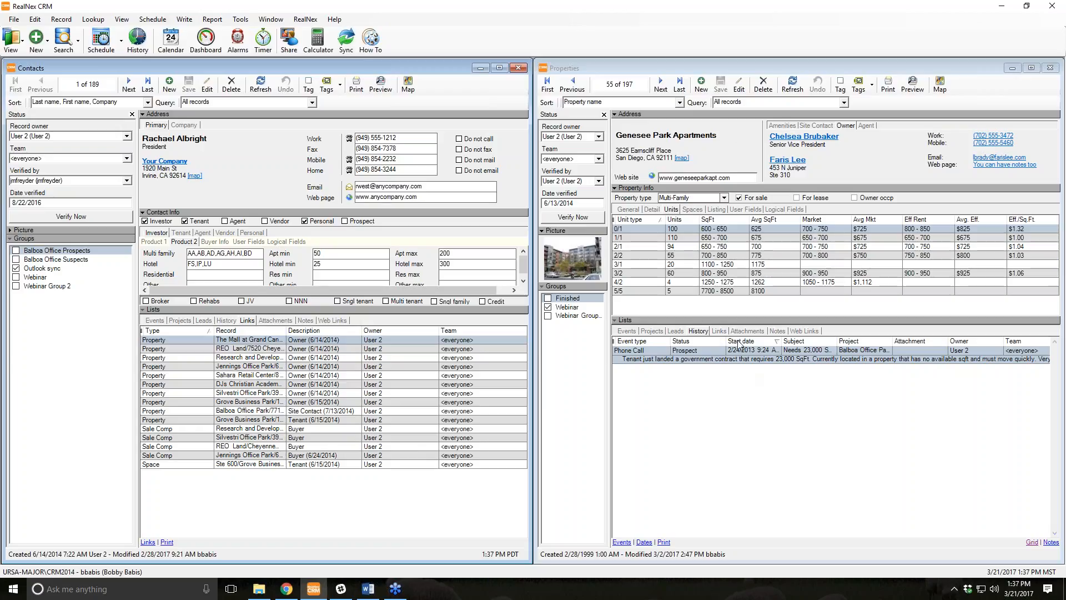
{"action": "left_click", "coordinate": [720, 331]}
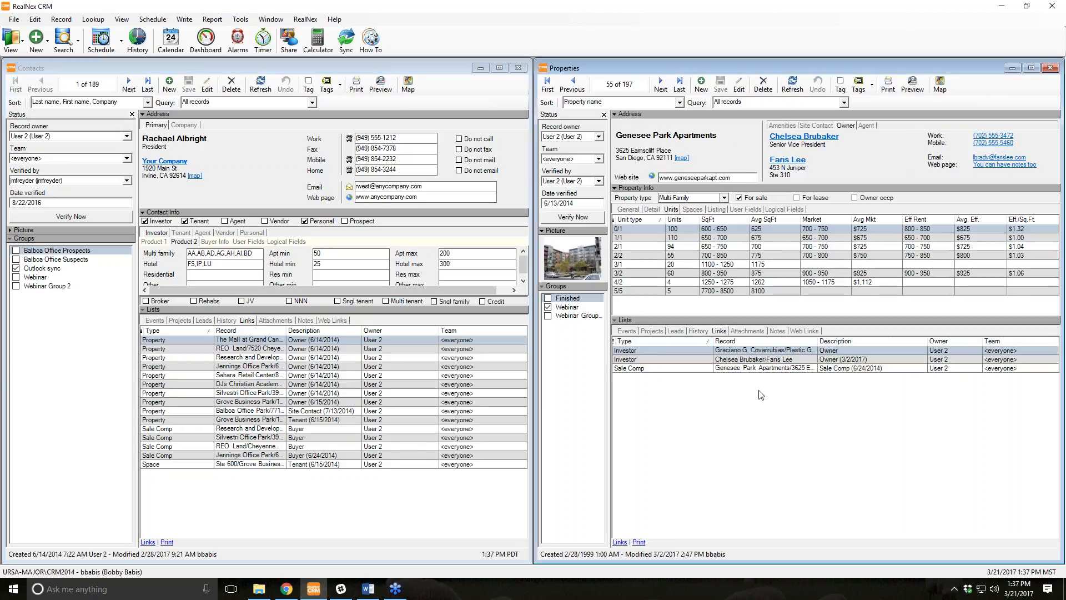
Check the sale comp link's options, then show the contact's attachments with its single Picture entry.
{"action": "right_click", "coordinate": [739, 371]}
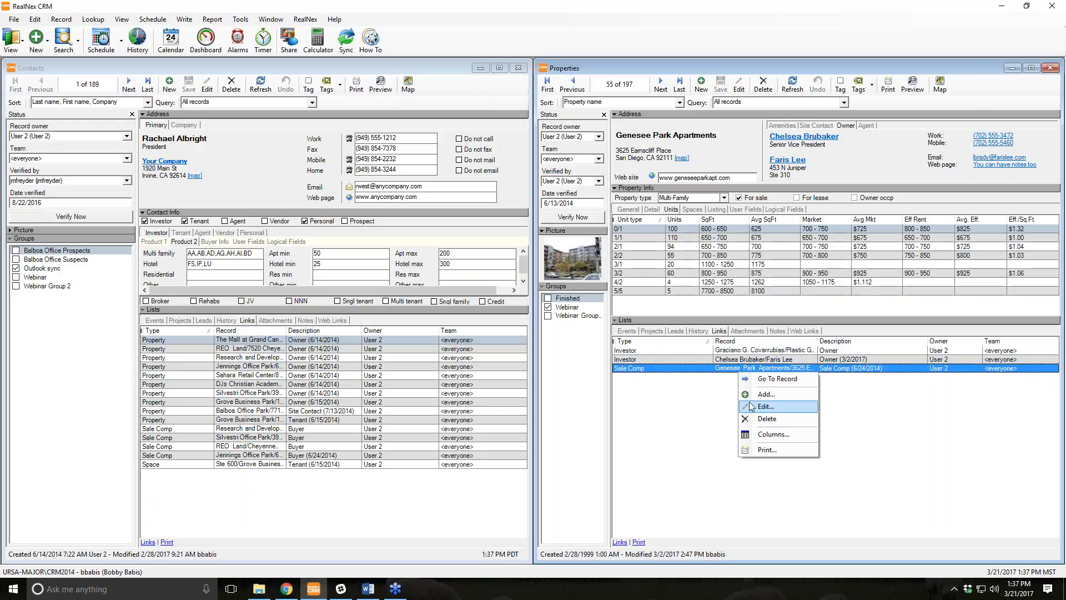
{"action": "left_click", "coordinate": [699, 399]}
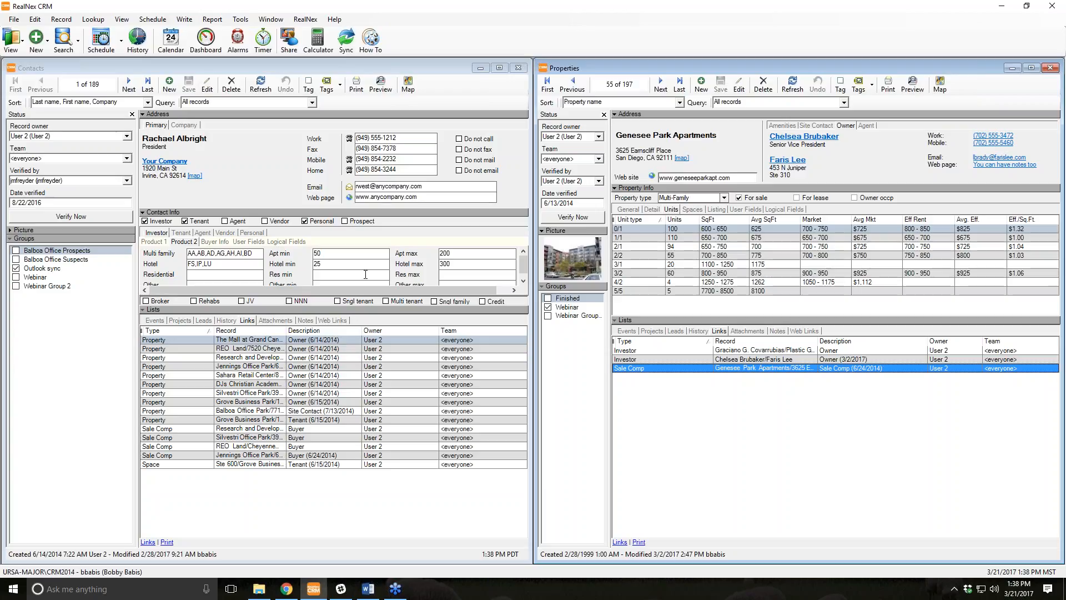
{"action": "left_click", "coordinate": [276, 321]}
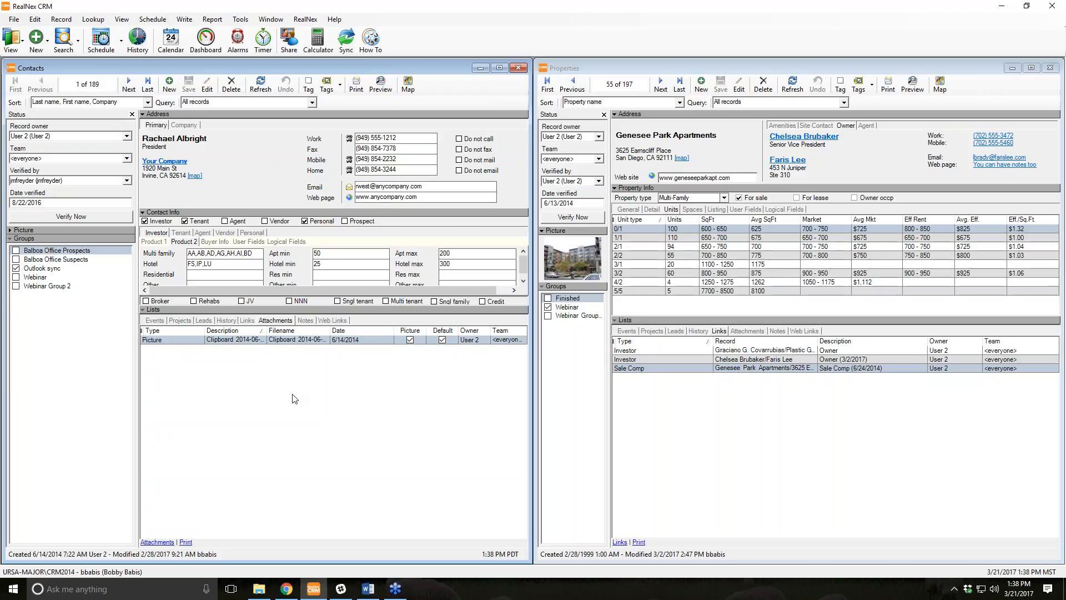
Open a file browser window and move it aside.
{"action": "left_click", "coordinate": [250, 595]}
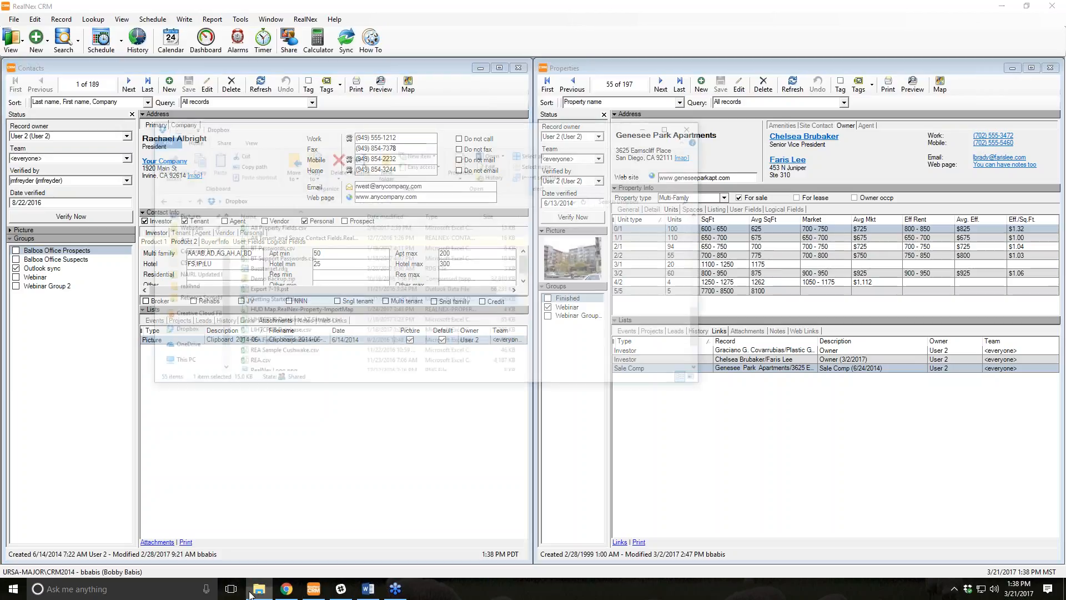
{"action": "left_click_drag", "start_coordinate": [448, 53], "coordinate": [360, 38]}
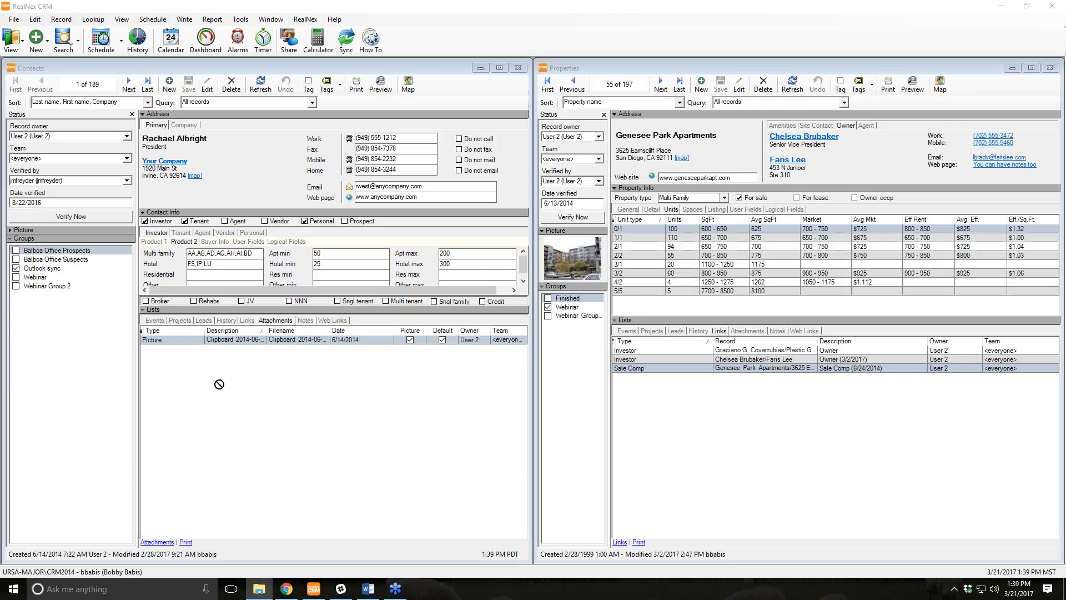
{"action": "left_click_drag", "start_coordinate": [411, 351], "coordinate": [335, 404]}
Add a contact attachment, choosing the Glenlake South Suite 130 PDF in Floorplans.
{"action": "right_click", "coordinate": [335, 404]}
{"action": "left_click", "coordinate": [334, 388]}
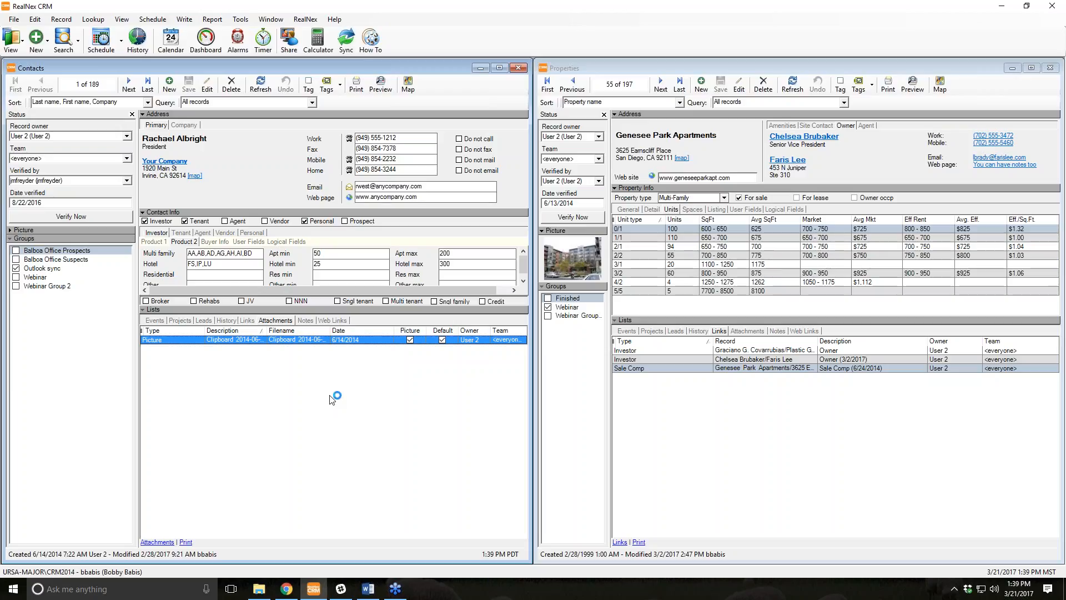
{"action": "right_click", "coordinate": [268, 364]}
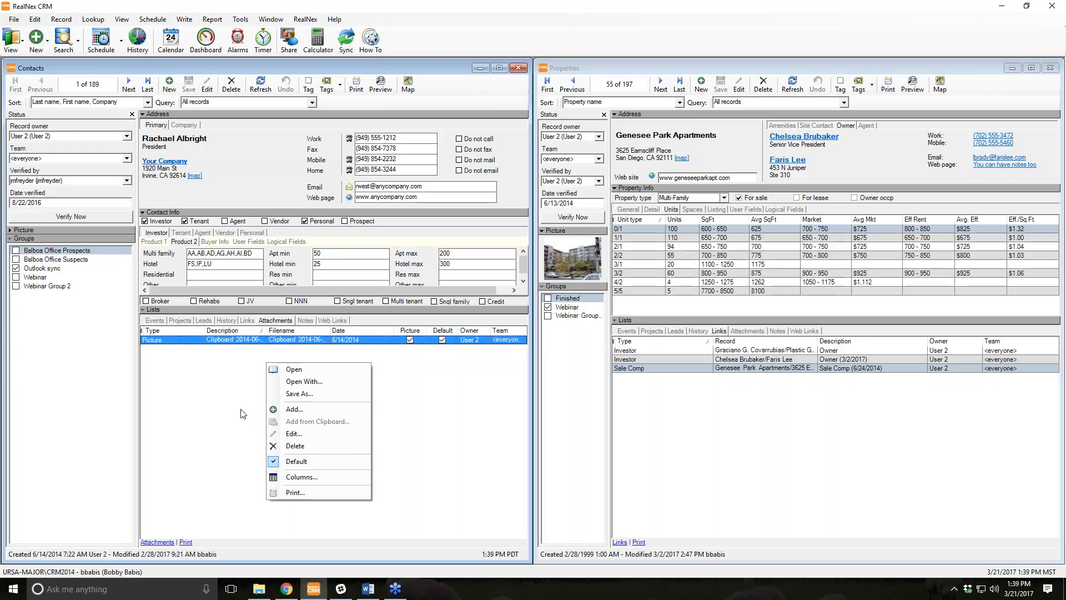
{"action": "left_click", "coordinate": [321, 417]}
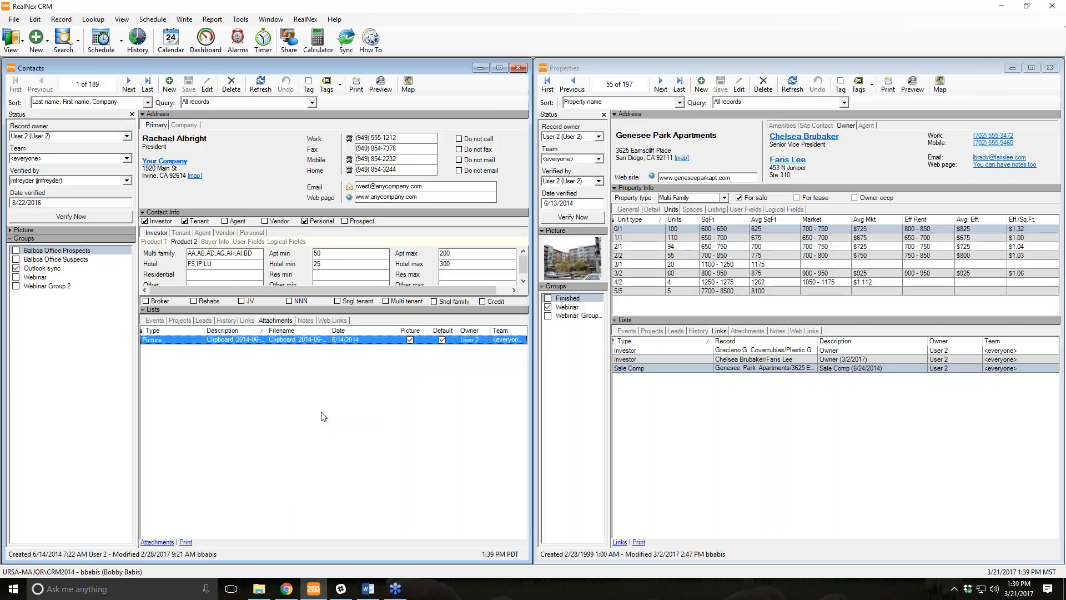
{"action": "left_click", "coordinate": [201, 91]}
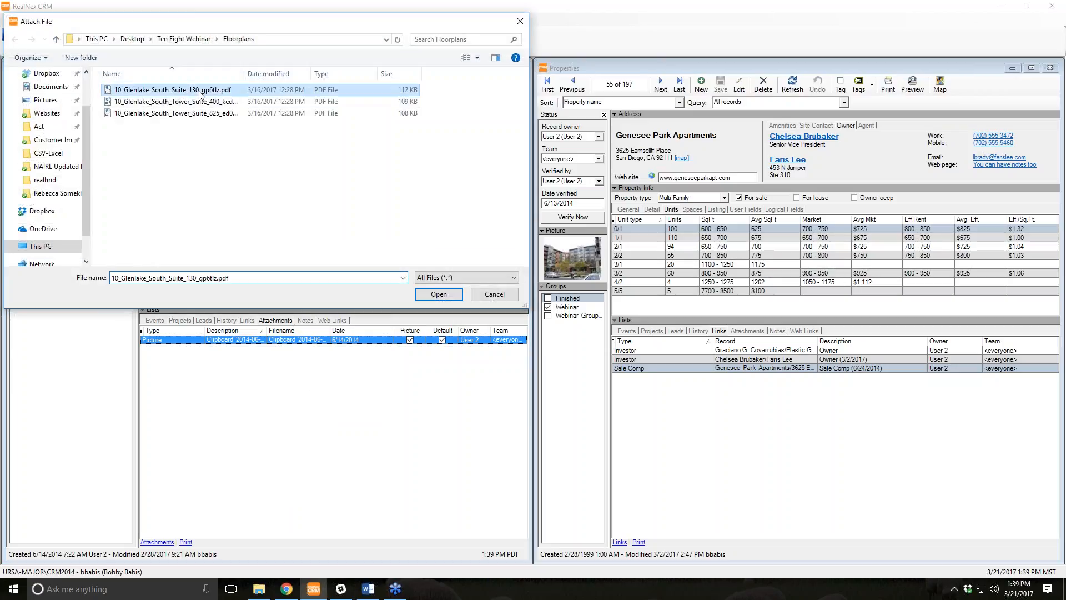
Attach the Glenlake Suite 130 floor-plan PDF, preview it, then show the contact's 'Test Test' notes.
{"action": "double_click", "coordinate": [201, 91]}
{"action": "left_click", "coordinate": [554, 350]}
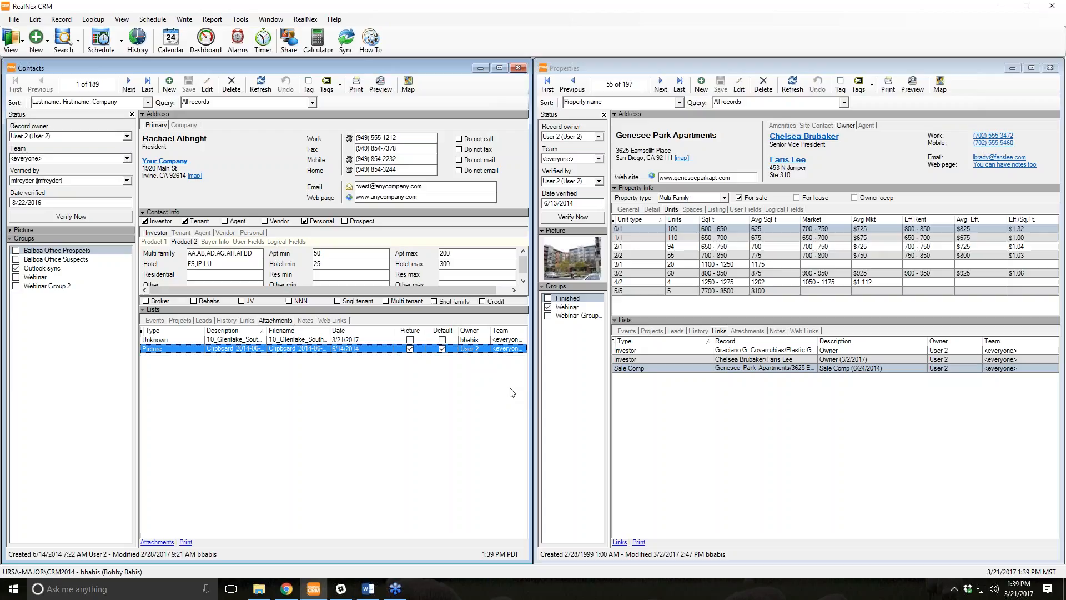
{"action": "double_click", "coordinate": [236, 340]}
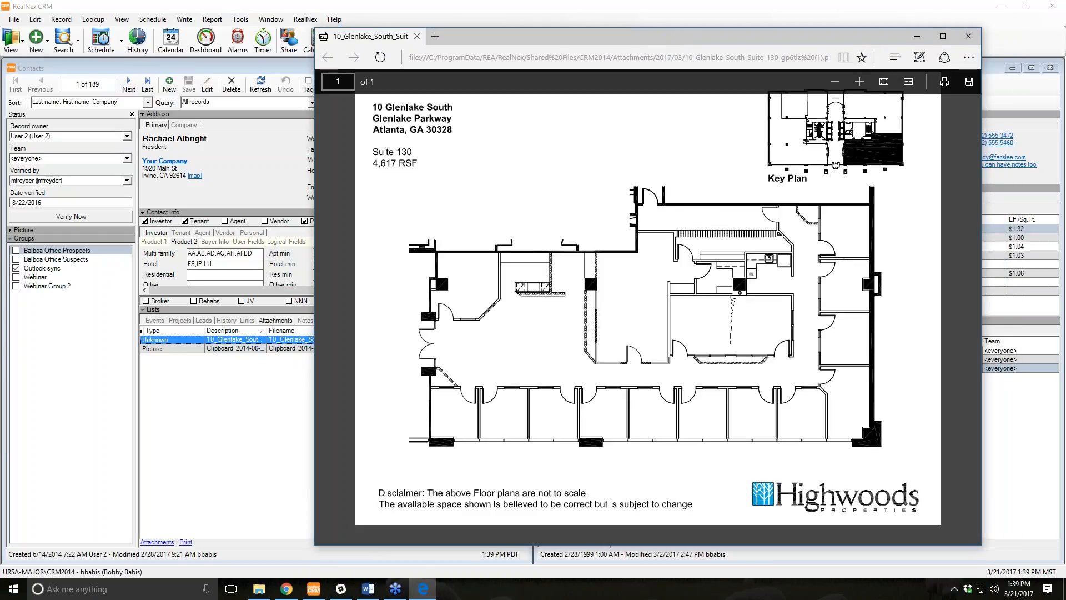
{"action": "left_click", "coordinate": [967, 36]}
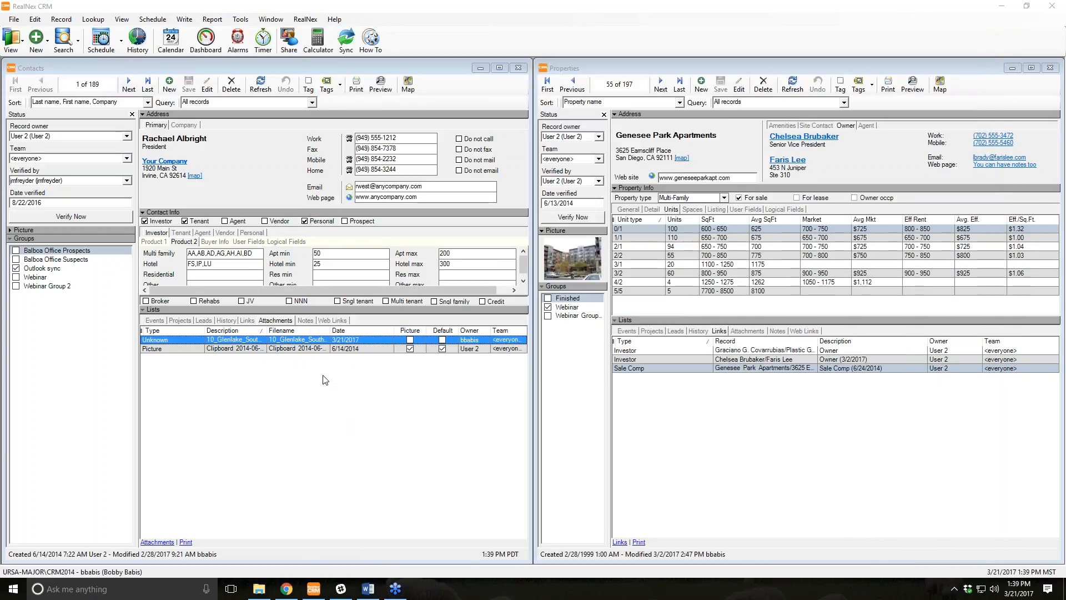
{"action": "left_click", "coordinate": [305, 321]}
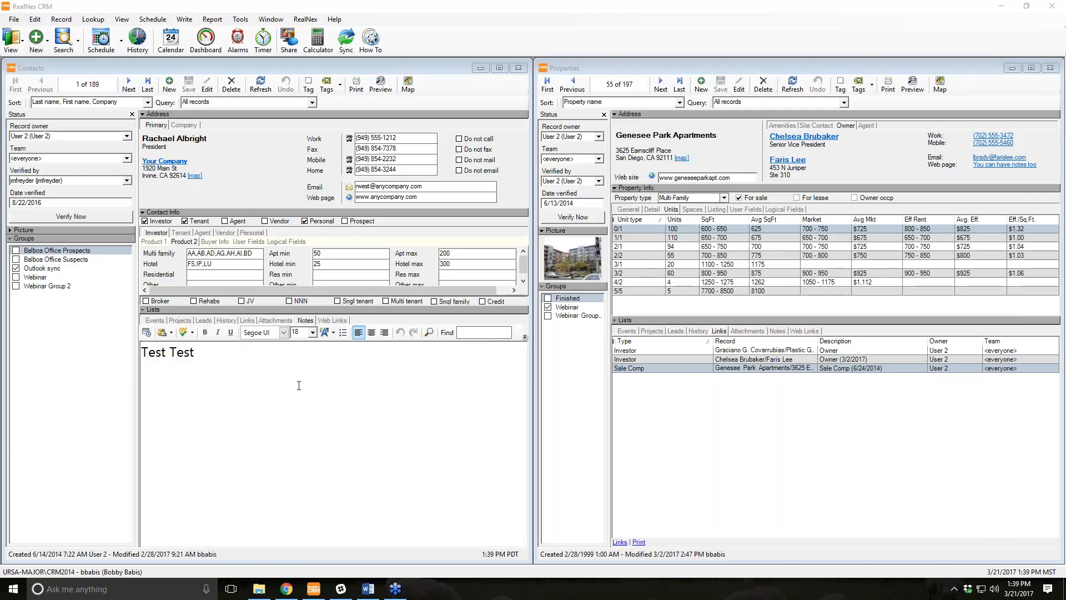
Replace the contact's note with 'This person is really a go-getter!!'.
{"action": "key", "text": "ctrl+a"}
{"action": "type", "text": "T"}
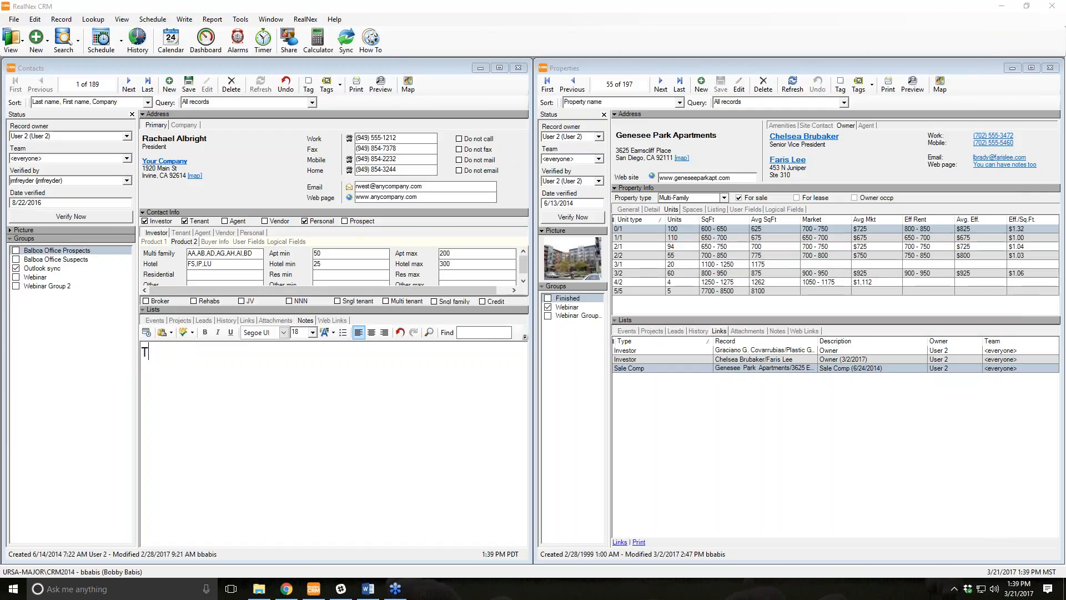
{"action": "type", "text": "his person is really a go-getter"}
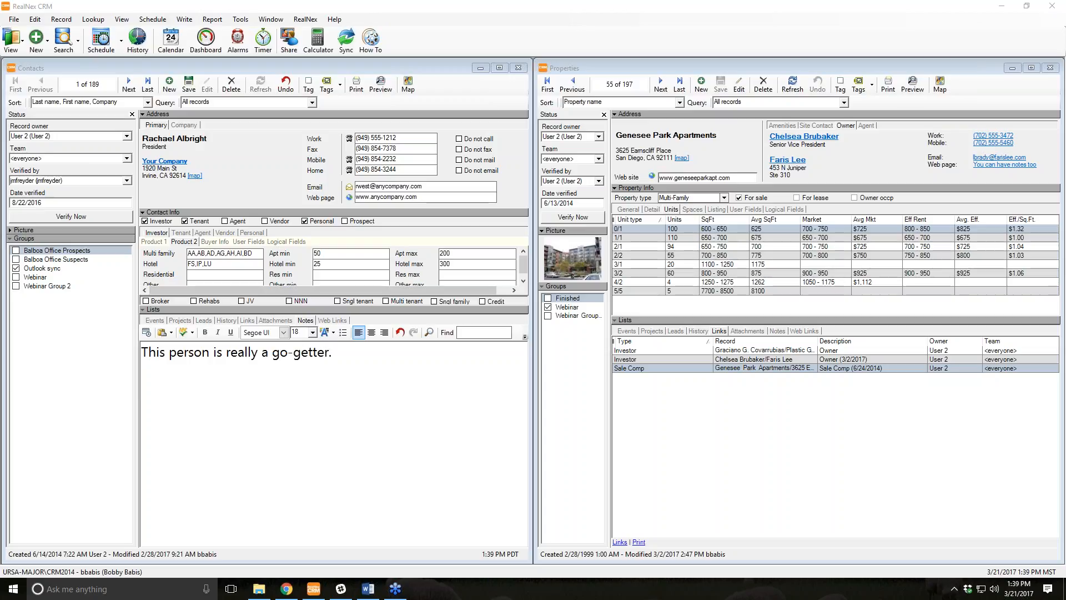
{"action": "type", "text": "!!"}
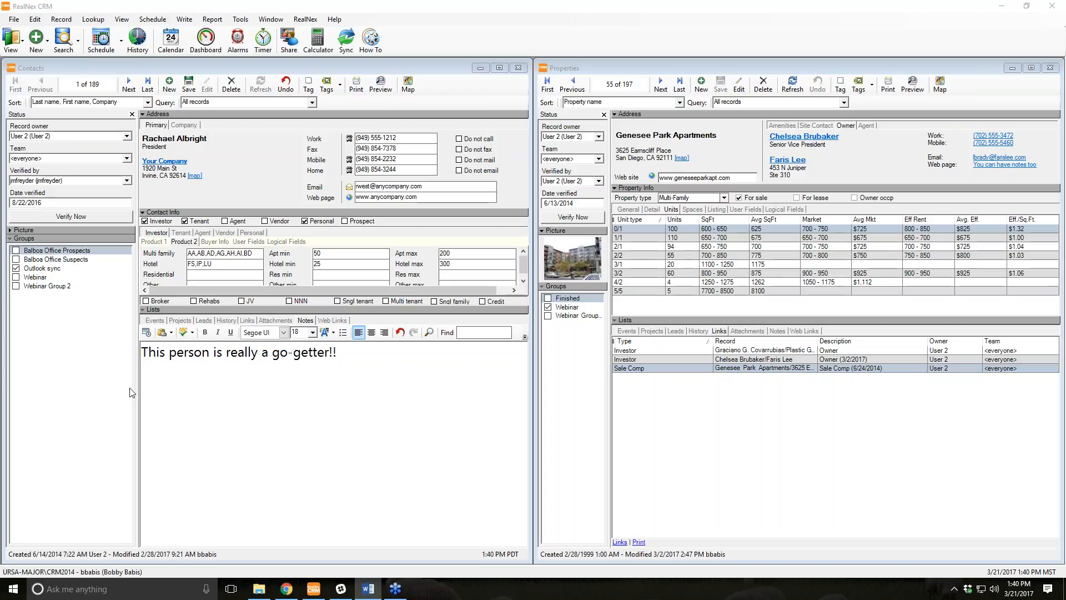
{"action": "left_click", "coordinate": [244, 197]}
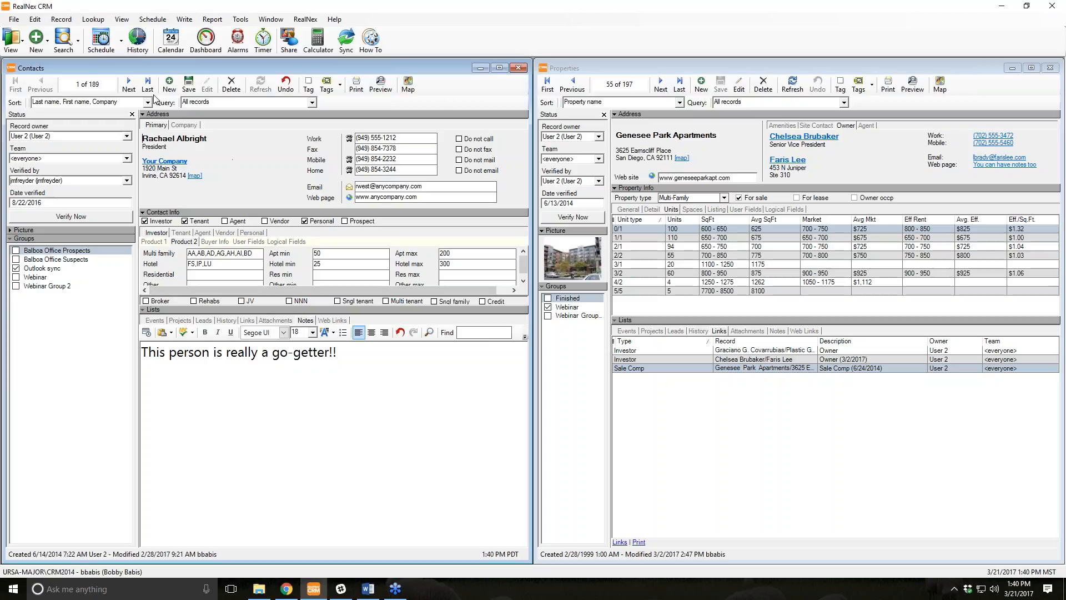
{"action": "left_click", "coordinate": [69, 50]}
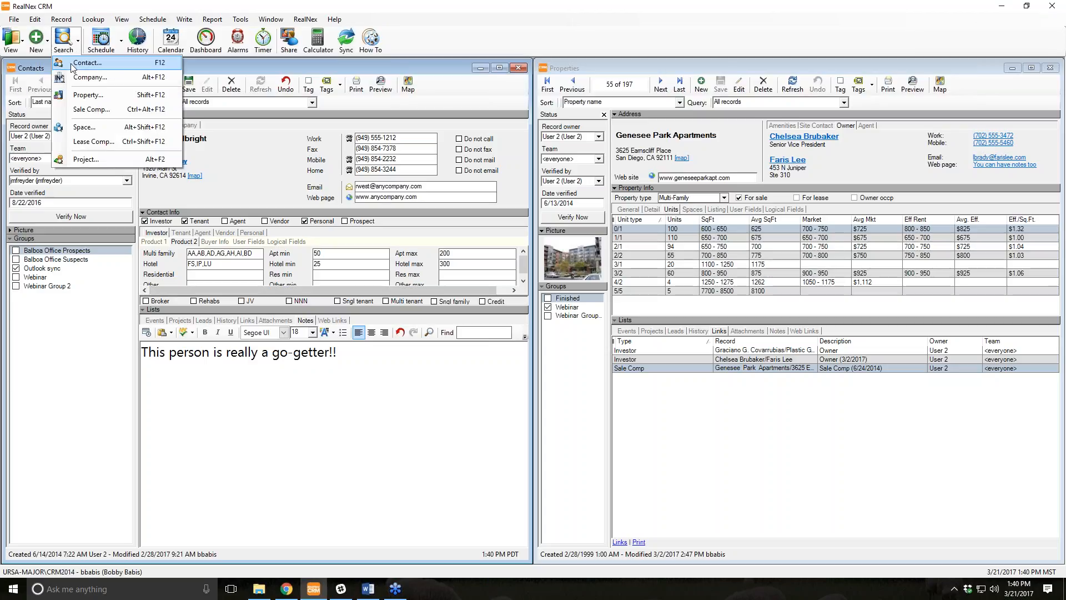
Search contacts by a last name and open the matching record.
{"action": "left_click", "coordinate": [128, 65]}
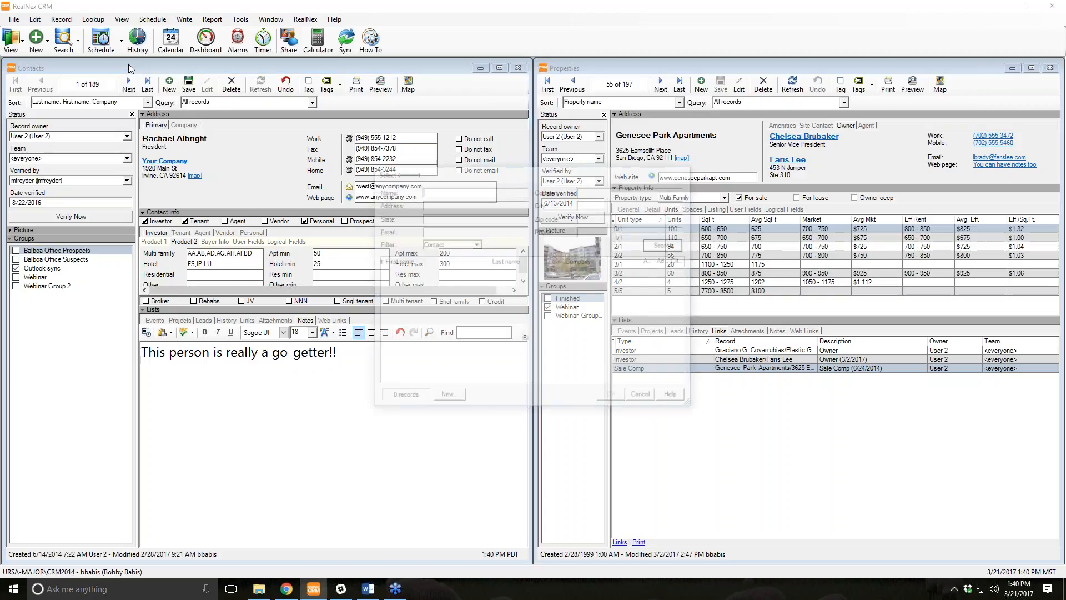
{"action": "type", "text": "anderson"}
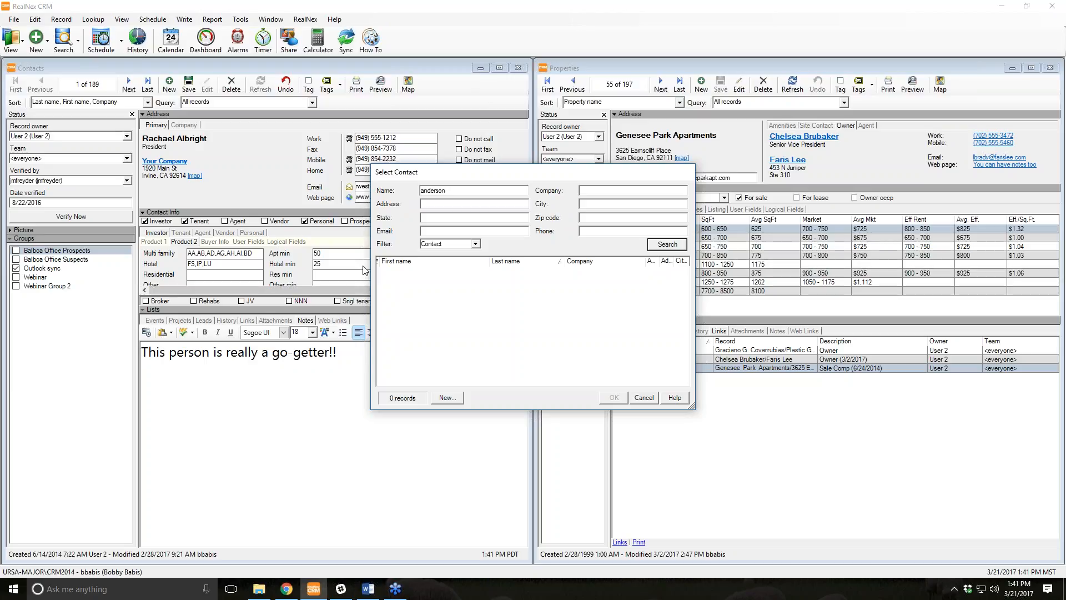
{"action": "key", "text": "Return"}
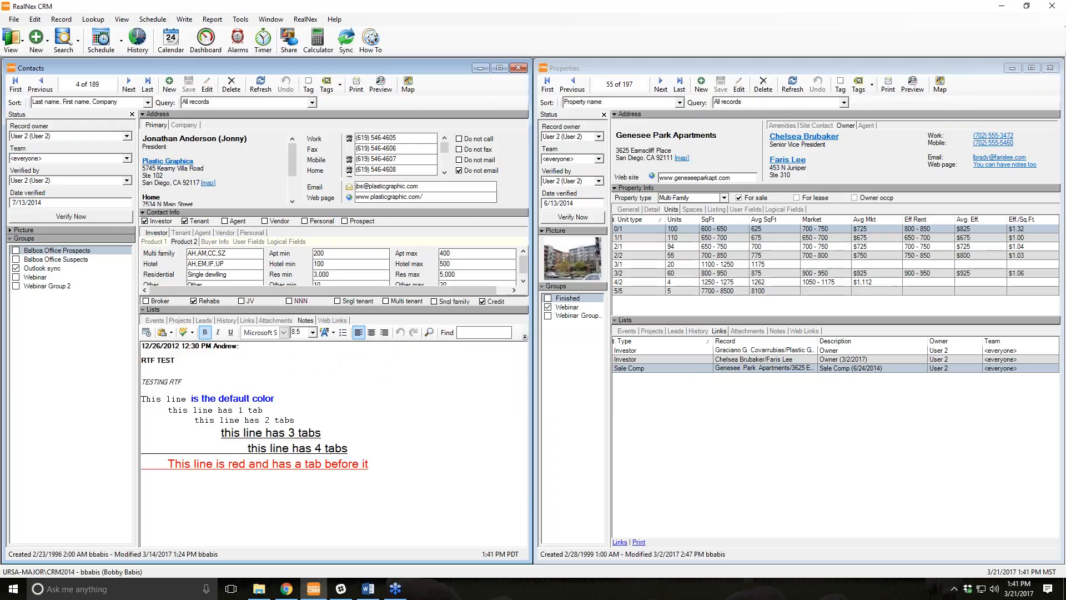
Search contacts for 'jo' and open the first result, the Plastic Graphics president.
{"action": "key", "text": "F2"}
{"action": "type", "text": "jo"}
{"action": "key", "text": "Return"}
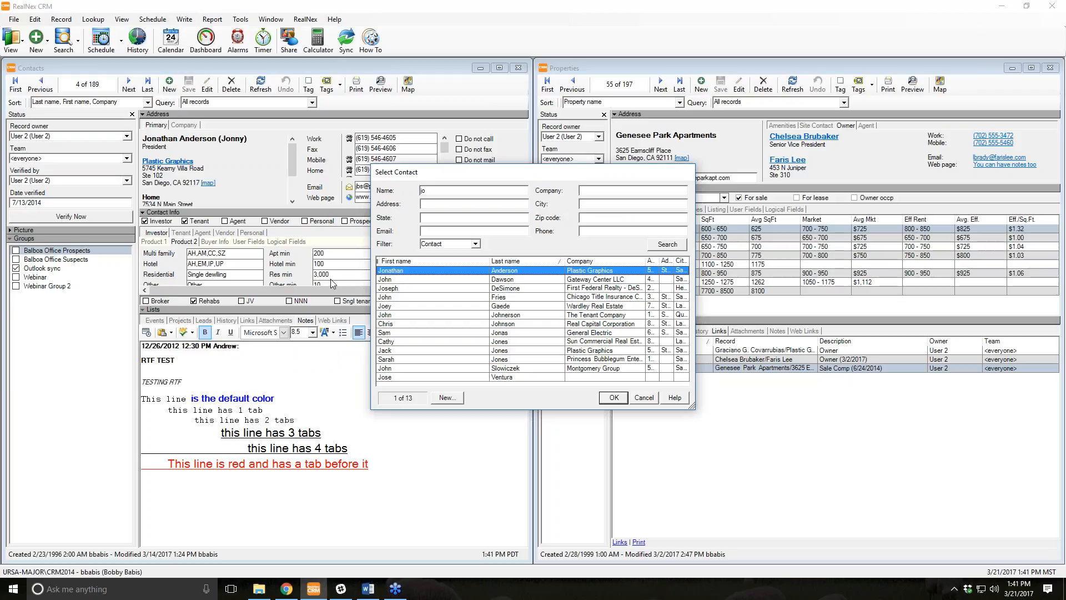
{"action": "double_click", "coordinate": [502, 272]}
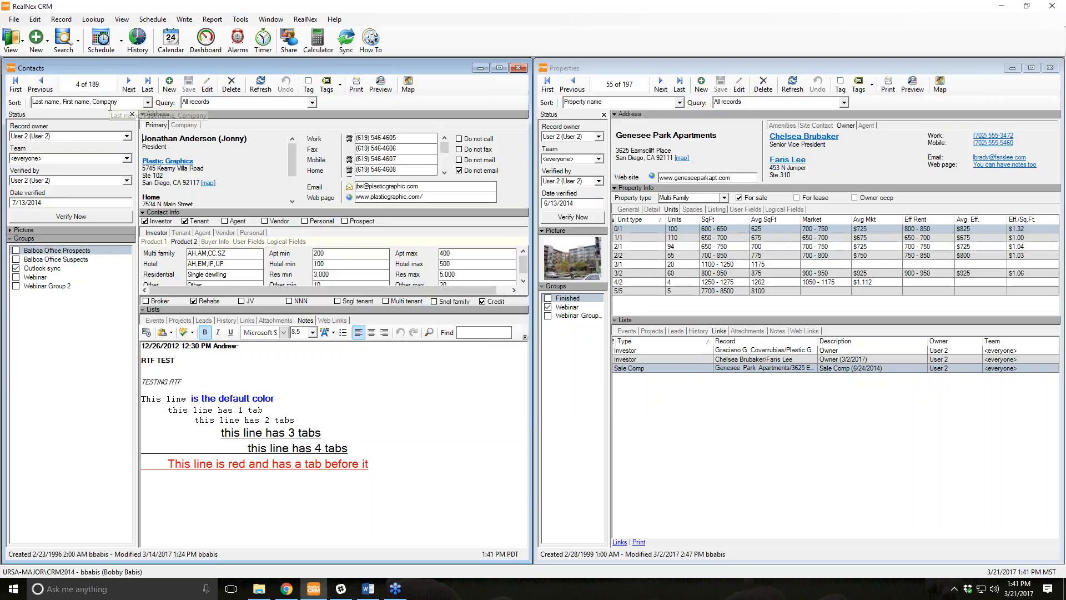
Start and cancel a draft event, then browse the Tools, Lookup and View menus.
{"action": "left_click", "coordinate": [122, 41]}
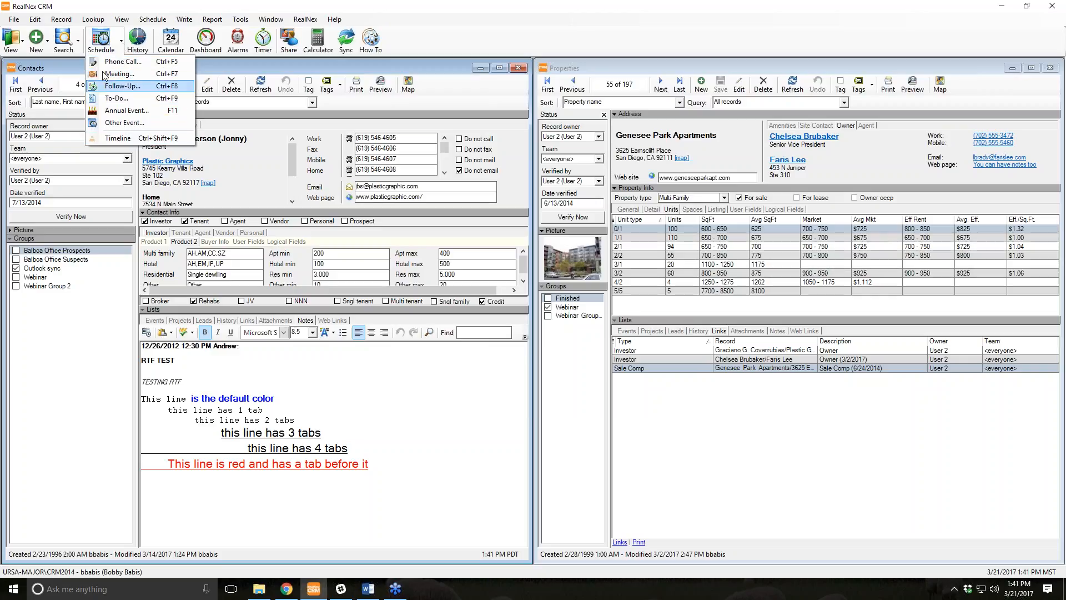
{"action": "left_click", "coordinate": [95, 44]}
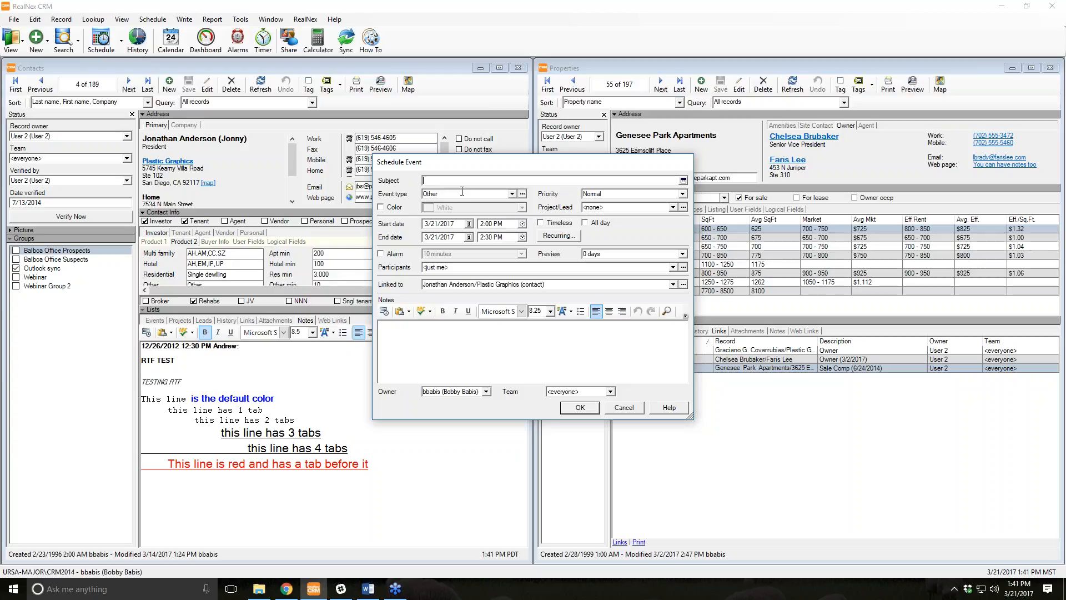
{"action": "left_click", "coordinate": [637, 410]}
{"action": "left_click", "coordinate": [243, 20]}
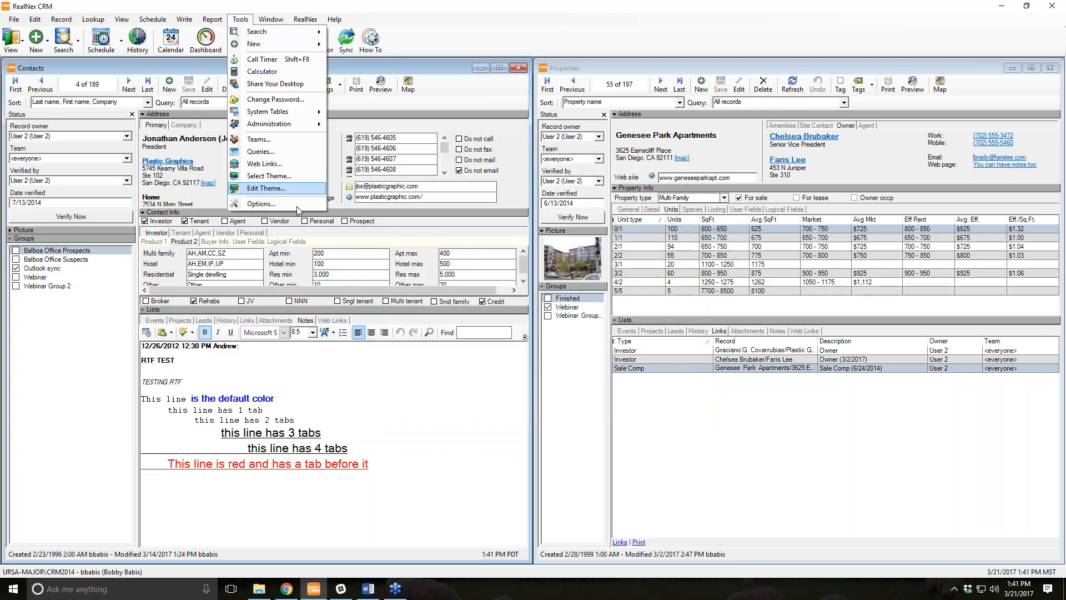
{"action": "left_click", "coordinate": [94, 19]}
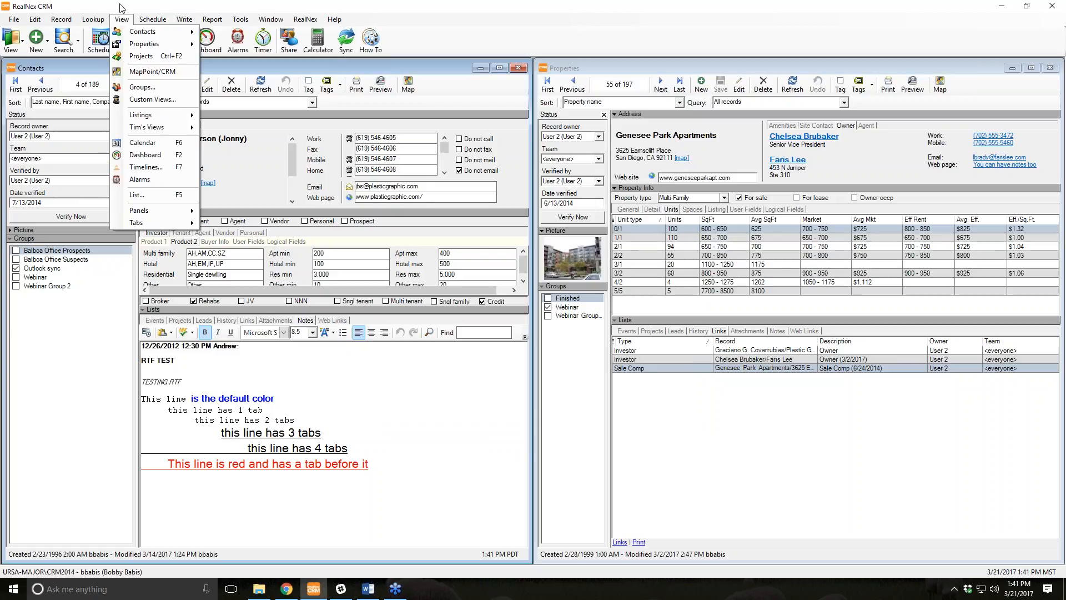
{"action": "left_click", "coordinate": [121, 20]}
Start a new Meeting event with subject 'Meet over coffee to discuss stuff'.
{"action": "left_click", "coordinate": [100, 49]}
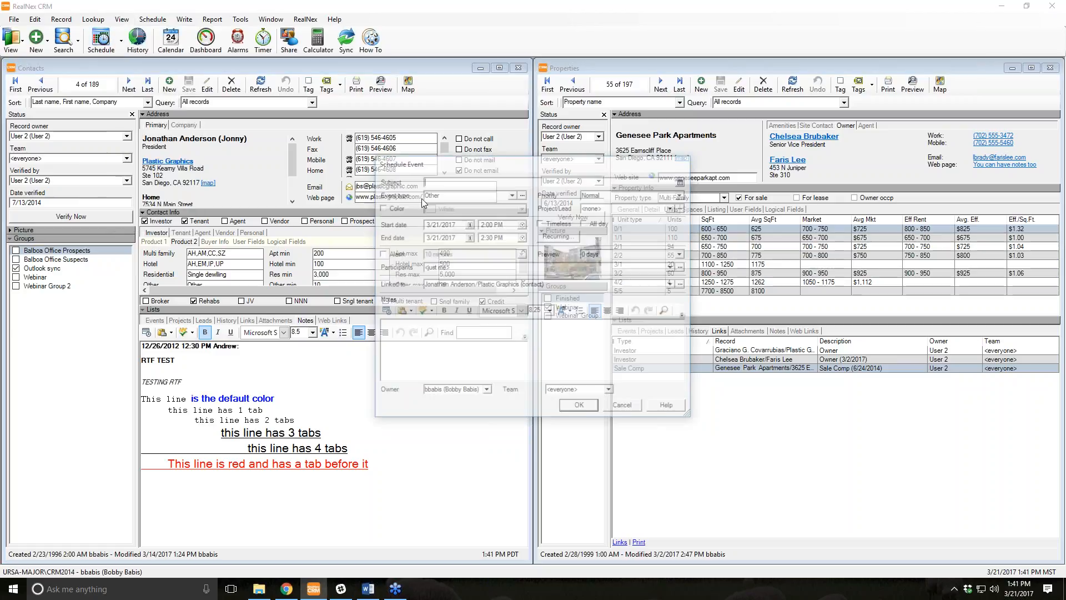
{"action": "left_click", "coordinate": [511, 193]}
{"action": "scroll", "coordinate": [481, 249], "scroll_direction": "down", "scroll_amount": 2}
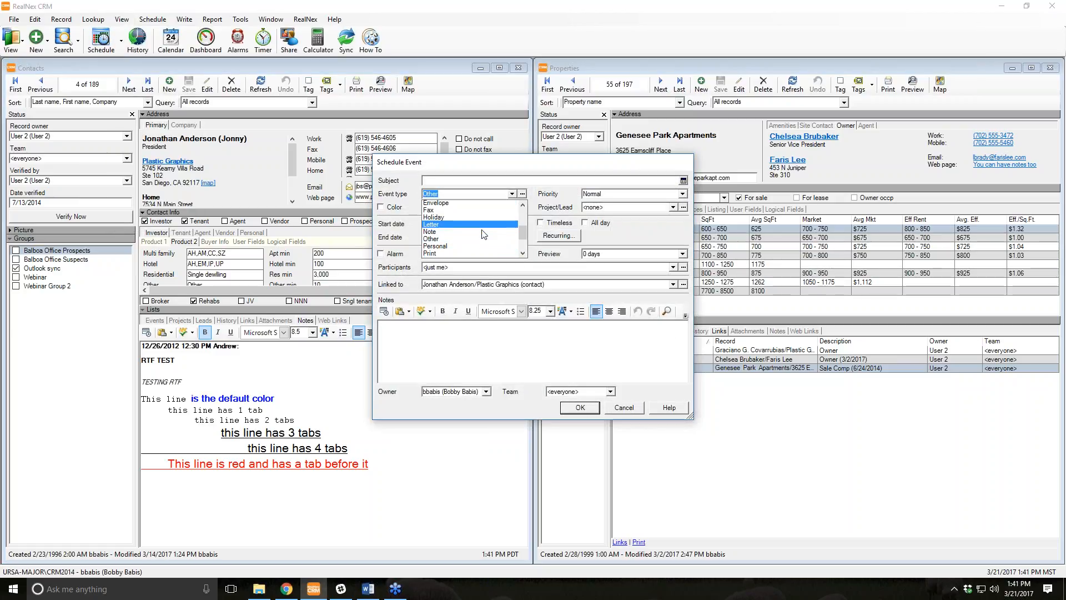
{"action": "scroll", "coordinate": [469, 233], "scroll_direction": "up", "scroll_amount": 4}
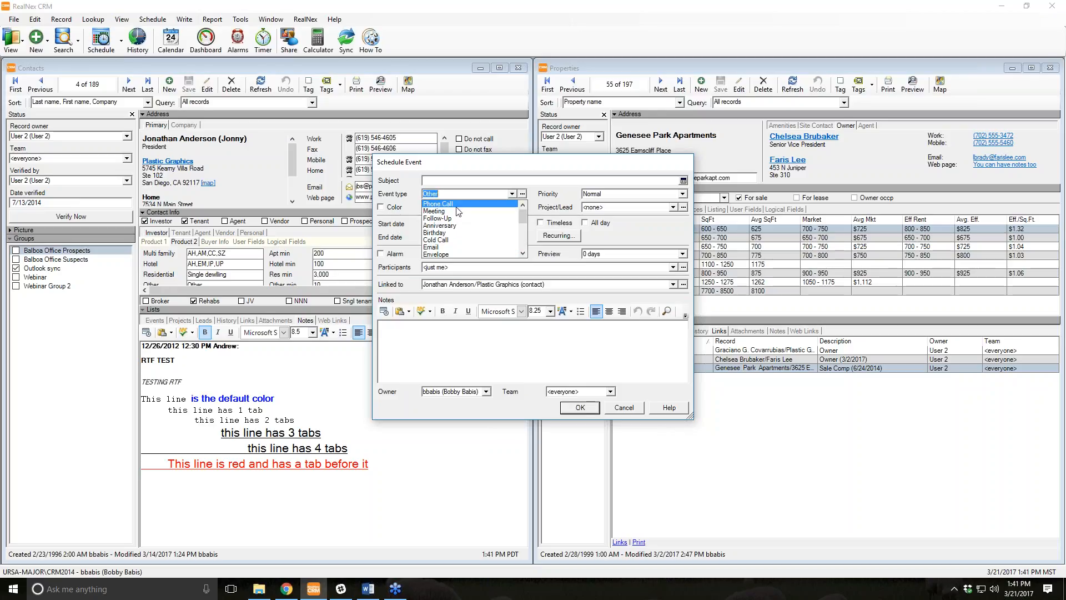
{"action": "left_click", "coordinate": [458, 211]}
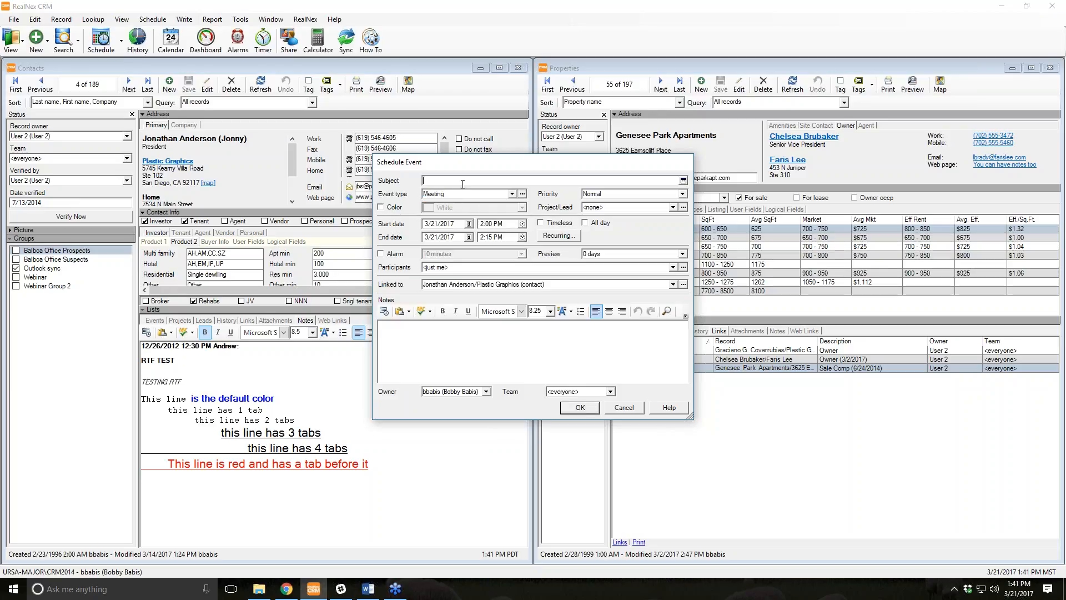
{"action": "type", "text": "Meet over coffee to discuss stuff"}
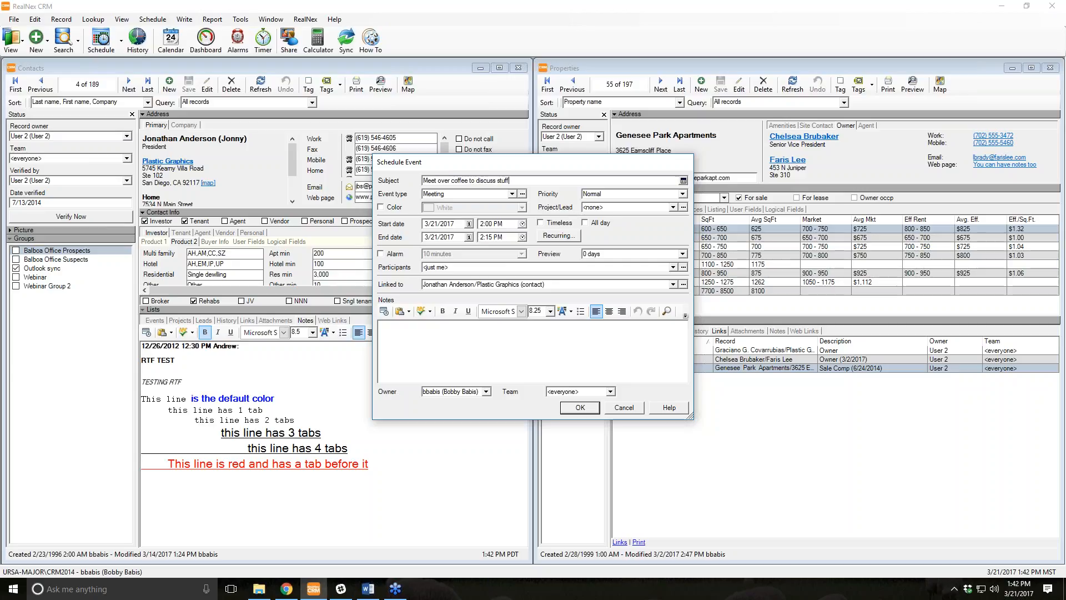
Tie the meeting to the Balboa Office Park project.
{"action": "left_click", "coordinate": [627, 207]}
{"action": "left_click", "coordinate": [672, 208]}
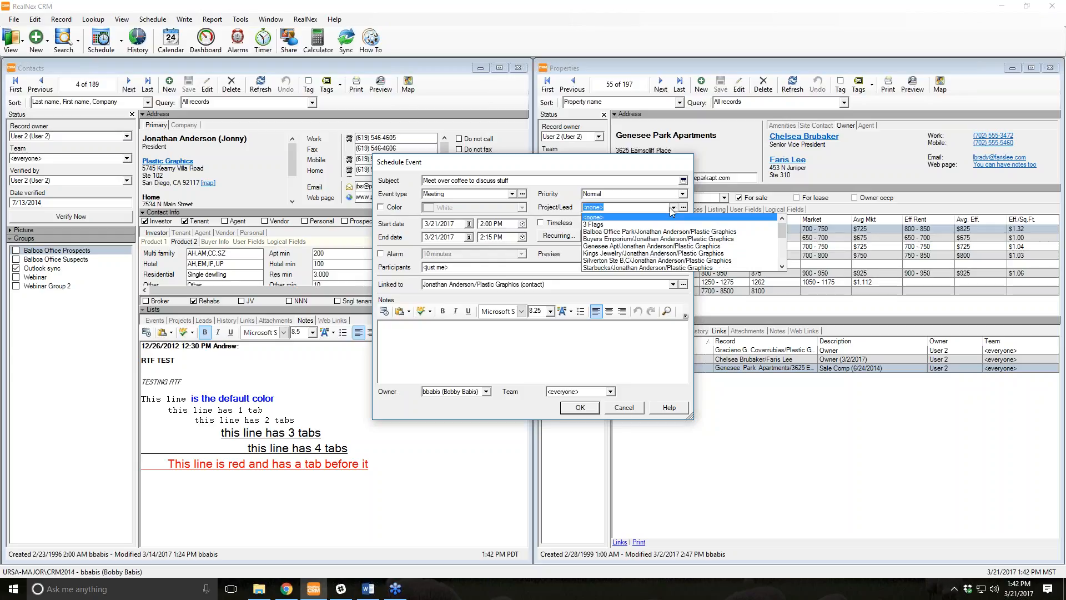
{"action": "key", "text": "Up"}
{"action": "left_click", "coordinate": [656, 234]}
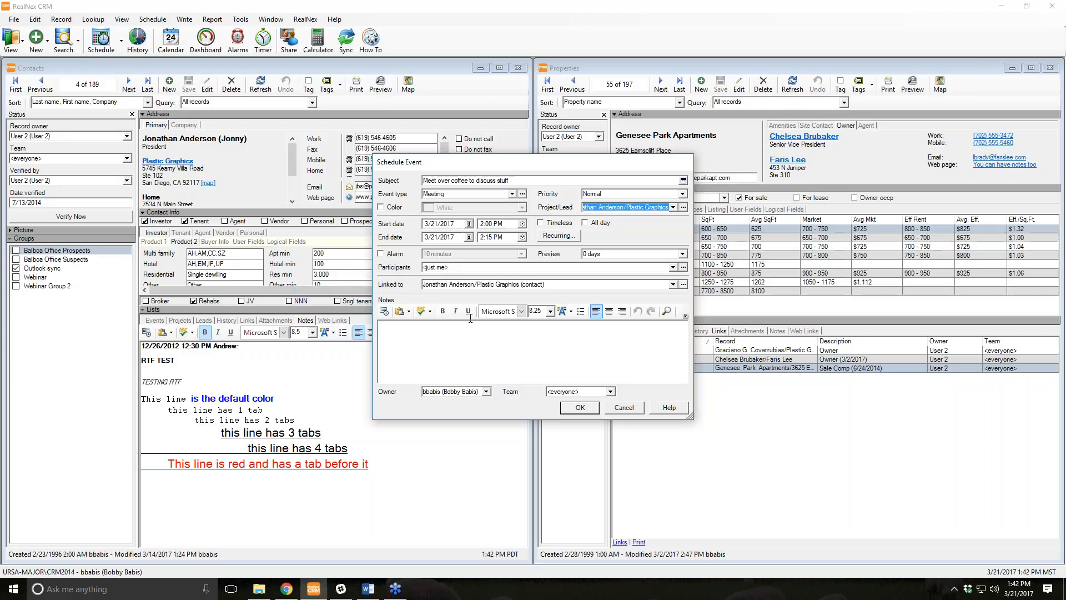
Move the meeting to 3/27/2017 with a 1-hour reminder alarm.
{"action": "left_click", "coordinate": [469, 223]}
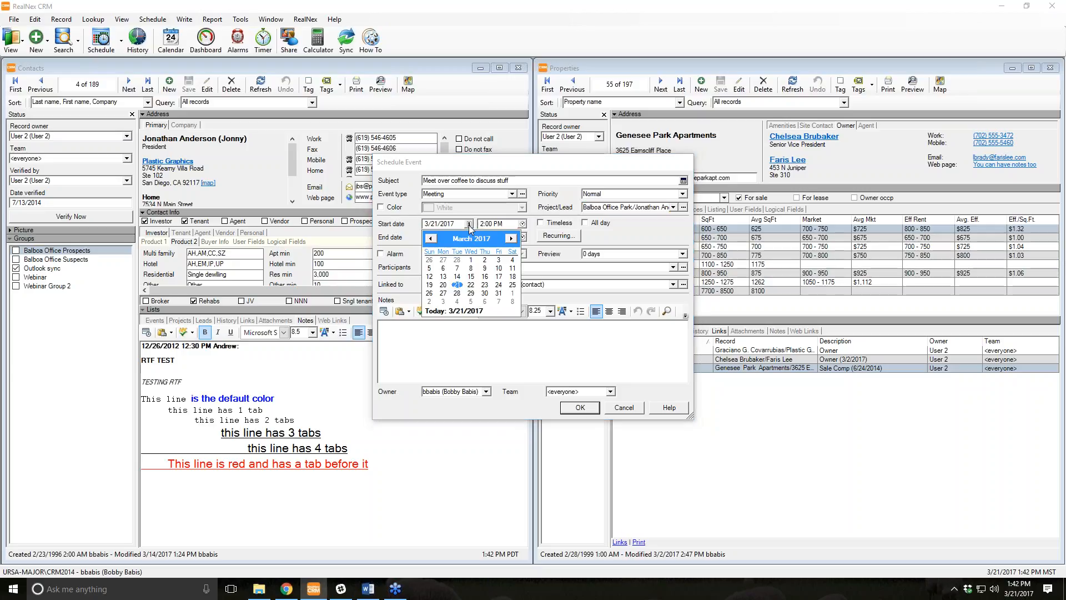
{"action": "left_click", "coordinate": [443, 293]}
{"action": "left_click", "coordinate": [382, 254]}
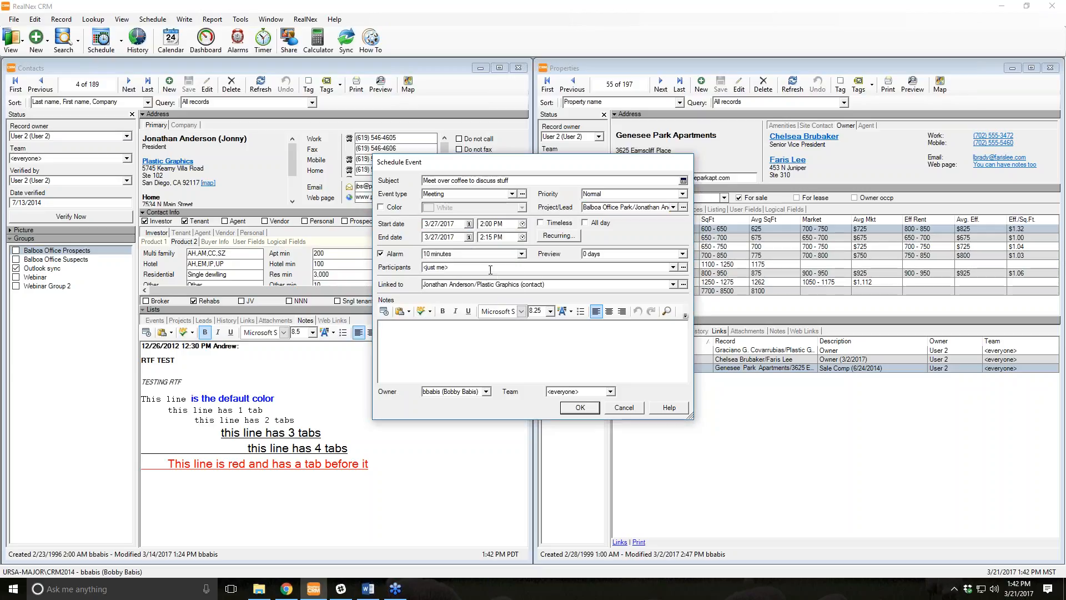
{"action": "left_click", "coordinate": [522, 254]}
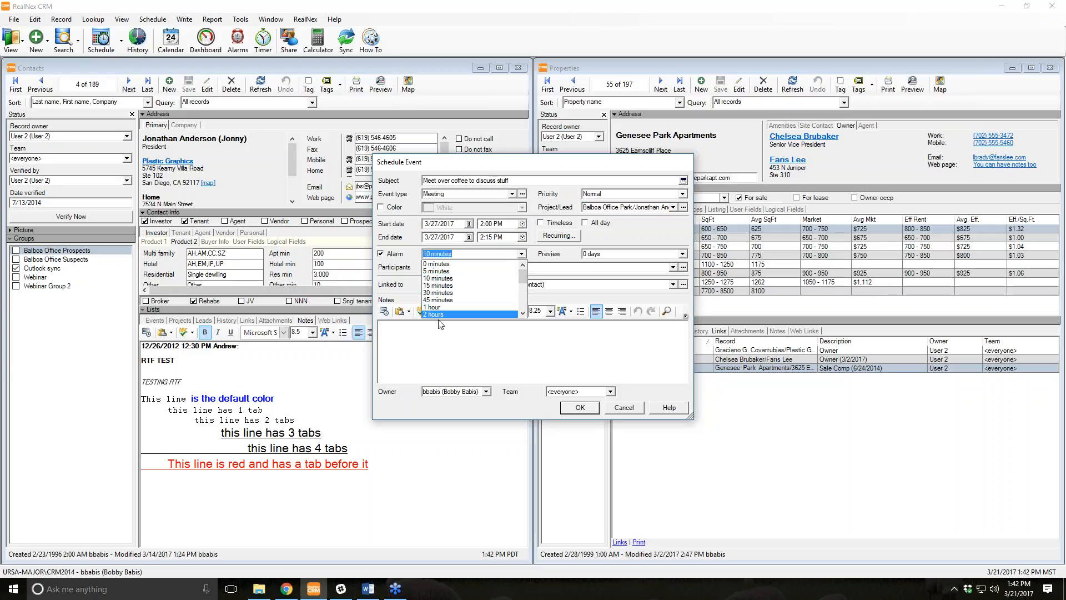
{"action": "left_click", "coordinate": [437, 307]}
{"action": "left_click", "coordinate": [540, 352]}
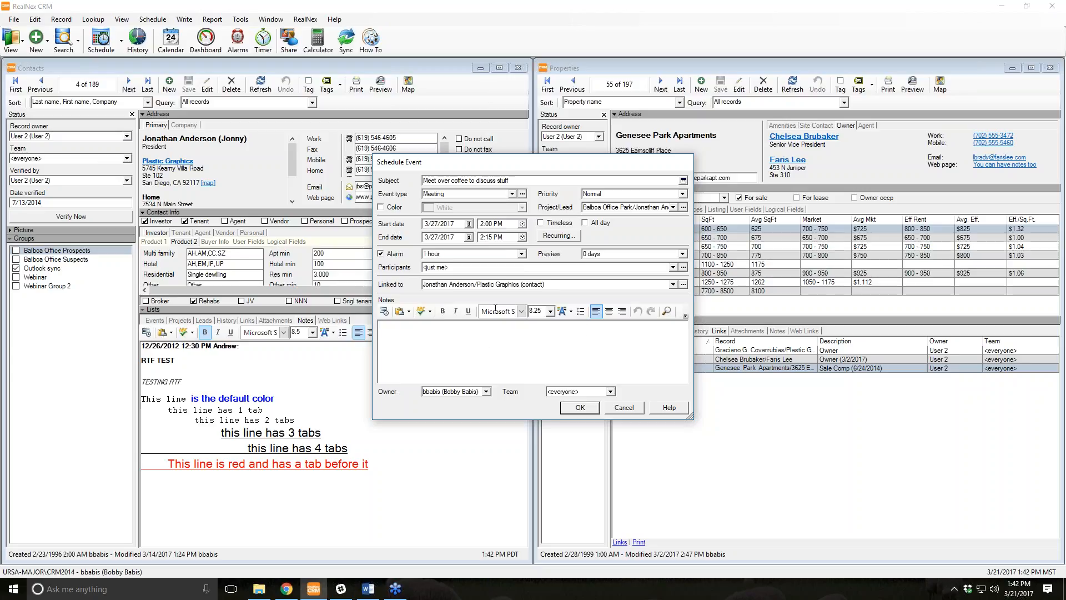
Set participants to Retail, link a second contact, and save the meeting.
{"action": "left_click", "coordinate": [672, 267]}
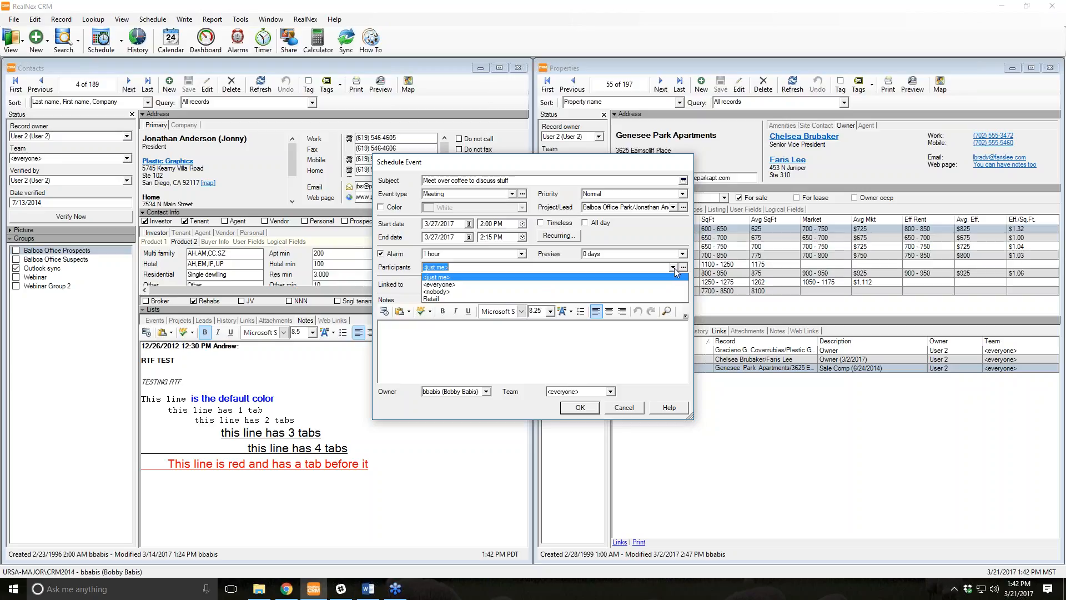
{"action": "left_click", "coordinate": [654, 299]}
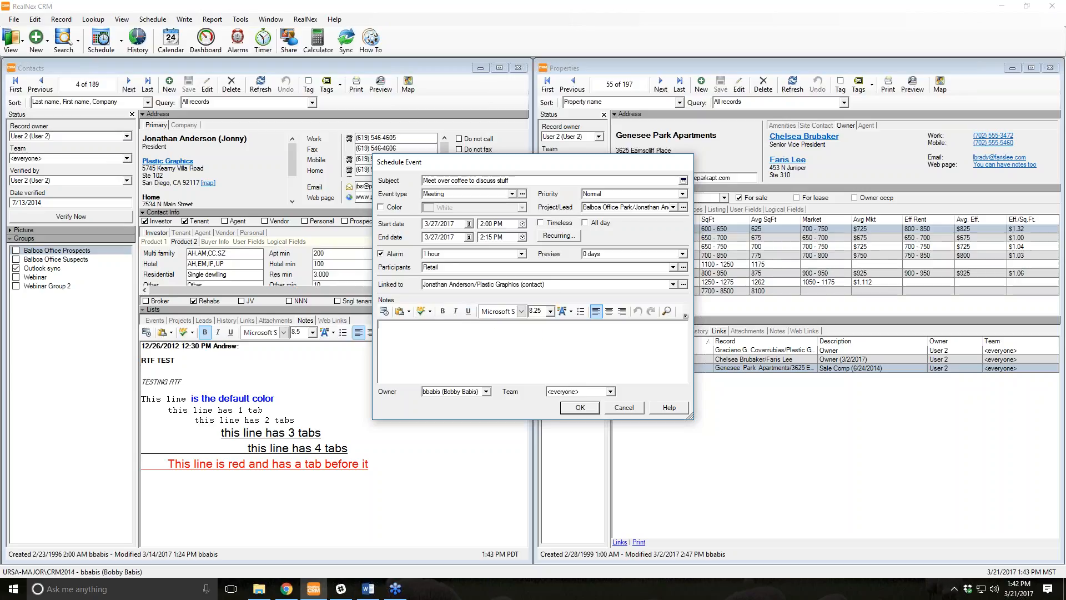
{"action": "left_click", "coordinate": [683, 288]}
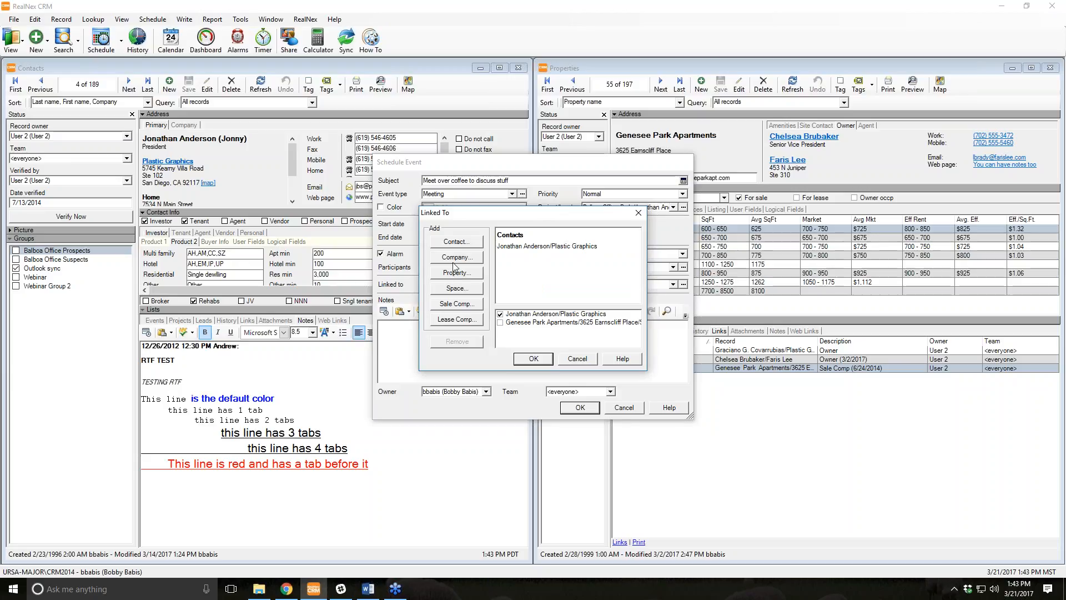
{"action": "left_click", "coordinate": [454, 242]}
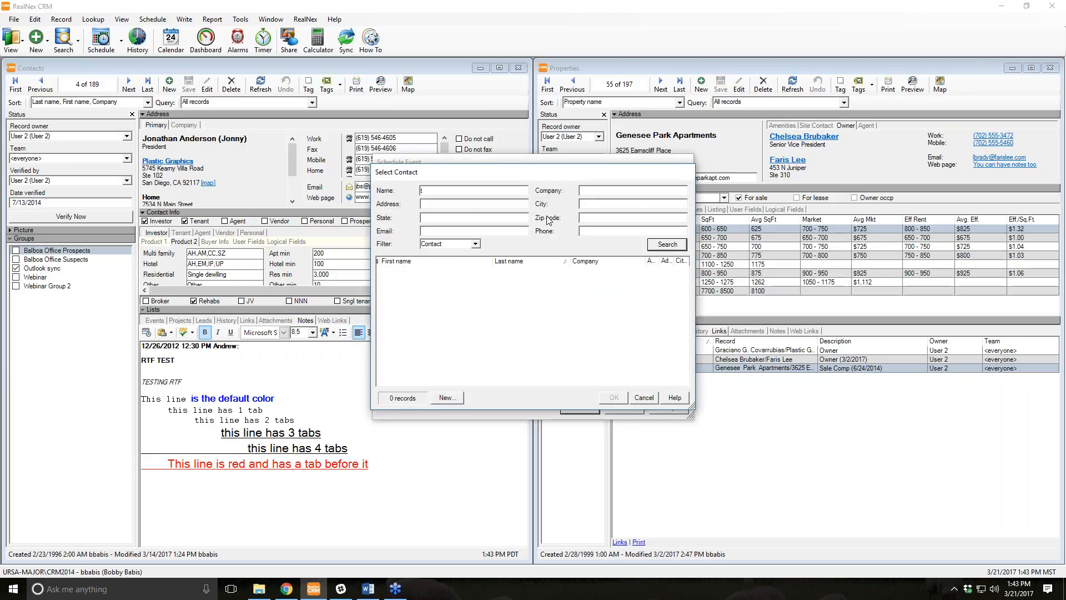
{"action": "key", "text": "Return"}
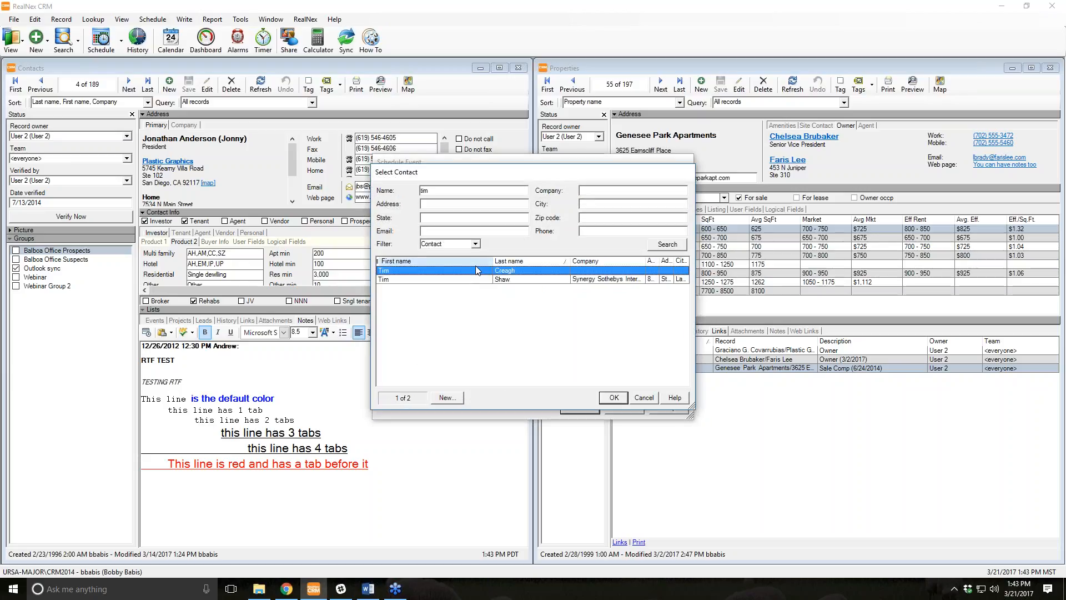
{"action": "double_click", "coordinate": [476, 273]}
{"action": "left_click", "coordinate": [533, 360]}
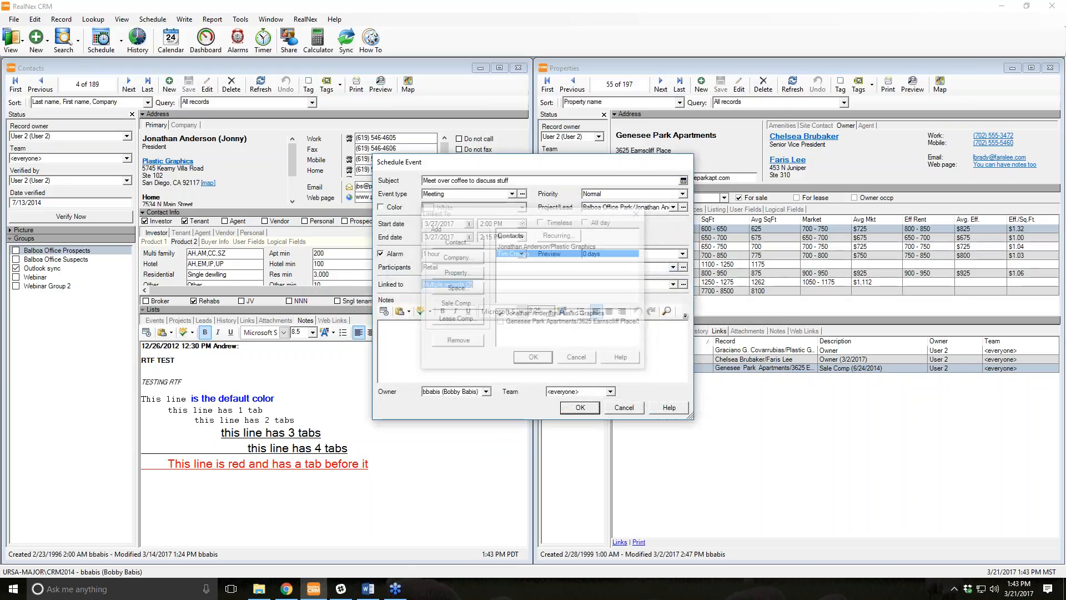
{"action": "left_click", "coordinate": [577, 408]}
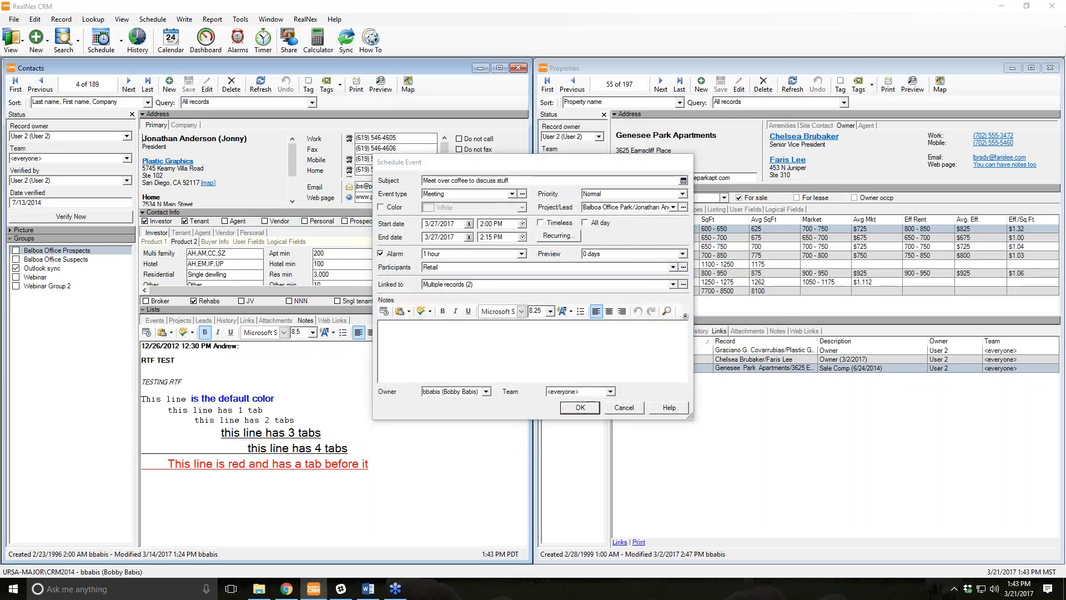
Show the contact's events, select the 3/27/2017 Meeting, and widen the Subject column.
{"action": "left_click", "coordinate": [155, 320]}
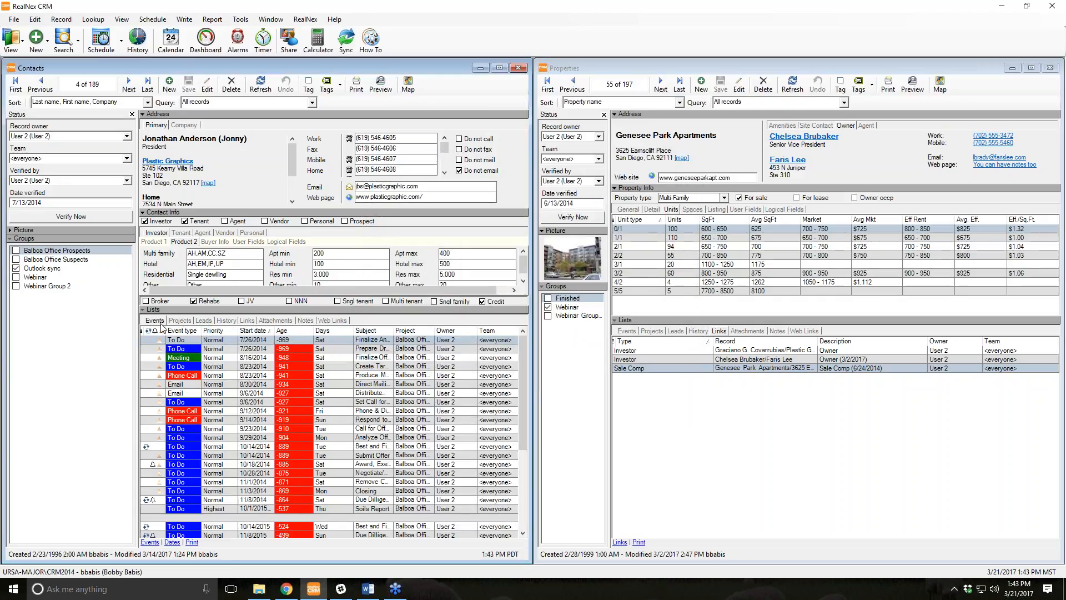
{"action": "scroll", "coordinate": [330, 386], "scroll_direction": "down", "scroll_amount": 2}
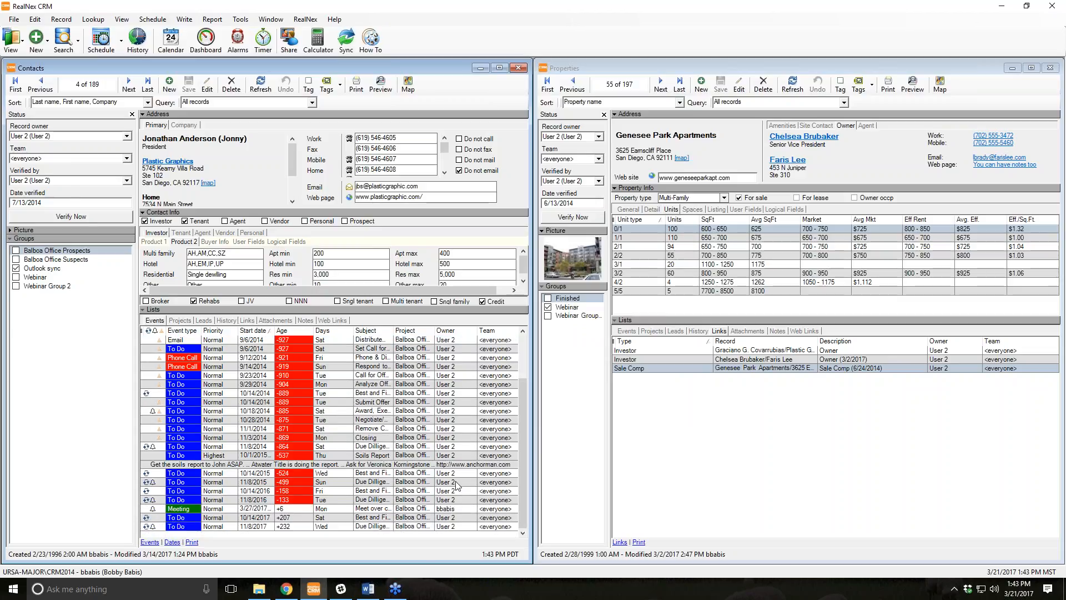
{"action": "left_click", "coordinate": [292, 517]}
{"action": "left_click", "coordinate": [294, 509]}
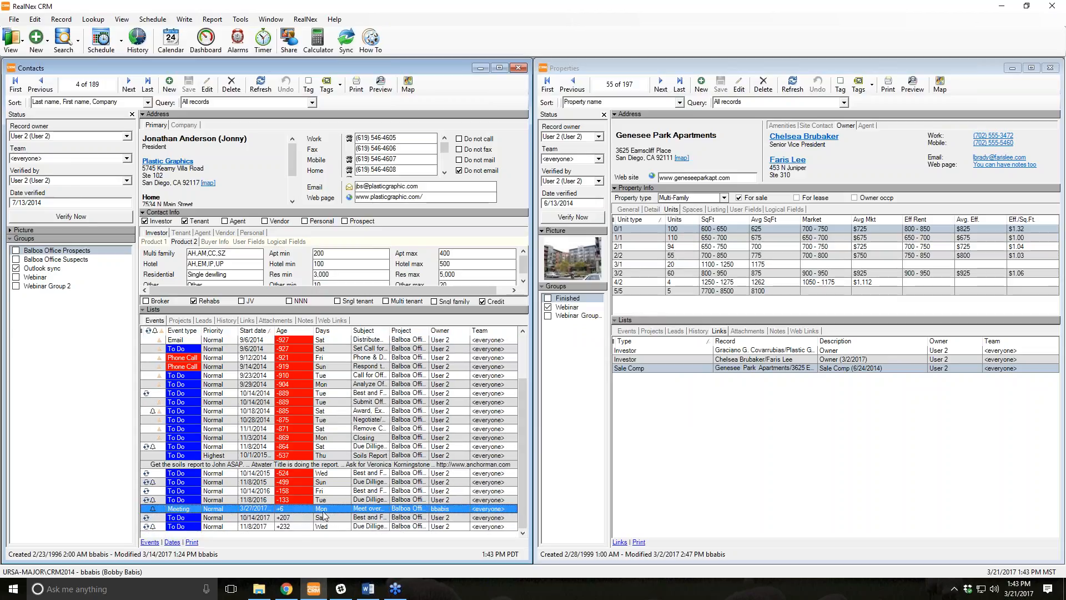
{"action": "double_click", "coordinate": [390, 331]}
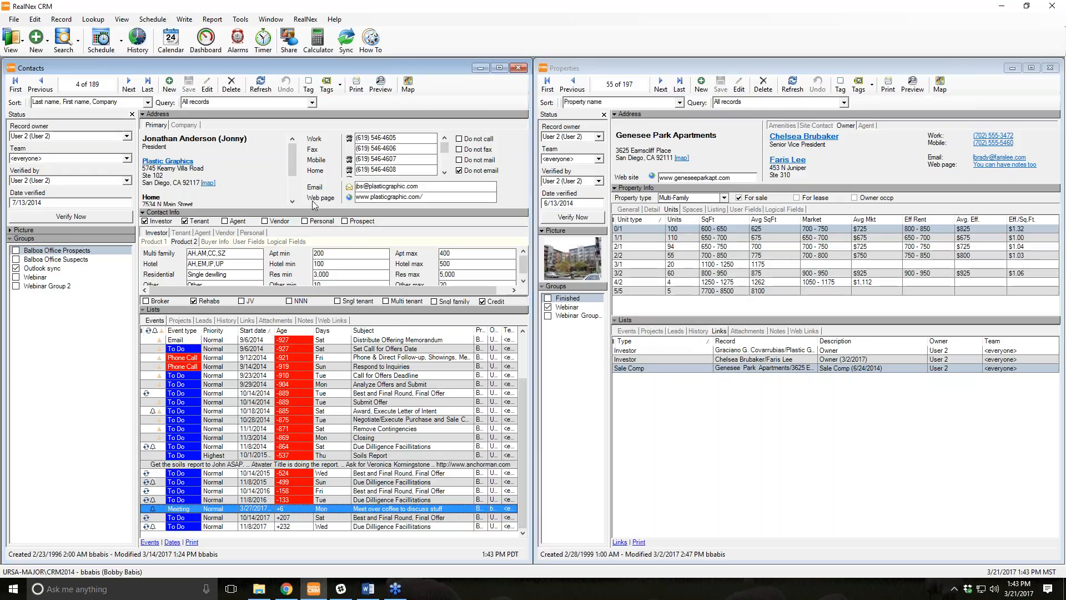
Jump to the linked contact via 'crea' and check its Attachments, History and Events tabs.
{"action": "type", "text": "crea"}
{"action": "key", "text": "Return"}
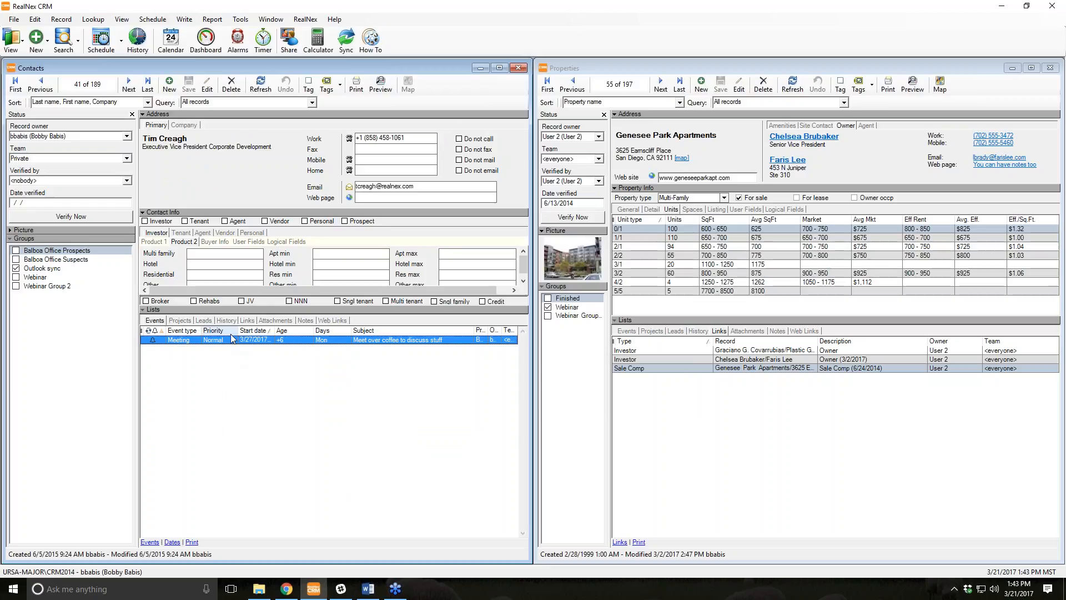
{"action": "left_click", "coordinate": [272, 321]}
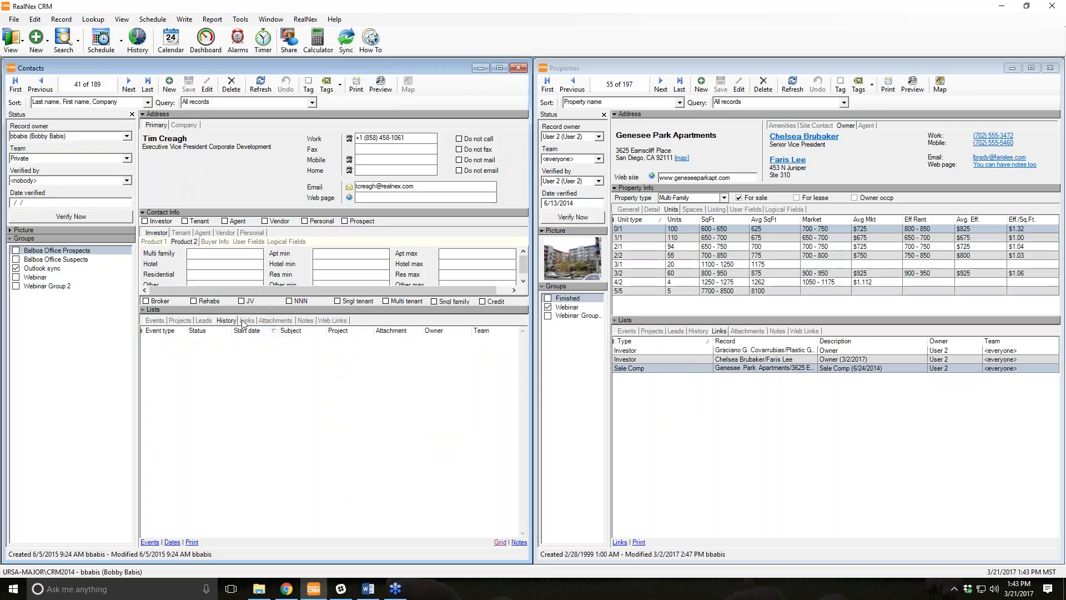
{"action": "left_click", "coordinate": [220, 321]}
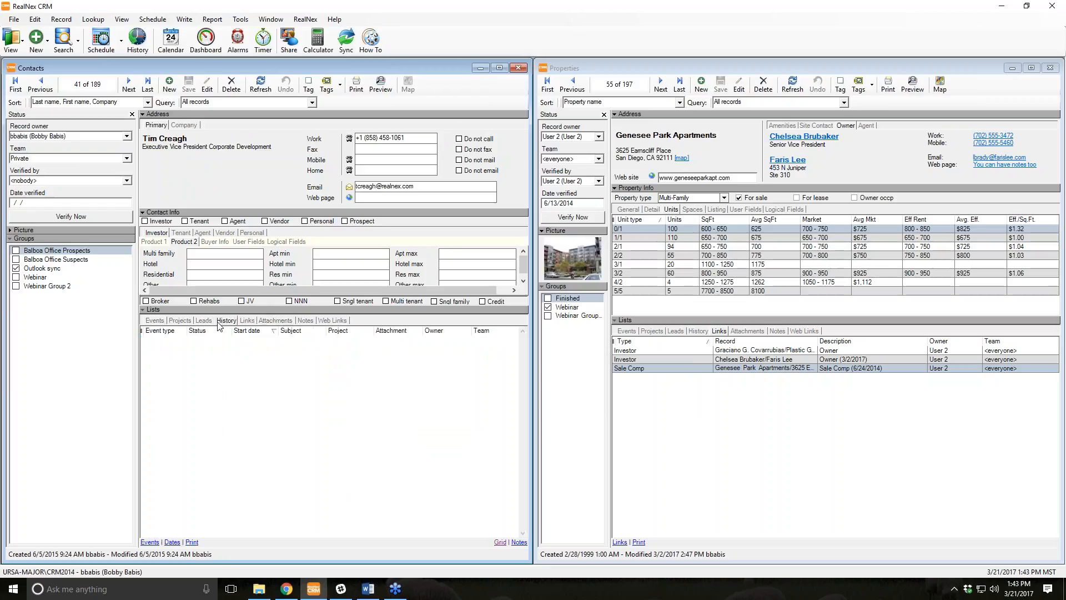
{"action": "left_click", "coordinate": [155, 321]}
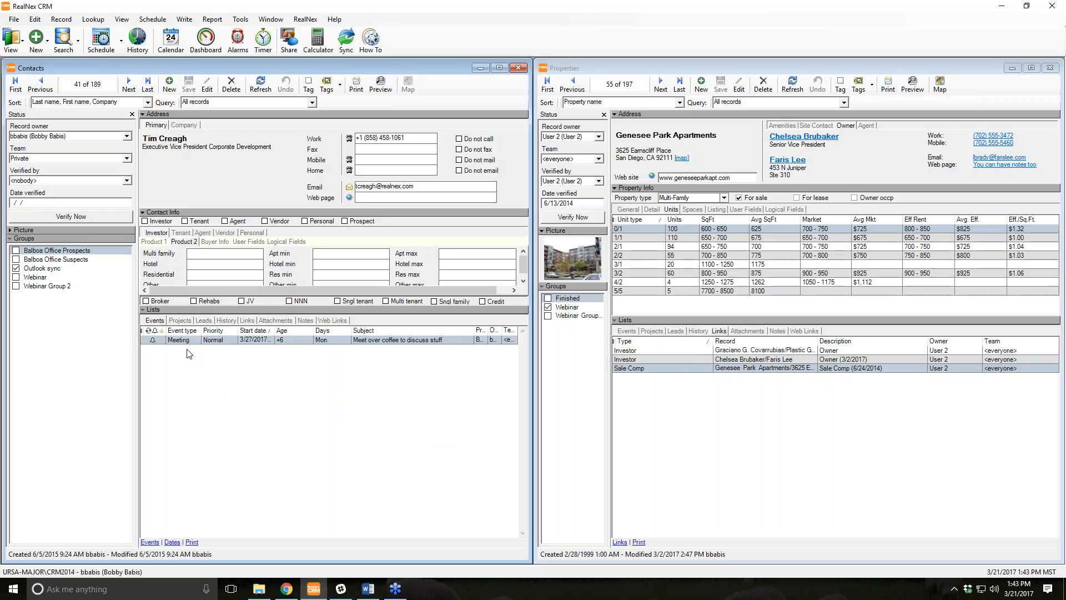
{"action": "mouse_move", "coordinate": [432, 344]}
{"action": "left_click", "coordinate": [38, 45]}
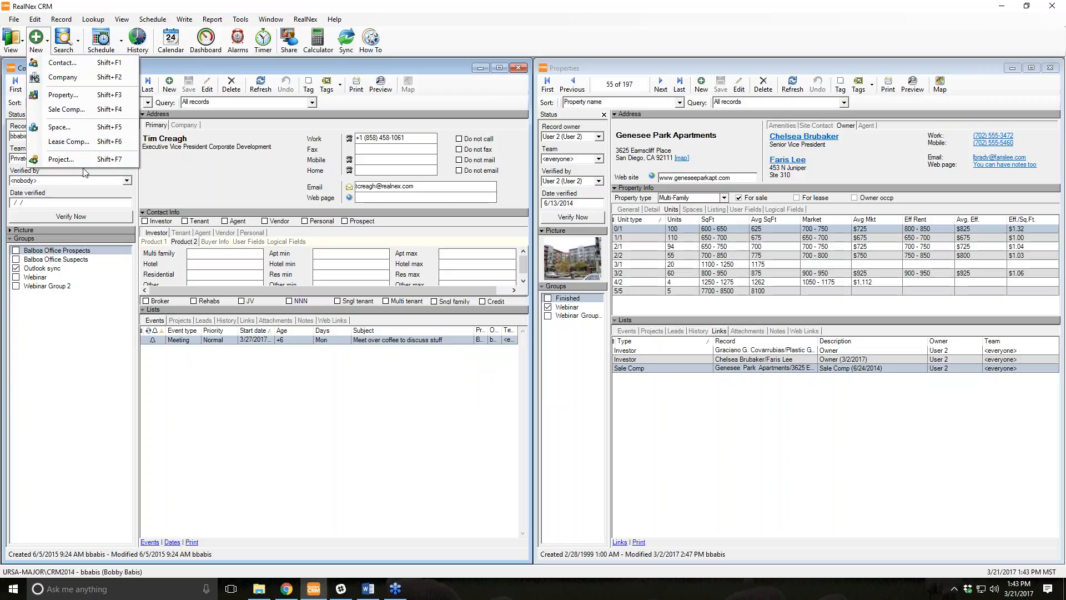
Display all projects in a repositioned, enlarged window and move to Balboa Office Park (2 of 11).
{"action": "left_click", "coordinate": [11, 39]}
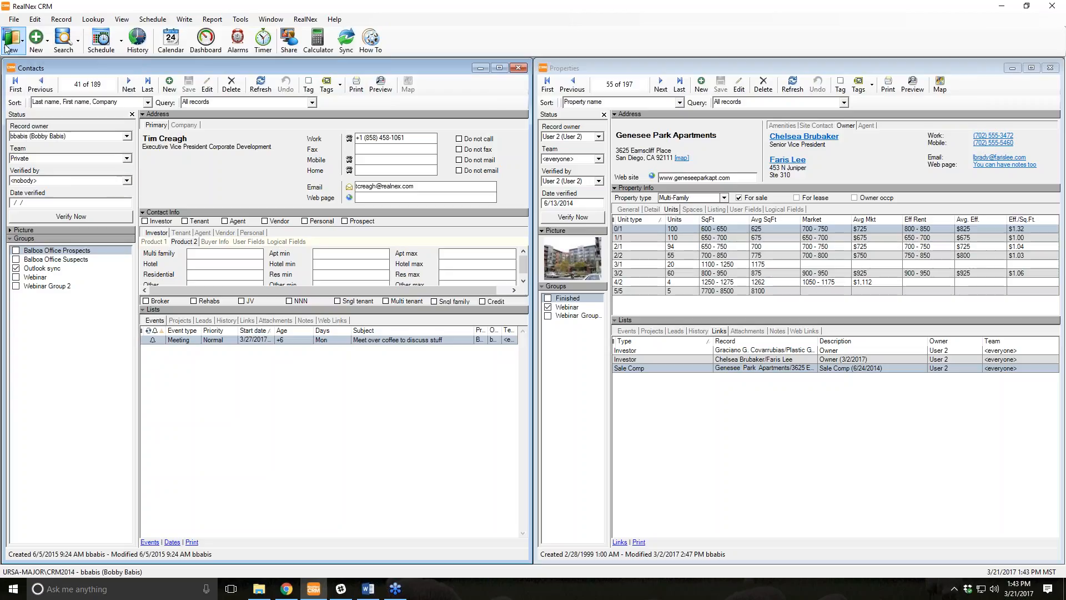
{"action": "left_click", "coordinate": [11, 39]}
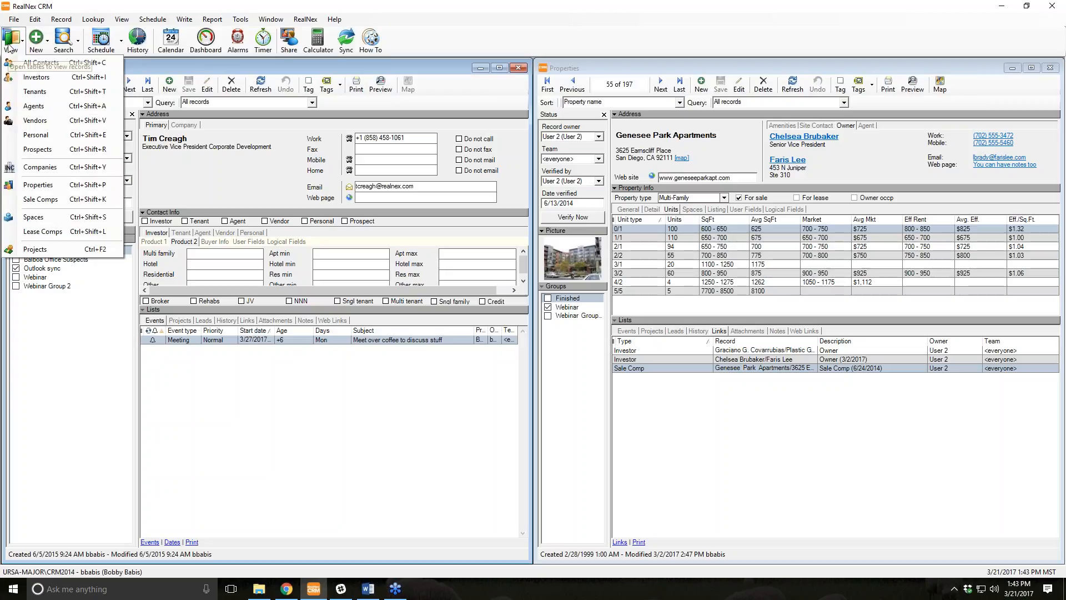
{"action": "left_click", "coordinate": [66, 248]}
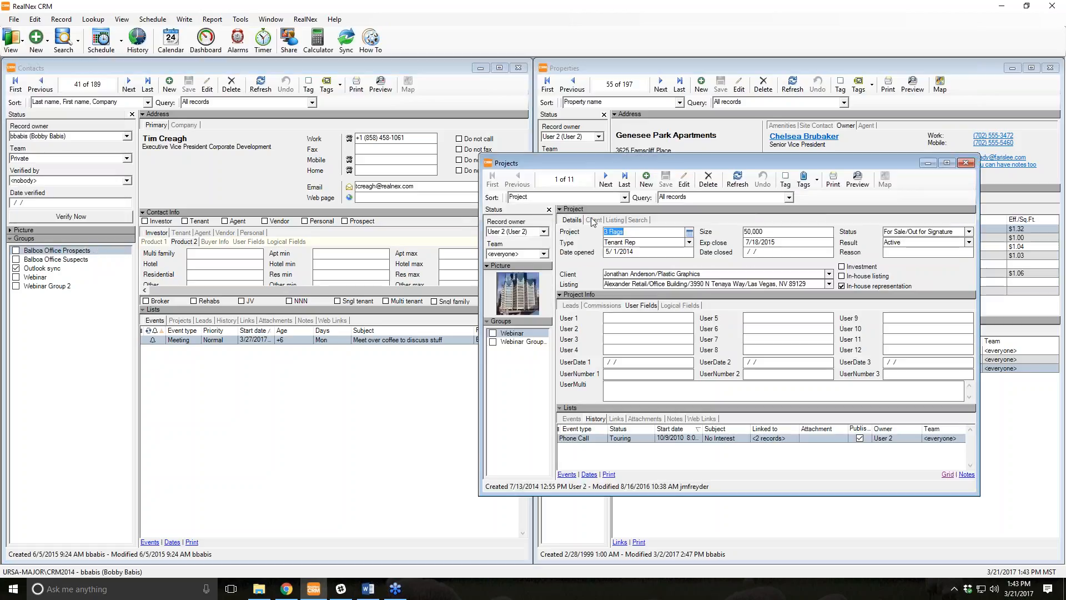
{"action": "left_click_drag", "start_coordinate": [614, 162], "coordinate": [424, 74]}
{"action": "left_click_drag", "start_coordinate": [756, 402], "coordinate": [842, 561]}
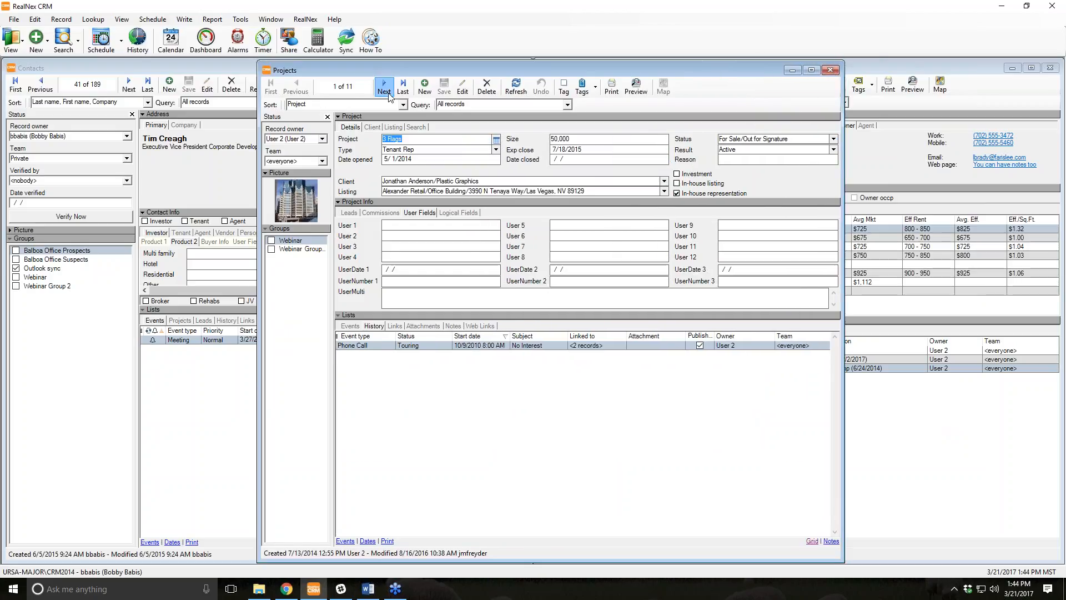
{"action": "left_click", "coordinate": [386, 91]}
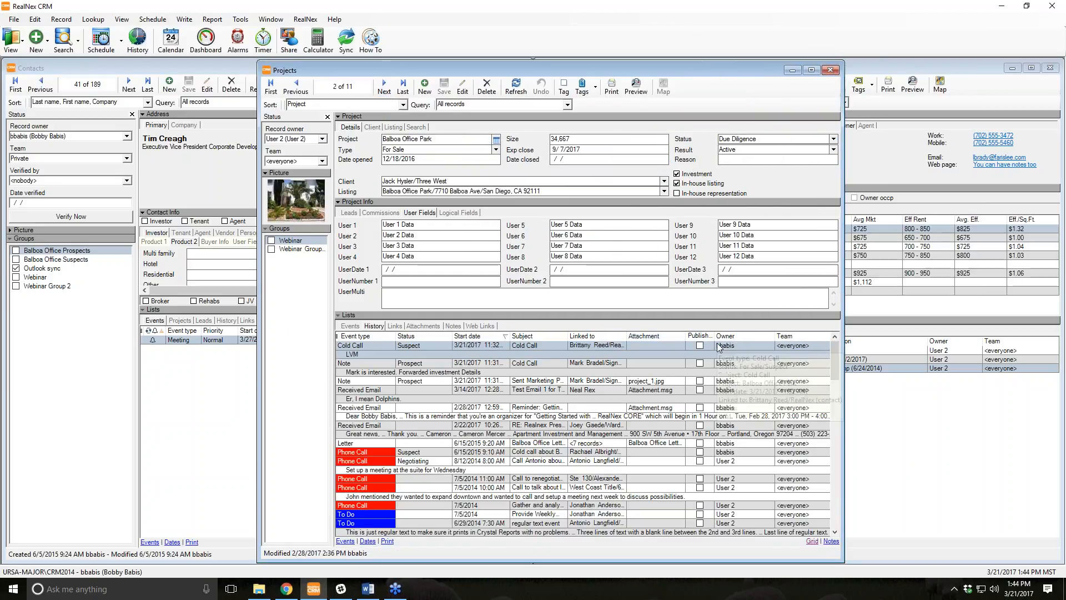
{"action": "mouse_move", "coordinate": [719, 347]}
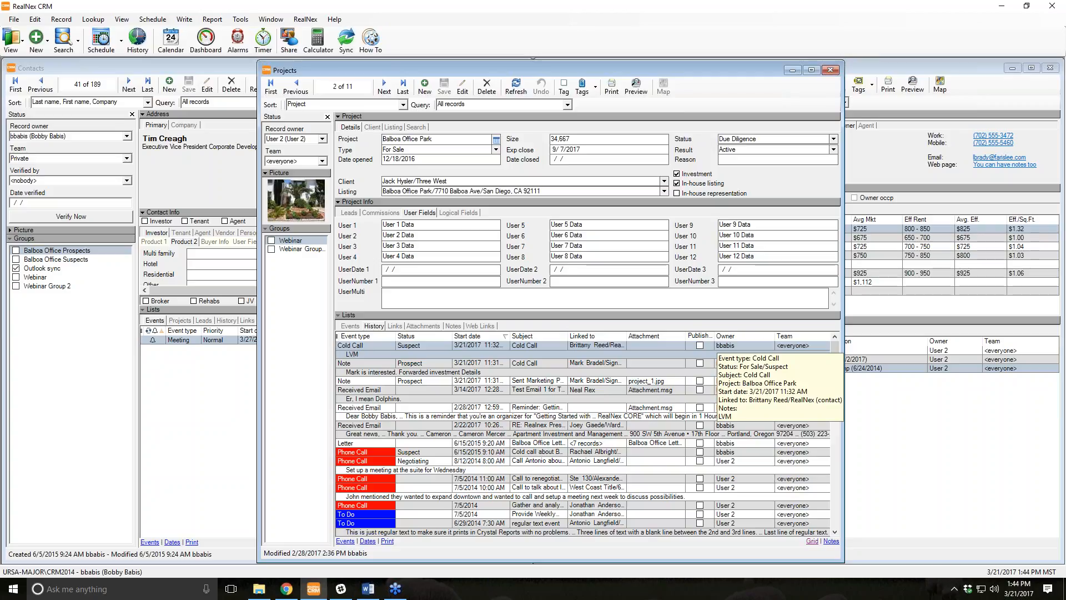
Check the project Type choices, then go to Tools > System Tables.
{"action": "left_click", "coordinate": [419, 149]}
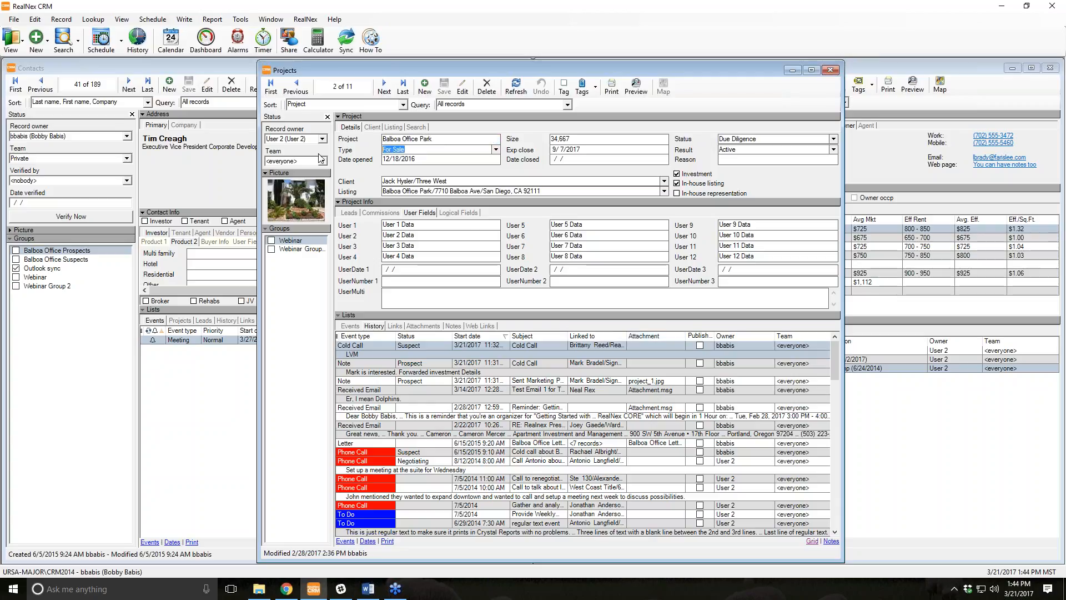
{"action": "left_click", "coordinate": [496, 150]}
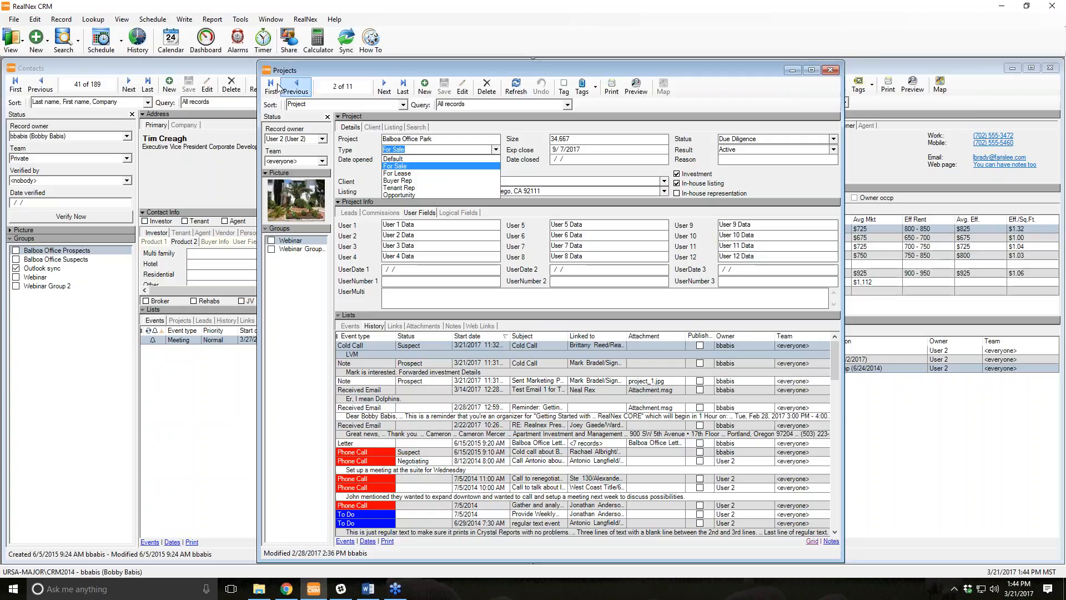
{"action": "left_click", "coordinate": [240, 19]}
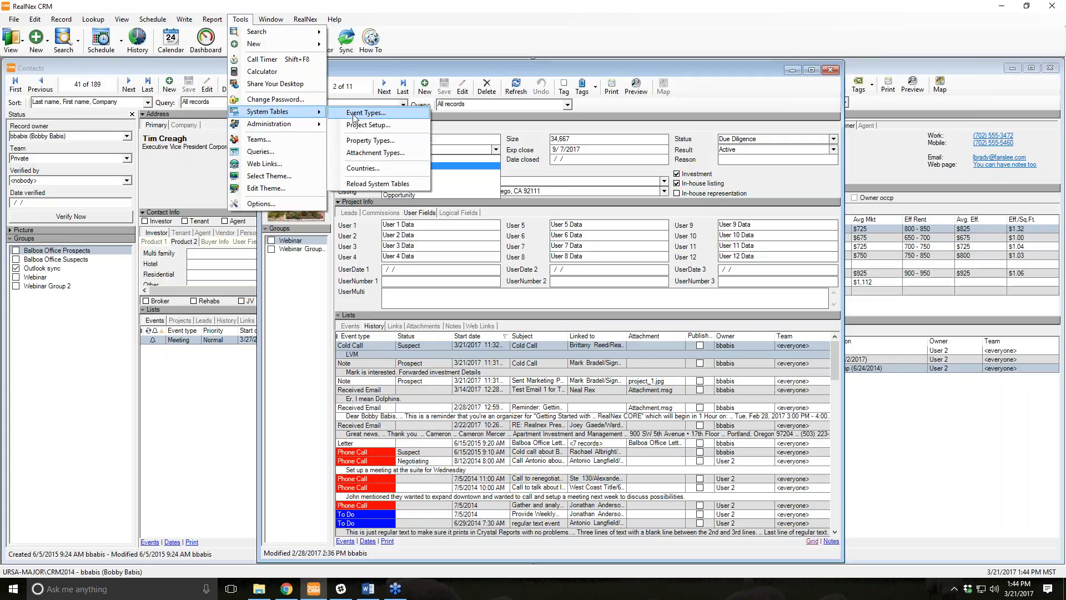
Review the project types in Project Setup, cancel without changes, and reopen the Type choices.
{"action": "left_click", "coordinate": [370, 129]}
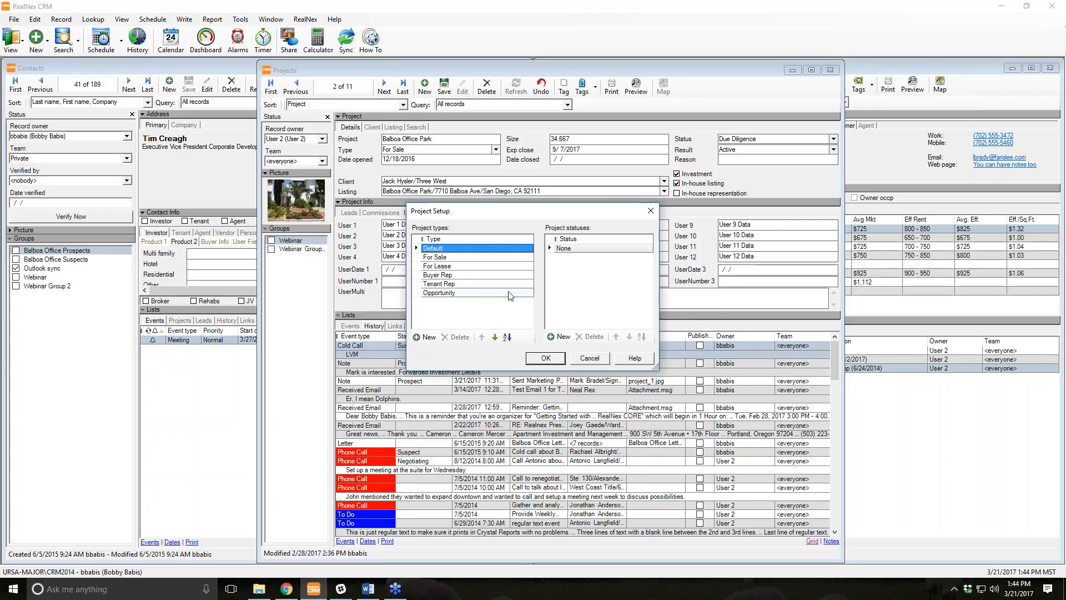
{"action": "left_click", "coordinate": [602, 358]}
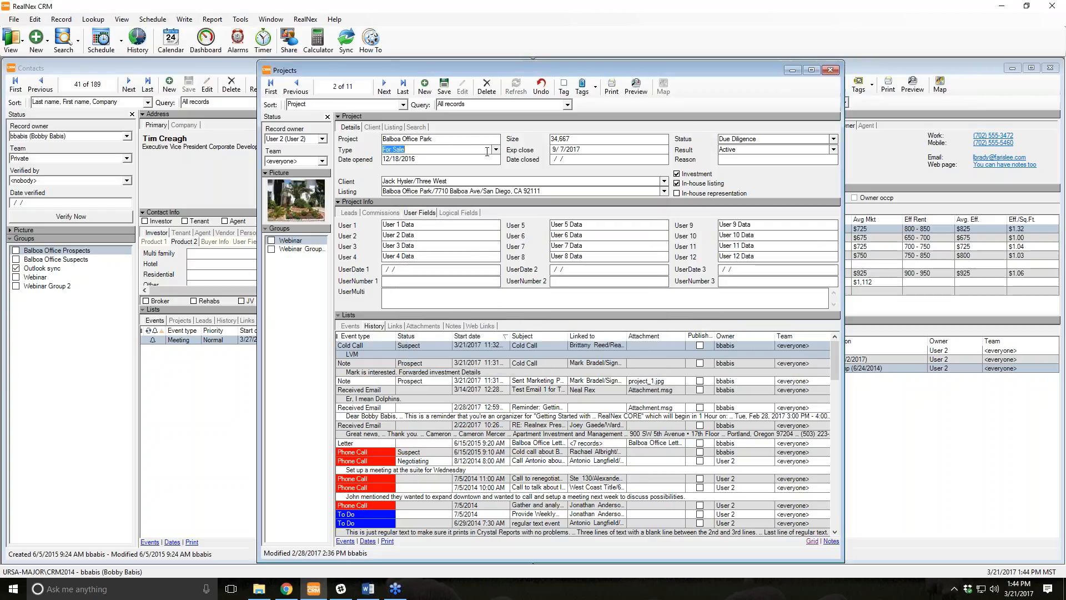
{"action": "left_click", "coordinate": [487, 151]}
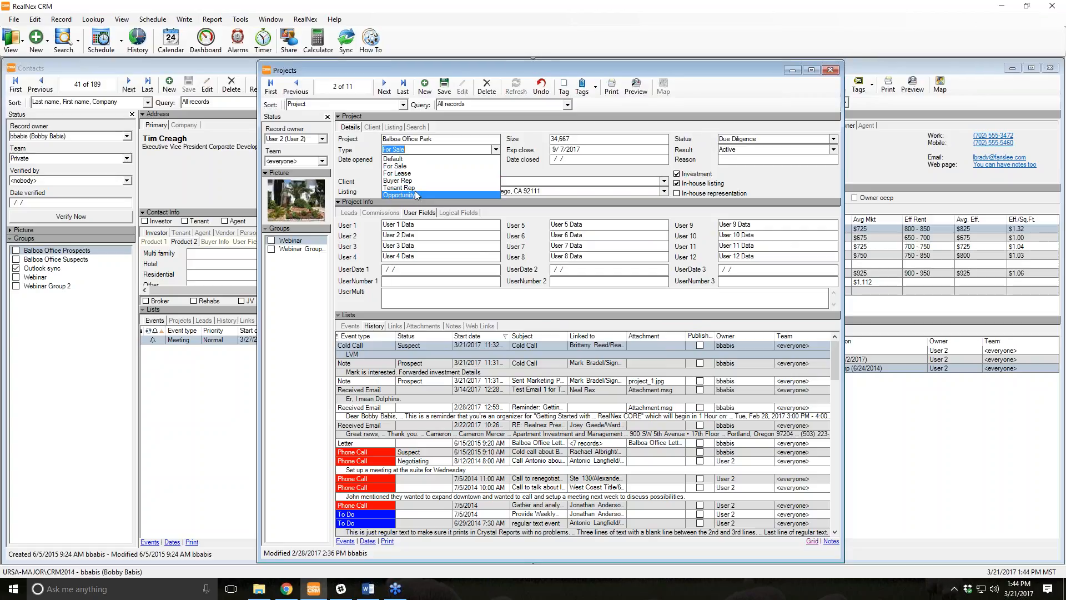
Keep type For Sale, change Balboa Office Park's status to Prospect, and bring the contact forward.
{"action": "key", "text": "Escape"}
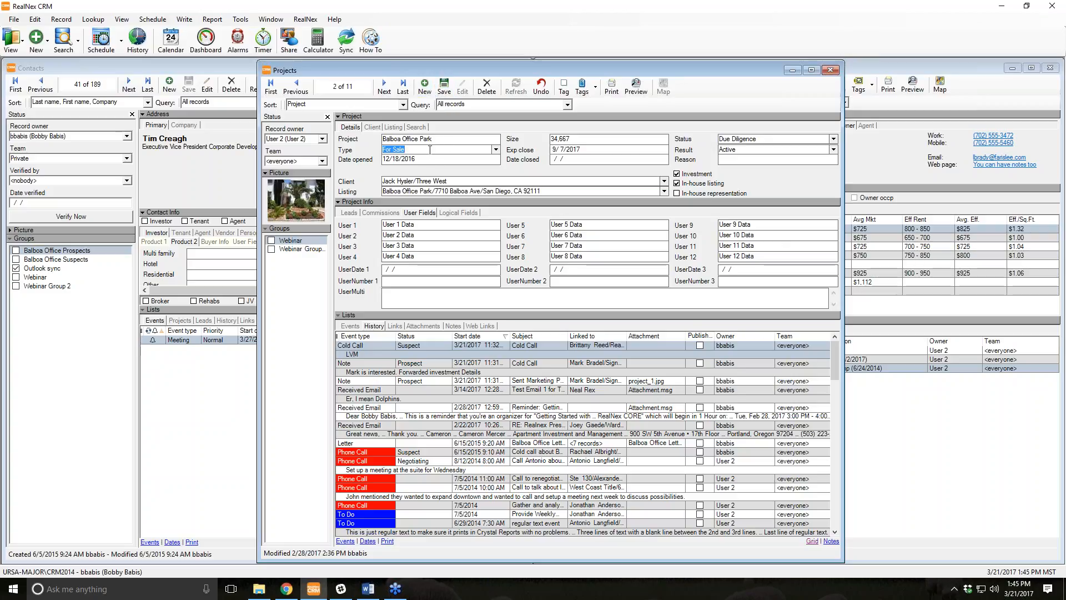
{"action": "left_click", "coordinate": [808, 141]}
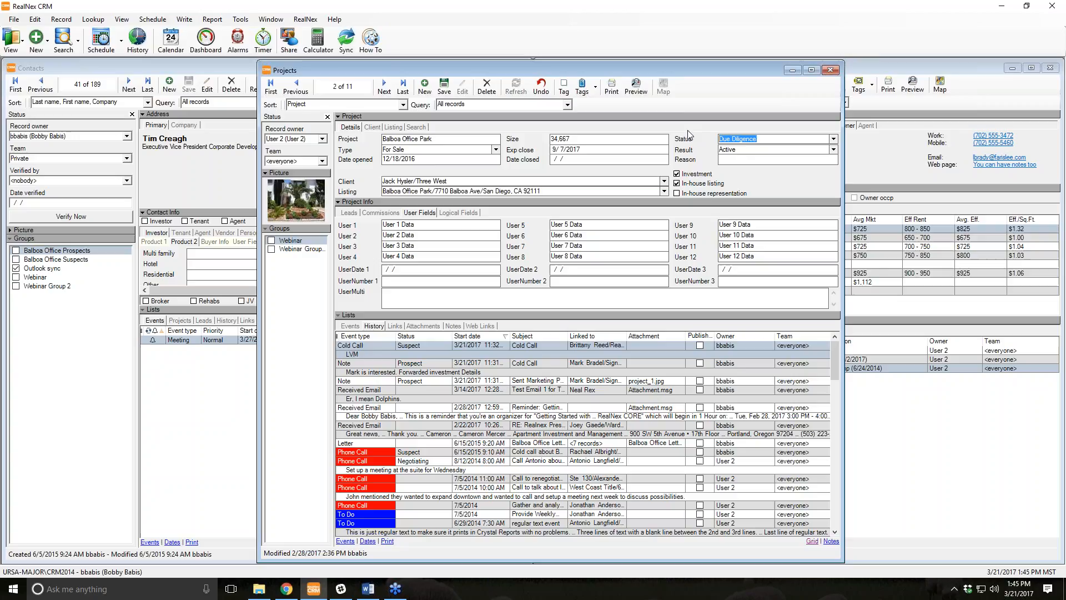
{"action": "left_click", "coordinate": [834, 139]}
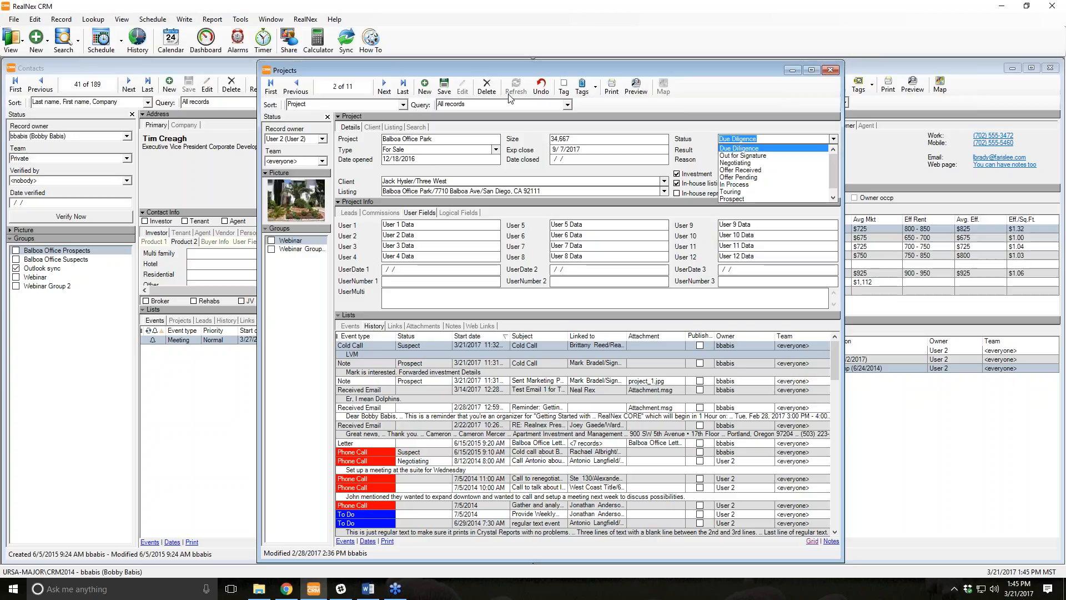
{"action": "scroll", "coordinate": [748, 201], "scroll_direction": "down", "scroll_amount": 1}
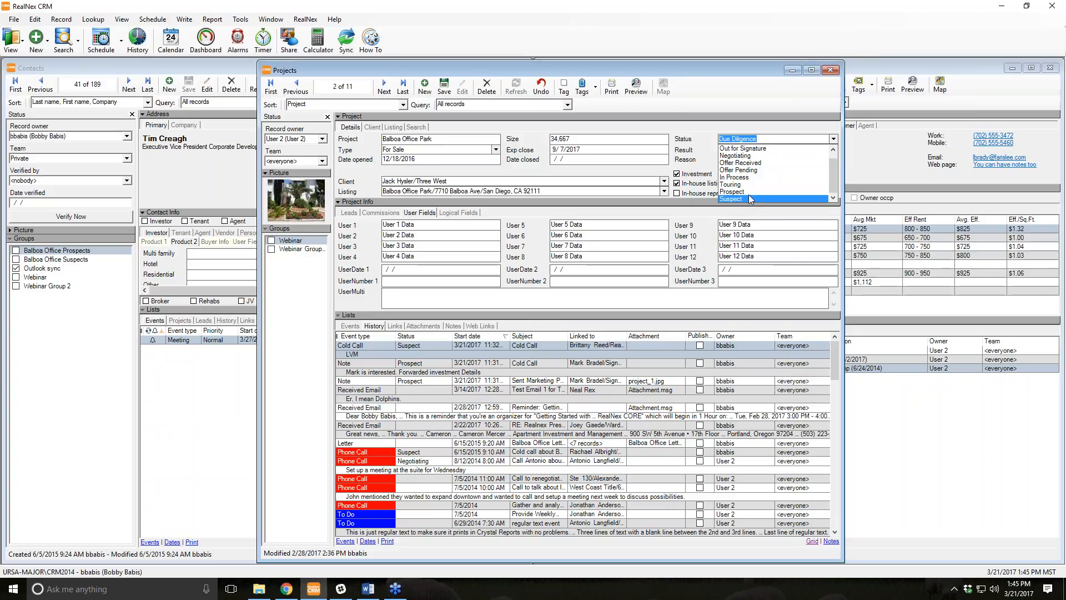
{"action": "left_click", "coordinate": [748, 193]}
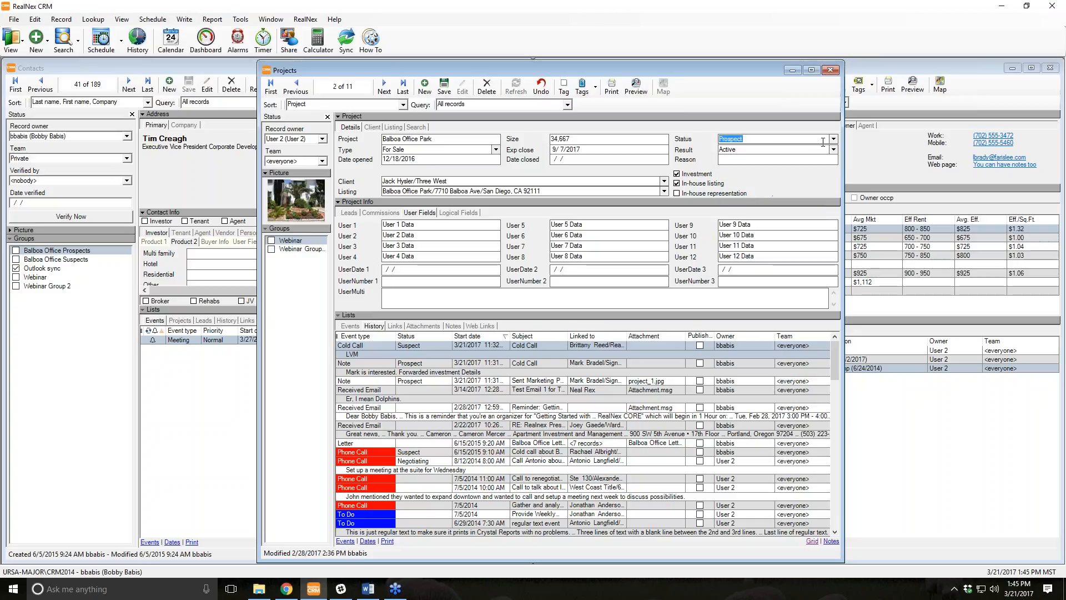
{"action": "left_click", "coordinate": [834, 139]}
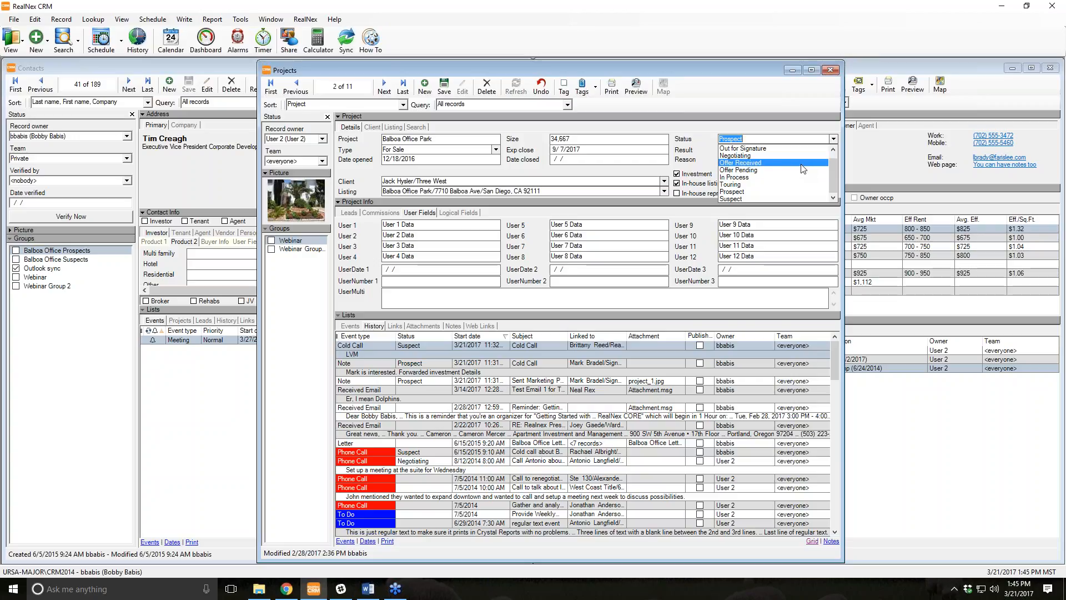
{"action": "left_click", "coordinate": [814, 144]}
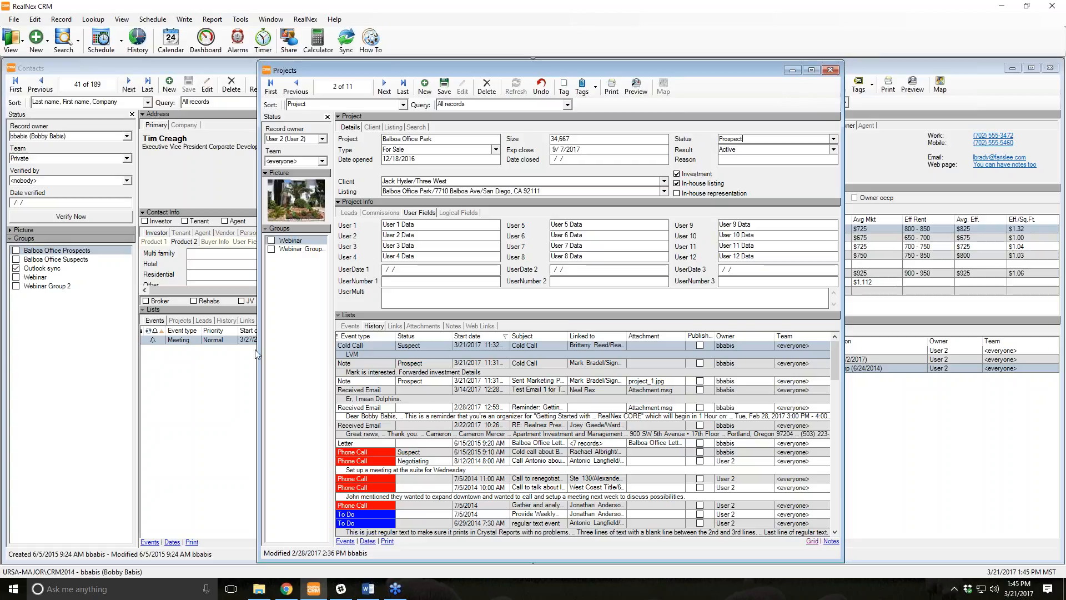
{"action": "left_click", "coordinate": [224, 322]}
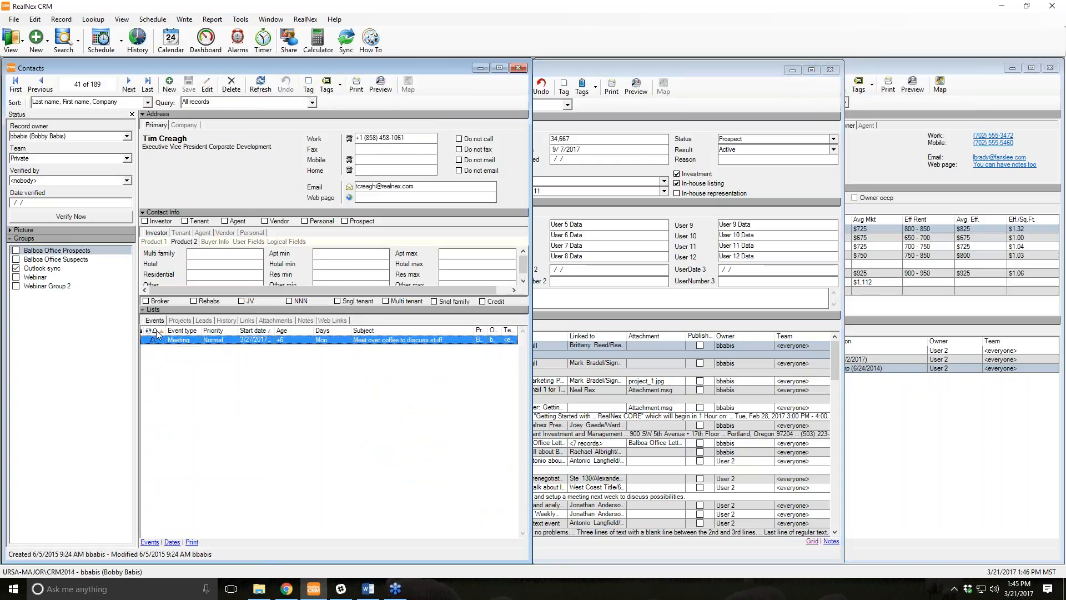
Switch to the project and back, then start a new Note history record dated 3/21/2017.
{"action": "mouse_move", "coordinate": [187, 341]}
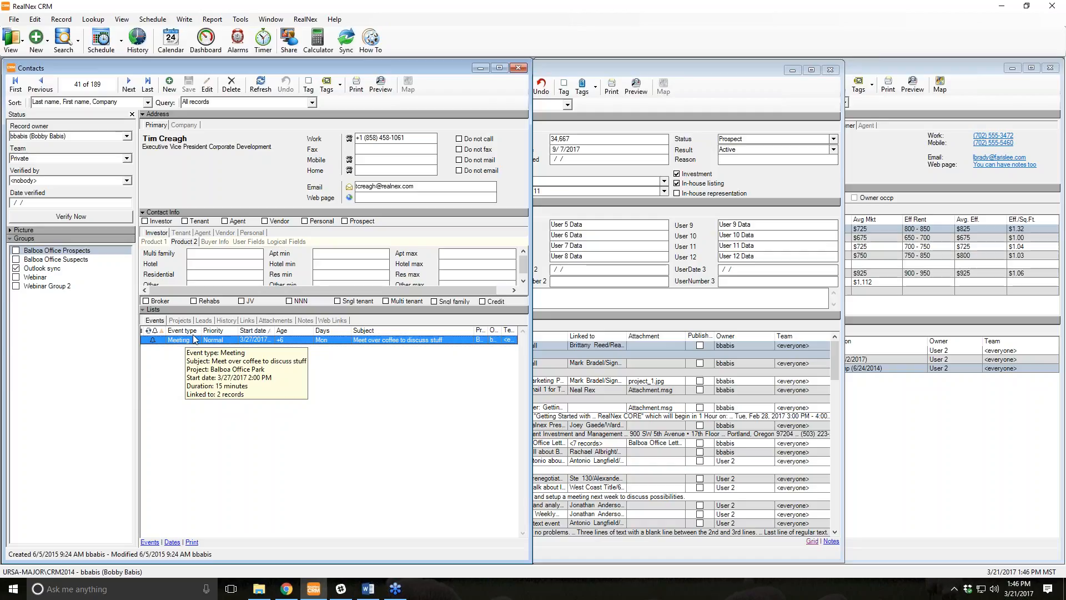
{"action": "left_click", "coordinate": [756, 96]}
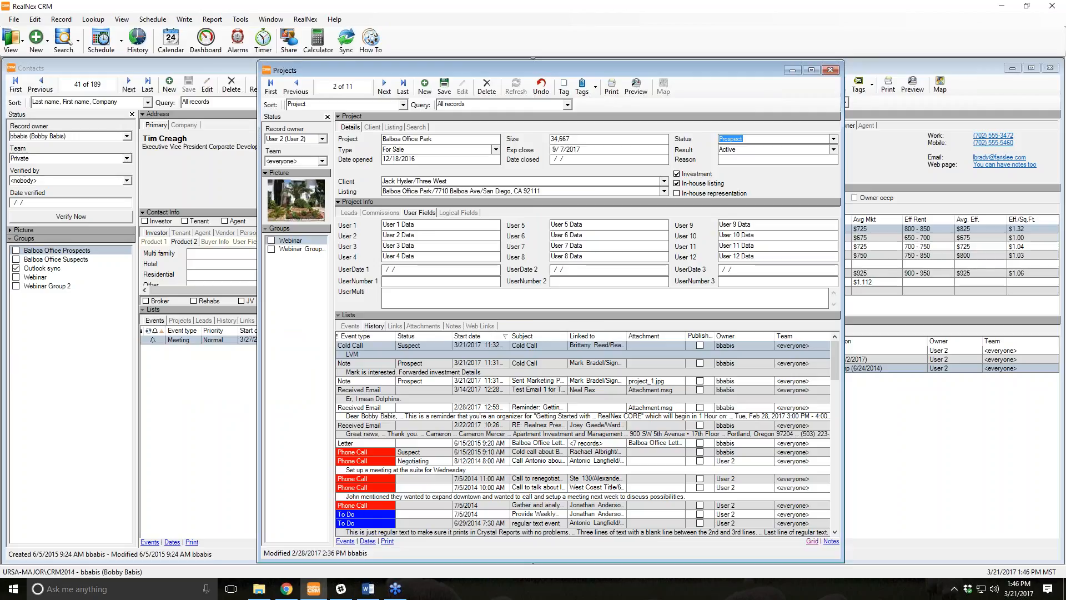
{"action": "left_click", "coordinate": [165, 182]}
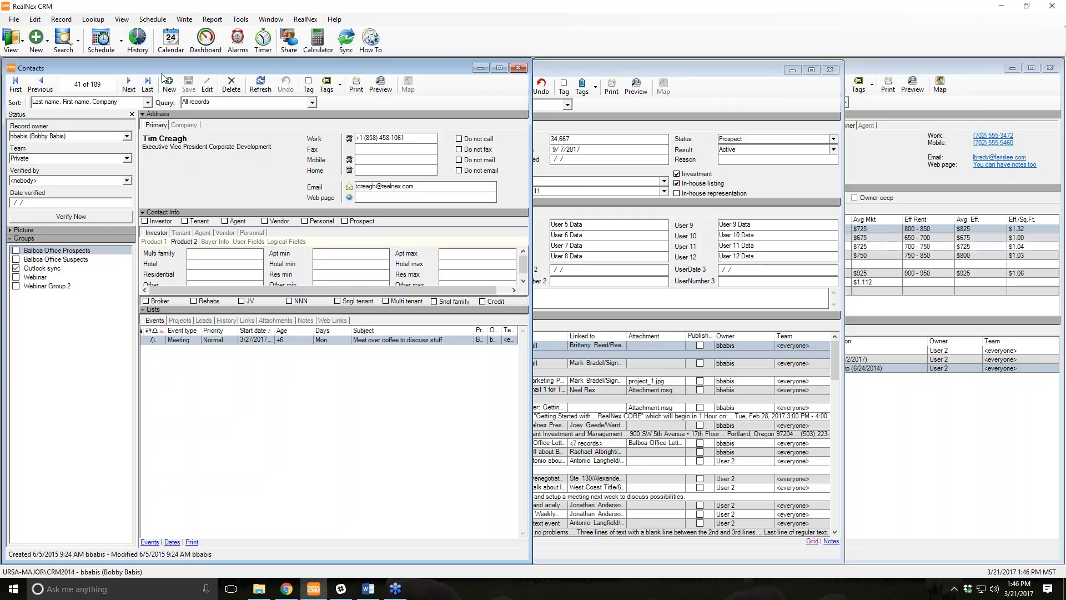
{"action": "left_click", "coordinate": [138, 47]}
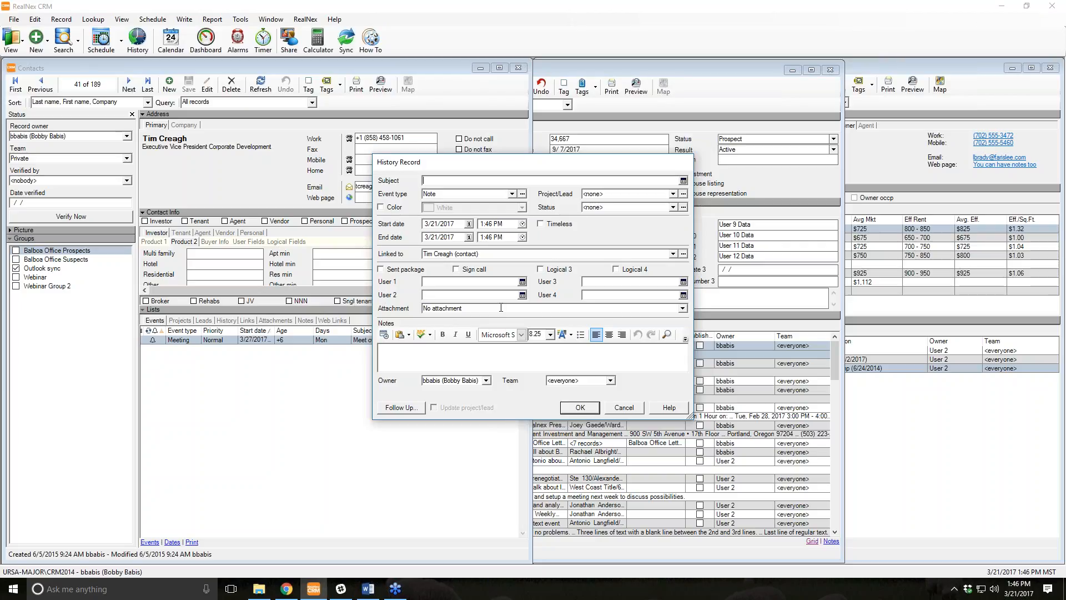
Make the history a Phone Call 'Called about Balboa Office Park', linked to Balboa Office Park.
{"action": "left_click", "coordinate": [478, 253]}
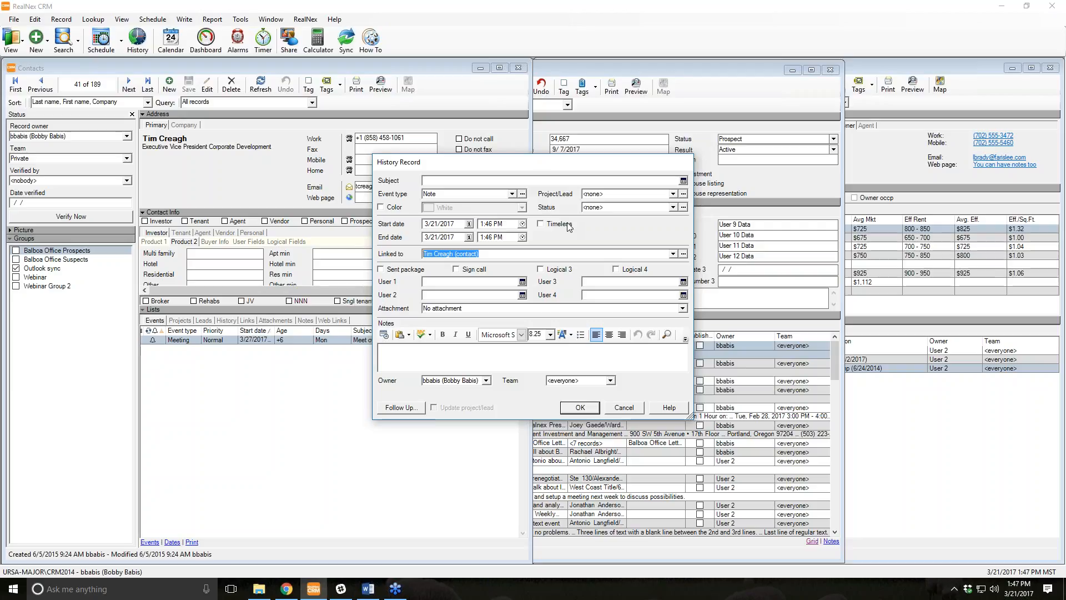
{"action": "left_click", "coordinate": [484, 181]}
{"action": "type", "text": "Called about Bal"}
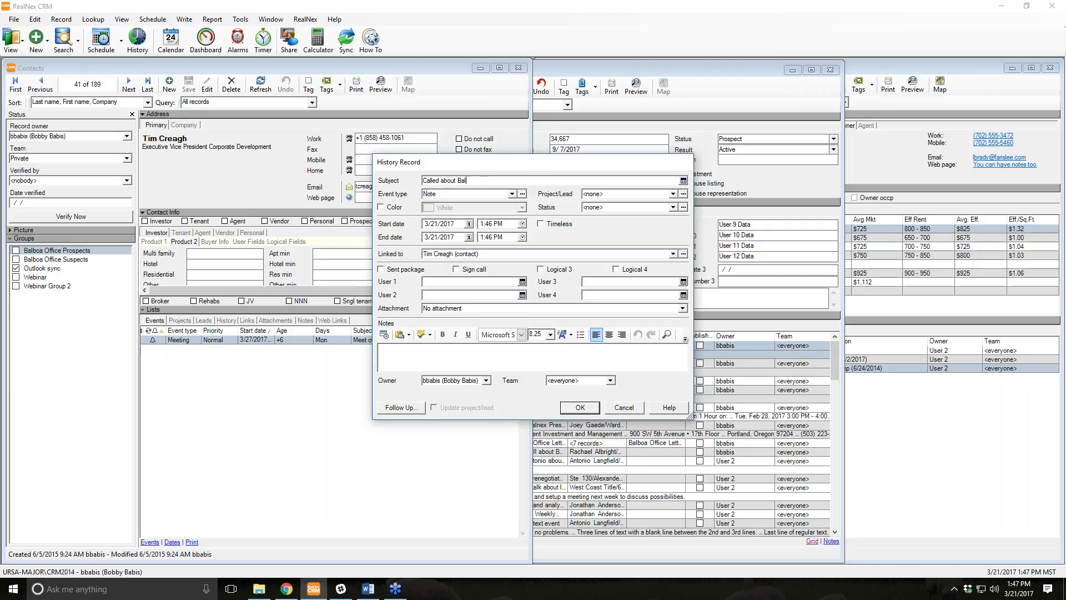
{"action": "type", "text": "boa Office Park"}
{"action": "key", "text": "Tab"}
{"action": "type", "text": "Pho"}
{"action": "left_click", "coordinate": [672, 193]}
{"action": "left_click", "coordinate": [634, 219]}
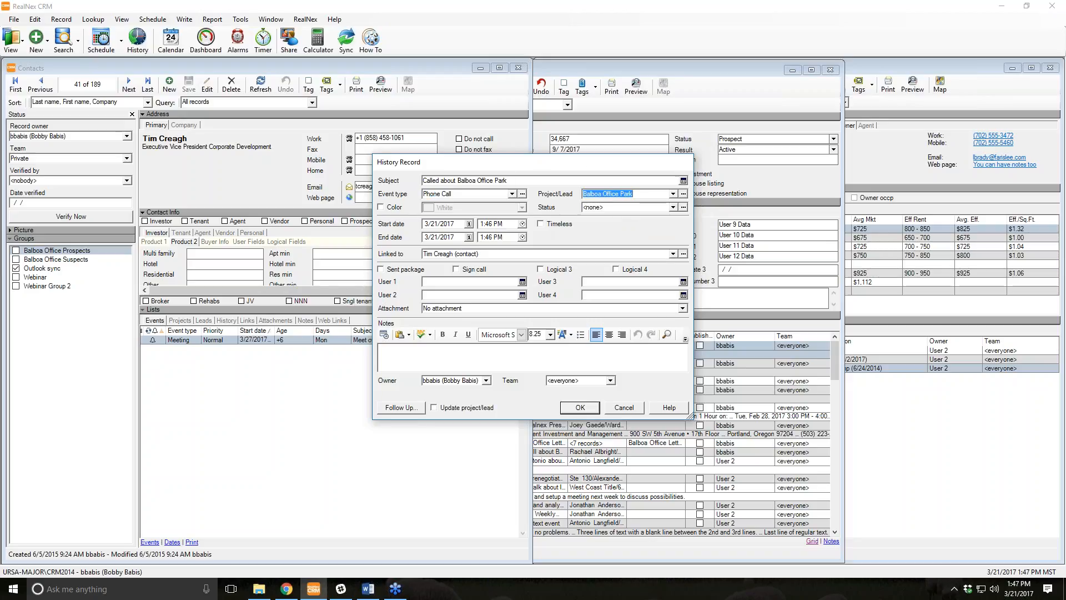
Write call notes saying he wants information and details went to a colleague for marketing.
{"action": "left_click", "coordinate": [433, 351]}
{"action": "type", "text": "Wants us to send him some information. Got details over to"}
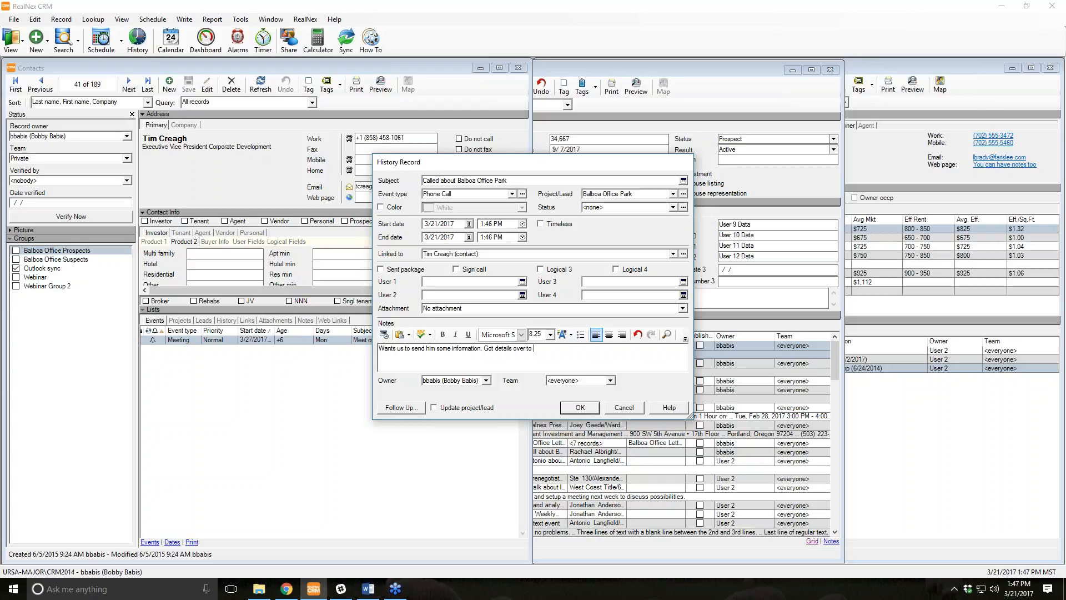
{"action": "type", "text": " Jon to send marketing"}
{"action": "key", "text": "BackSpace"}
{"action": "key", "text": "BackSpace"}
{"action": "left_click", "coordinate": [420, 408]}
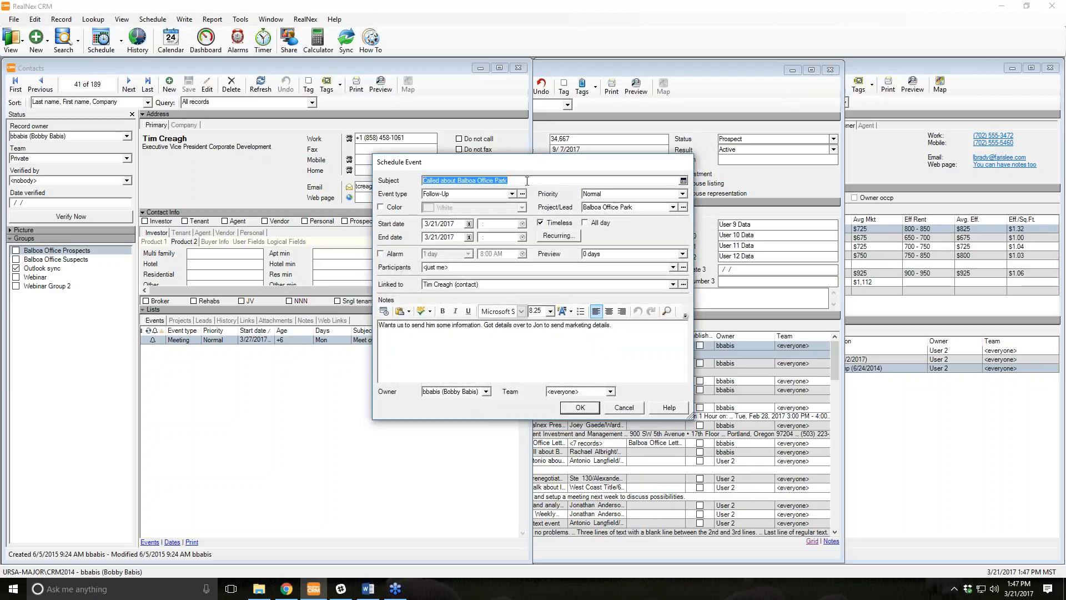
Save follow-up 'Call back in a week about marketing details' for 3/28/2017, timed at 10:30 AM.
{"action": "type", "text": "Call "}
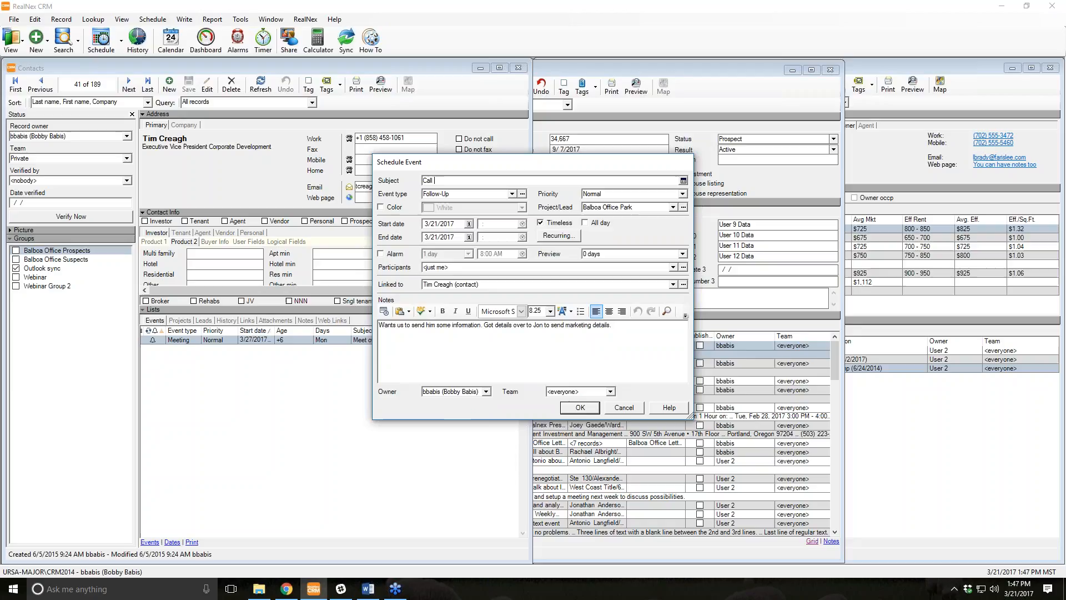
{"action": "type", "text": "back in a week about marketing details"}
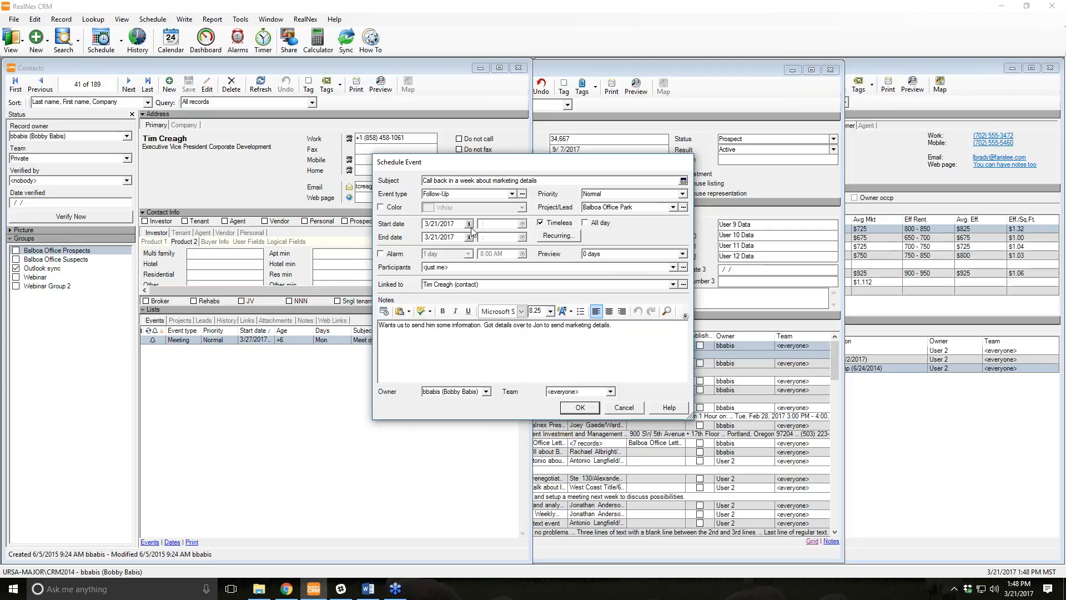
{"action": "left_click", "coordinate": [469, 224]}
{"action": "left_click", "coordinate": [463, 295]}
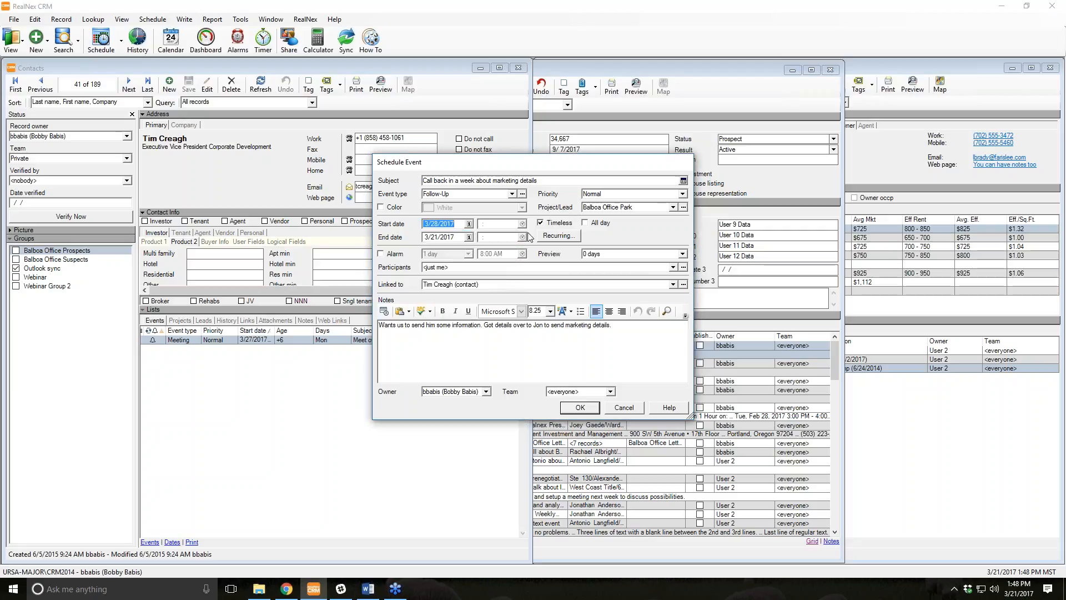
{"action": "left_click", "coordinate": [541, 222]}
{"action": "left_click", "coordinate": [522, 223]}
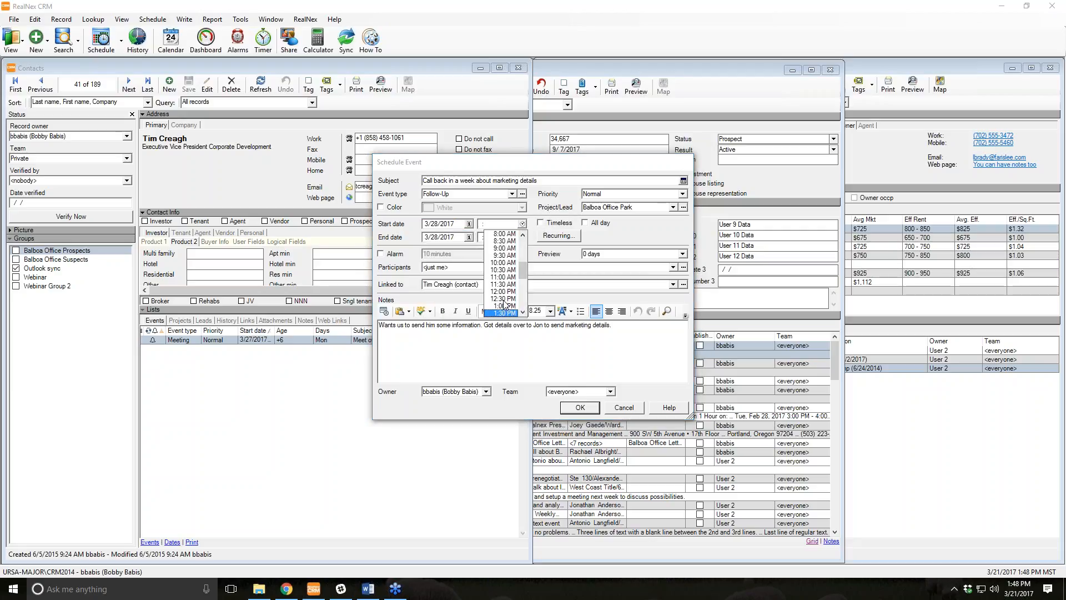
{"action": "left_click", "coordinate": [503, 270]}
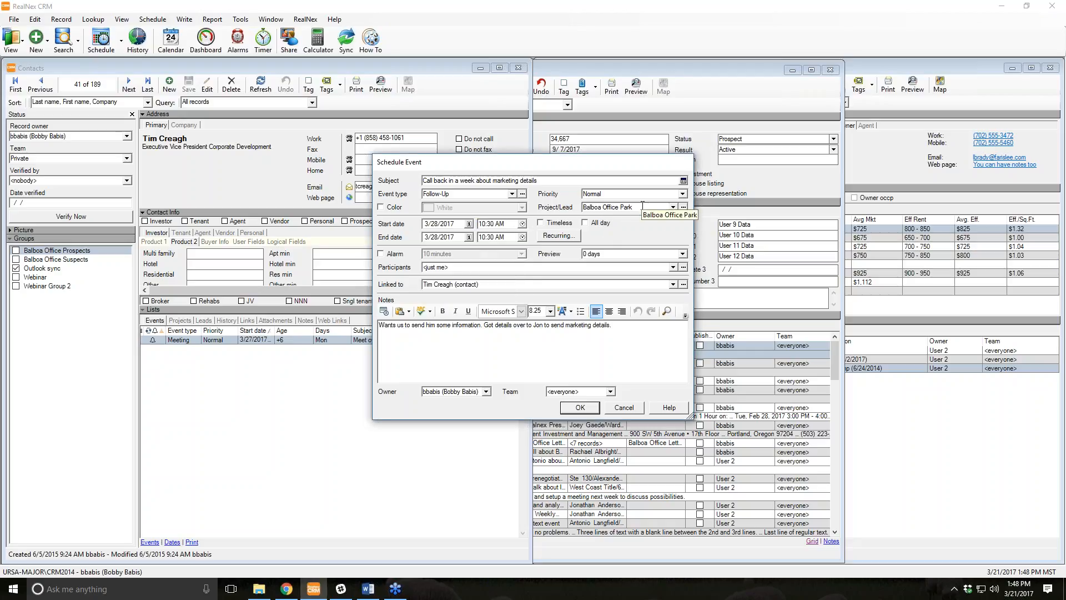
{"action": "left_click", "coordinate": [578, 409]}
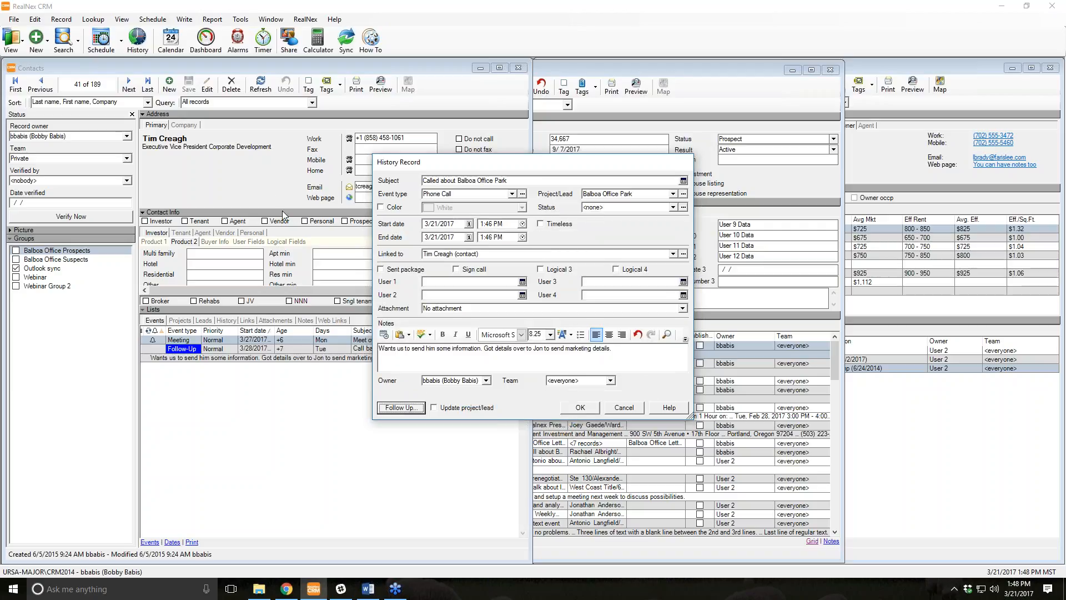
Save the phone call record, check the contact's History and Events lists, and glance at the project.
{"action": "left_click", "coordinate": [567, 409]}
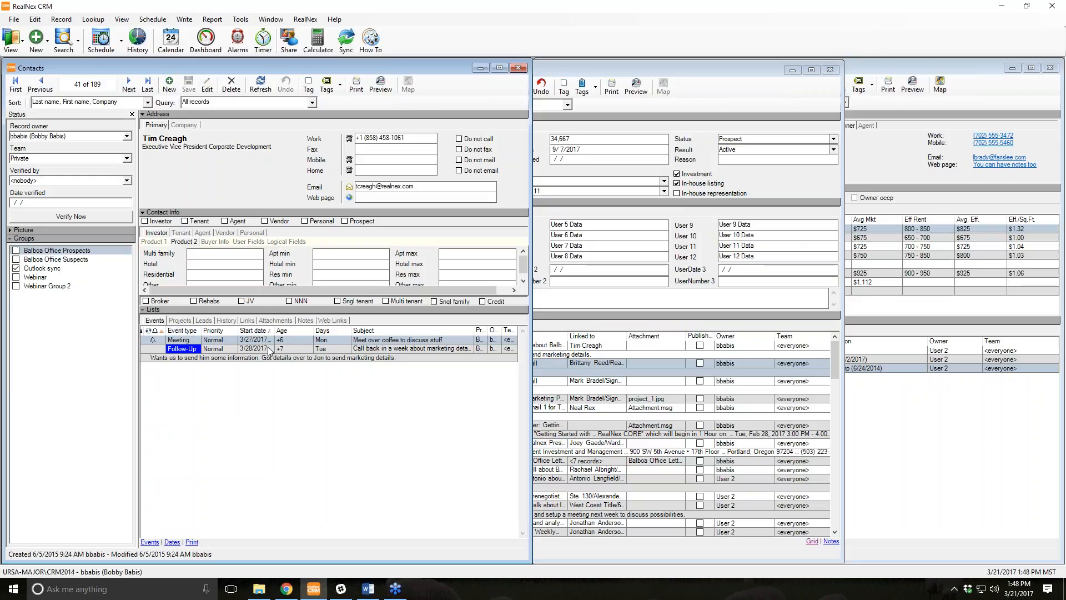
{"action": "left_click", "coordinate": [223, 322]}
{"action": "mouse_move", "coordinate": [277, 351]}
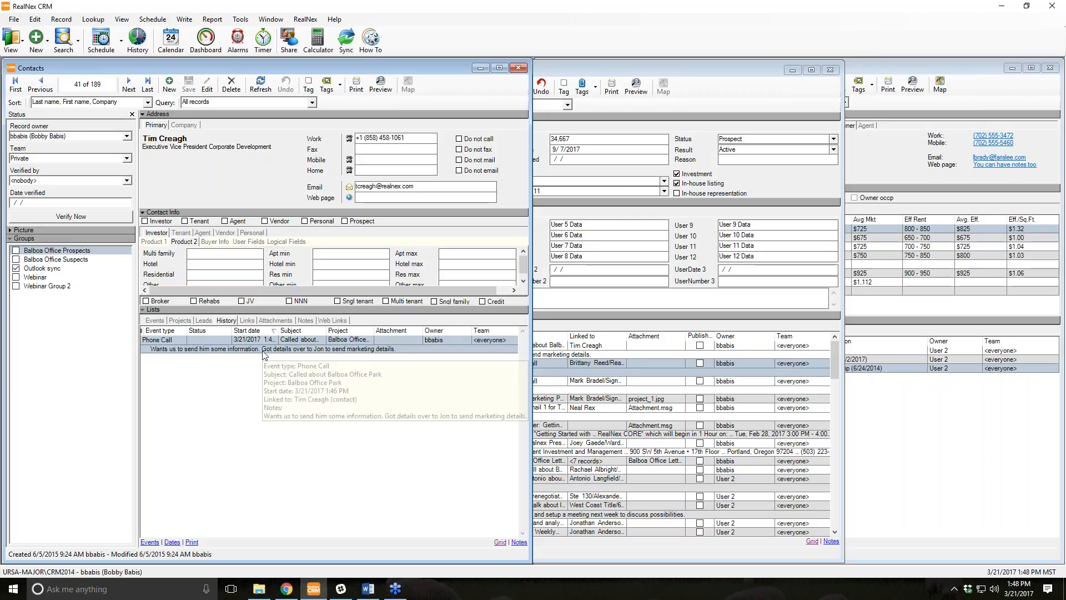
{"action": "left_click", "coordinate": [155, 321]}
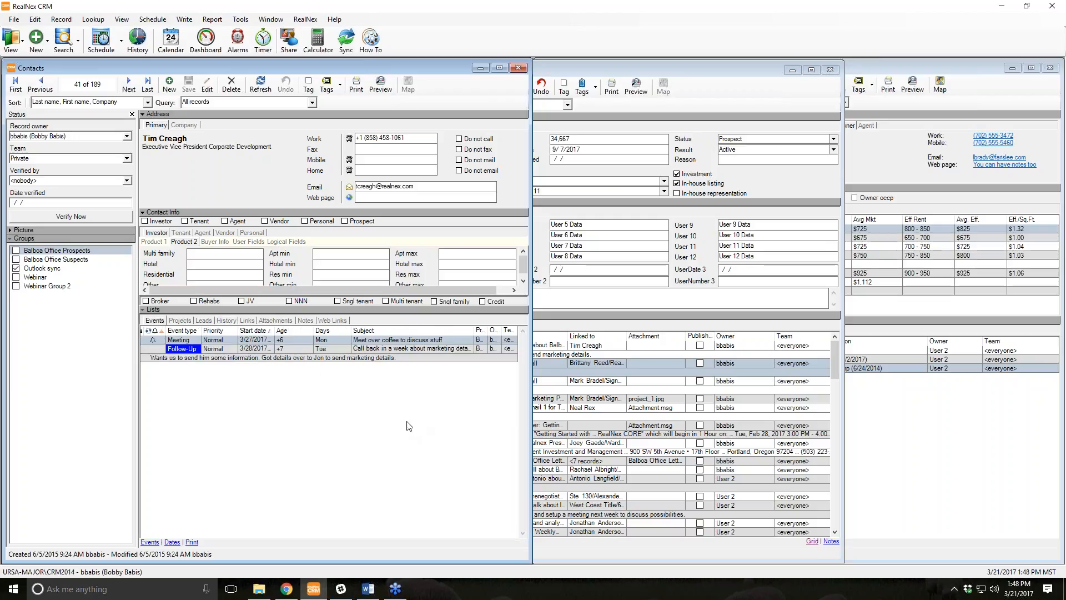
{"action": "left_click", "coordinate": [683, 70]}
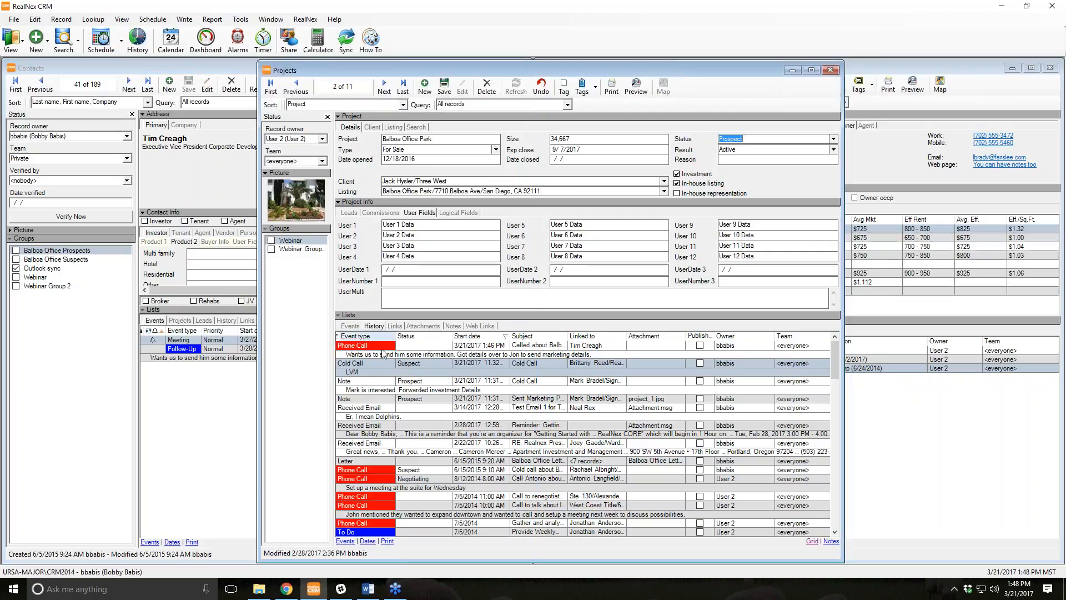
{"action": "mouse_move", "coordinate": [476, 415]}
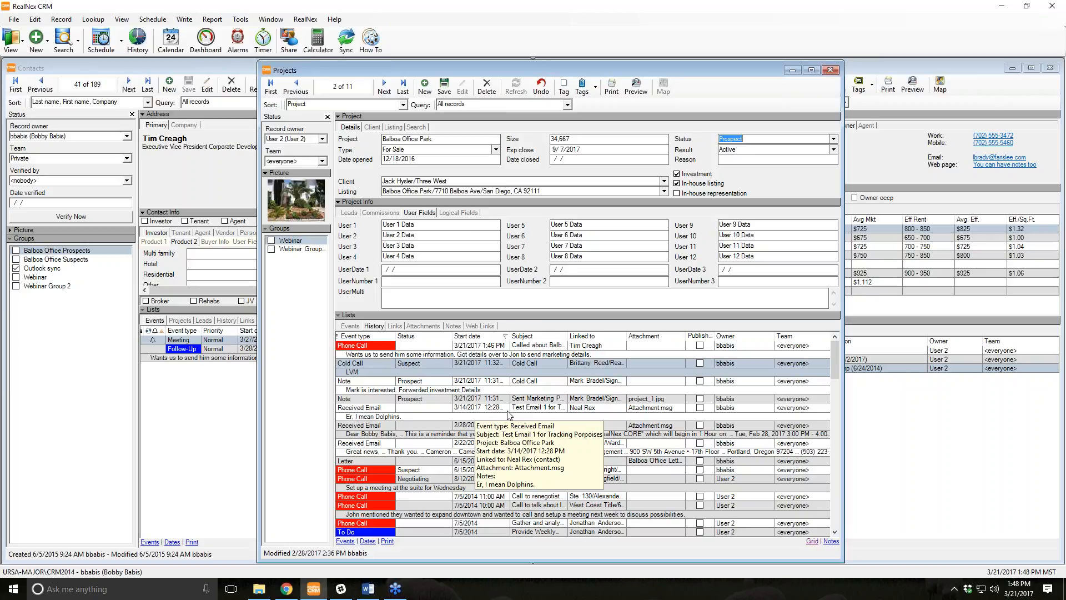
{"action": "left_click", "coordinate": [176, 419]}
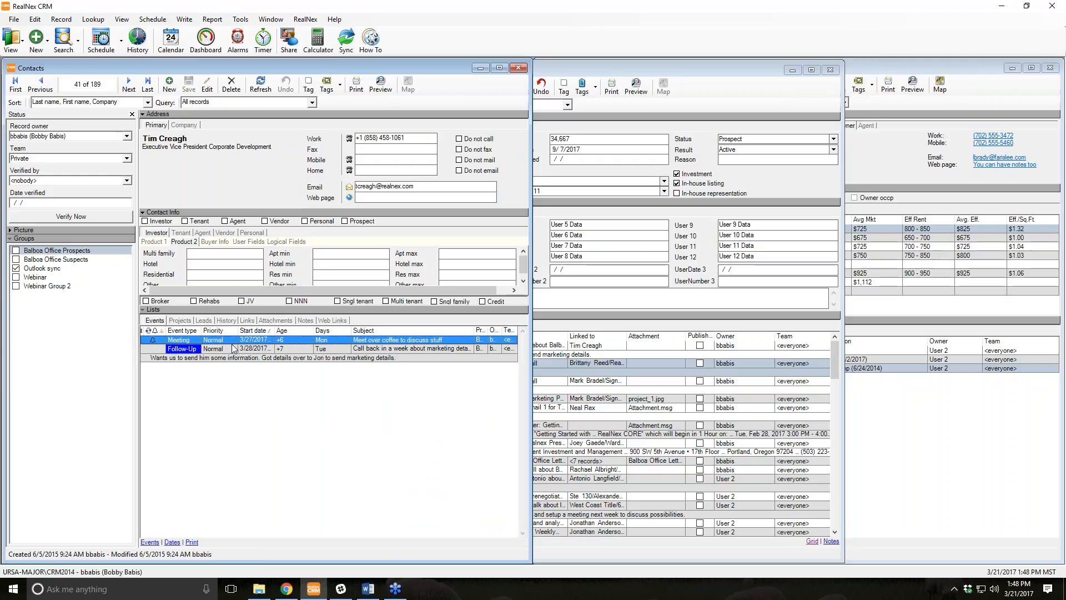
{"action": "mouse_move", "coordinate": [219, 342]}
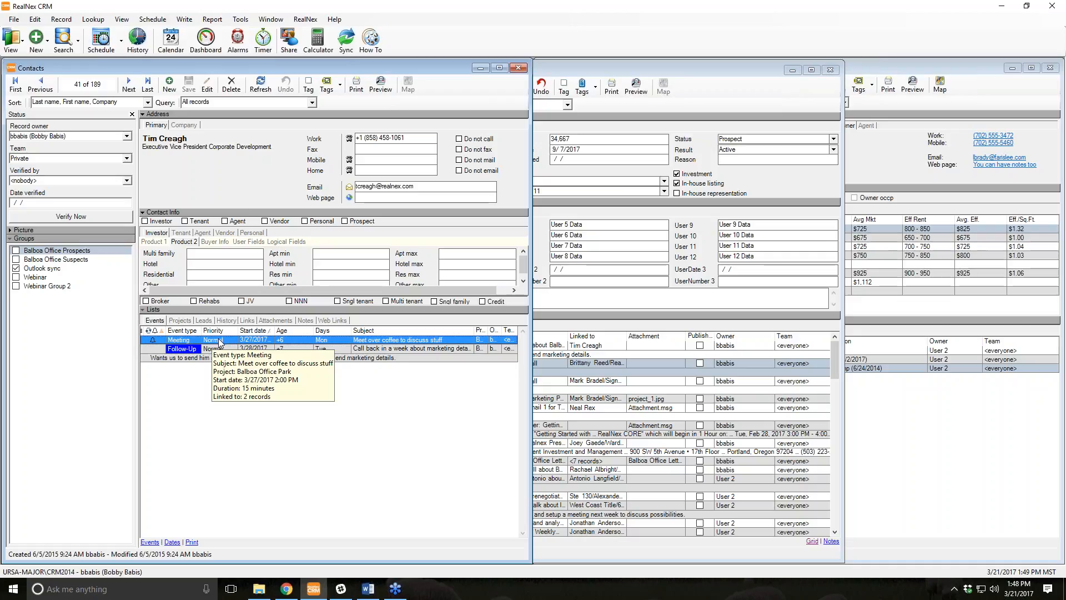
Finish the 3/27/2017 coffee meeting with the note 'Was a fruitful meeting. Had bananas.'.
{"action": "right_click", "coordinate": [220, 342]}
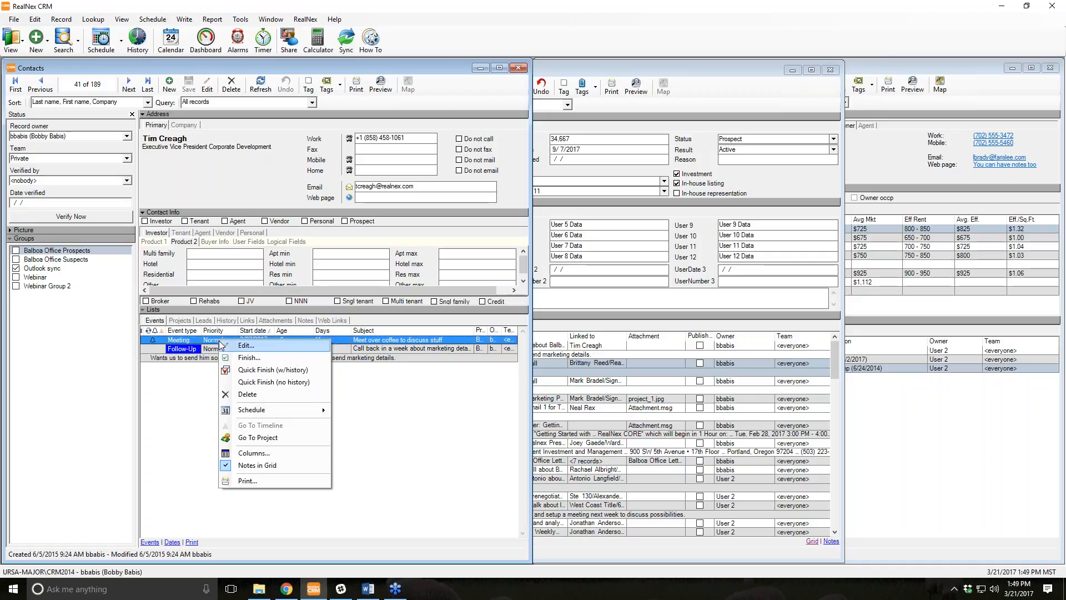
{"action": "left_click", "coordinate": [250, 358]}
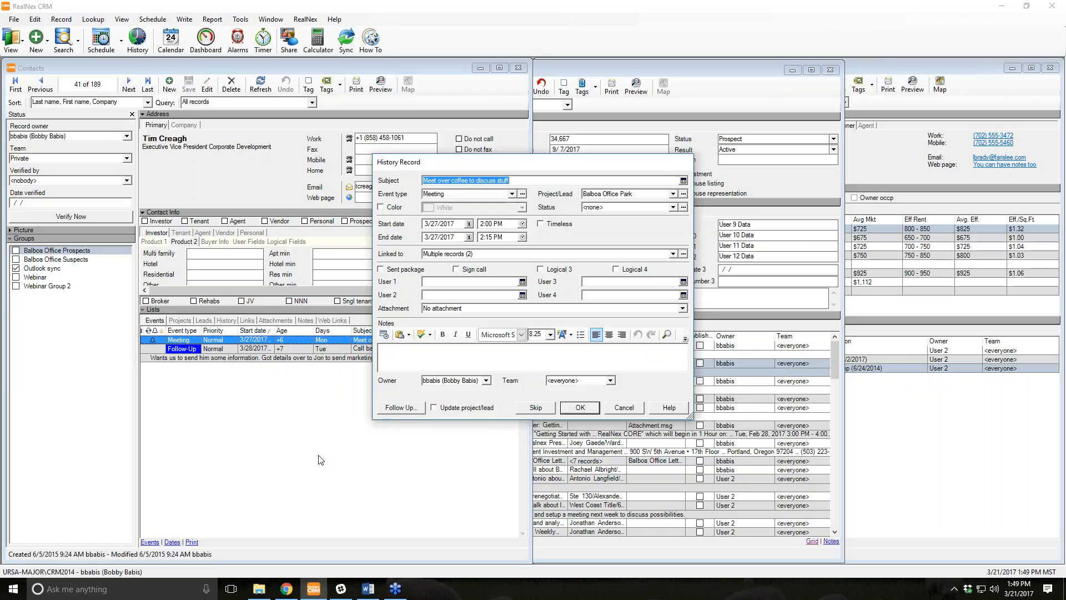
{"action": "left_click", "coordinate": [406, 363]}
{"action": "type", "text": "Was a fruitf"}
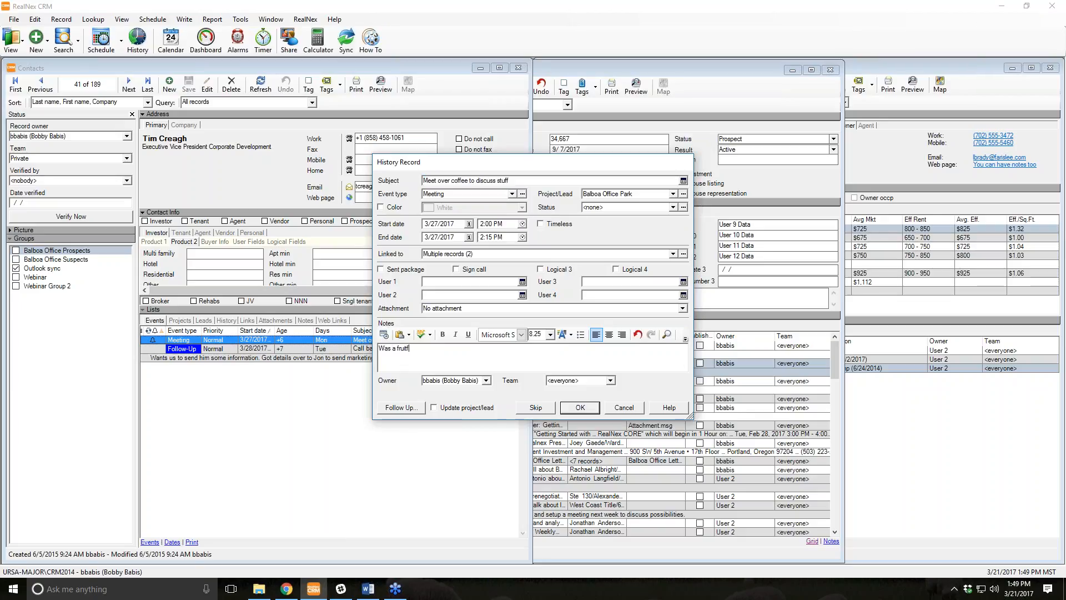
{"action": "type", "text": "ul meeting. Had bananas."}
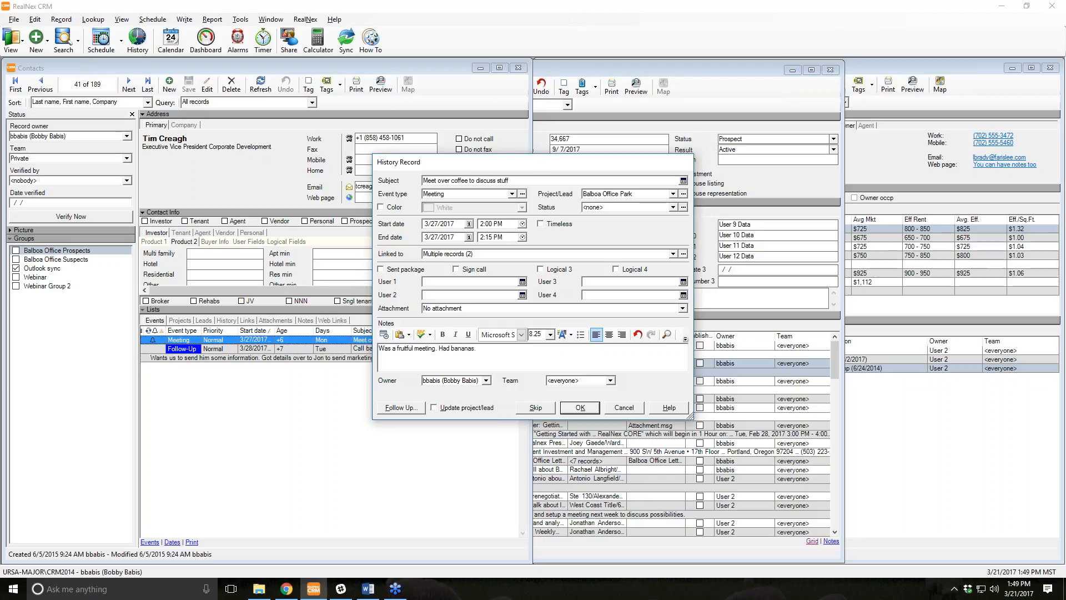
{"action": "left_click", "coordinate": [568, 411]}
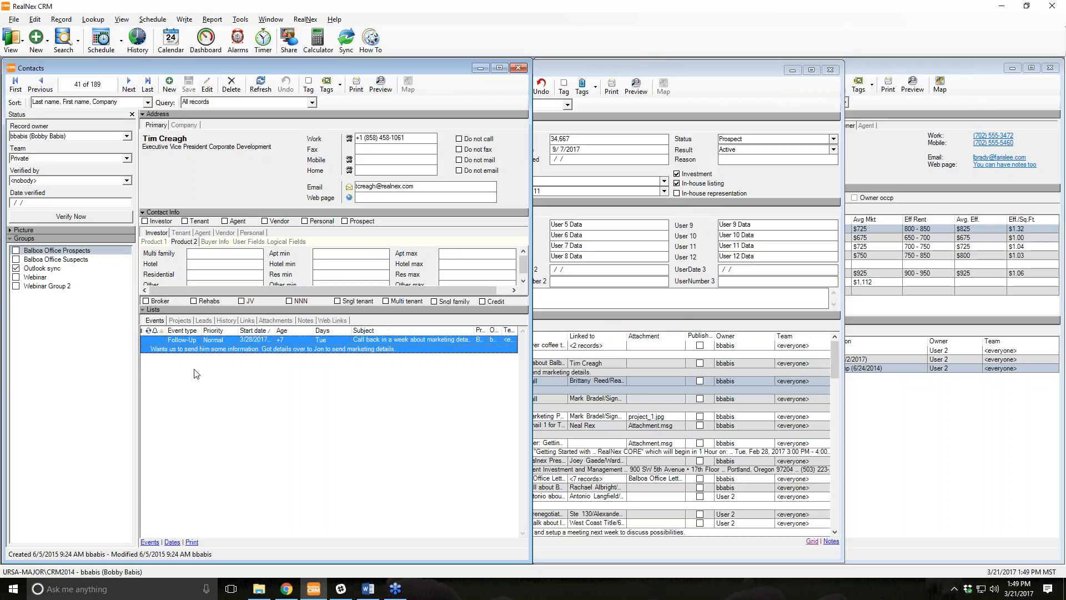
View the contact's history and scroll the Balboa Office Park project's history list.
{"action": "left_click", "coordinate": [230, 321]}
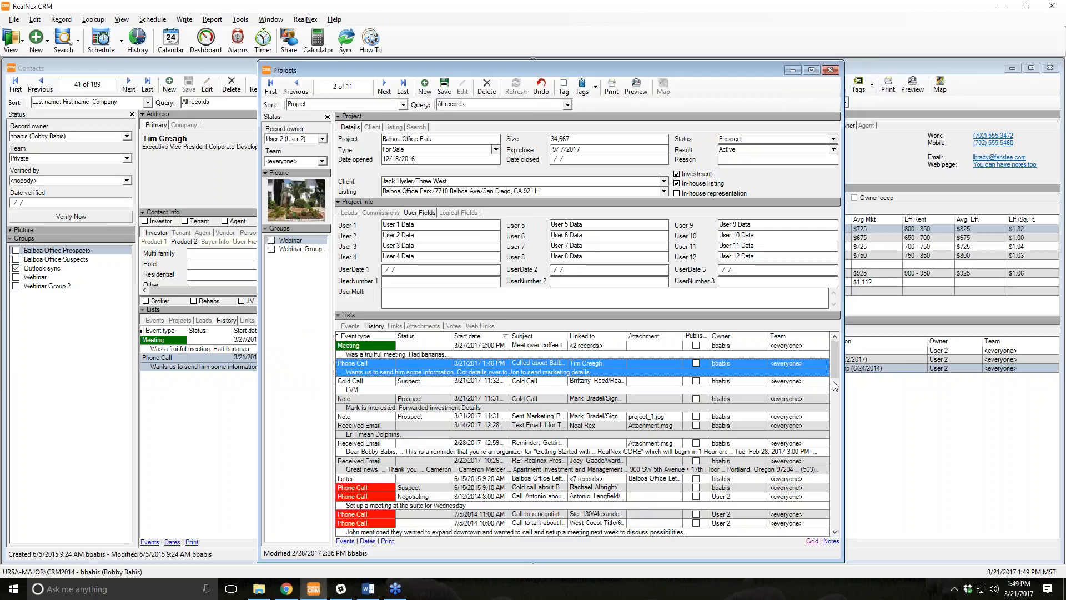
{"action": "mouse_move", "coordinate": [834, 371]}
{"action": "left_mouse_down"}
{"action": "mouse_move", "coordinate": [839, 517]}
{"action": "mouse_move", "coordinate": [837, 361]}
{"action": "left_mouse_up"}
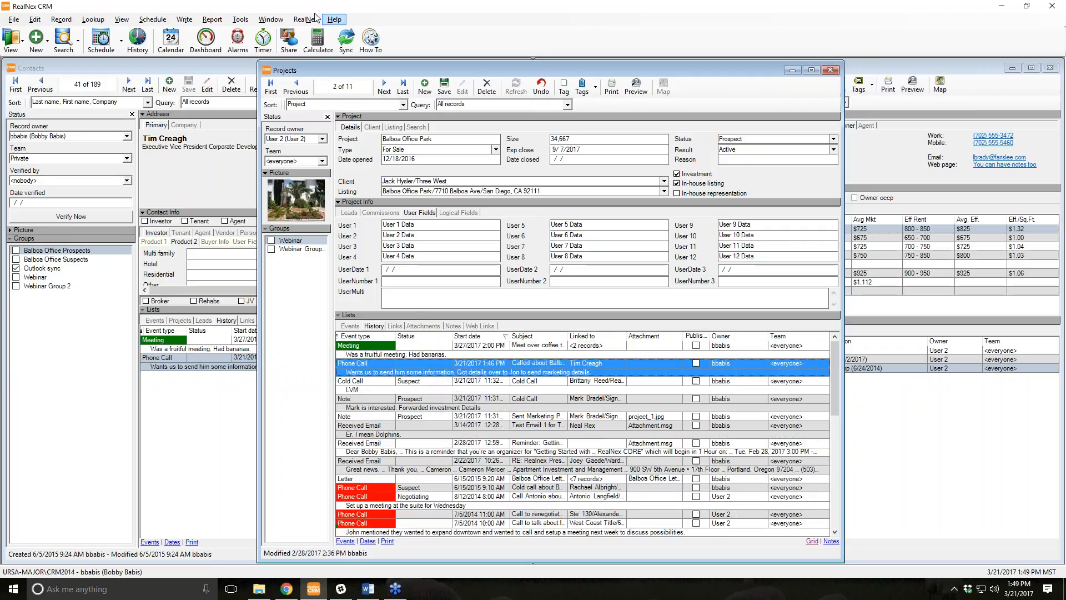
{"action": "left_click", "coordinate": [212, 19]}
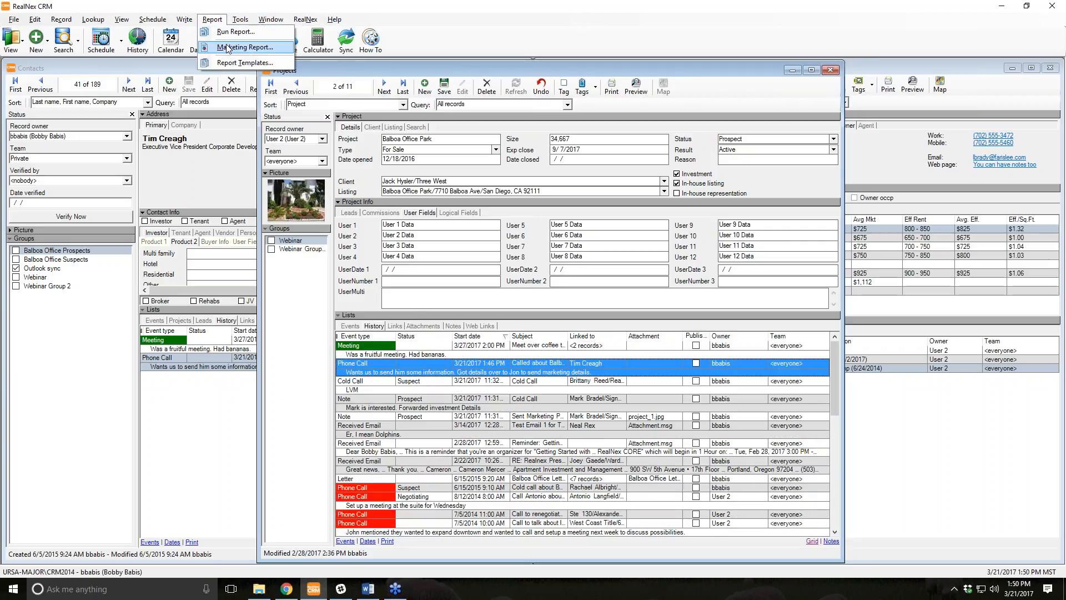
{"action": "left_click", "coordinate": [245, 47]}
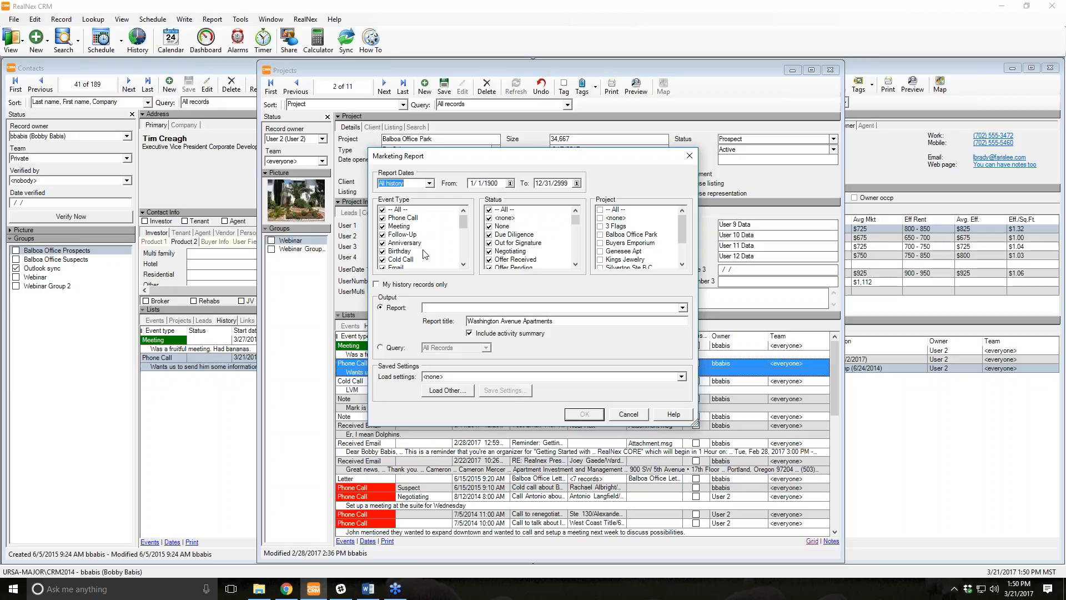
{"action": "left_click", "coordinate": [625, 415]}
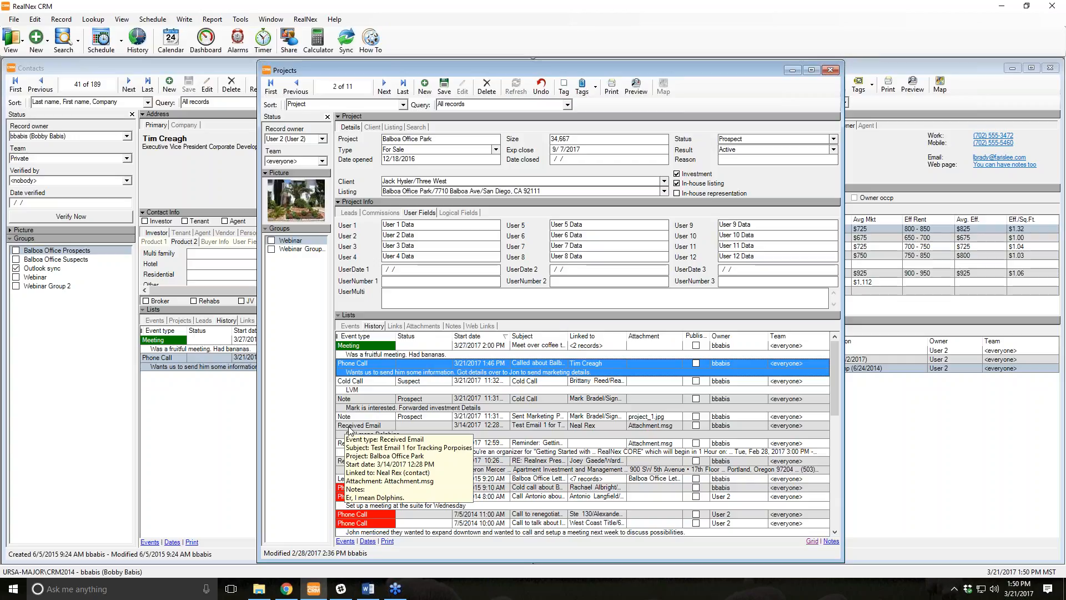
Close the Balboa Office Park project and view Genesee Park Apartments' general details, building size 30,000.
{"action": "left_click", "coordinate": [830, 70]}
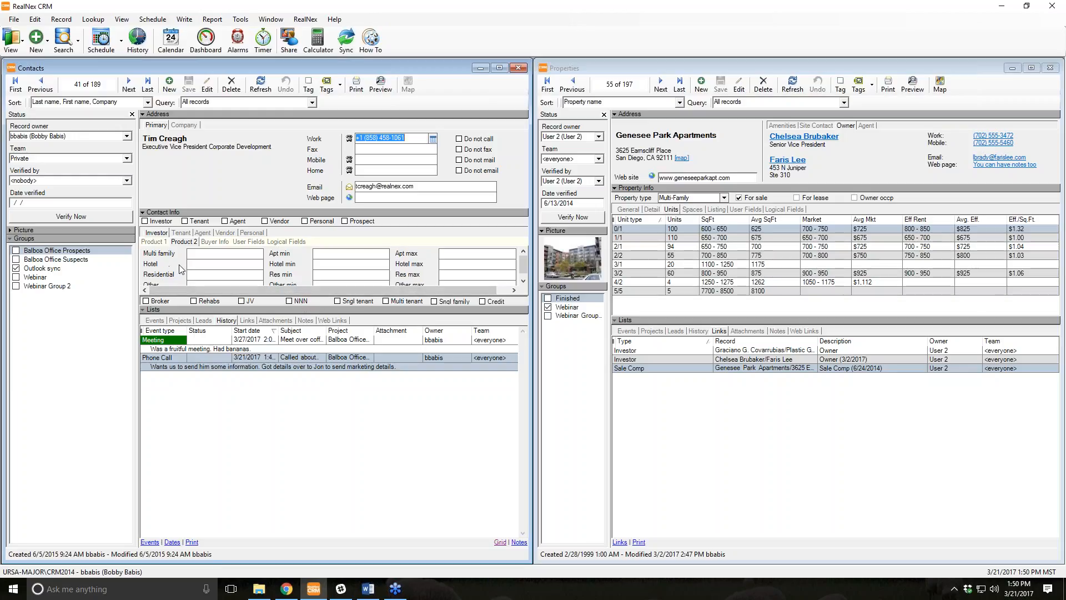
{"action": "left_click", "coordinate": [639, 212]}
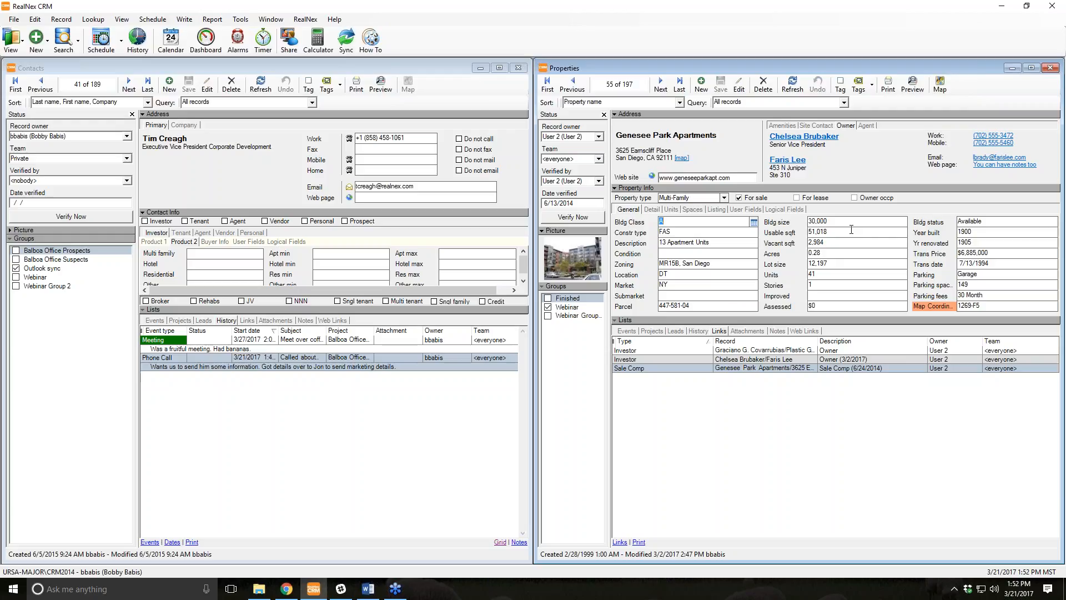
Start a query on the Bldg size field using the 'between' operator.
{"action": "right_click", "coordinate": [835, 222]}
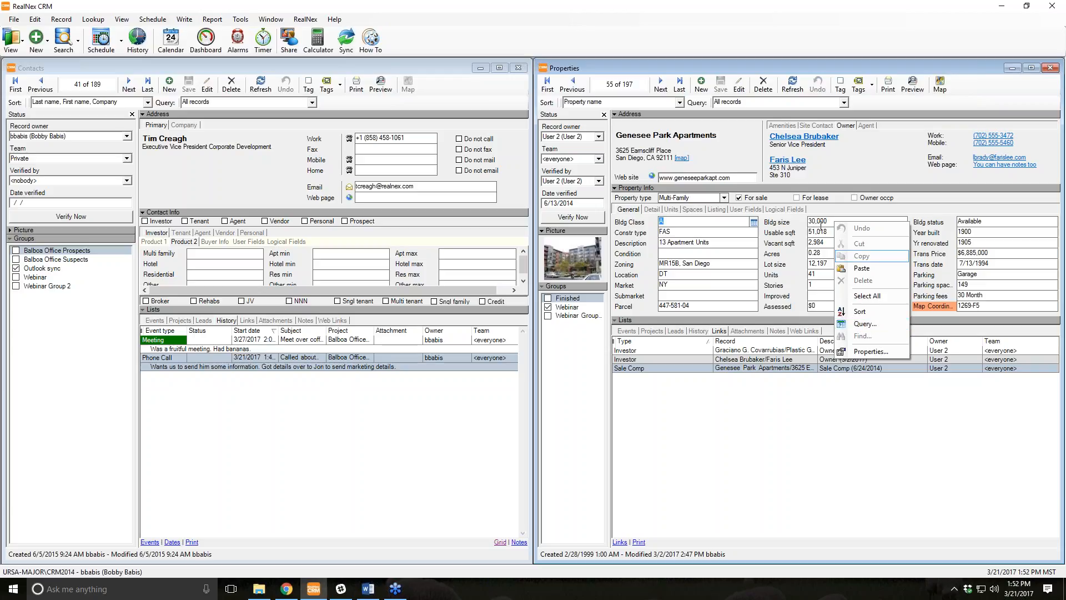
{"action": "left_click", "coordinate": [864, 323]}
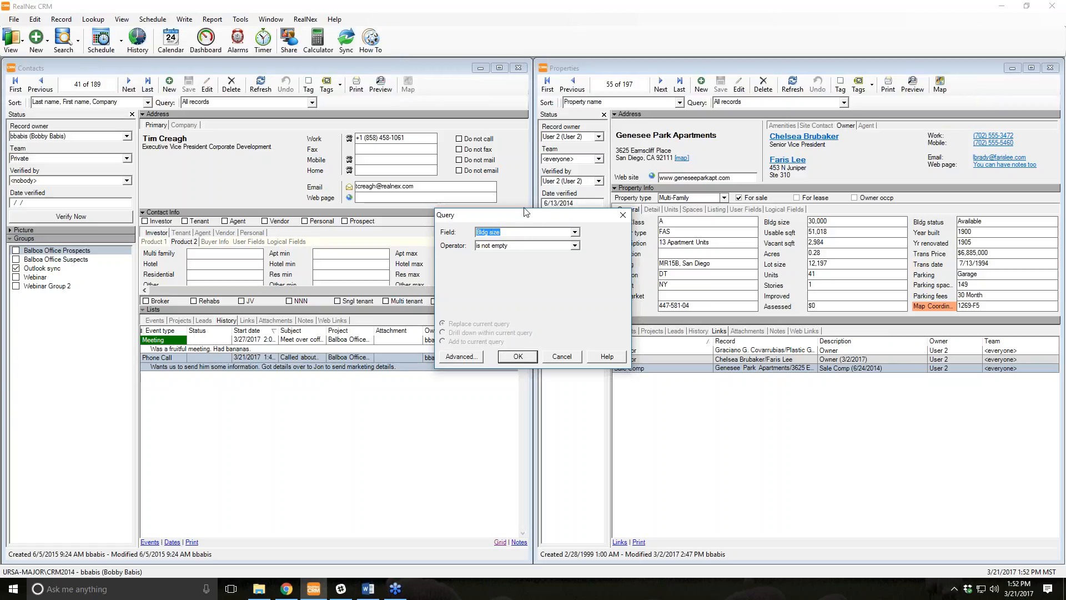
{"action": "left_click", "coordinate": [575, 246]}
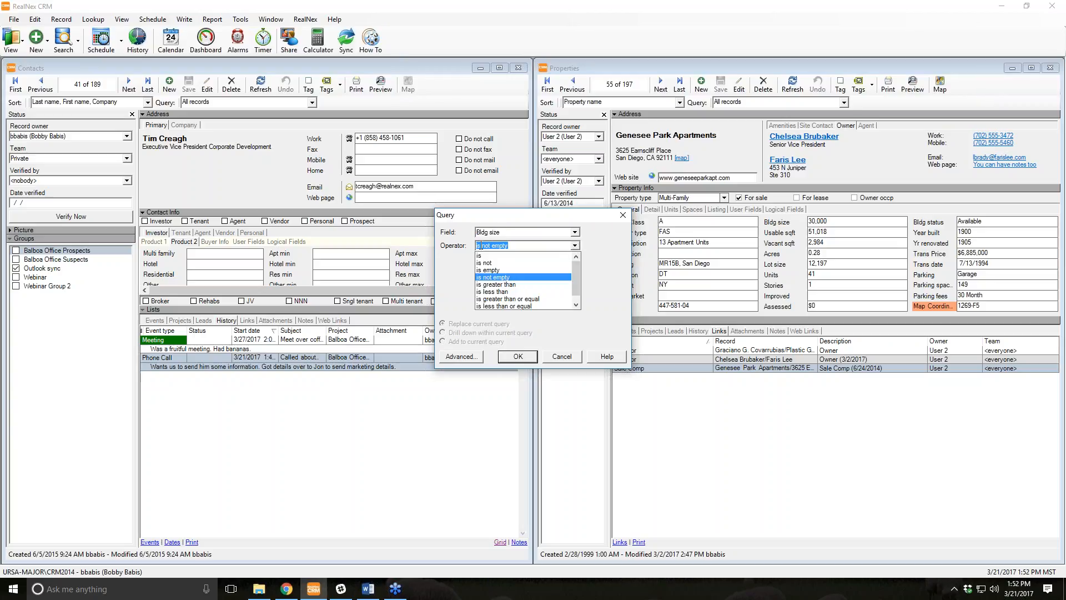
{"action": "scroll", "coordinate": [515, 276], "scroll_direction": "down", "scroll_amount": 1}
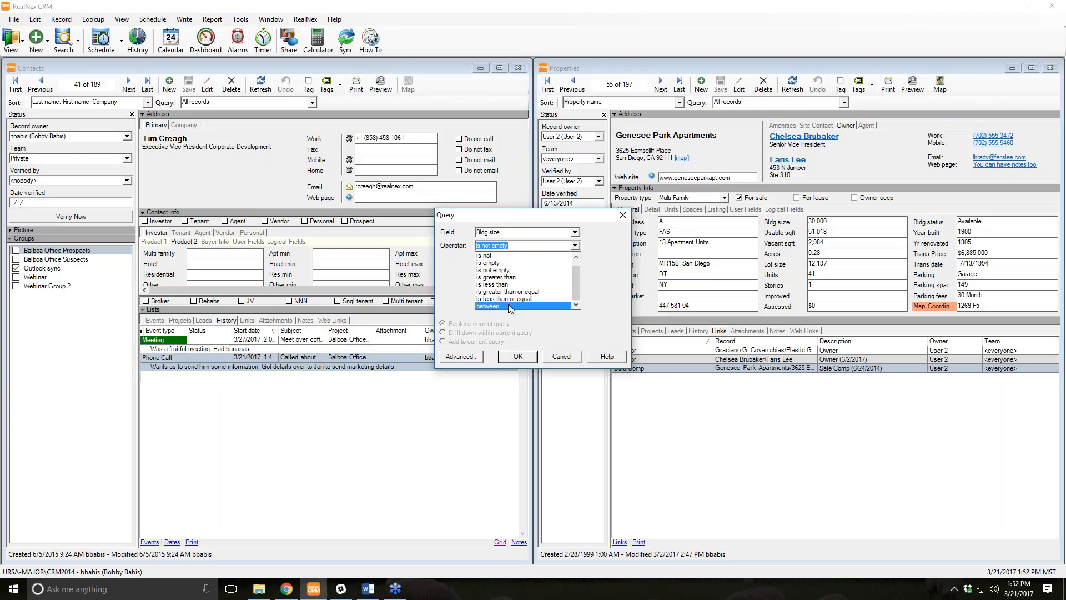
{"action": "left_click", "coordinate": [510, 306]}
Enter bounds 25,000 and 35,000 and apply the building size query.
{"action": "left_click", "coordinate": [510, 259]}
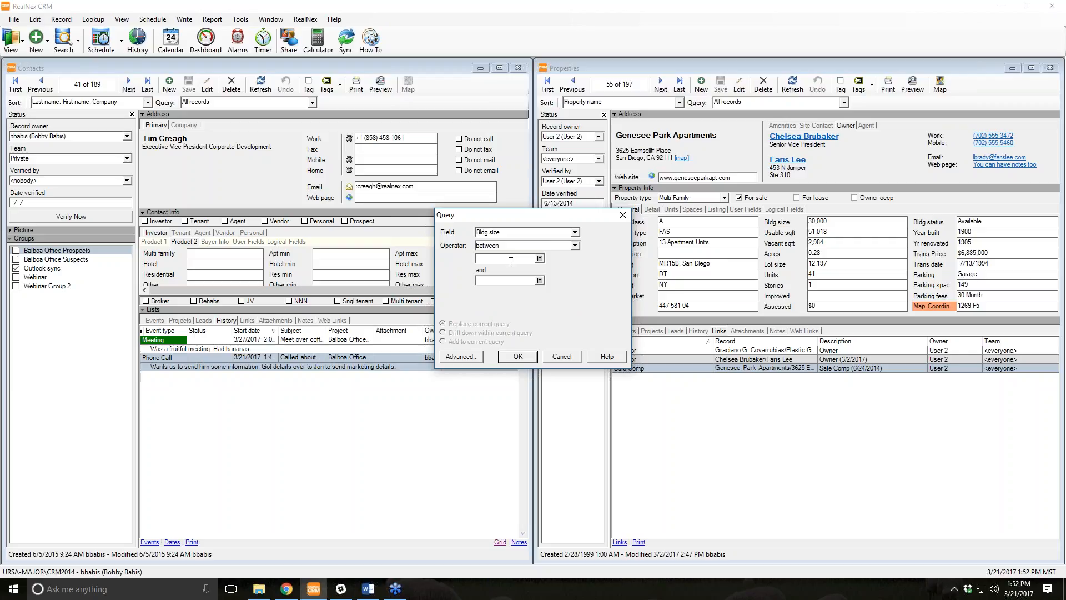
{"action": "type", "text": "25,000"}
{"action": "key", "text": "Tab"}
{"action": "type", "text": "35000"}
{"action": "left_click", "coordinate": [576, 246]}
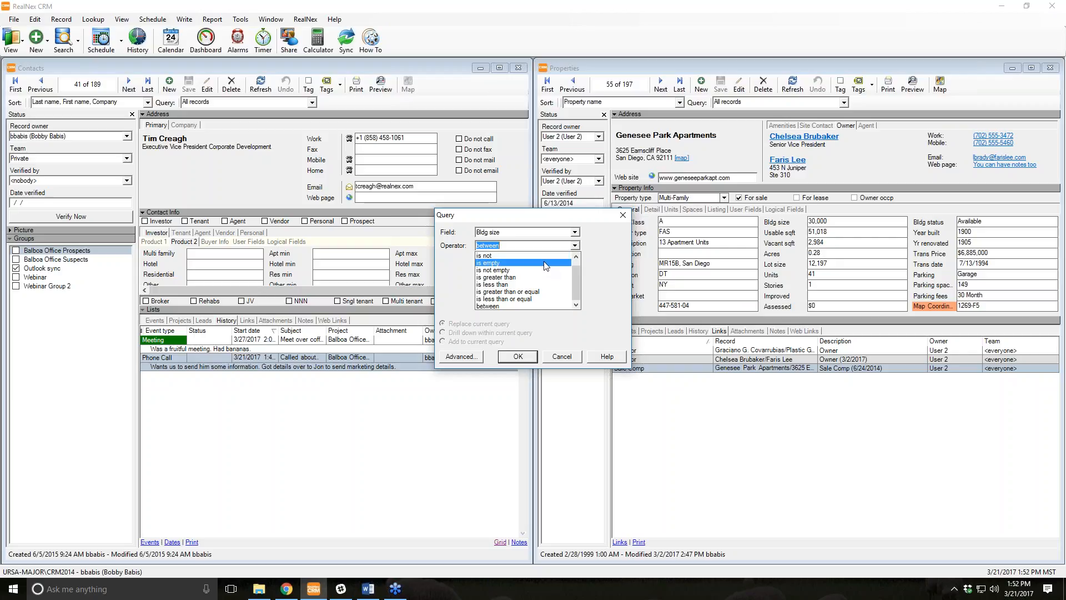
{"action": "left_click", "coordinate": [575, 247]}
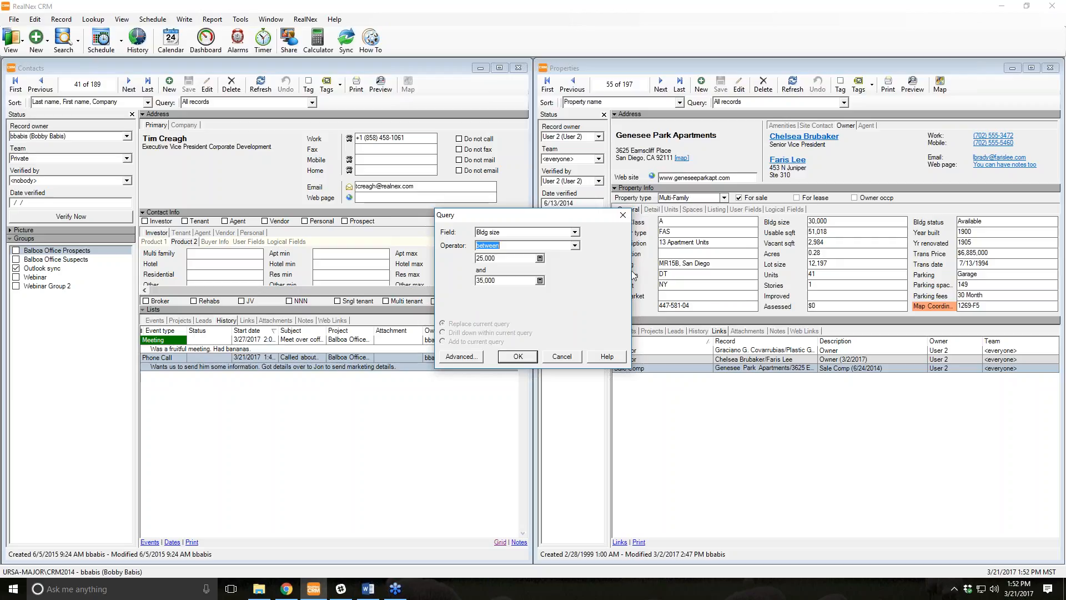
{"action": "left_click", "coordinate": [514, 361]}
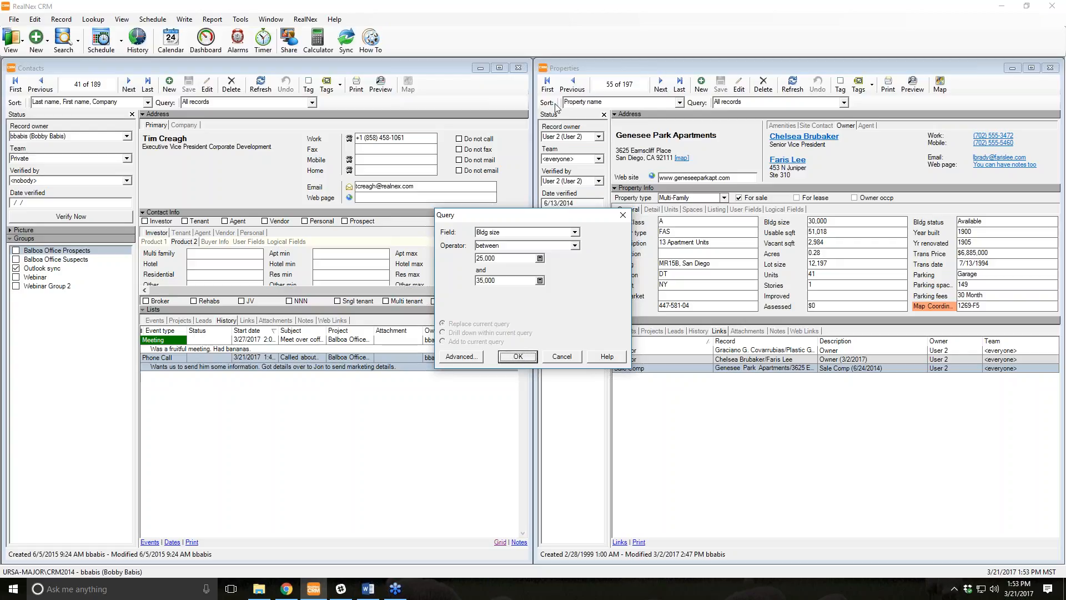
{"action": "left_click", "coordinate": [511, 359]}
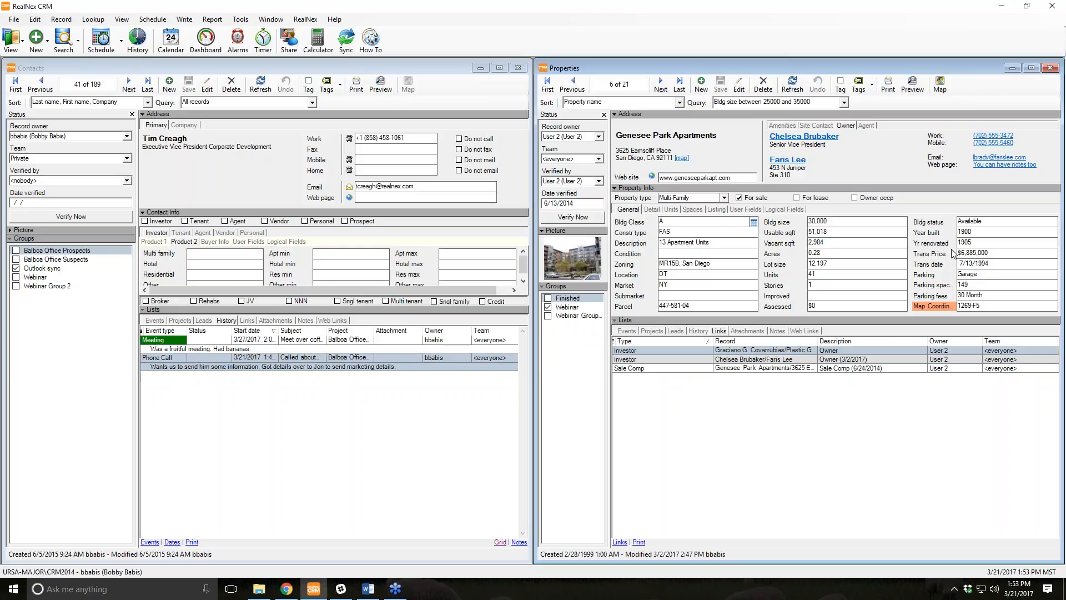
Browse to record 17, Rainbow Express Village in Las Vegas, and open a new blank property query.
{"action": "left_click", "coordinate": [661, 83]}
{"action": "left_click", "coordinate": [661, 83]}
{"action": "left_click", "coordinate": [660, 84]}
{"action": "left_click", "coordinate": [661, 83]}
{"action": "left_click", "coordinate": [660, 83]}
{"action": "left_click", "coordinate": [661, 83]}
{"action": "left_click", "coordinate": [661, 83]}
{"action": "left_click", "coordinate": [661, 83]}
{"action": "left_click", "coordinate": [661, 83]}
{"action": "left_click", "coordinate": [660, 84]}
{"action": "left_click", "coordinate": [661, 83]}
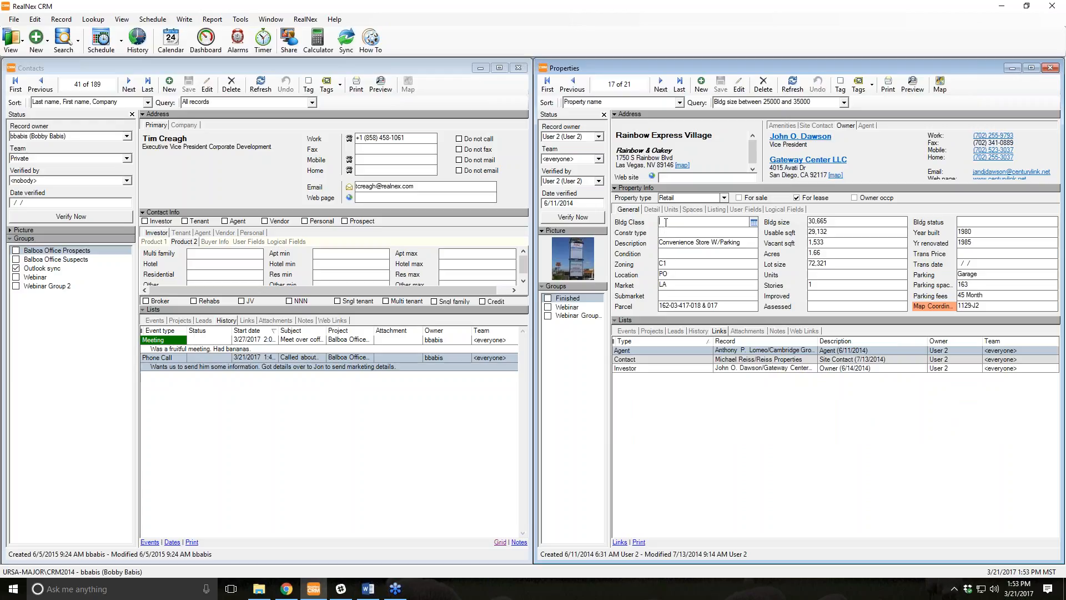
{"action": "left_click", "coordinate": [843, 102]}
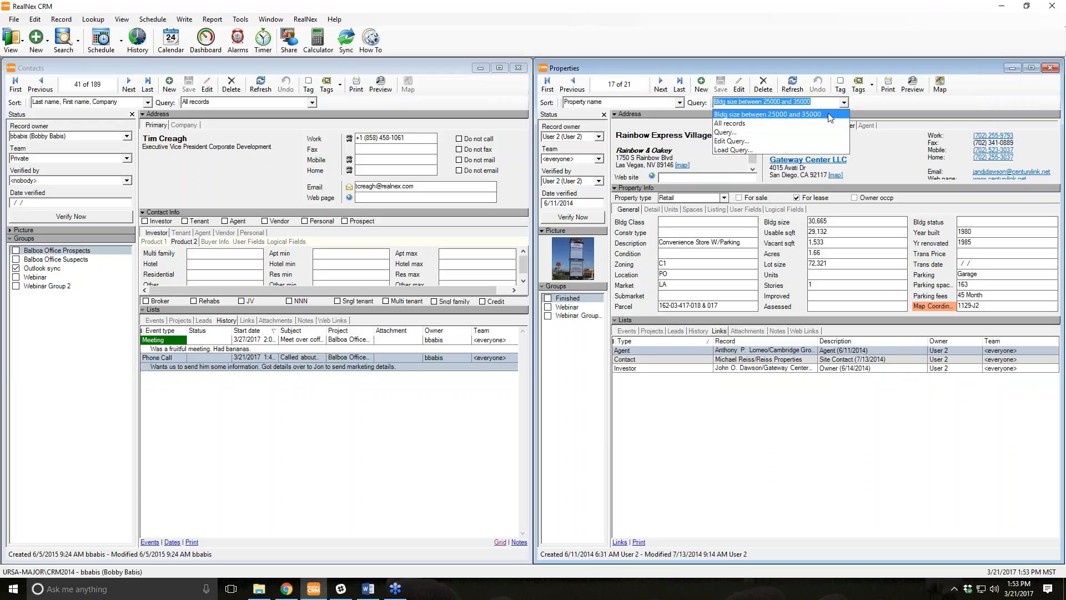
{"action": "left_click", "coordinate": [788, 134]}
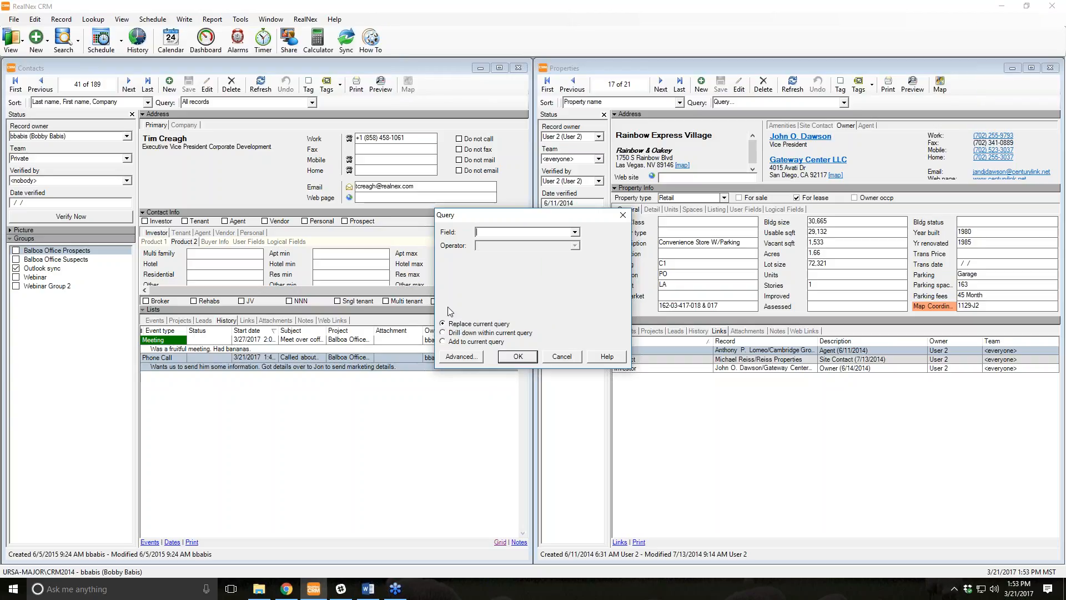
Drill down within current results with City ends with 'Vegas', leaving 11 properties.
{"action": "left_click", "coordinate": [458, 332]}
{"action": "left_click", "coordinate": [575, 232]}
{"action": "scroll", "coordinate": [526, 286], "scroll_direction": "down", "scroll_amount": 3}
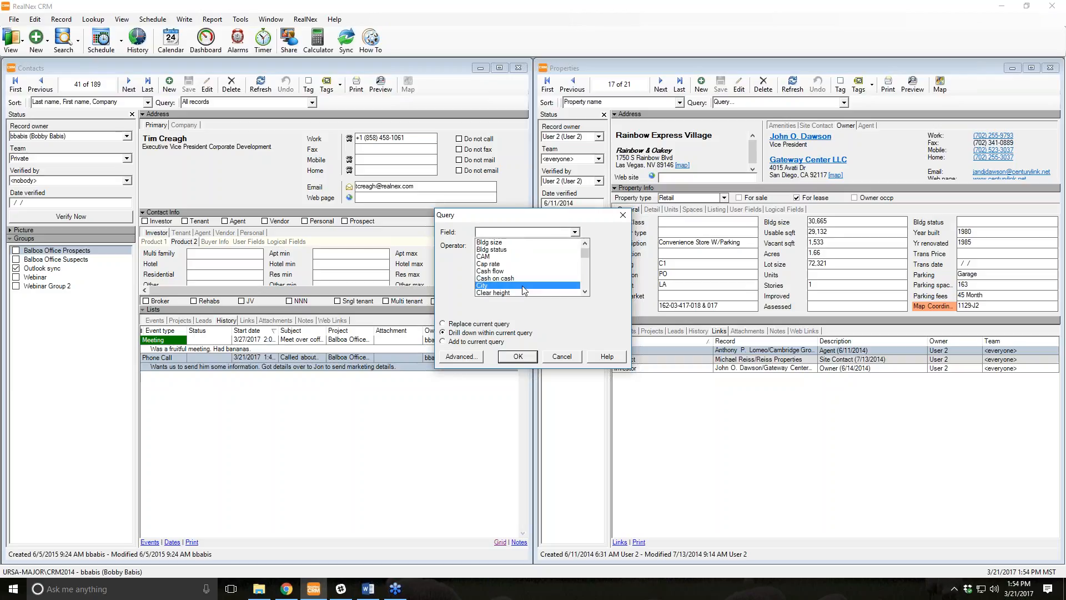
{"action": "left_click", "coordinate": [521, 285]}
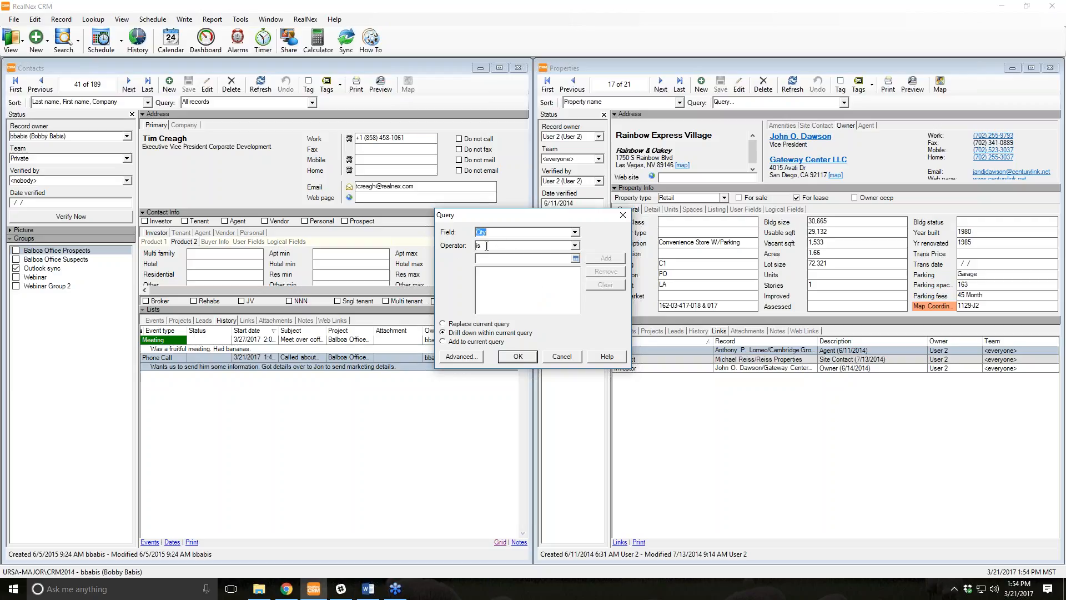
{"action": "left_click", "coordinate": [575, 246]}
{"action": "scroll", "coordinate": [547, 277], "scroll_direction": "down", "scroll_amount": 1}
{"action": "scroll", "coordinate": [536, 305], "scroll_direction": "down", "scroll_amount": 1}
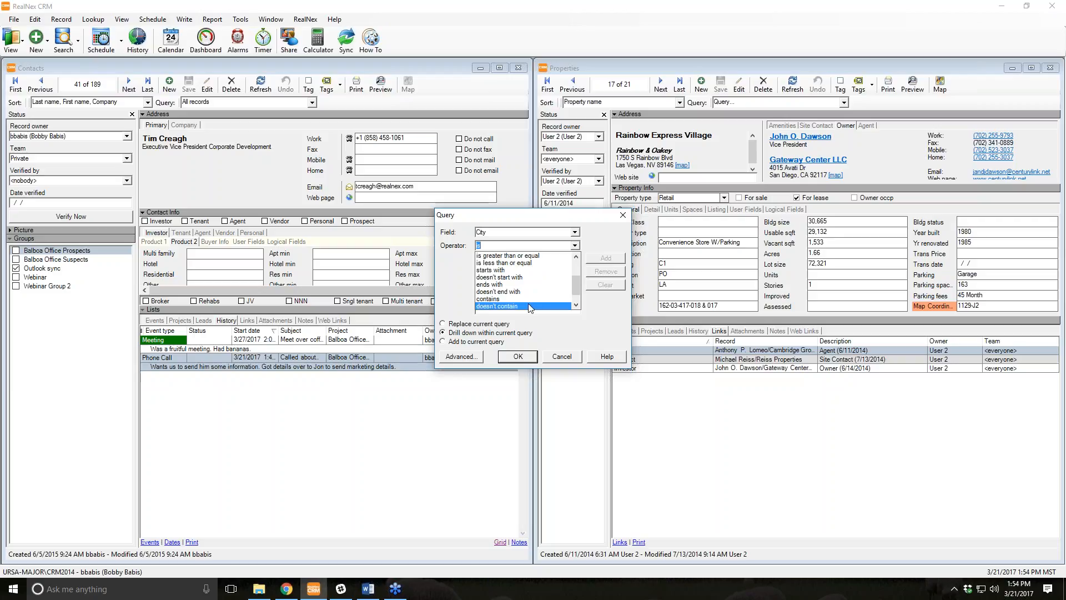
{"action": "left_click", "coordinate": [502, 284]}
{"action": "left_click", "coordinate": [494, 259]}
{"action": "type", "text": "Vegas"}
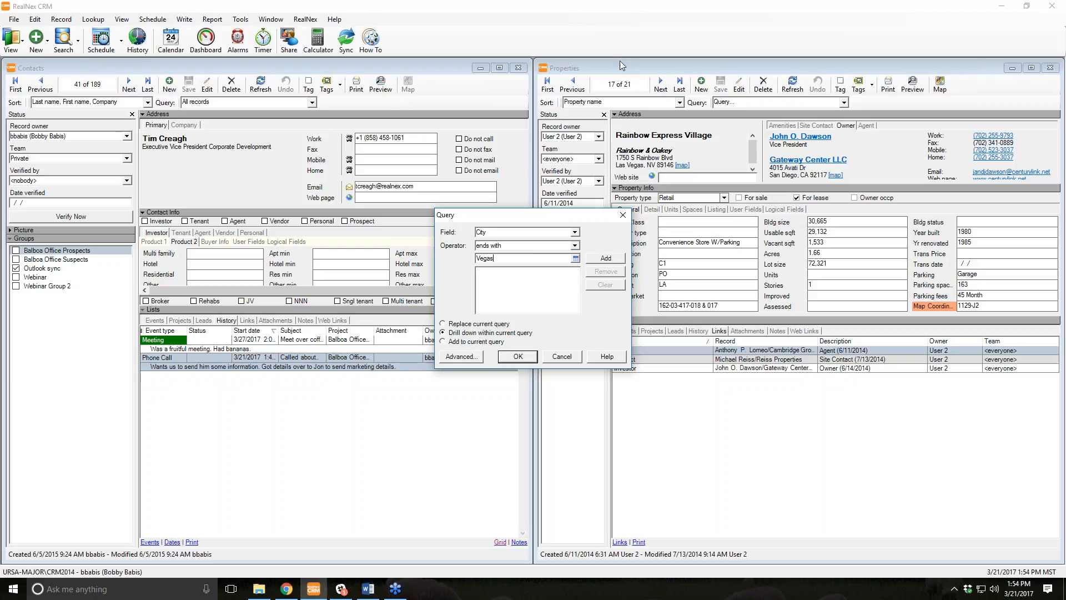
{"action": "left_click", "coordinate": [519, 357]}
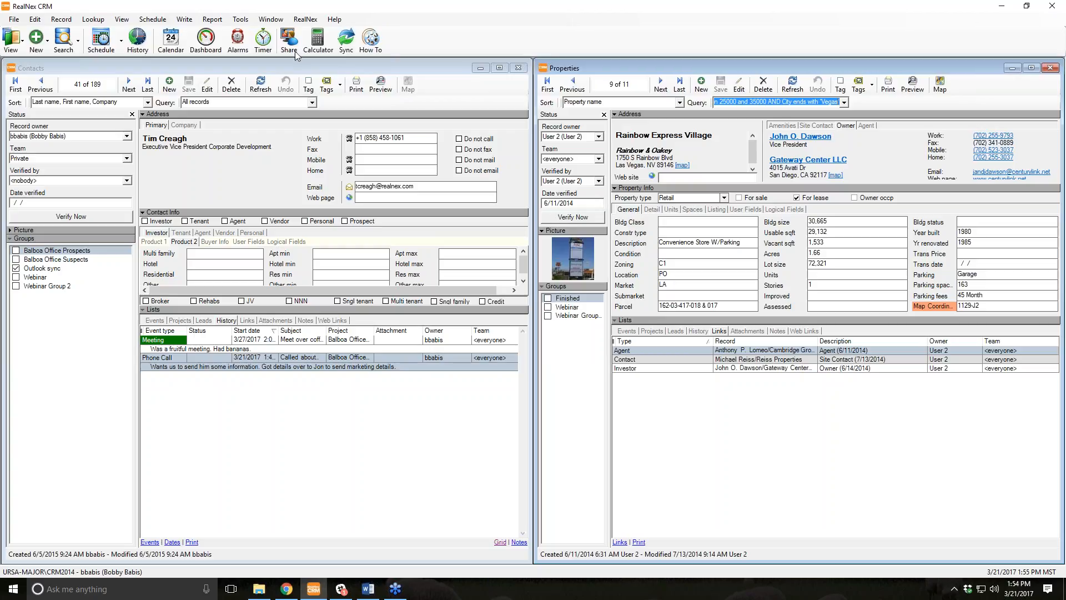
Look up the owners linked to the 11 properties and close the Companies window, showing 10 contacts.
{"action": "left_click", "coordinate": [93, 20]}
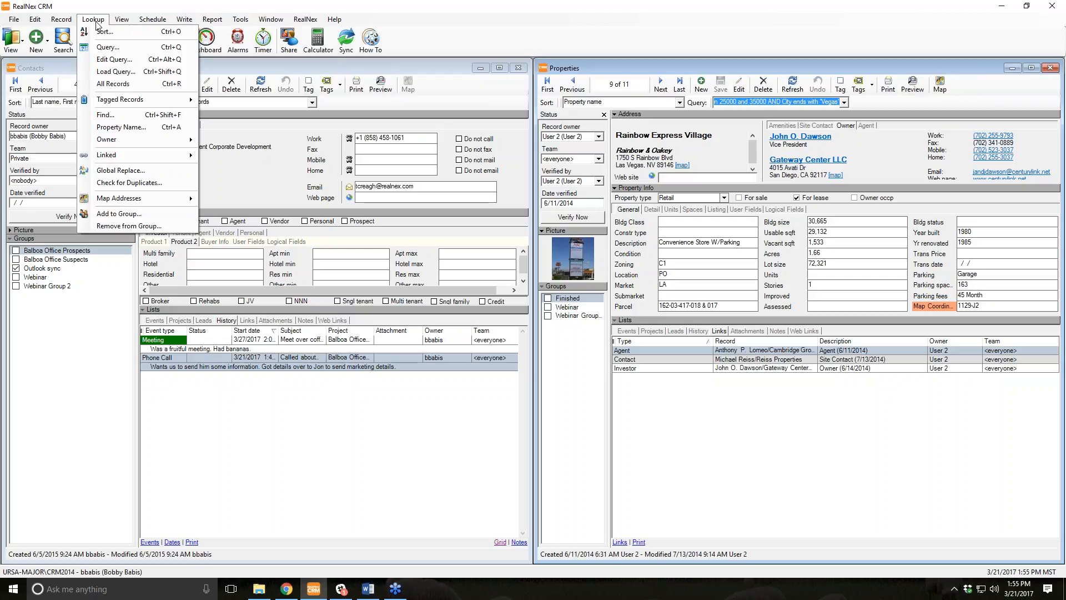
{"action": "mouse_move", "coordinate": [149, 161]}
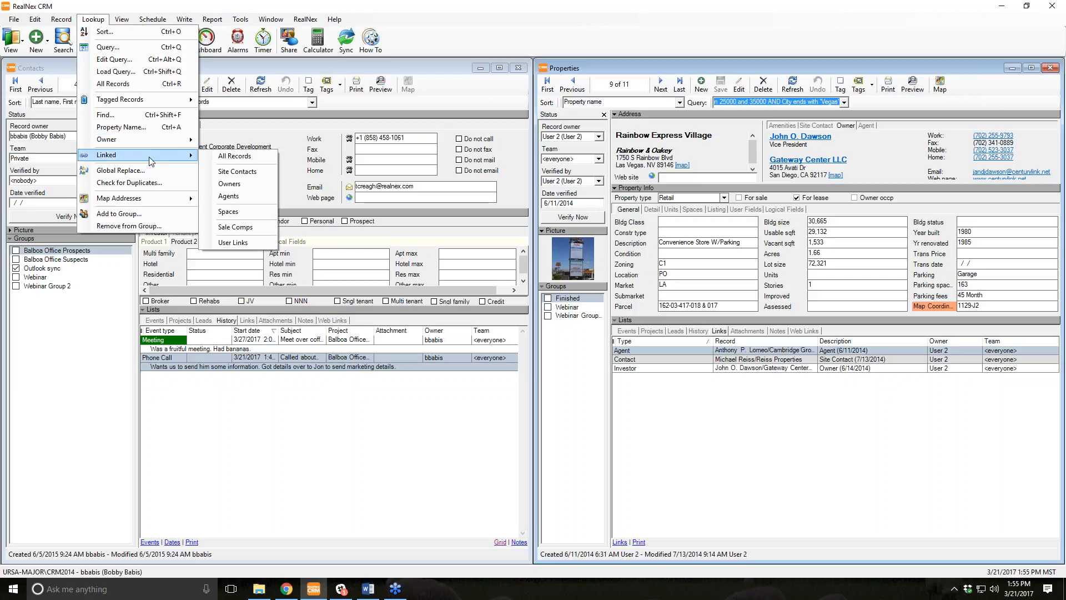
{"action": "left_click", "coordinate": [233, 184]}
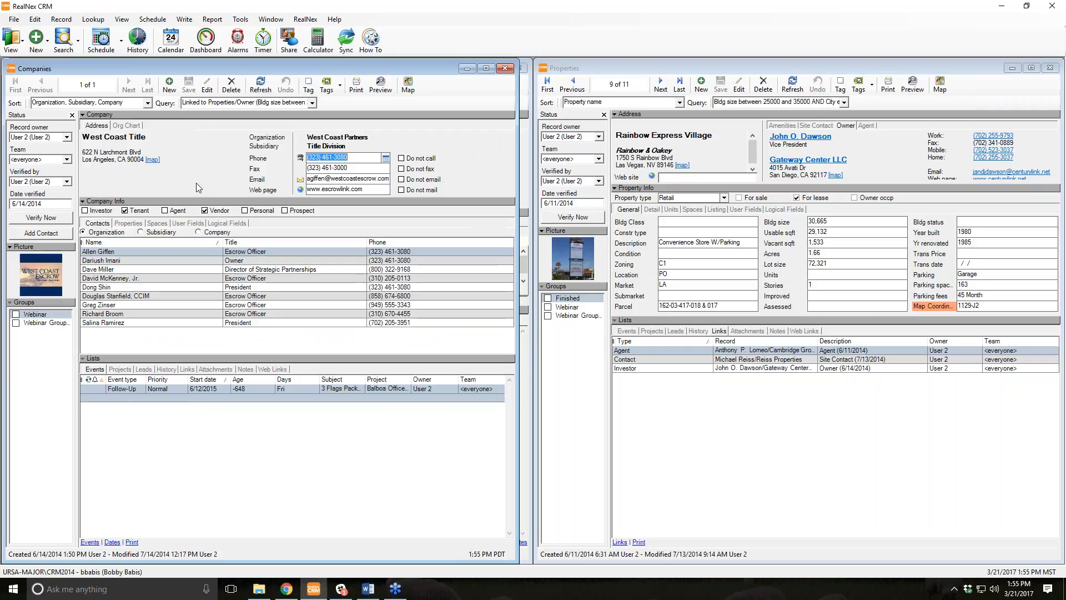
{"action": "left_click", "coordinate": [504, 69]}
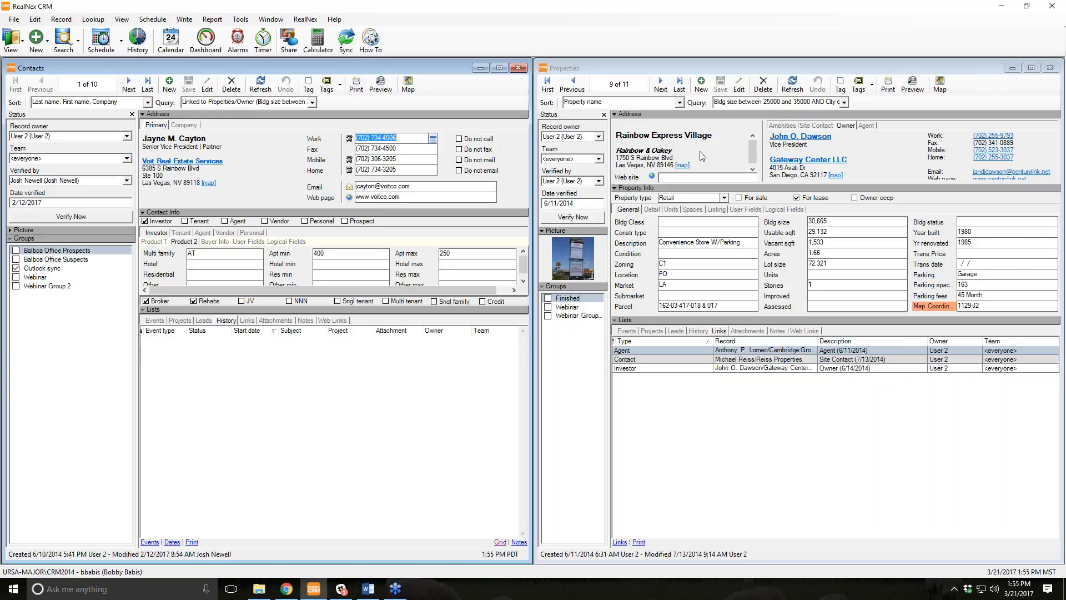
Show the linked owner contacts as a list and export it to Excel.
{"action": "left_click", "coordinate": [122, 19]}
{"action": "left_click", "coordinate": [157, 199]}
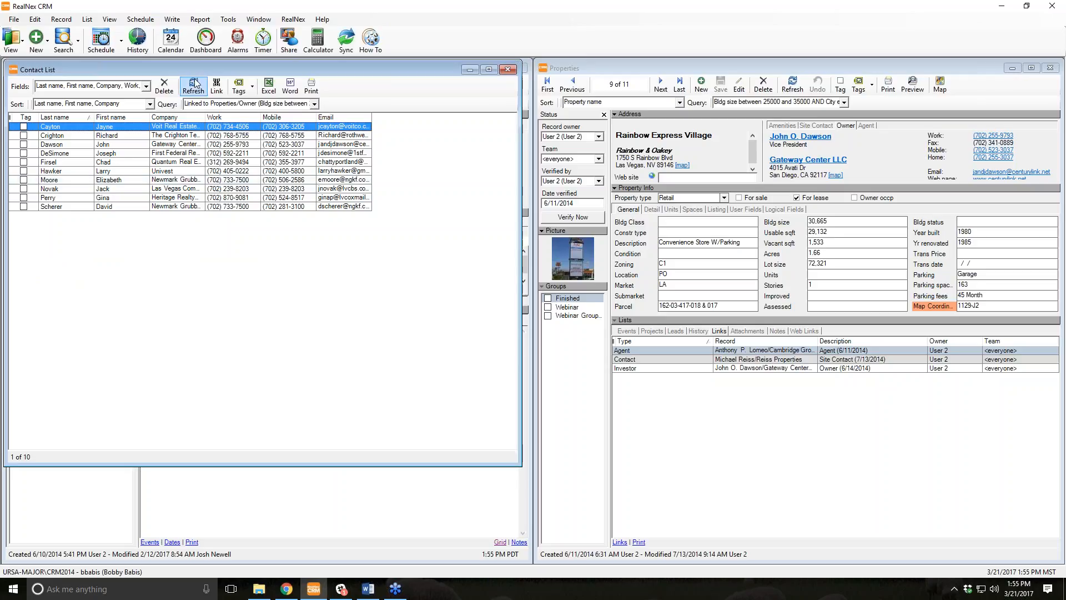
{"action": "left_click", "coordinate": [271, 93]}
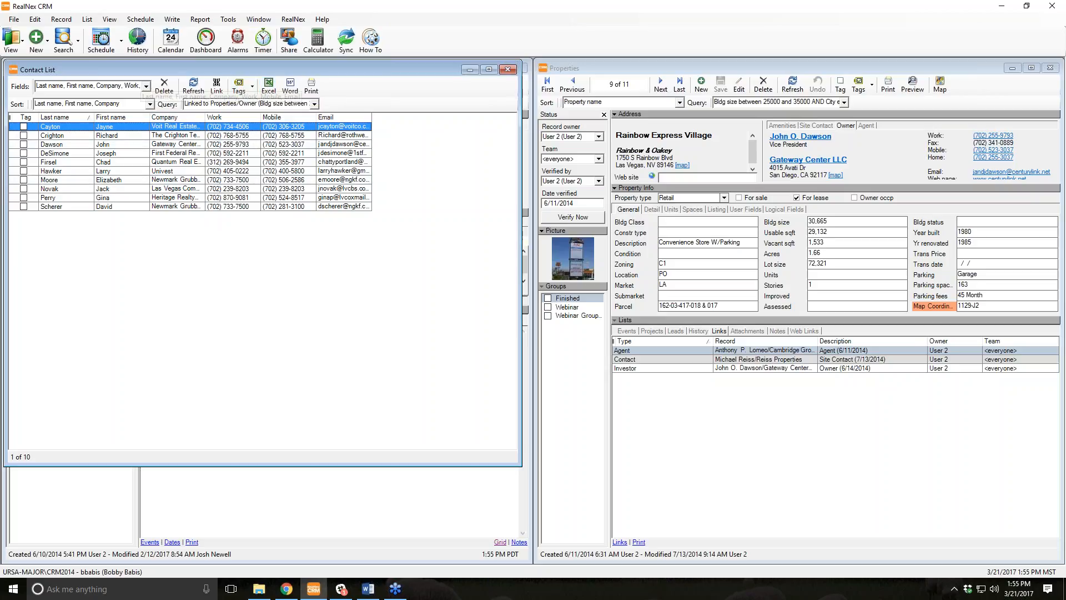
Add Address, Address 2 and City columns to the list, keeping City as the last column.
{"action": "left_click", "coordinate": [145, 87]}
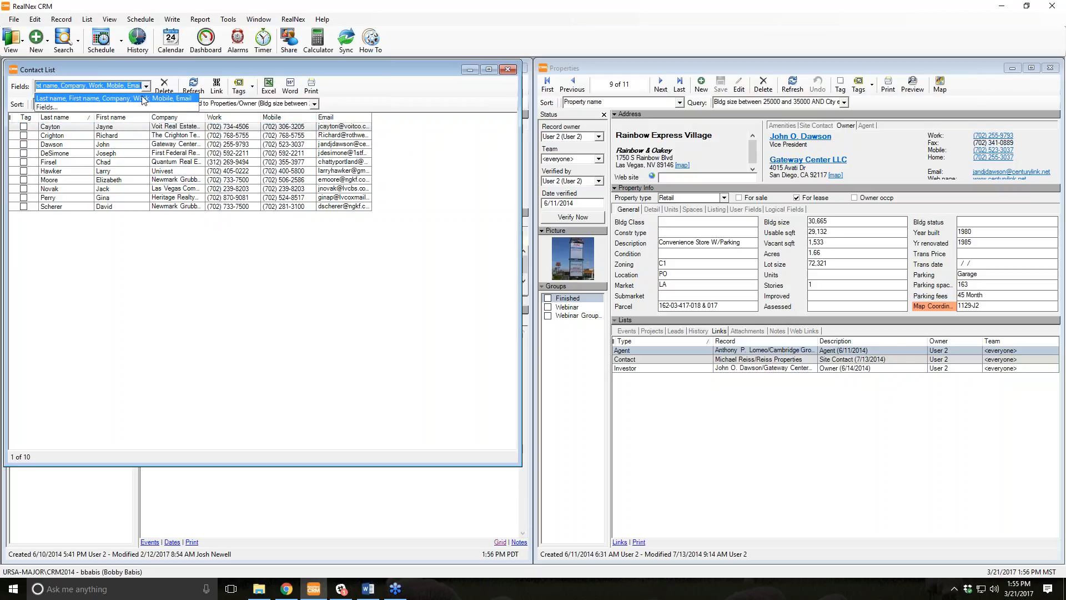
{"action": "left_click", "coordinate": [142, 112]}
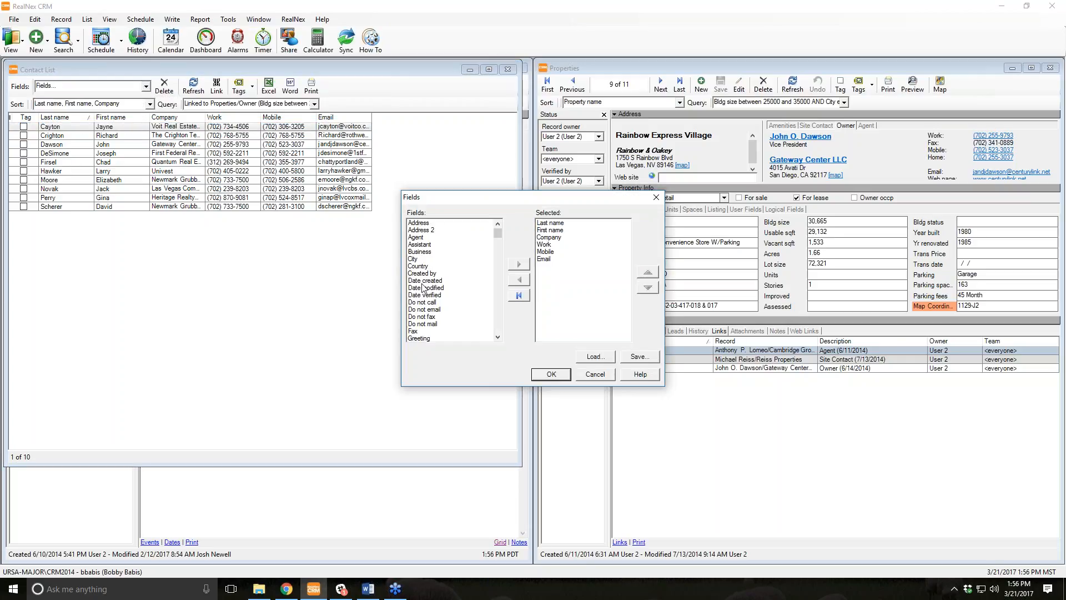
{"action": "double_click", "coordinate": [420, 223]}
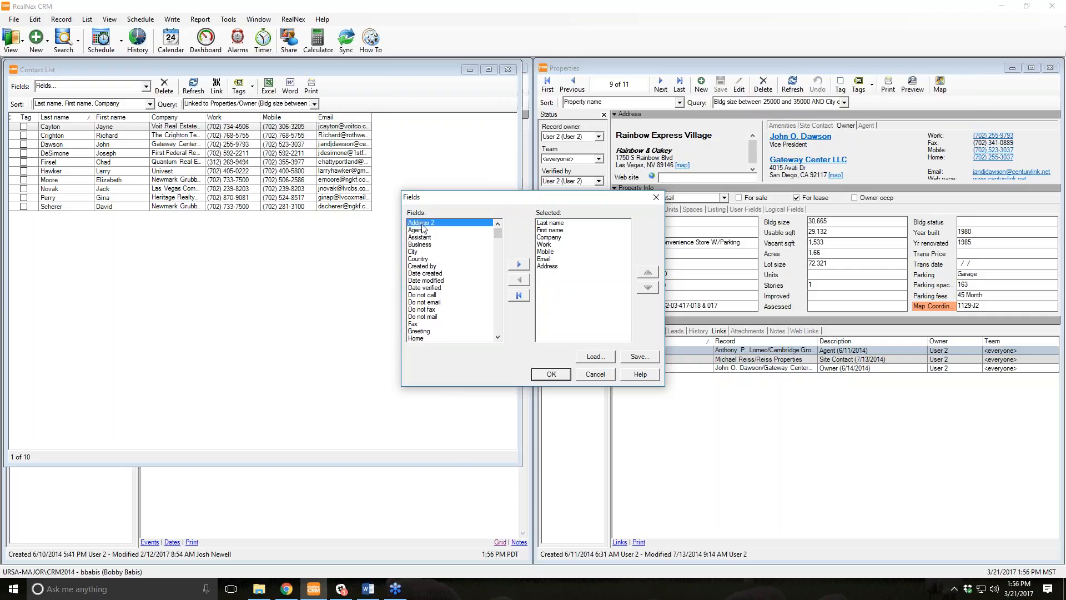
{"action": "double_click", "coordinate": [421, 223]}
{"action": "double_click", "coordinate": [414, 246]}
{"action": "left_click", "coordinate": [546, 282]}
{"action": "left_click", "coordinate": [648, 272]}
{"action": "left_click", "coordinate": [648, 272]}
{"action": "left_click", "coordinate": [649, 273]}
{"action": "left_click", "coordinate": [649, 272]}
{"action": "left_click", "coordinate": [648, 272]}
{"action": "left_click", "coordinate": [649, 272]}
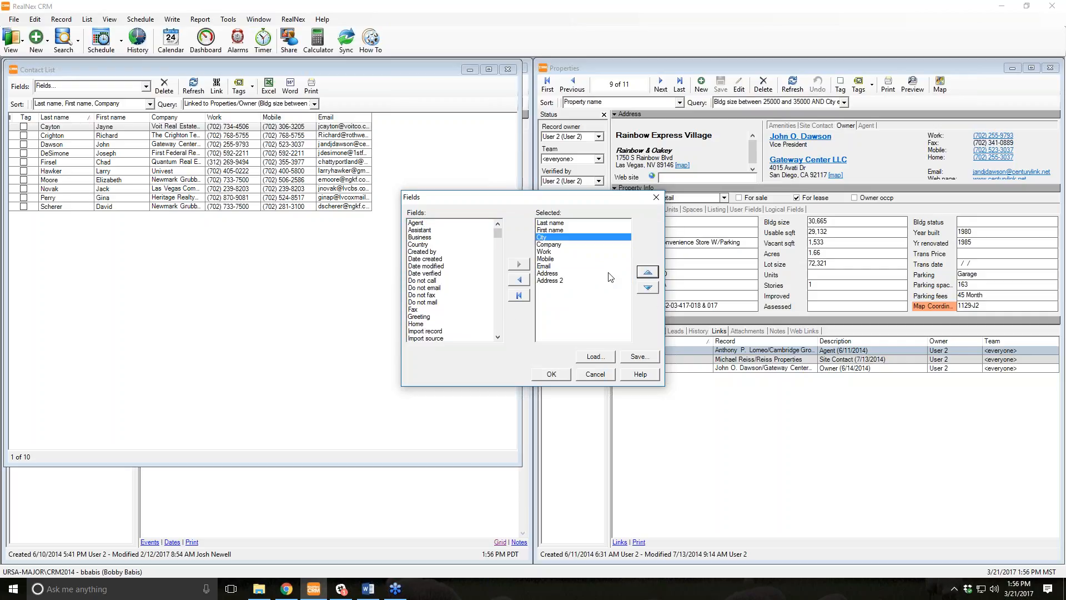
{"action": "left_click", "coordinate": [648, 287]}
{"action": "left_click", "coordinate": [648, 287]}
{"action": "left_click", "coordinate": [648, 287]}
{"action": "left_click", "coordinate": [648, 287]}
{"action": "left_click", "coordinate": [648, 287]}
{"action": "left_click", "coordinate": [647, 288]}
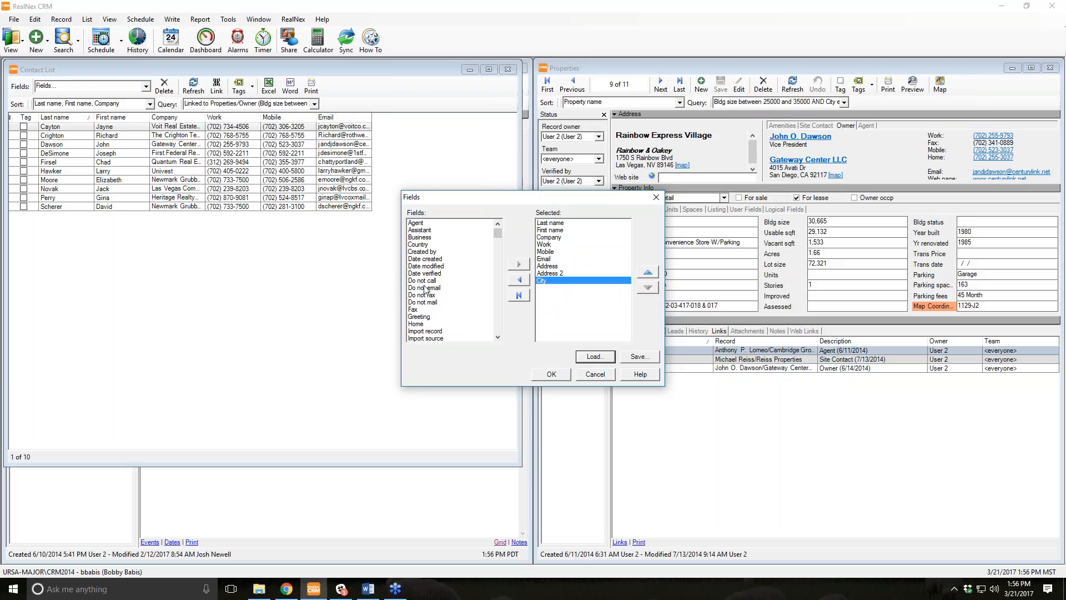
{"action": "left_click", "coordinate": [556, 376]}
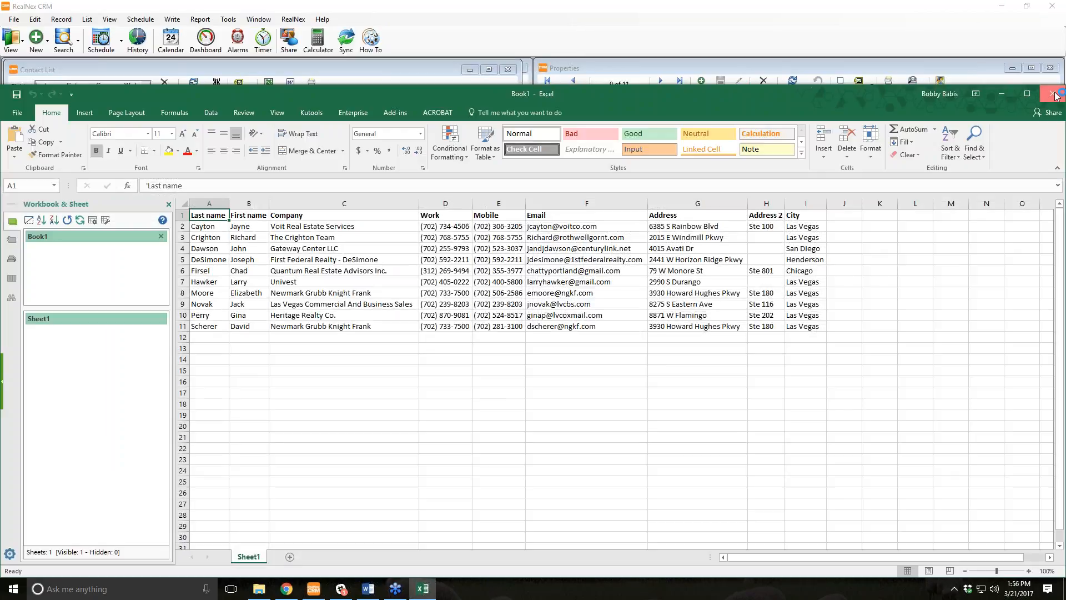
Close the exported Book1 workbook in Excel without saving.
{"action": "left_click", "coordinate": [1055, 97]}
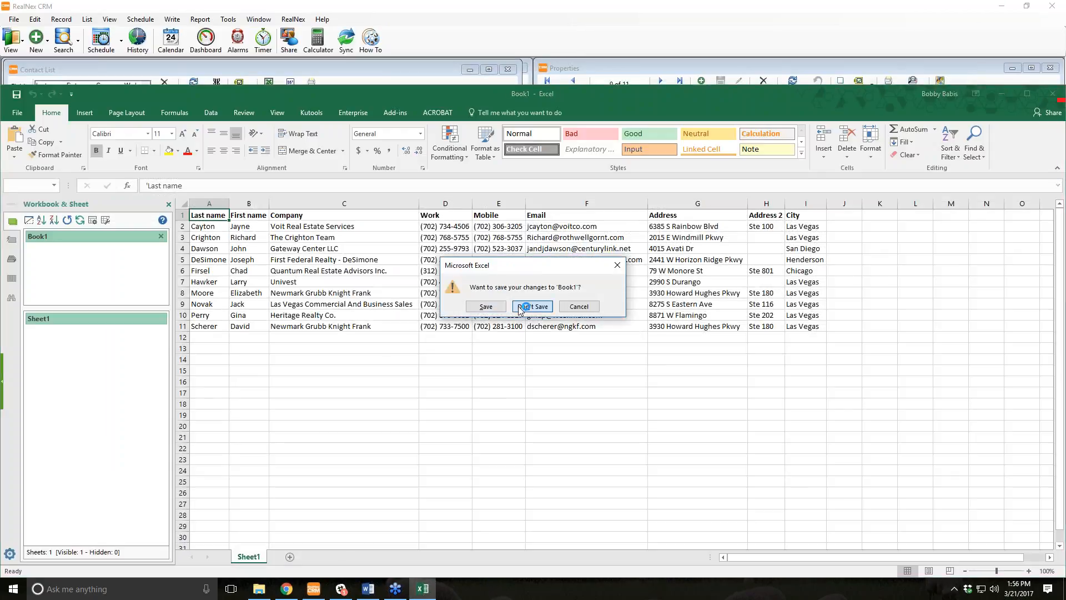
{"action": "left_click", "coordinate": [519, 306]}
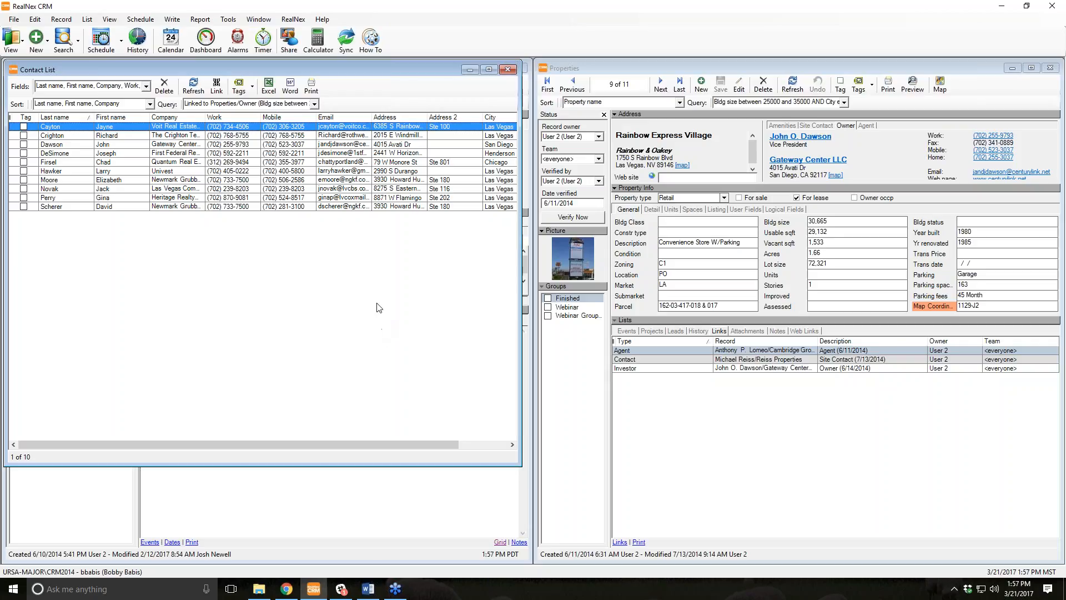
Close the Contact List window and bring up the activity Dashboard.
{"action": "left_click", "coordinate": [719, 242]}
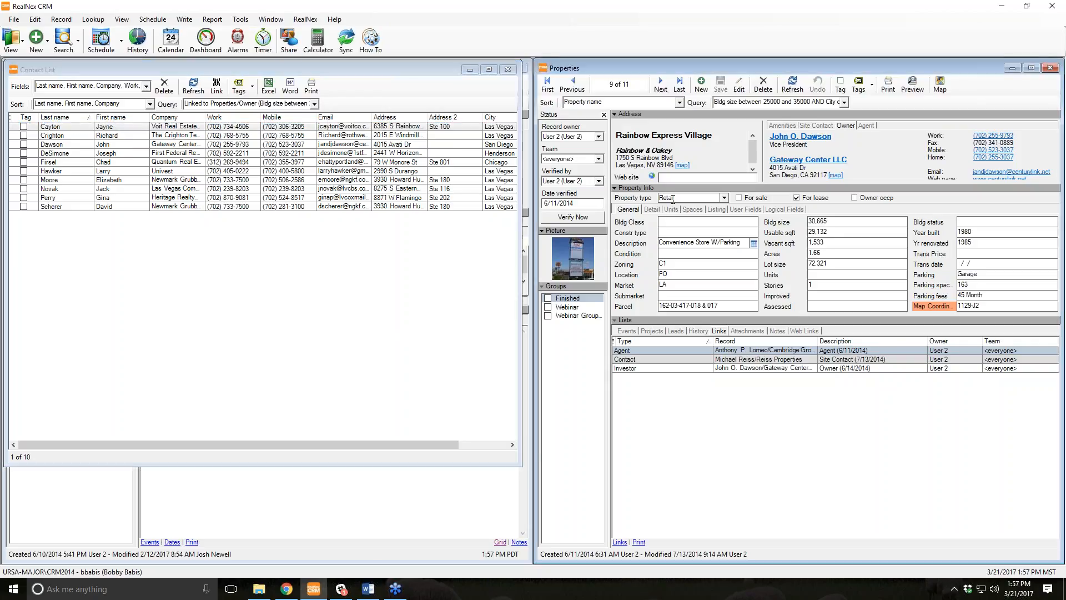
{"action": "left_click", "coordinate": [95, 20]}
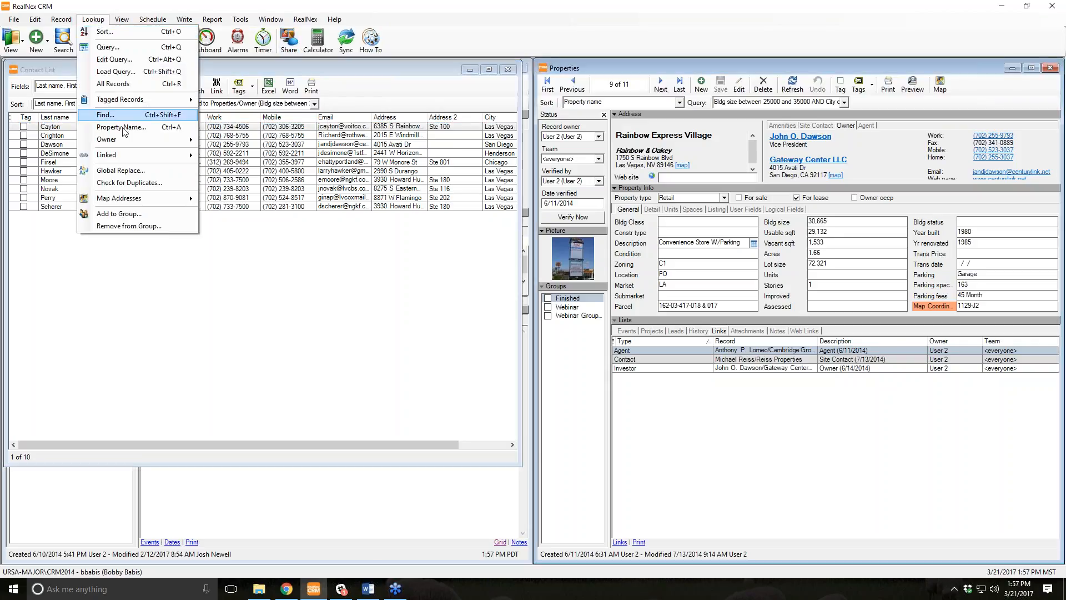
{"action": "left_click", "coordinate": [246, 326]}
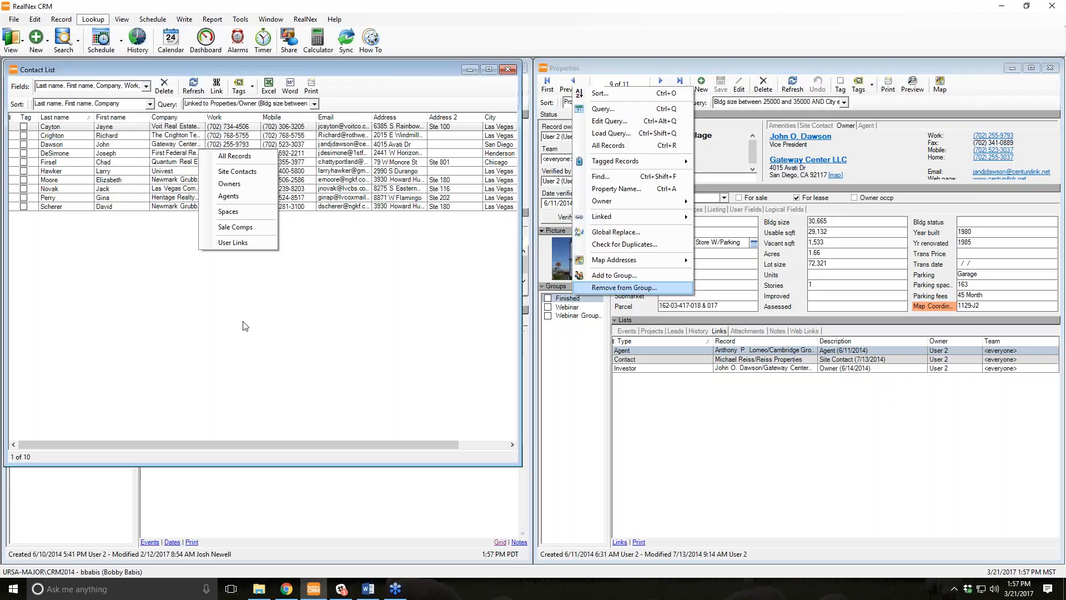
{"action": "left_click", "coordinate": [508, 70]}
{"action": "left_click", "coordinate": [206, 39]}
Show the Balboa Office Park history with the Past range set to All, listing 55 items.
{"action": "left_click", "coordinate": [102, 162]}
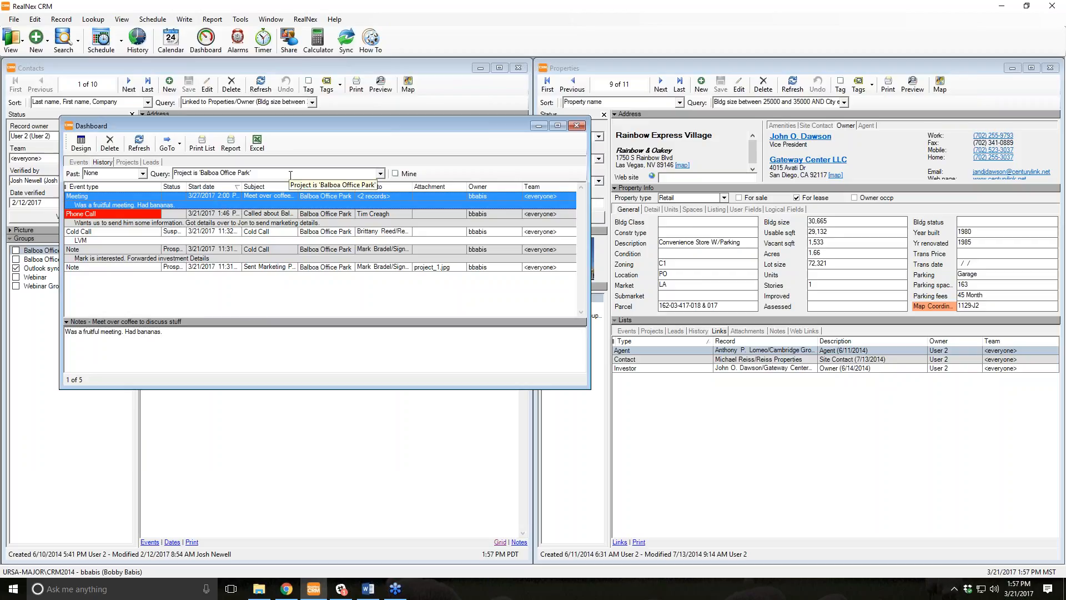
{"action": "left_click_drag", "start_coordinate": [283, 176], "coordinate": [147, 163]}
{"action": "key", "text": "End"}
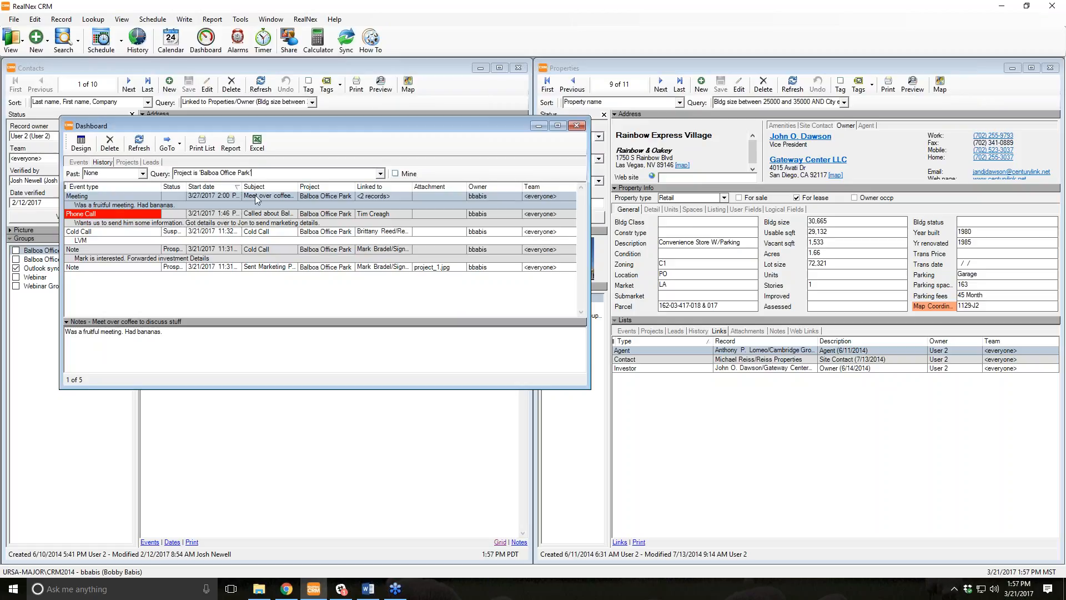
{"action": "left_click", "coordinate": [142, 173]}
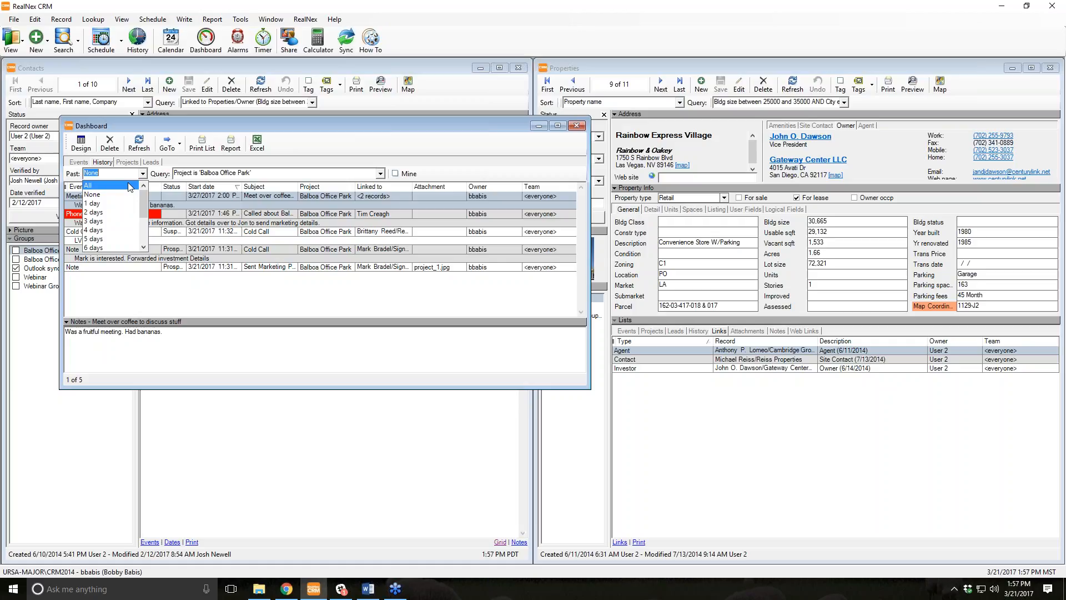
{"action": "left_click", "coordinate": [131, 185]}
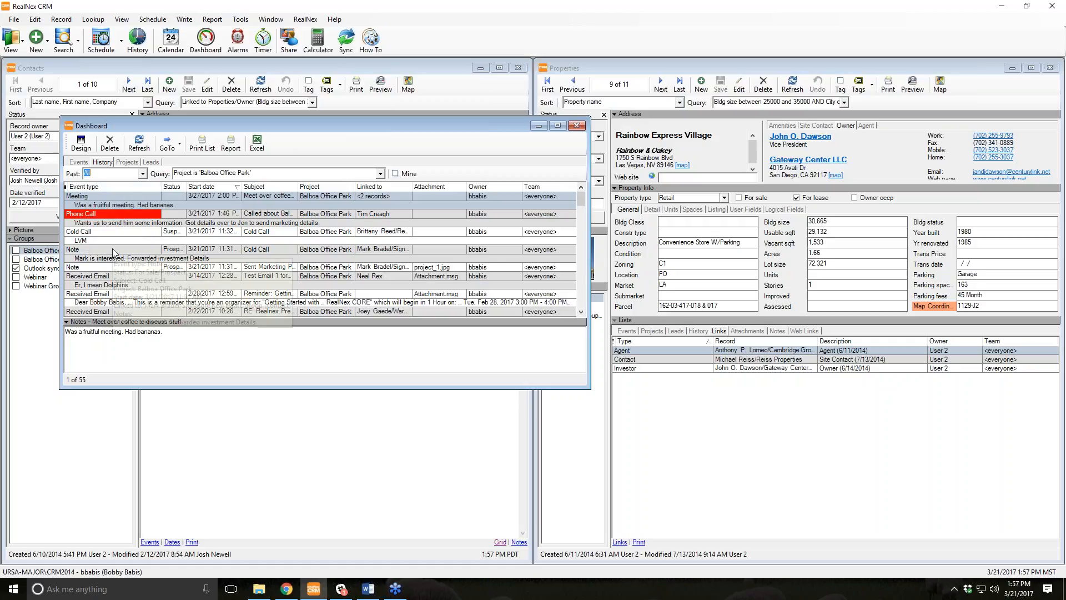
Look up the 18 contacts linked to these history records.
{"action": "left_click", "coordinate": [105, 23]}
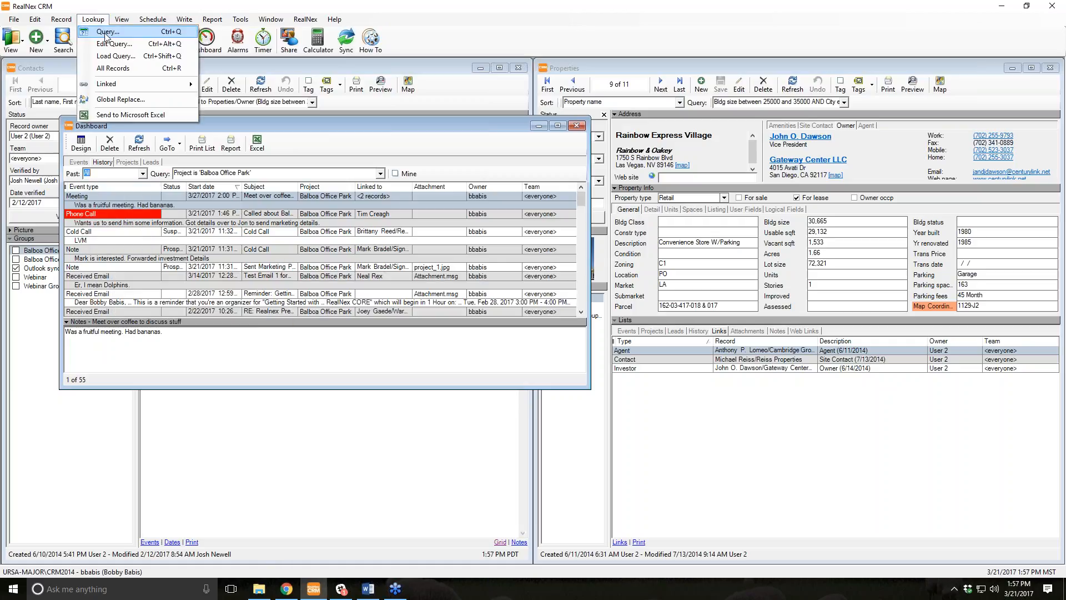
{"action": "mouse_move", "coordinate": [130, 85]}
{"action": "left_click", "coordinate": [222, 101]}
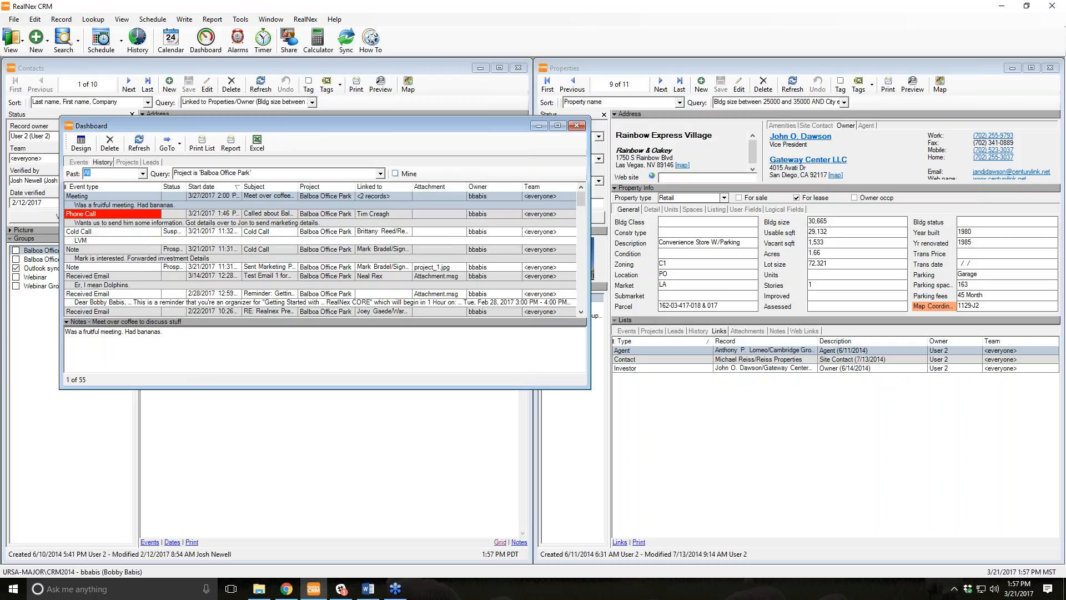